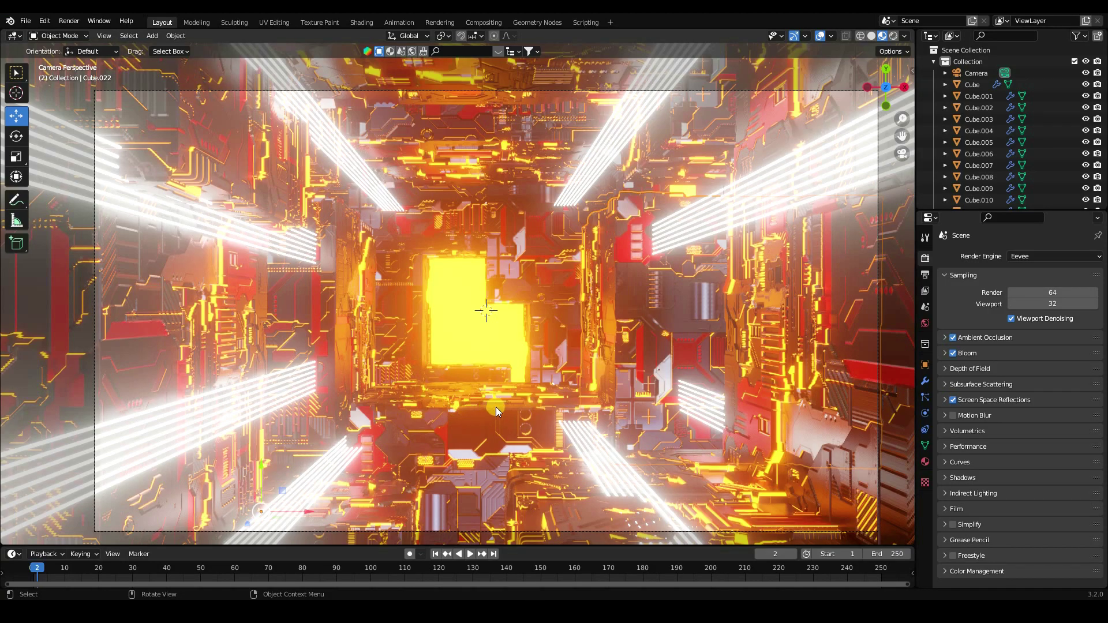
Review the cyan and orange corridor renders and orbit around the greeble scene.
{"action": "middle_click_drag", "start_coordinate": [501, 407], "coordinate": [402, 362]}
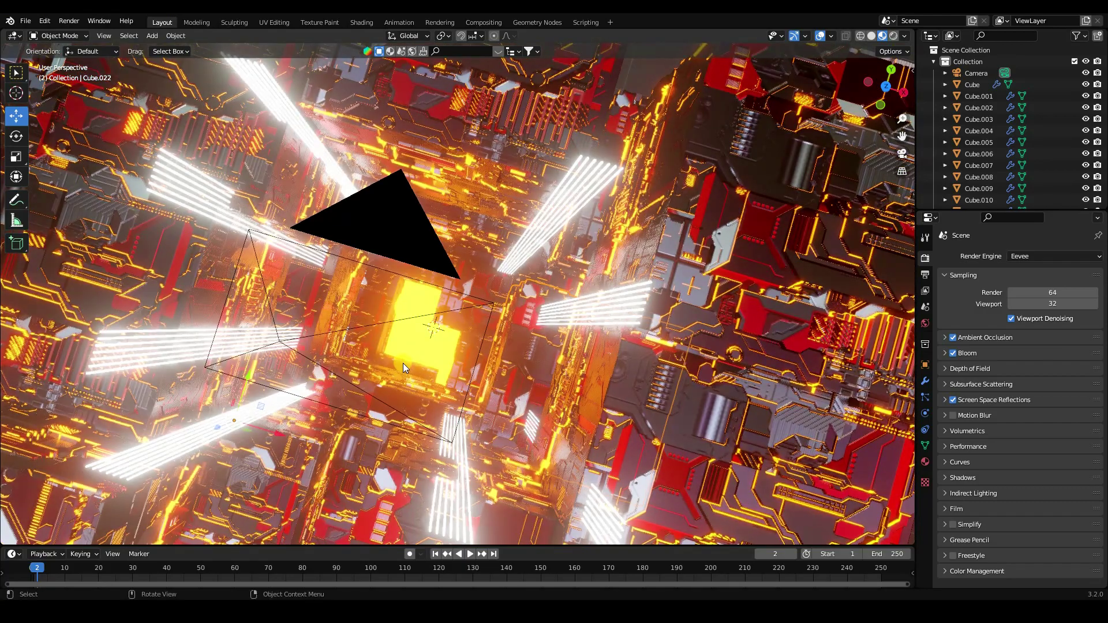
{"action": "key", "text": "KP_0"}
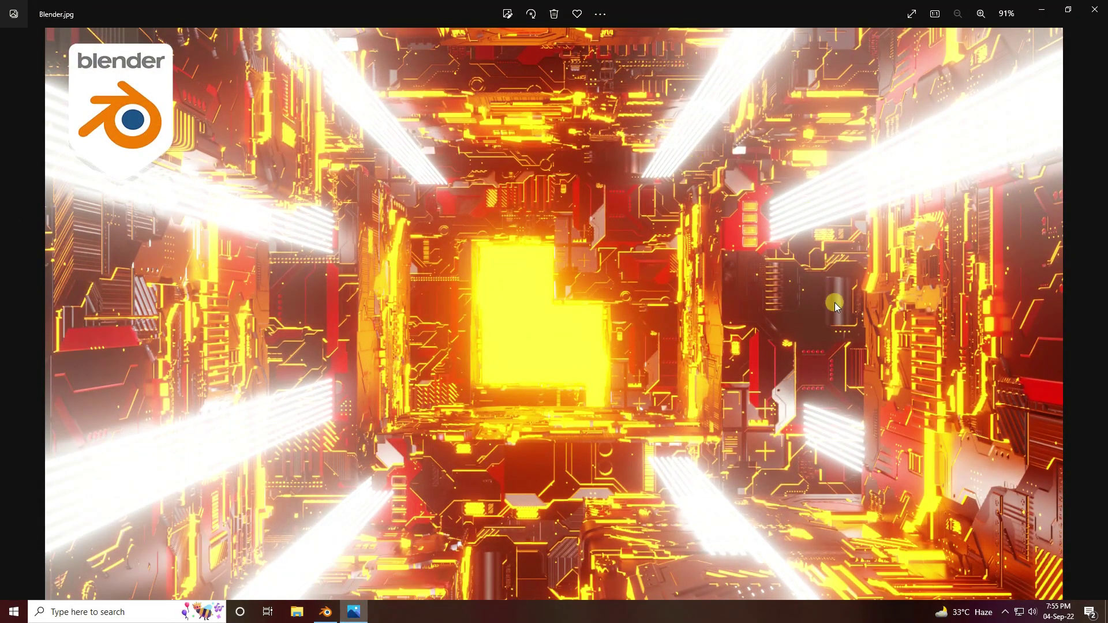
{"action": "left_click", "coordinate": [15, 314]}
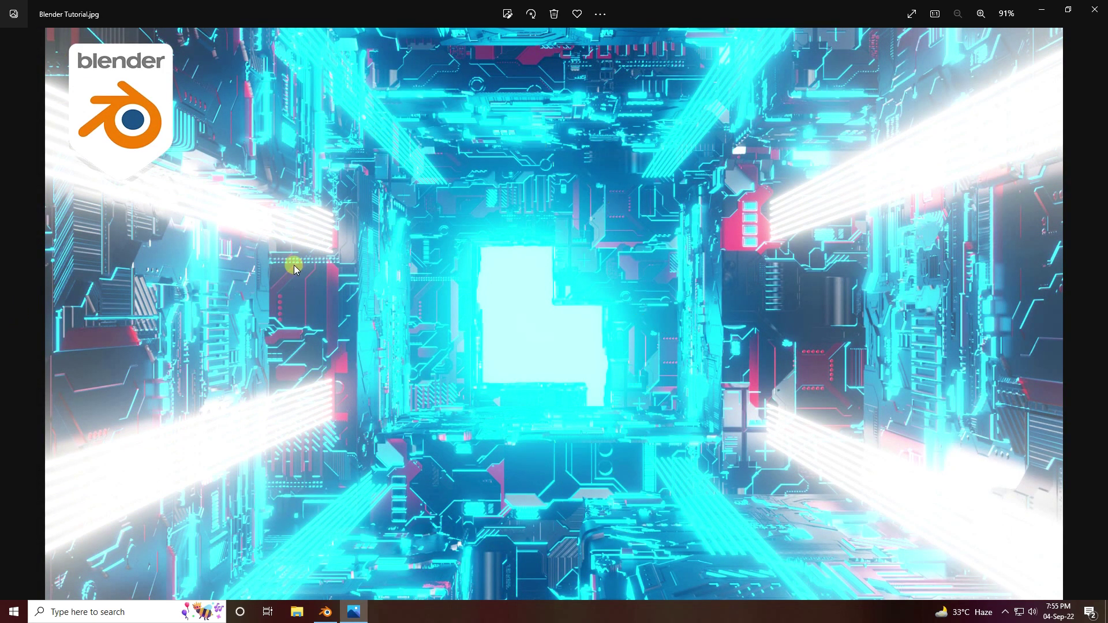
{"action": "key", "text": "Right"}
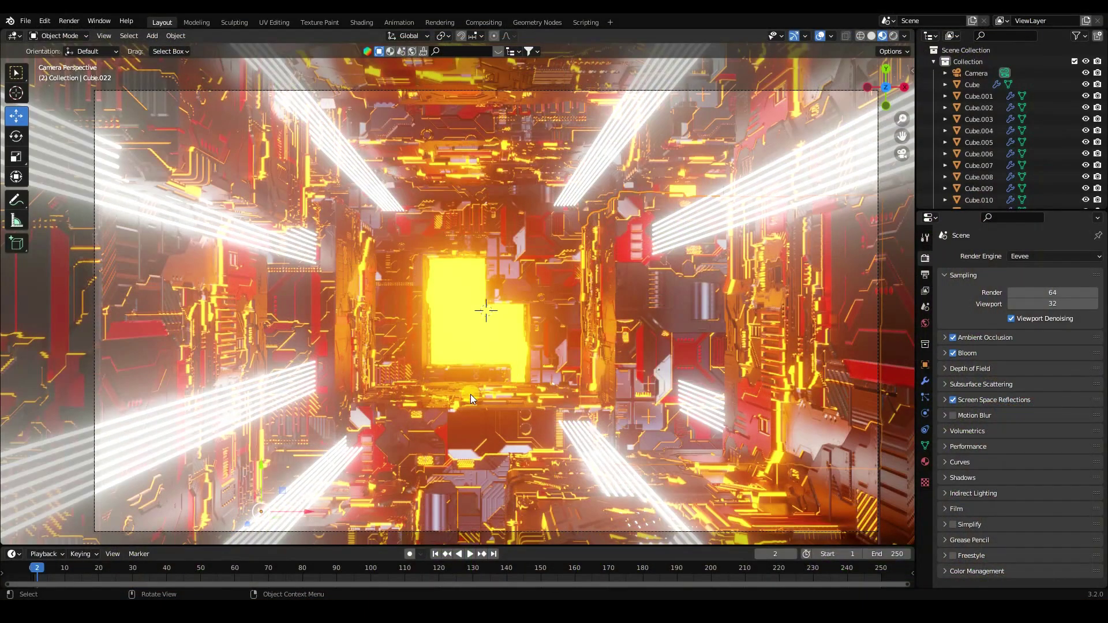
{"action": "middle_click_drag", "start_coordinate": [470, 393], "coordinate": [439, 310]}
{"action": "middle_click_drag", "start_coordinate": [438, 310], "coordinate": [434, 310]}
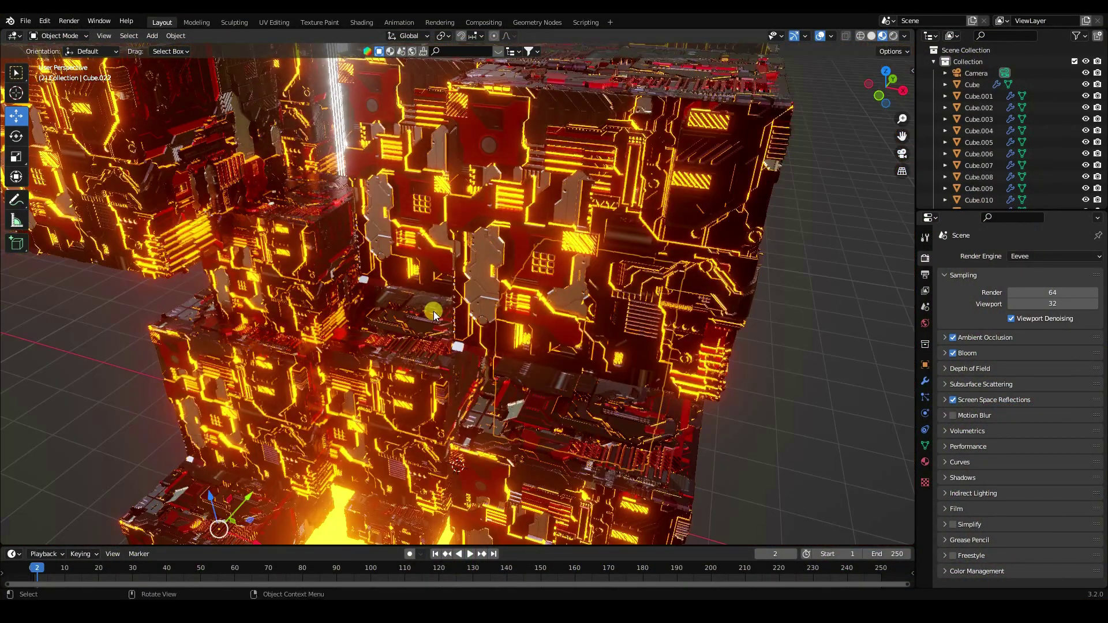
Start a new General file from the File menu.
{"action": "left_click", "coordinate": [33, 27]}
{"action": "mouse_move", "coordinate": [37, 36]}
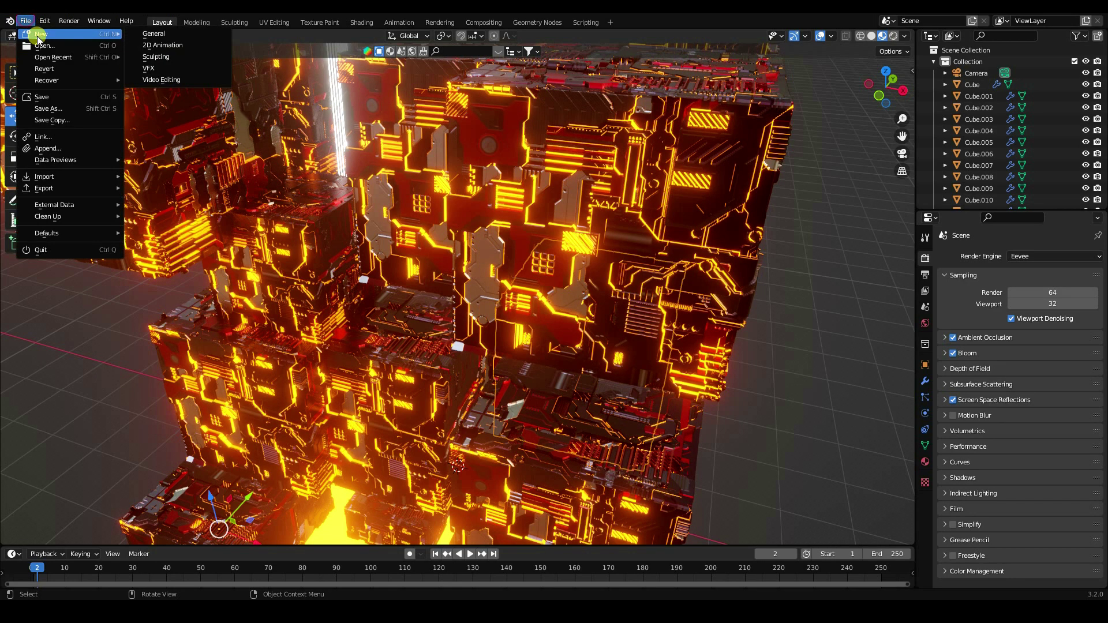
{"action": "left_click", "coordinate": [168, 36]}
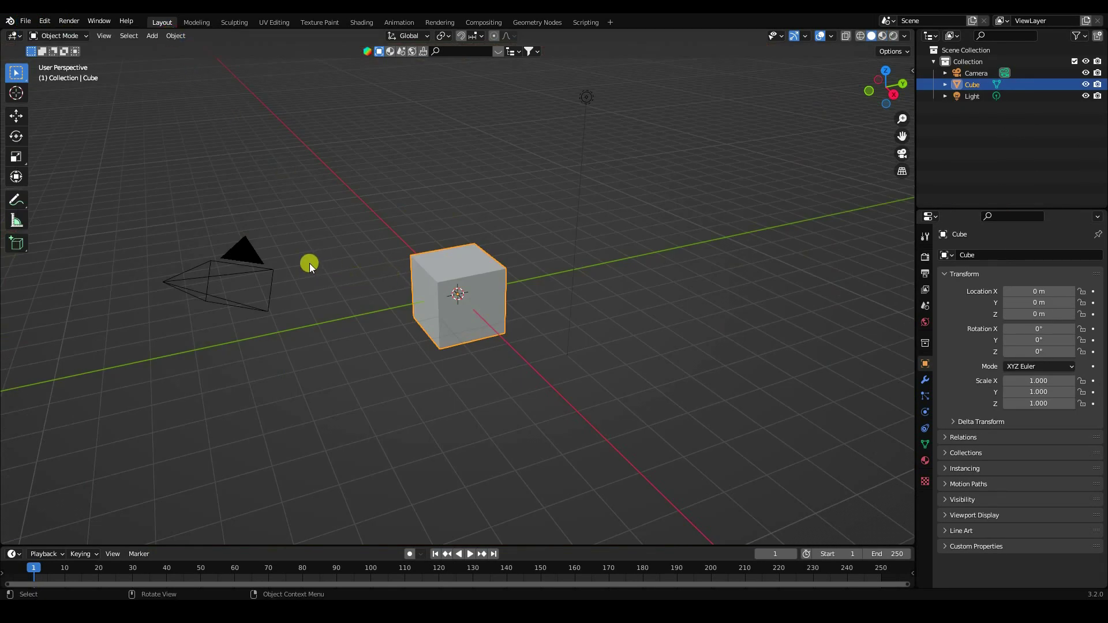
Box-select and delete the default camera and the light.
{"action": "left_click_drag", "start_coordinate": [142, 189], "coordinate": [268, 336]}
{"action": "key", "text": "Delete"}
{"action": "left_click_drag", "start_coordinate": [457, 182], "coordinate": [646, 220]}
{"action": "key", "text": "Delete"}
Select the default cube and zoom in to view it from higher up.
{"action": "left_click", "coordinate": [463, 261]}
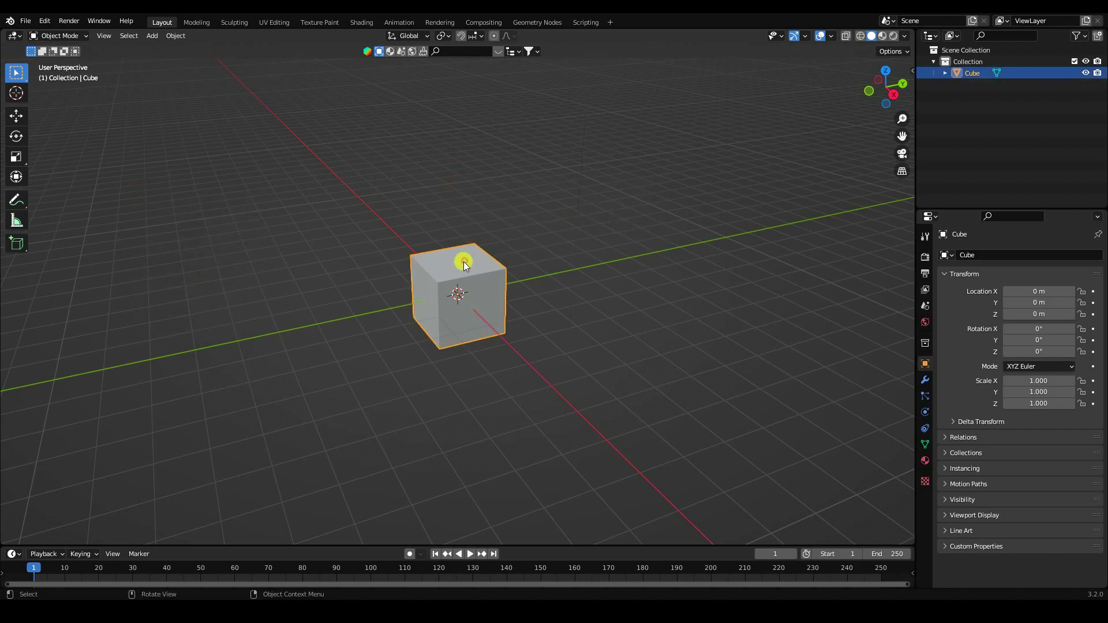
{"action": "scroll", "coordinate": [458, 260], "scroll_direction": "up", "scroll_amount": 3}
{"action": "scroll", "coordinate": [454, 224], "scroll_direction": "up", "scroll_amount": 2}
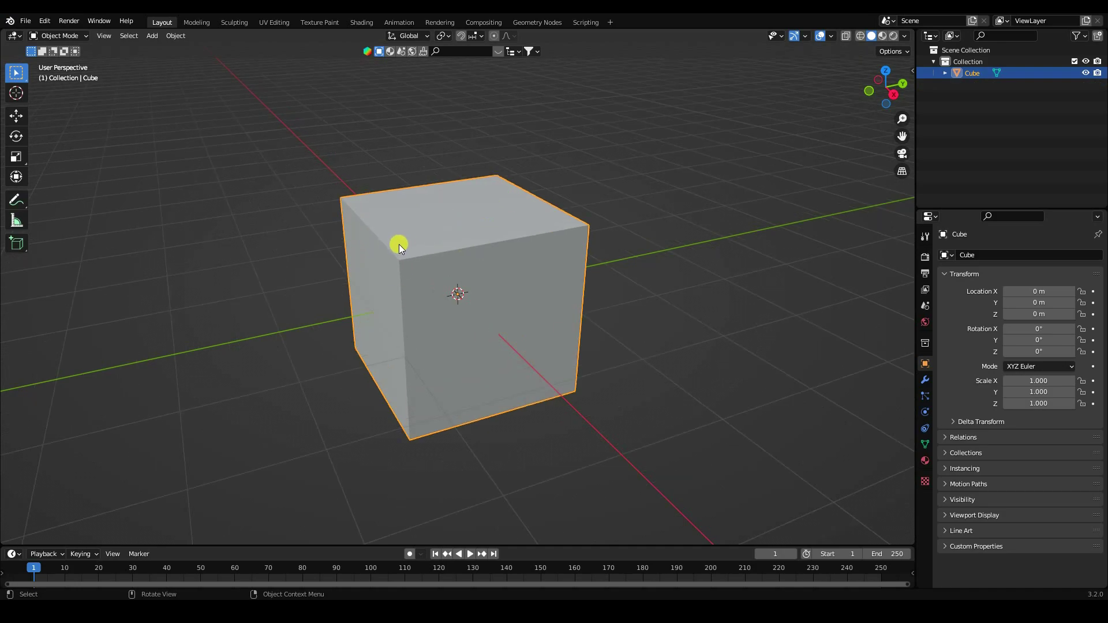
{"action": "middle_click_drag", "start_coordinate": [396, 245], "coordinate": [347, 242]}
Switch the cube to Edit Mode and subdivide its mesh with 10 cuts.
{"action": "left_click", "coordinate": [60, 36]}
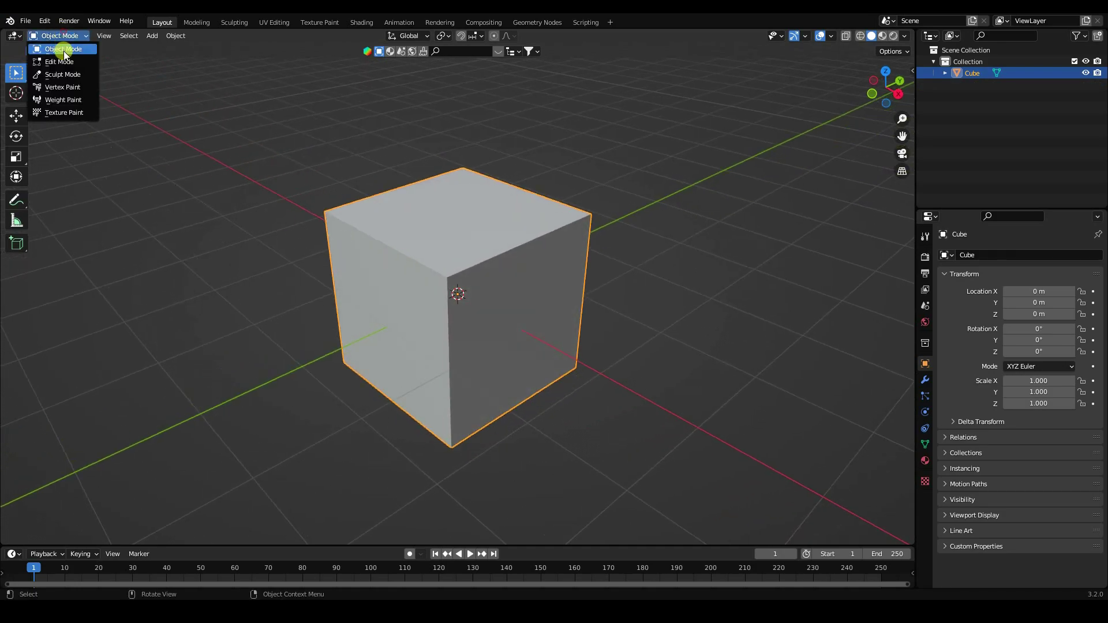
{"action": "left_click", "coordinate": [64, 62]}
{"action": "right_click", "coordinate": [389, 240]}
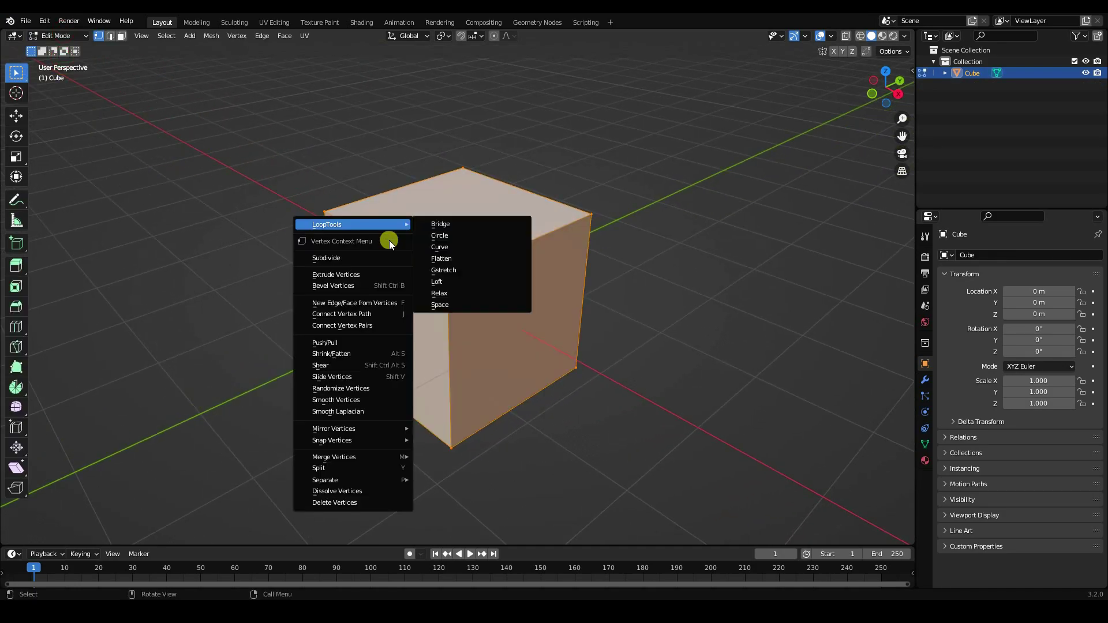
{"action": "left_click", "coordinate": [335, 259]}
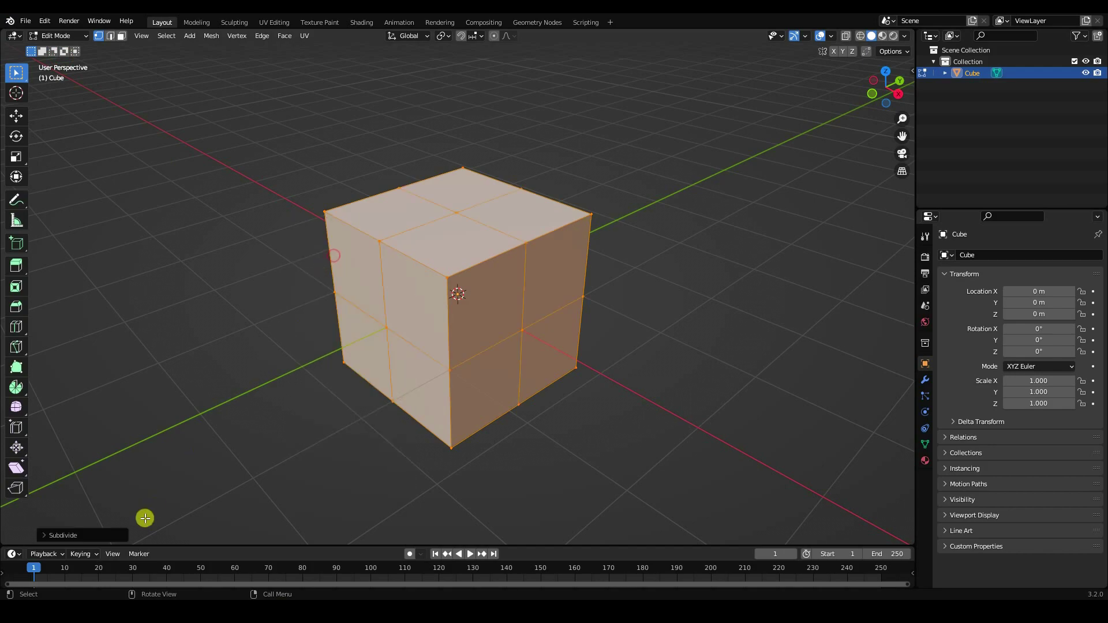
{"action": "left_click", "coordinate": [189, 454]}
{"action": "left_click", "coordinate": [188, 454]}
{"action": "left_click", "coordinate": [188, 454]}
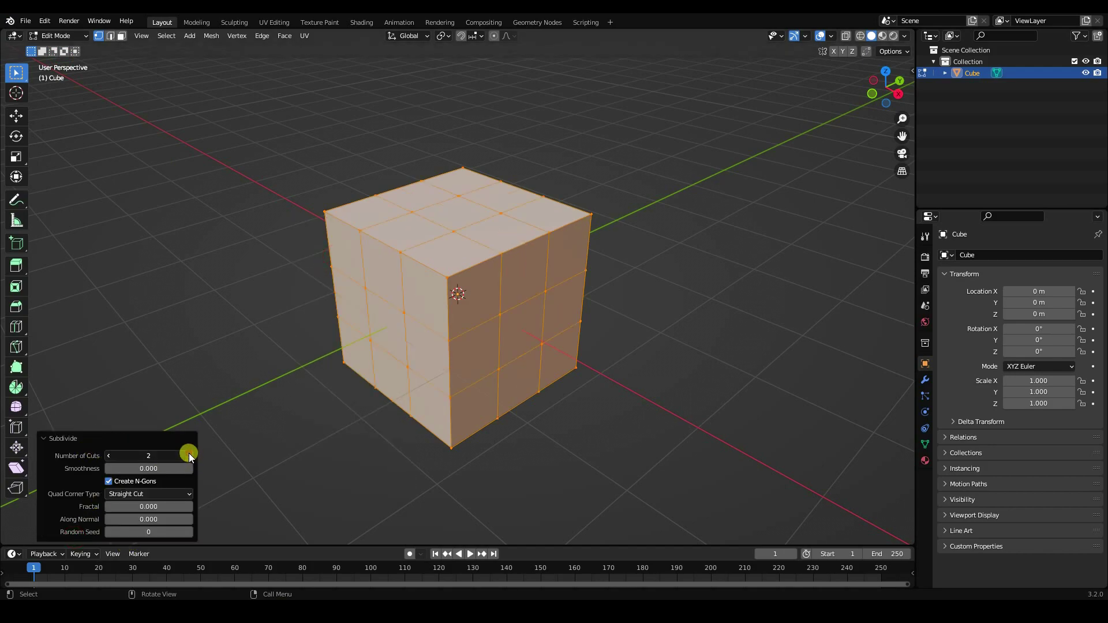
{"action": "left_click", "coordinate": [188, 454]}
{"action": "left_click", "coordinate": [188, 454]}
{"action": "left_click", "coordinate": [189, 454]}
{"action": "left_click", "coordinate": [189, 454]}
{"action": "left_click", "coordinate": [189, 454]}
{"action": "left_click", "coordinate": [189, 454]}
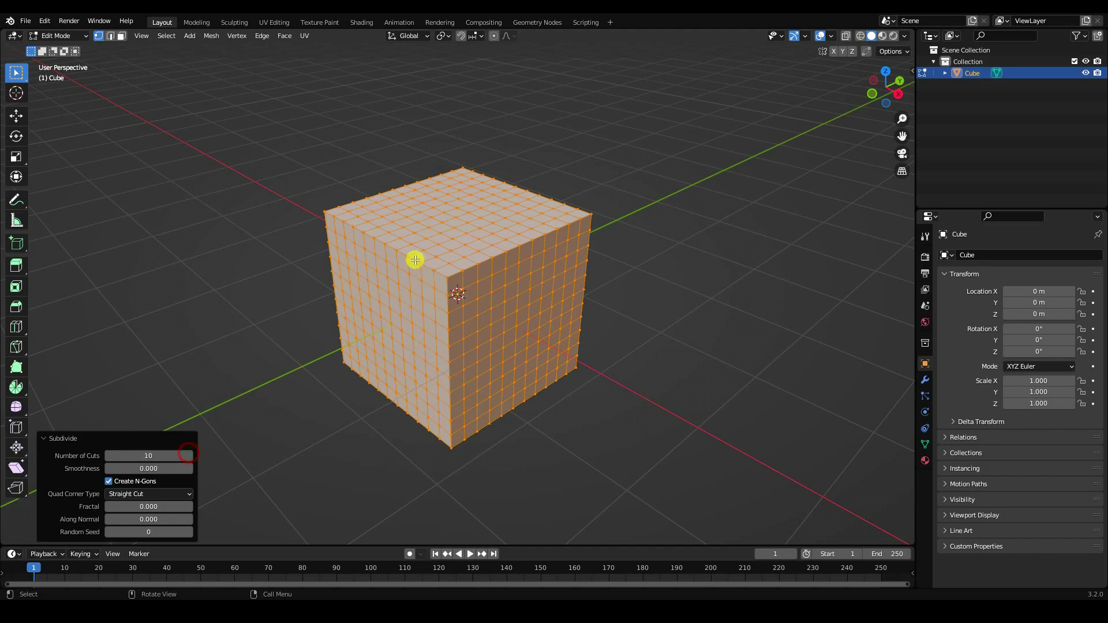
{"action": "scroll", "coordinate": [413, 246], "scroll_direction": "up", "scroll_amount": 3}
Subdivide the already divided mesh again with 4 cuts.
{"action": "right_click", "coordinate": [376, 219]}
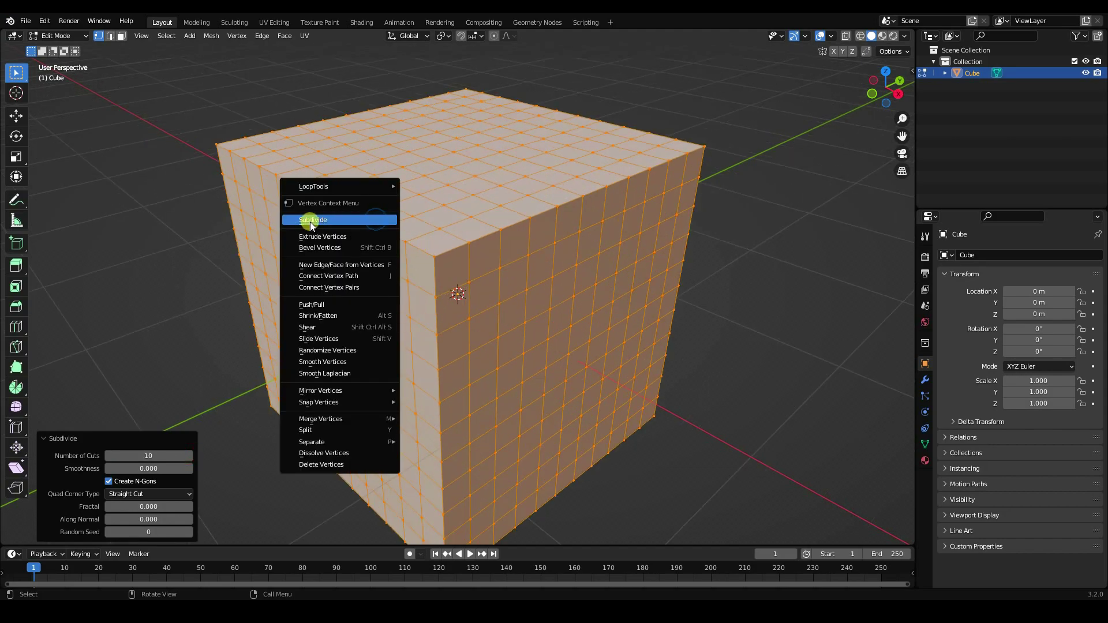
{"action": "left_click", "coordinate": [327, 221]}
{"action": "left_click", "coordinate": [189, 455]}
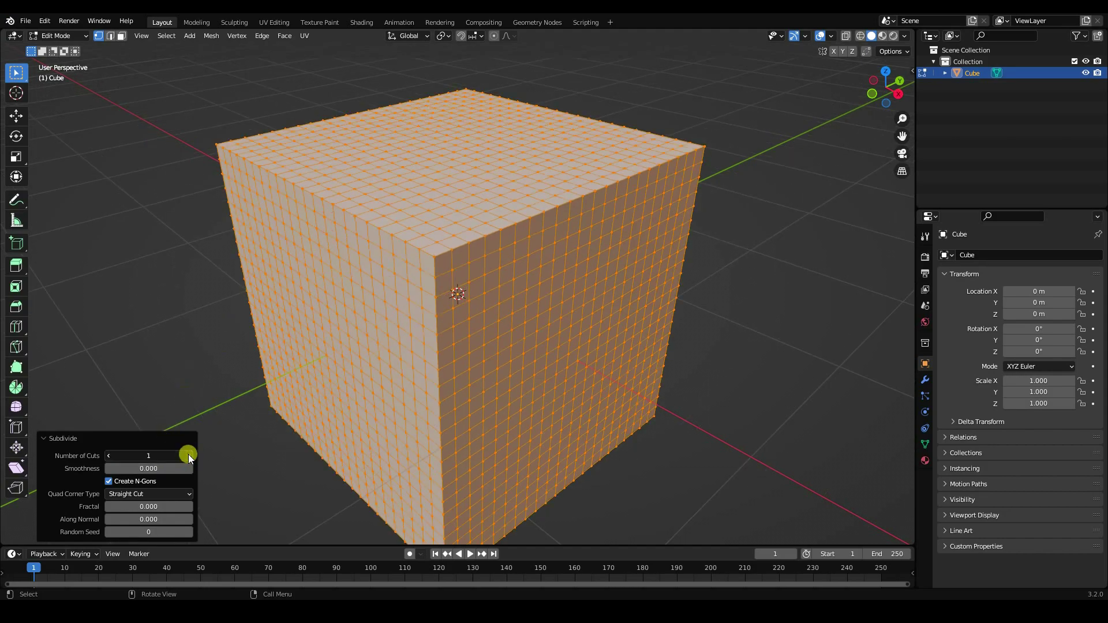
{"action": "left_click", "coordinate": [189, 454]}
{"action": "left_click", "coordinate": [189, 456]}
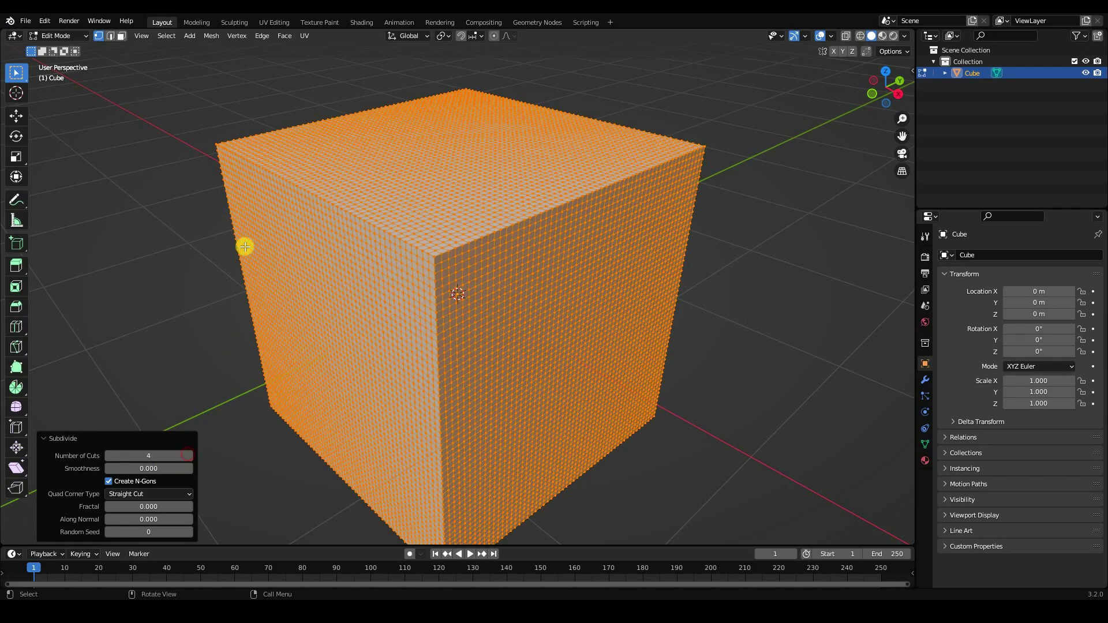
Switch to the Move tool and return the cube to Object Mode.
{"action": "left_click", "coordinate": [15, 116]}
{"action": "left_click", "coordinate": [56, 36]}
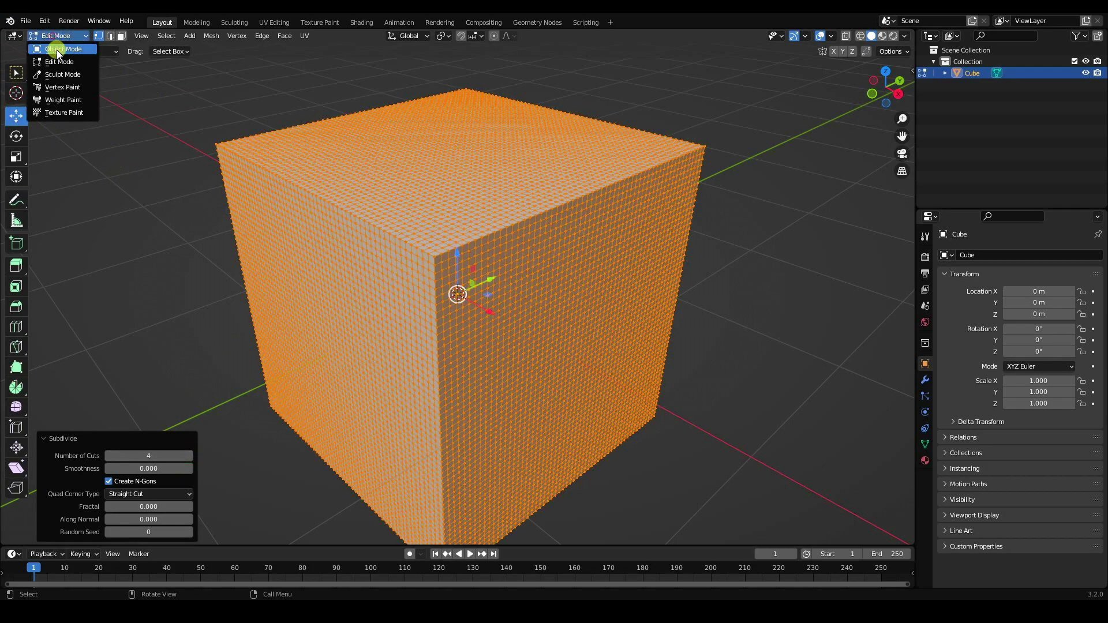
{"action": "left_click", "coordinate": [56, 49]}
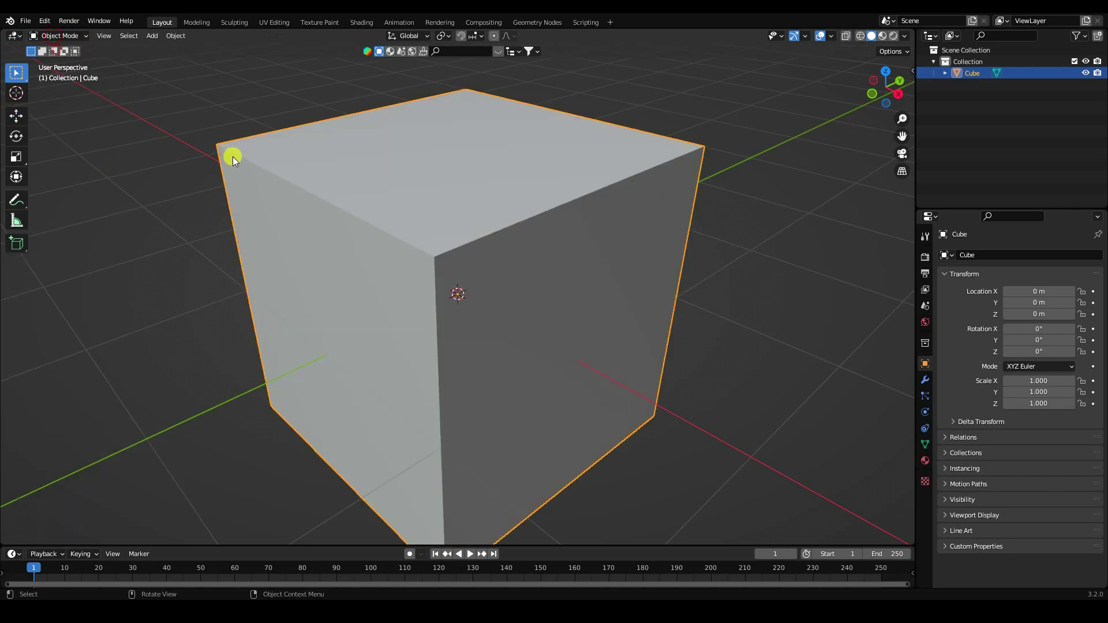
Add a Subdivision Surface modifier in Modifier Properties, Levels Viewport 2 and Render 3.
{"action": "left_click", "coordinate": [924, 381]}
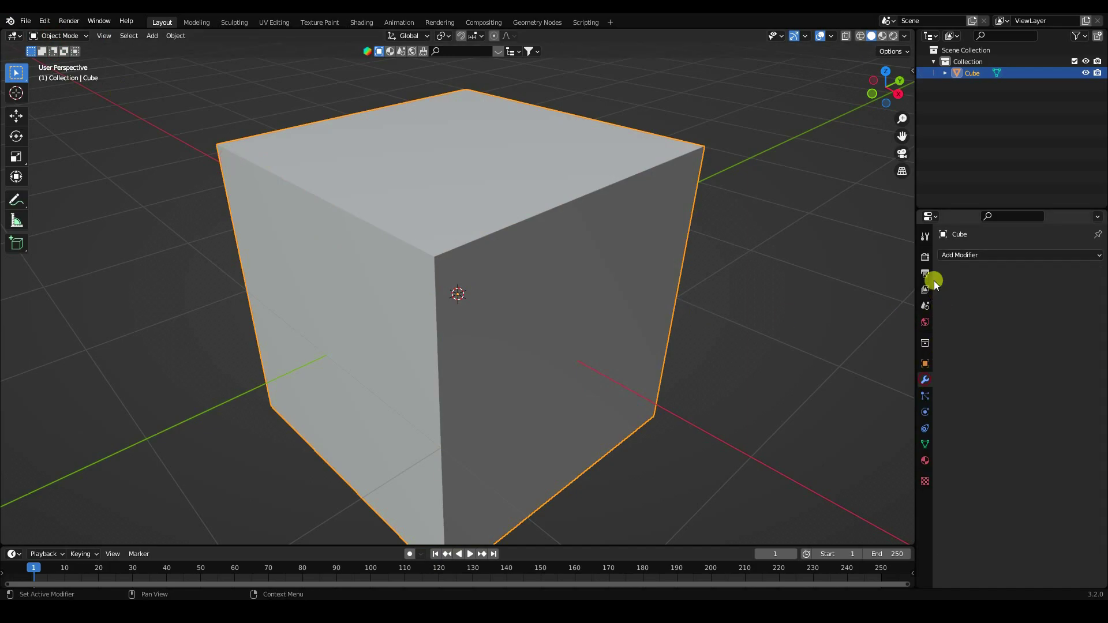
{"action": "left_click", "coordinate": [950, 257]}
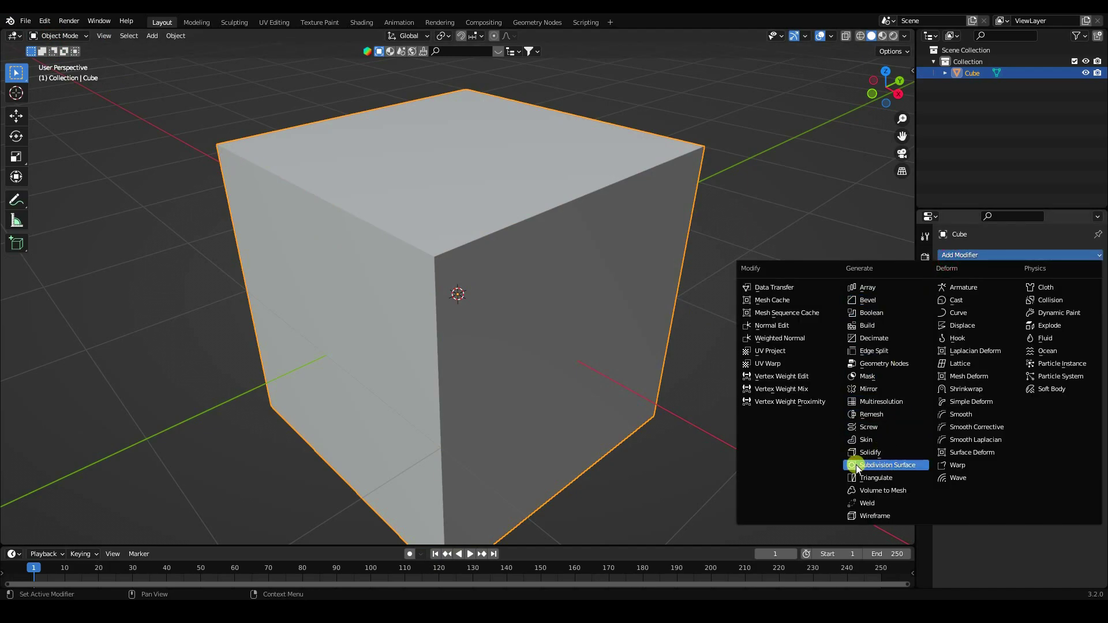
{"action": "left_click", "coordinate": [886, 466]}
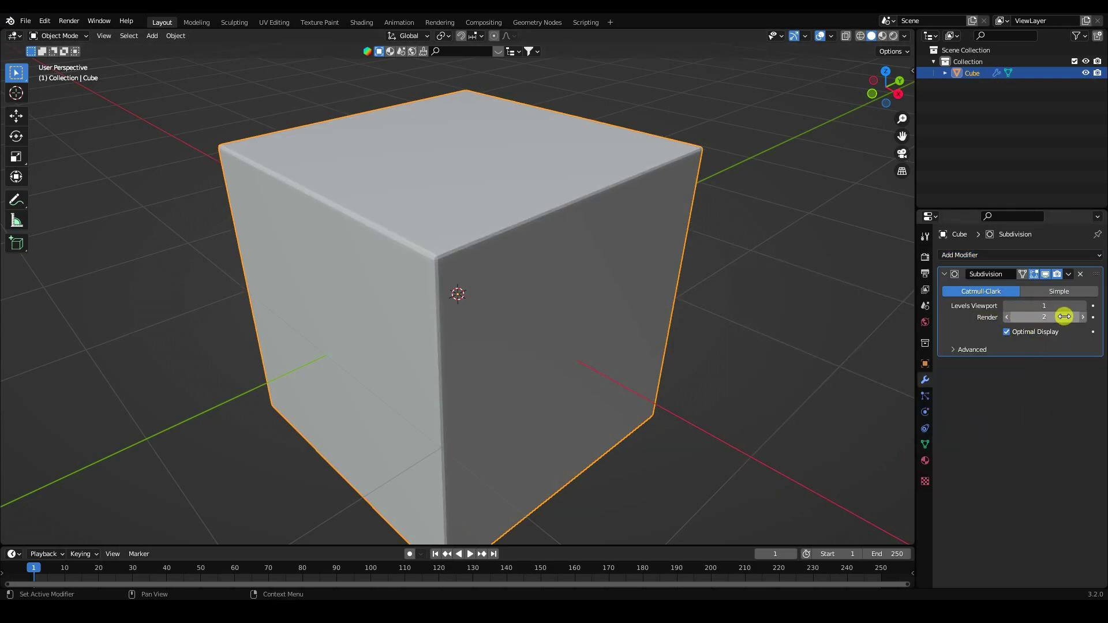
{"action": "left_click", "coordinate": [1082, 317]}
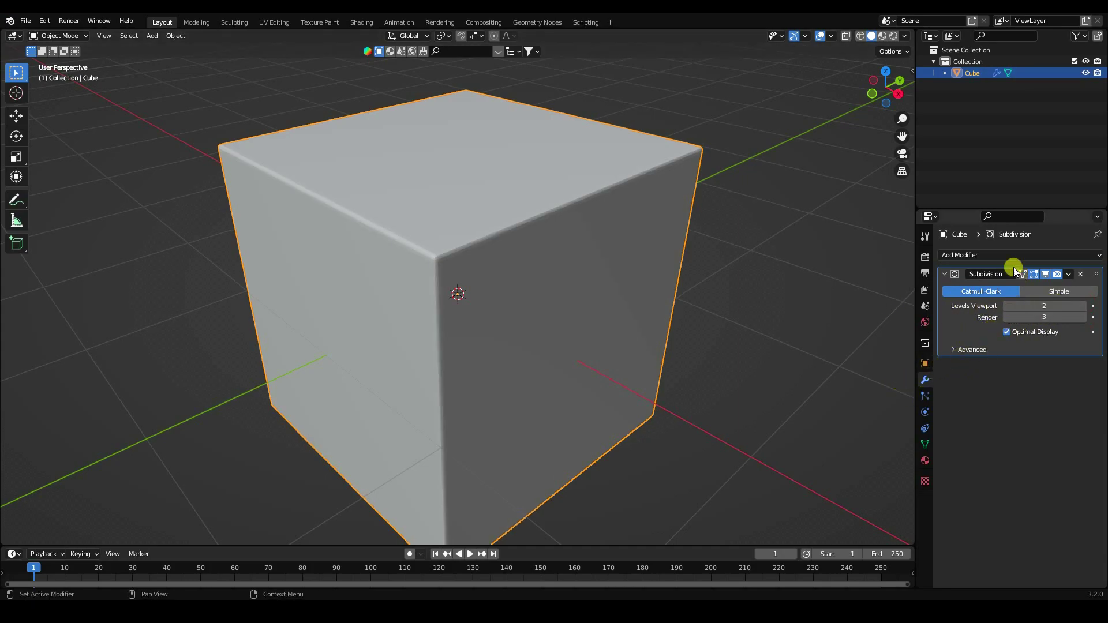
{"action": "left_click", "coordinate": [961, 257]}
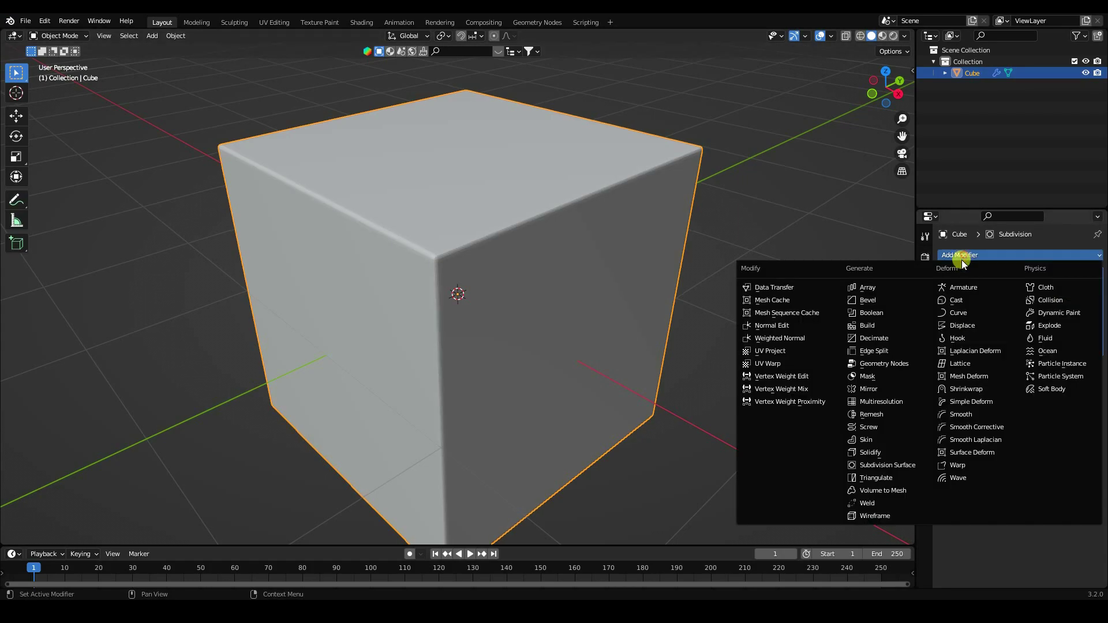
Add a Displace modifier with a new texture, UV coordinates and Strength 0.2.
{"action": "left_click", "coordinate": [962, 326]}
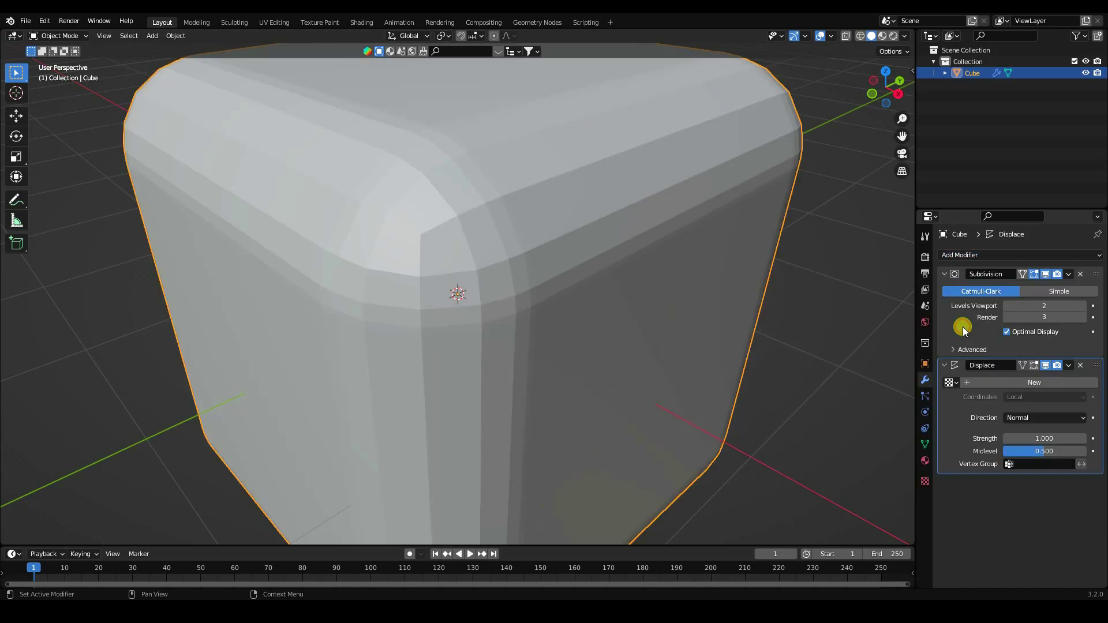
{"action": "left_click", "coordinate": [1013, 381]}
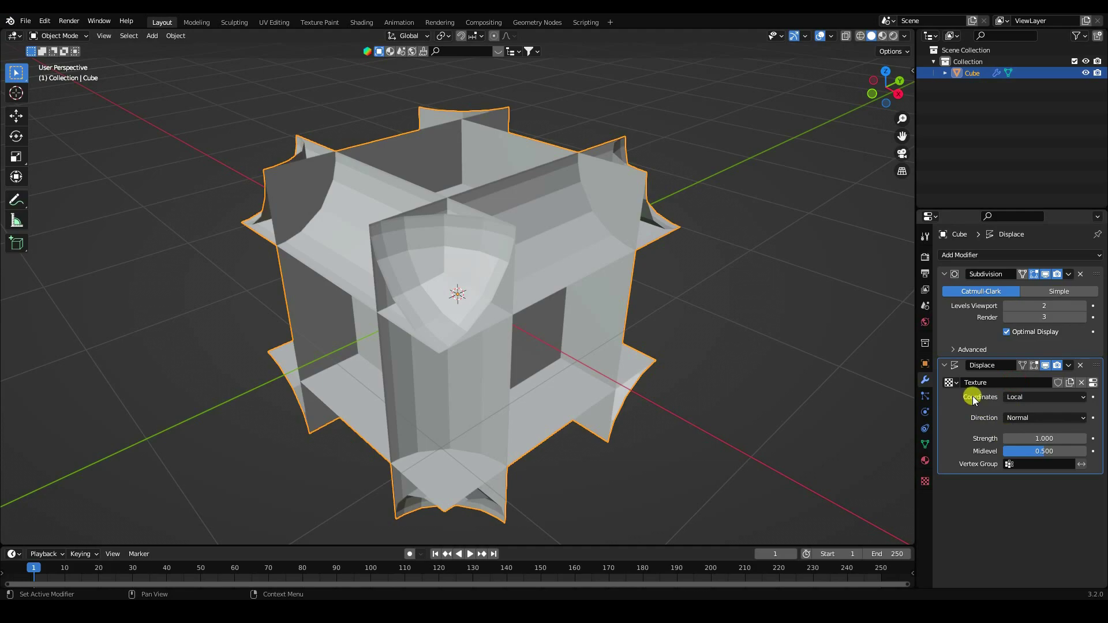
{"action": "left_click", "coordinate": [1009, 397]}
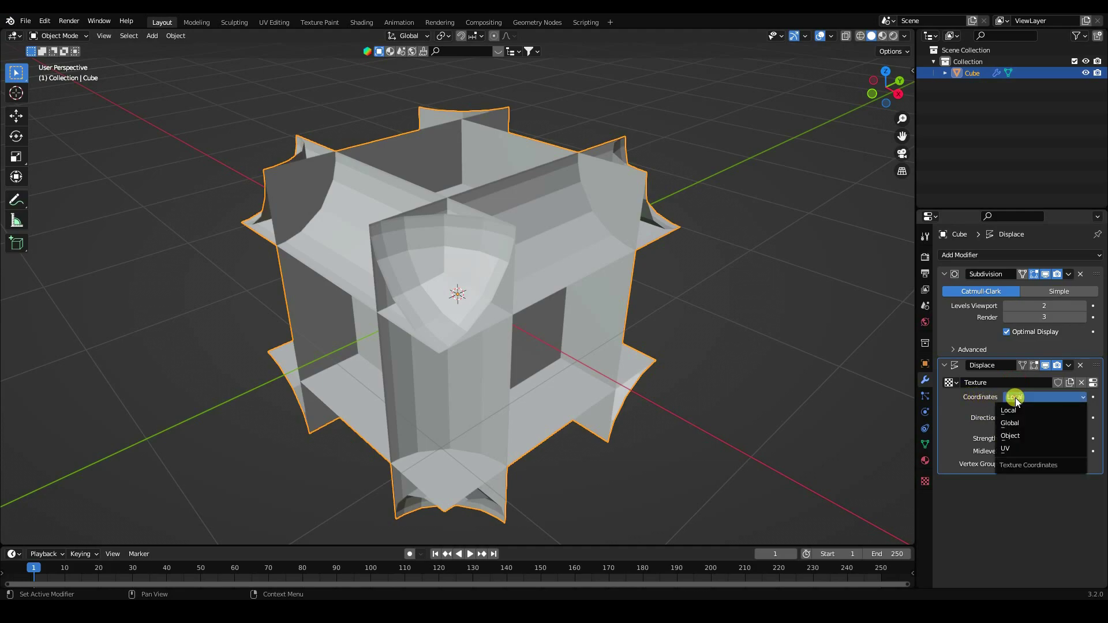
{"action": "left_click", "coordinate": [1005, 448]}
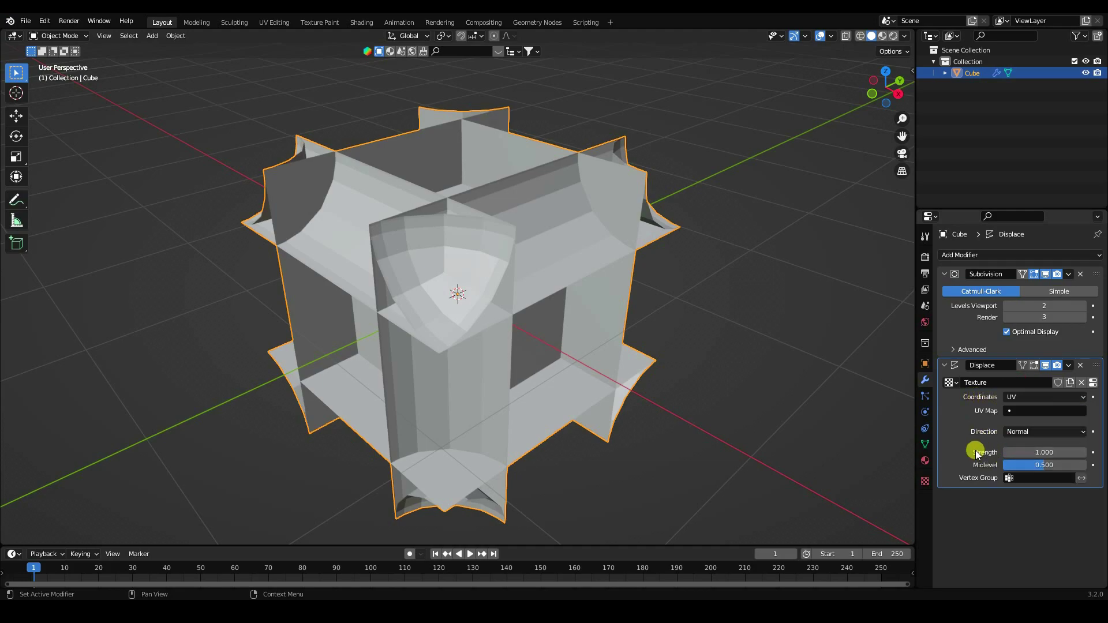
{"action": "left_click", "coordinate": [1056, 452]}
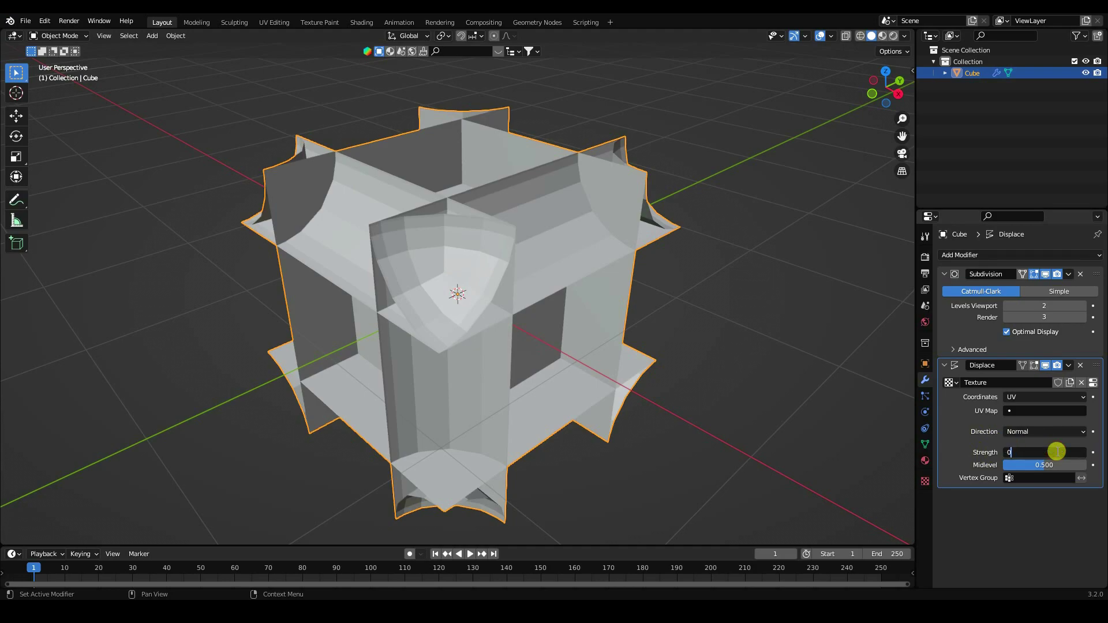
{"action": "type", "text": "0.2"}
{"action": "key", "text": "Return"}
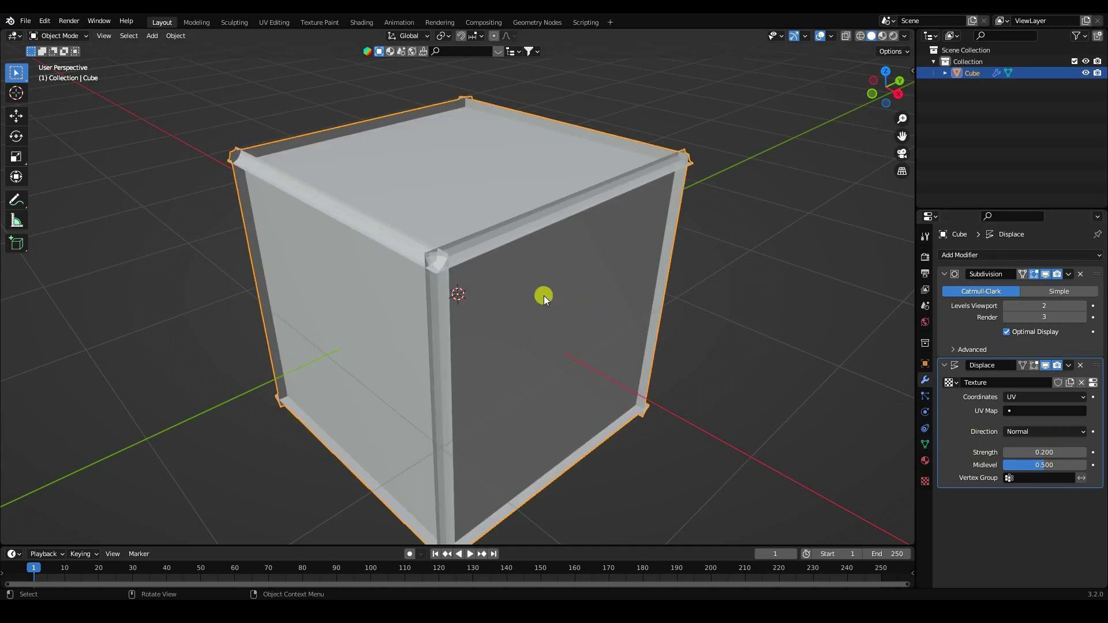
{"action": "scroll", "coordinate": [458, 287], "scroll_direction": "up", "scroll_amount": 4}
{"action": "middle_click_drag", "start_coordinate": [413, 250], "coordinate": [431, 264]}
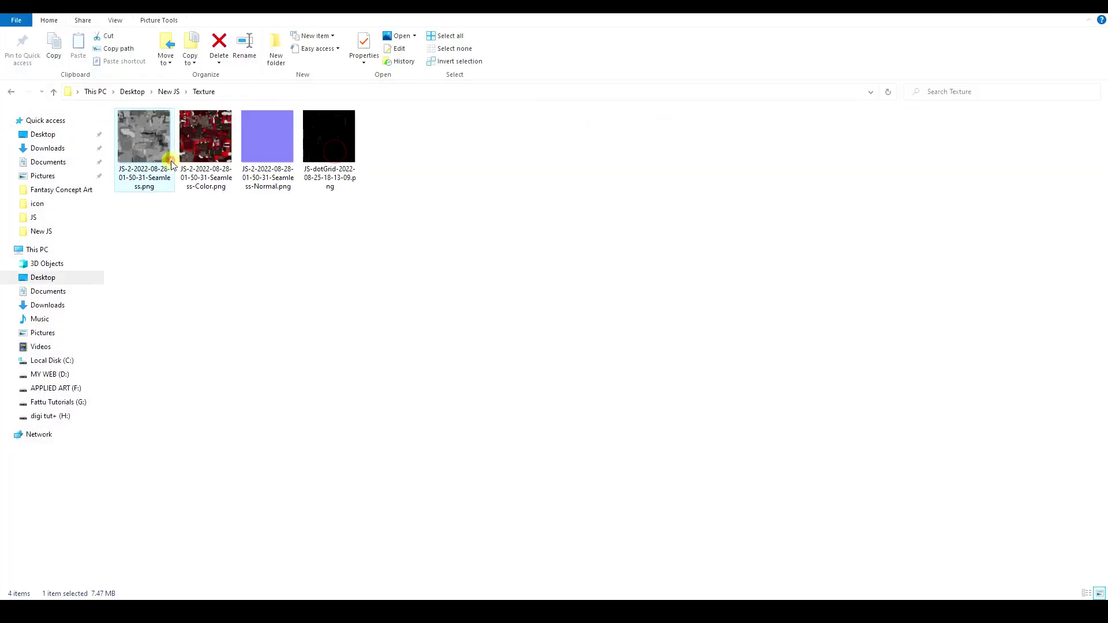
Preview the texture PNGs in Photos through to the dotGrid image, then close the viewer.
{"action": "double_click", "coordinate": [153, 152]}
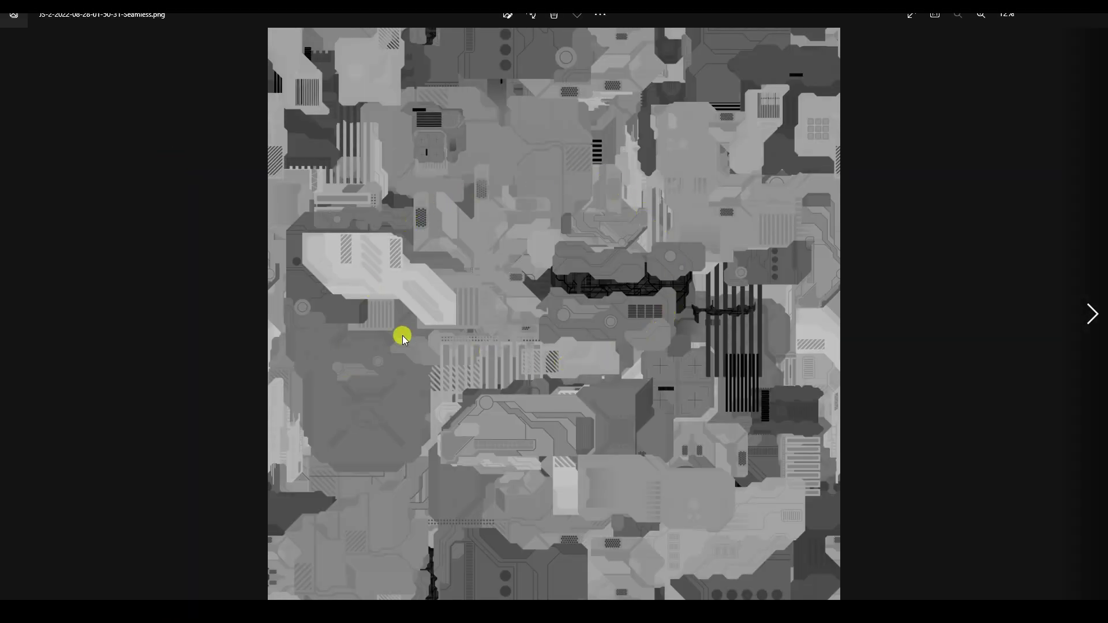
{"action": "key", "text": "Right"}
{"action": "key", "text": "Right"}
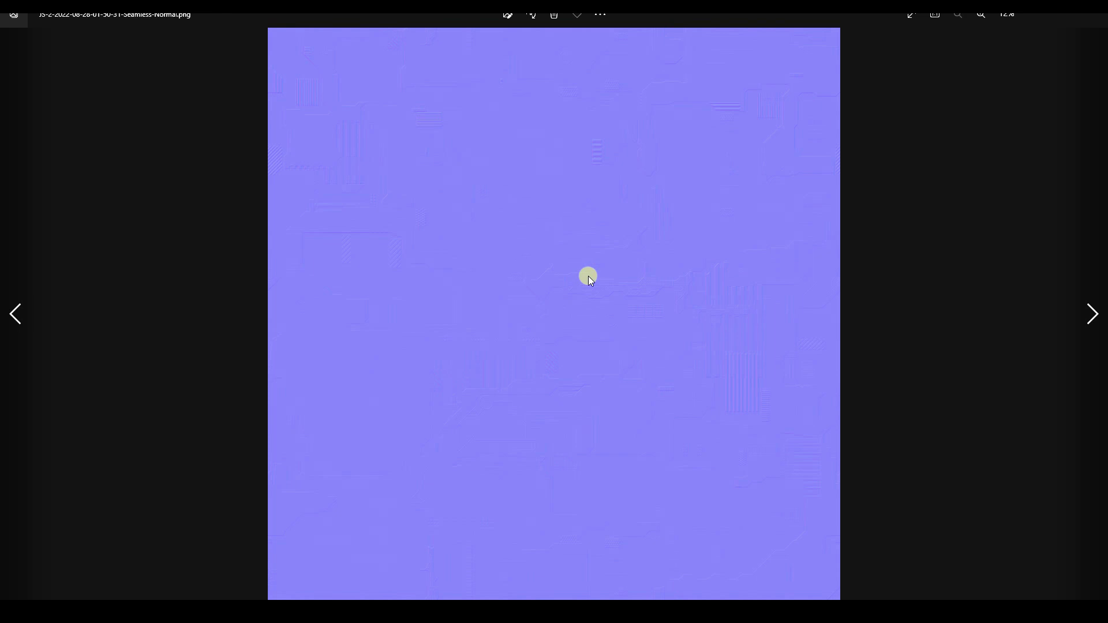
{"action": "scroll", "coordinate": [572, 272], "scroll_direction": "up", "scroll_amount": 2}
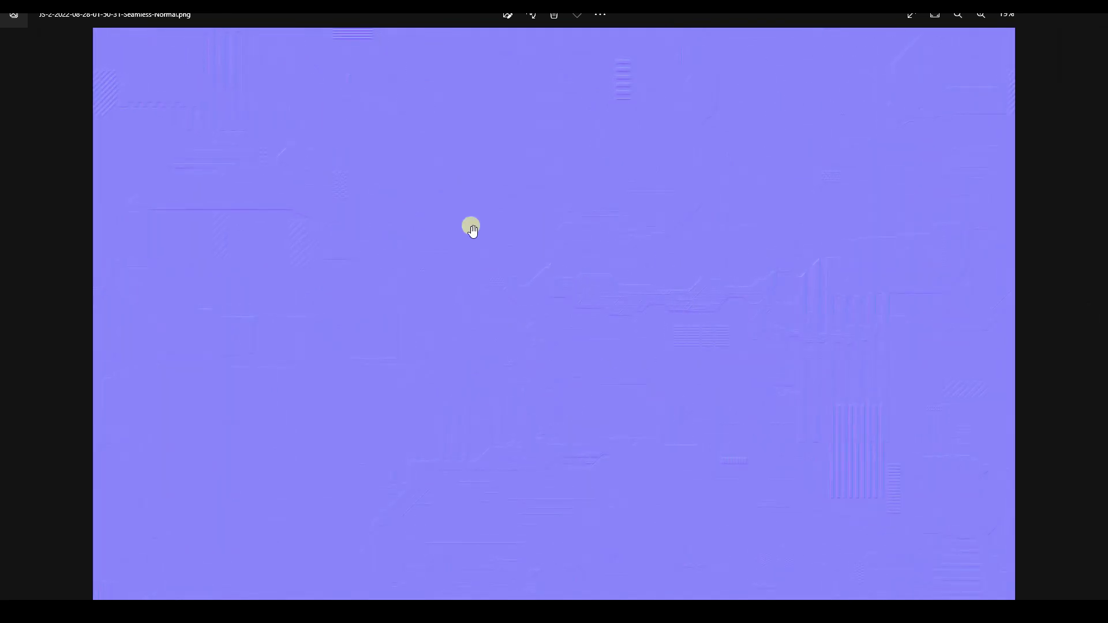
{"action": "scroll", "coordinate": [524, 271], "scroll_direction": "up", "scroll_amount": 3}
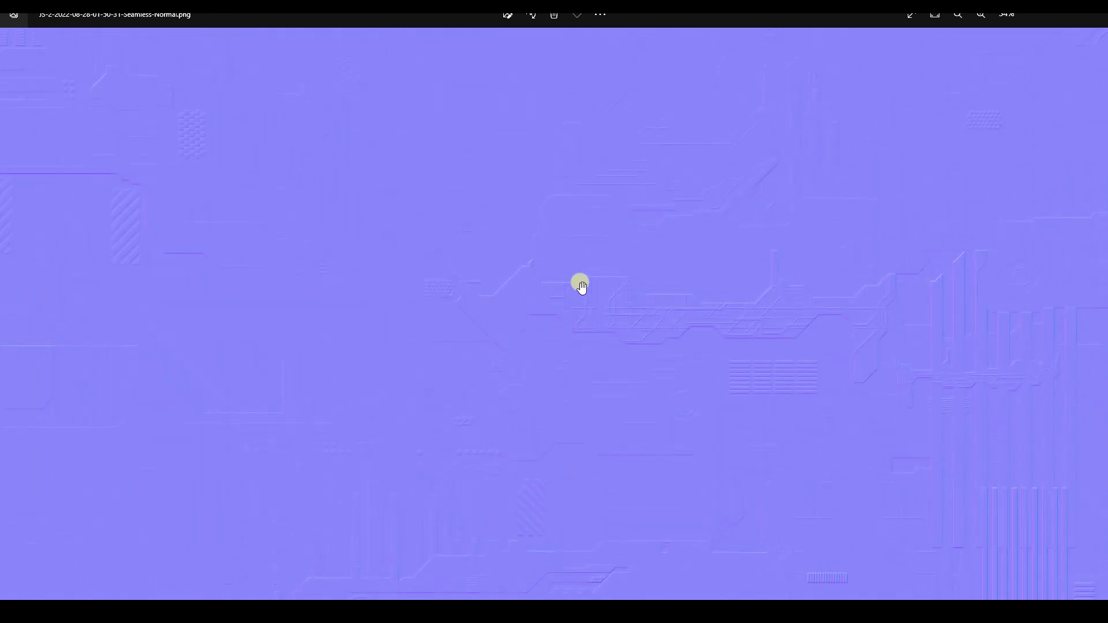
{"action": "scroll", "coordinate": [580, 288], "scroll_direction": "down", "scroll_amount": 4}
{"action": "key", "text": "Right"}
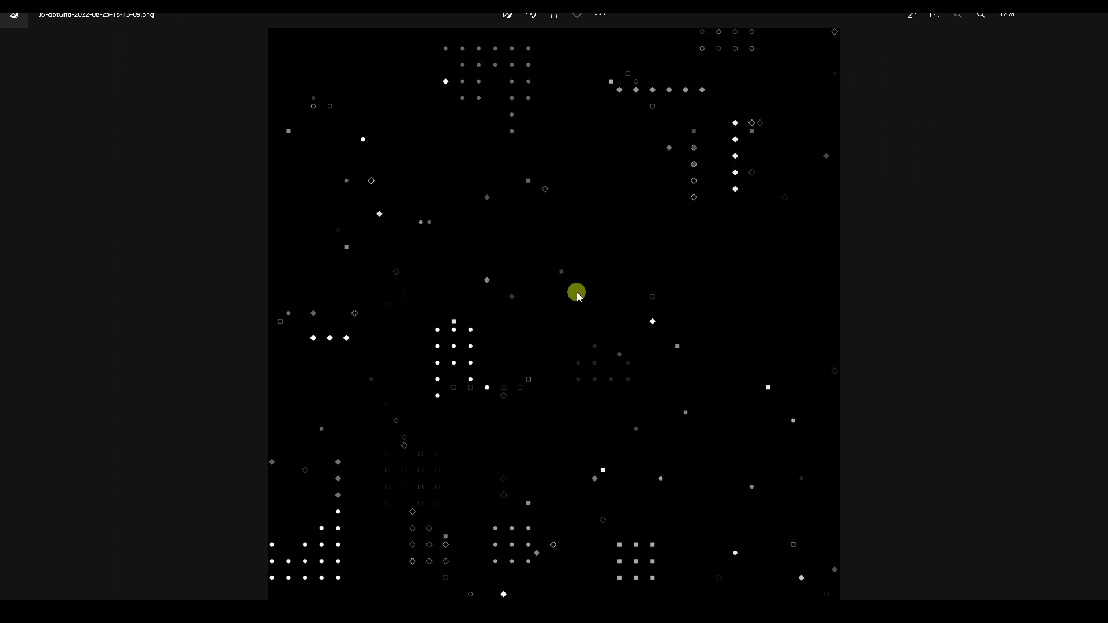
{"action": "left_click", "coordinate": [1079, 14]}
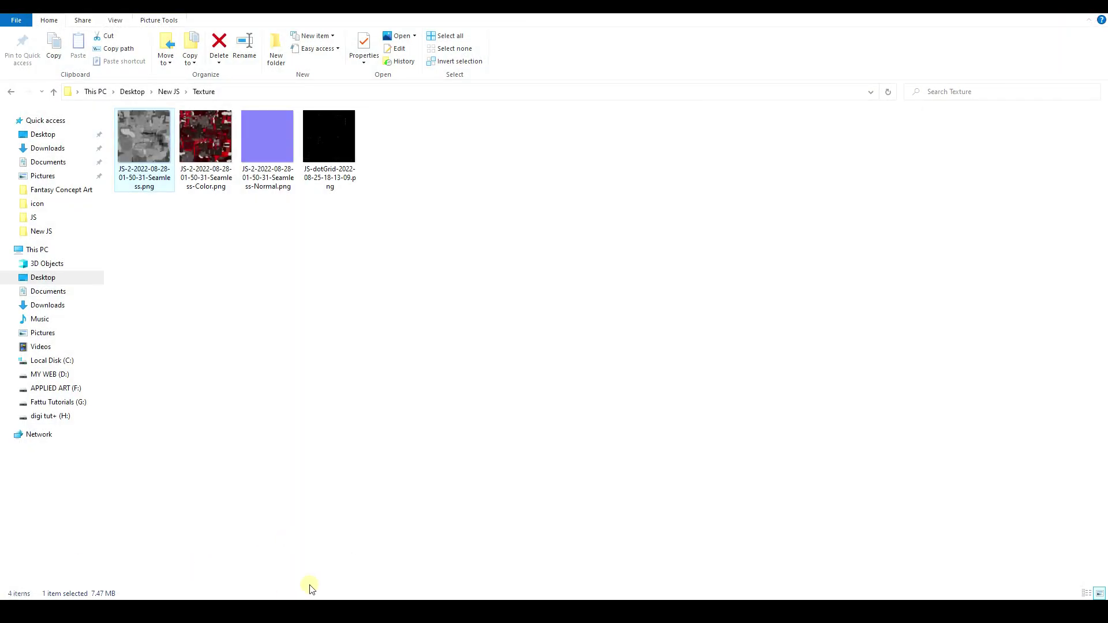
Load the grey Seamless height PNG from Desktop > New JS > Texture as the Displace texture.
{"action": "left_click", "coordinate": [349, 577]}
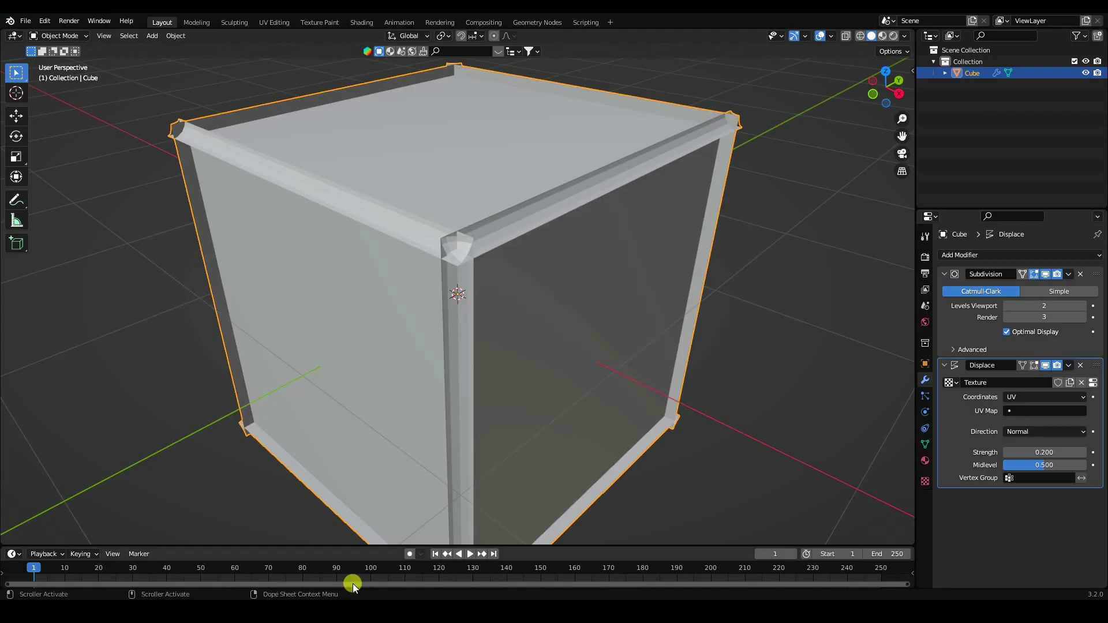
{"action": "left_click", "coordinate": [925, 480]}
{"action": "left_click", "coordinate": [1069, 457]}
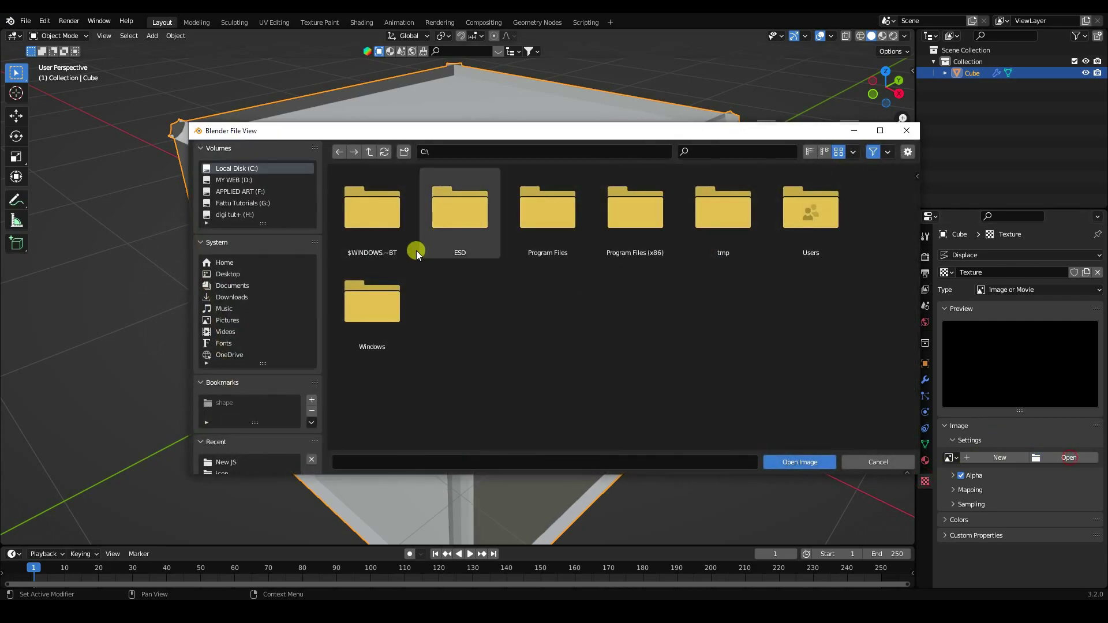
{"action": "left_click", "coordinate": [228, 274]}
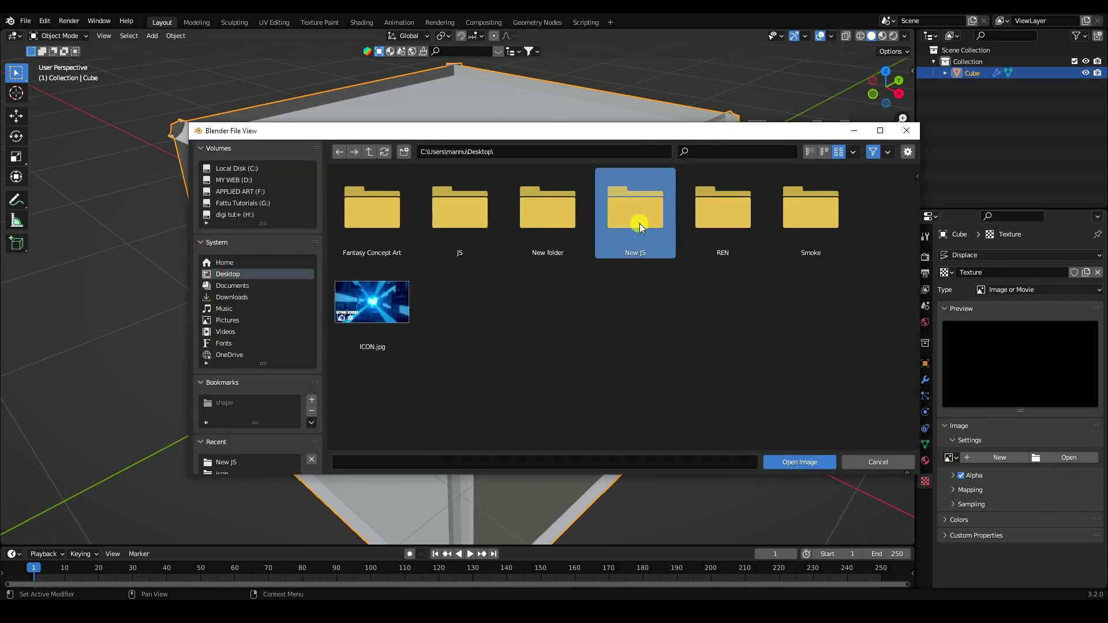
{"action": "double_click", "coordinate": [616, 226]}
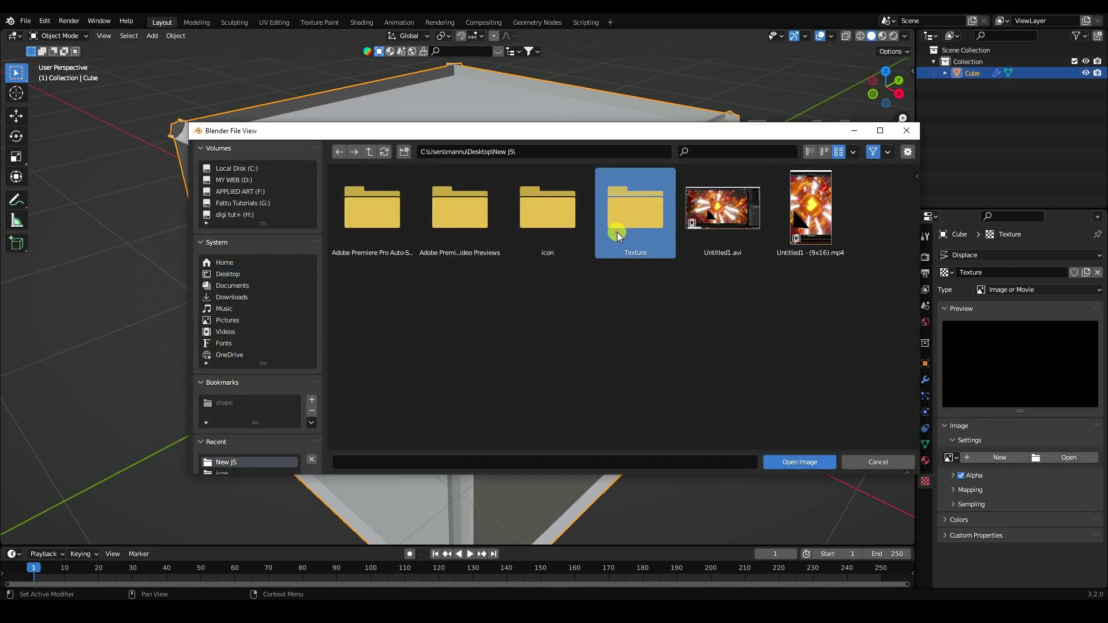
{"action": "double_click", "coordinate": [617, 231]}
{"action": "left_click", "coordinate": [365, 233]}
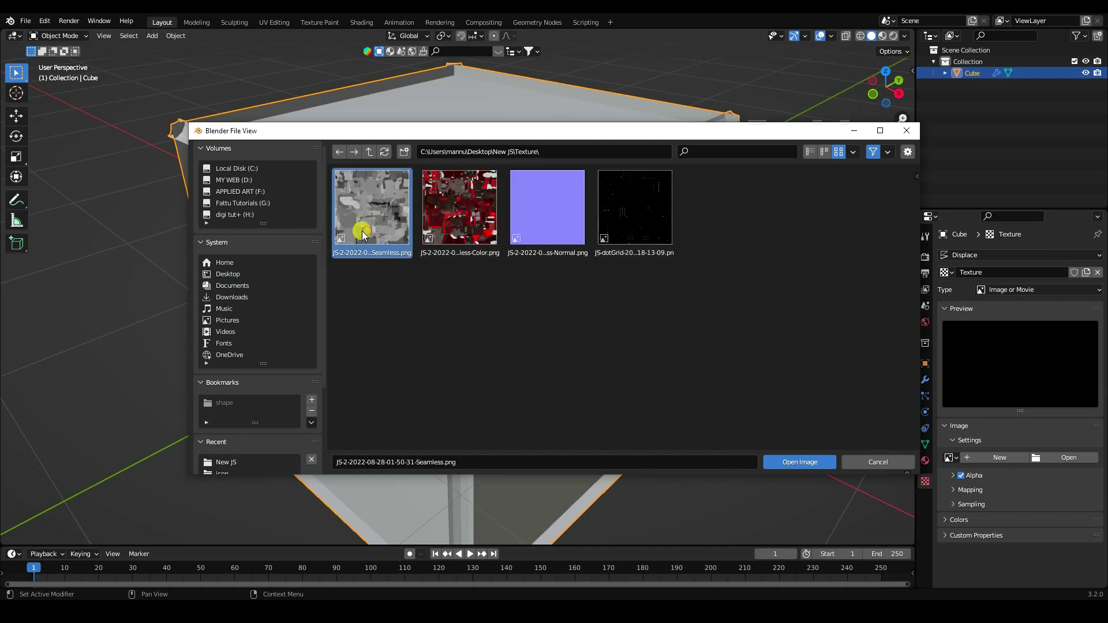
{"action": "left_click", "coordinate": [778, 461]}
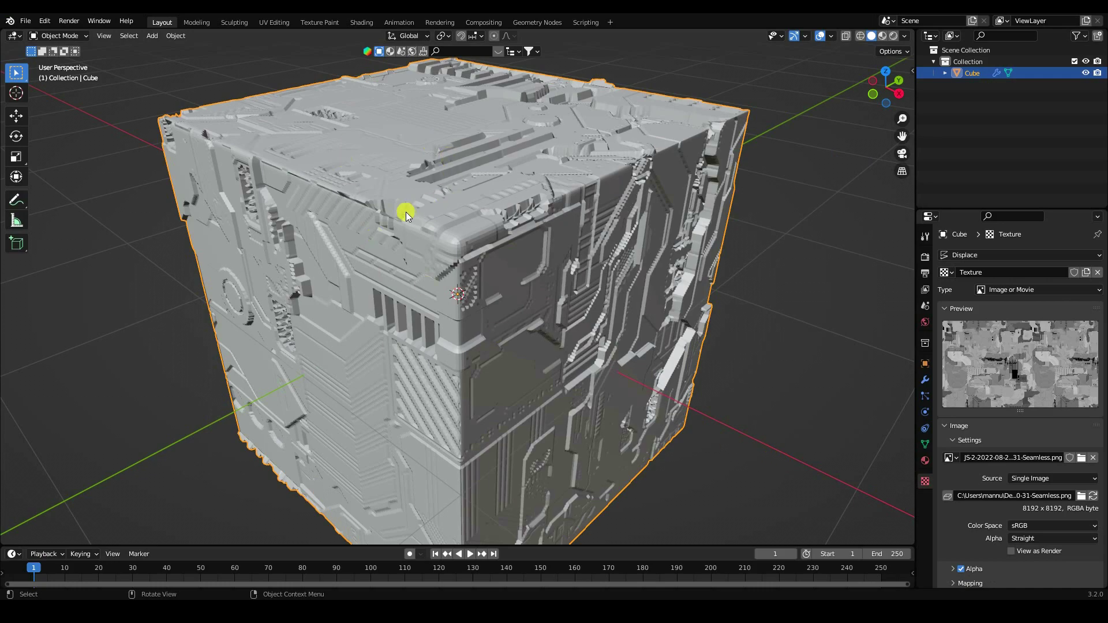
Set the texture Mapping Repeat X and Y to 2, then switch to the Shading workspace.
{"action": "scroll", "coordinate": [958, 542], "scroll_direction": "down", "scroll_amount": 2}
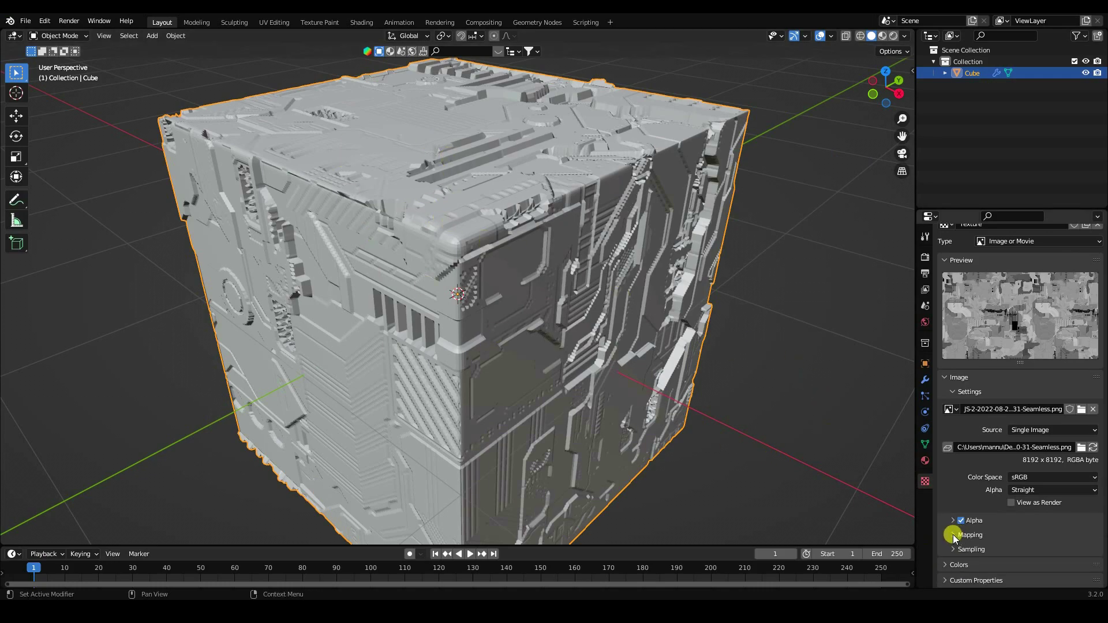
{"action": "left_click", "coordinate": [953, 534]}
{"action": "scroll", "coordinate": [948, 527], "scroll_direction": "down", "scroll_amount": 4}
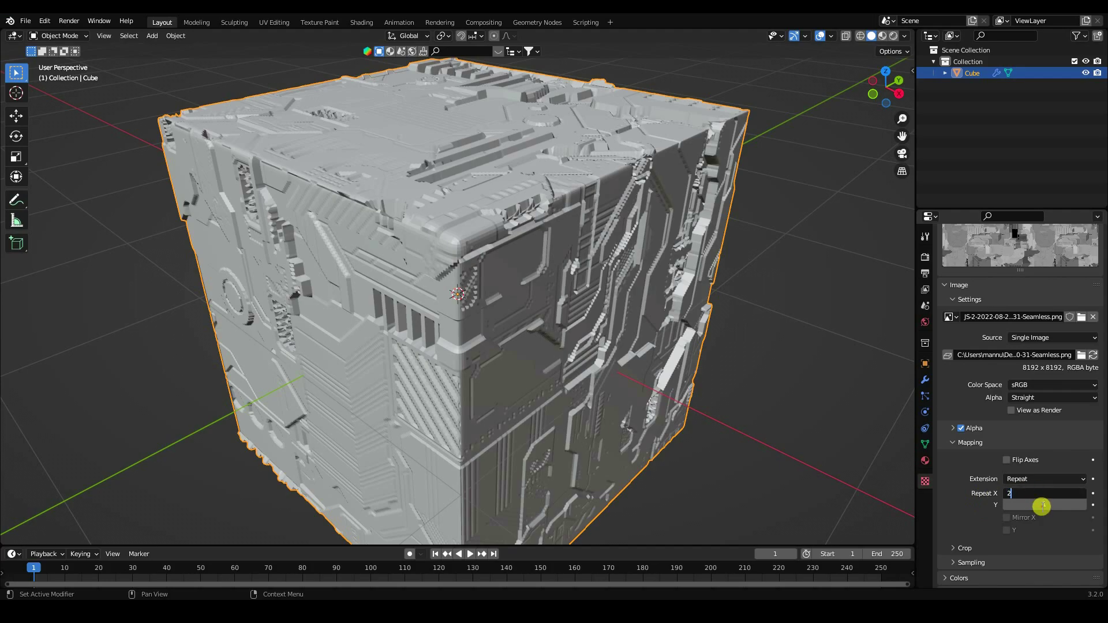
{"action": "key", "text": "Return"}
{"action": "double_click", "coordinate": [1041, 505]}
{"action": "type", "text": "2"}
{"action": "key", "text": "Return"}
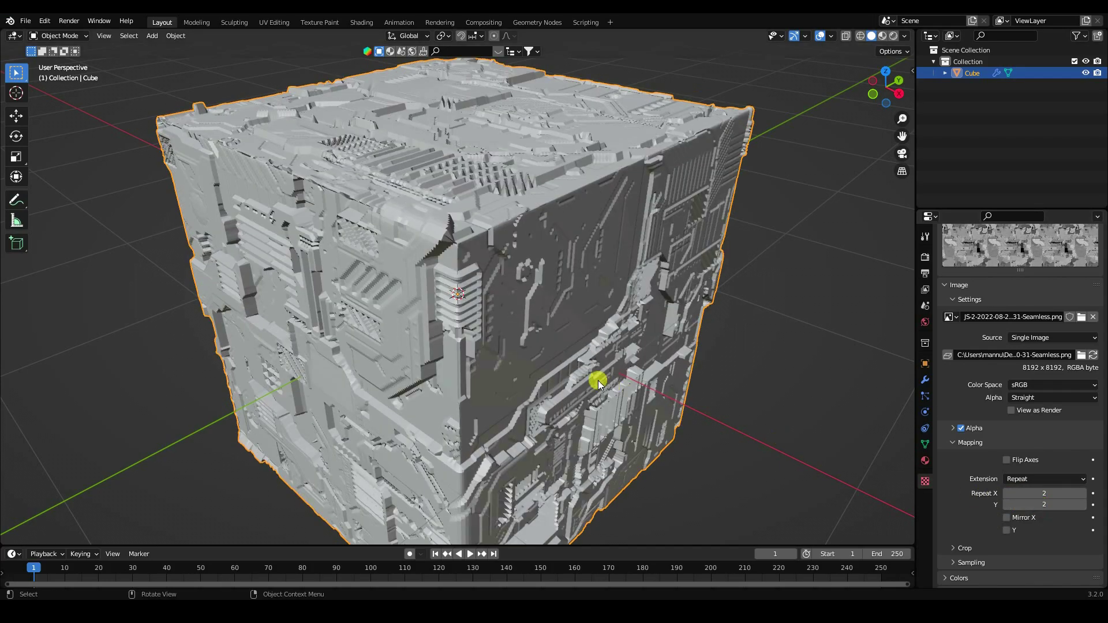
{"action": "middle_click_drag", "start_coordinate": [594, 382], "coordinate": [435, 321]}
{"action": "scroll", "coordinate": [442, 310], "scroll_direction": "down", "scroll_amount": 5}
{"action": "scroll", "coordinate": [442, 310], "scroll_direction": "up", "scroll_amount": 5}
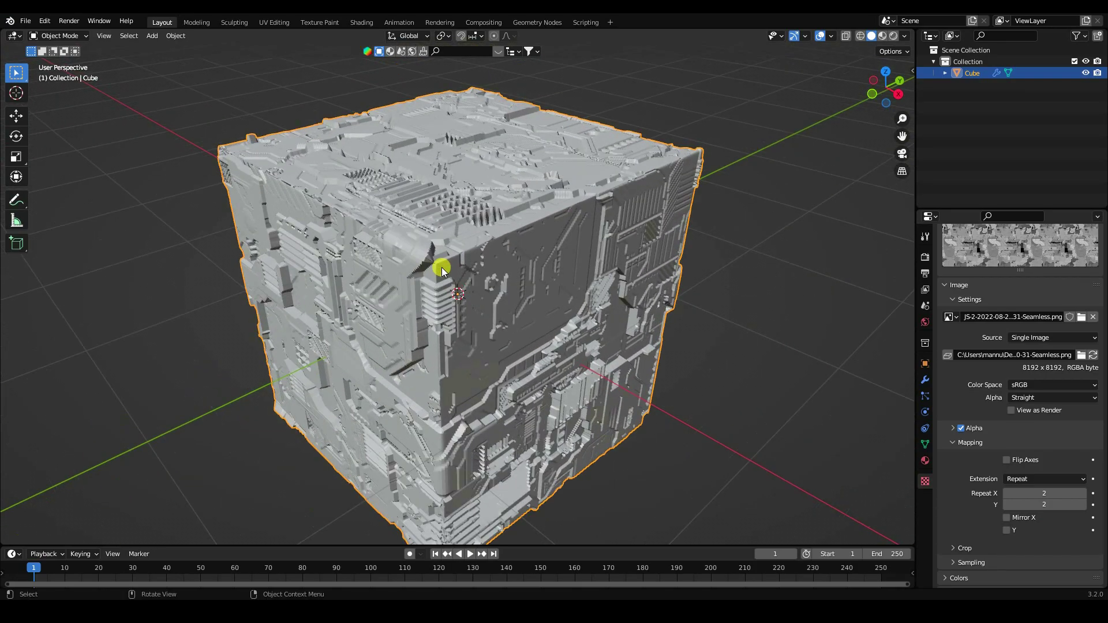
{"action": "left_click", "coordinate": [362, 23]}
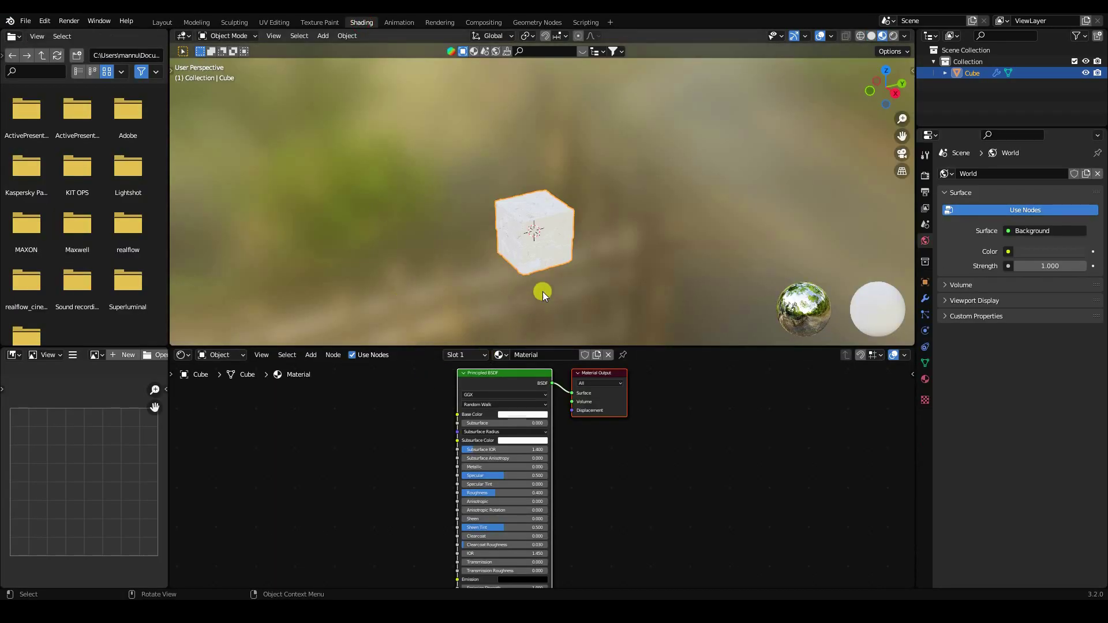
Add Texture Coordinate, Mapping and Image Texture nodes to the Principled BSDF with Ctrl+T.
{"action": "scroll", "coordinate": [543, 292], "scroll_direction": "up", "scroll_amount": 7}
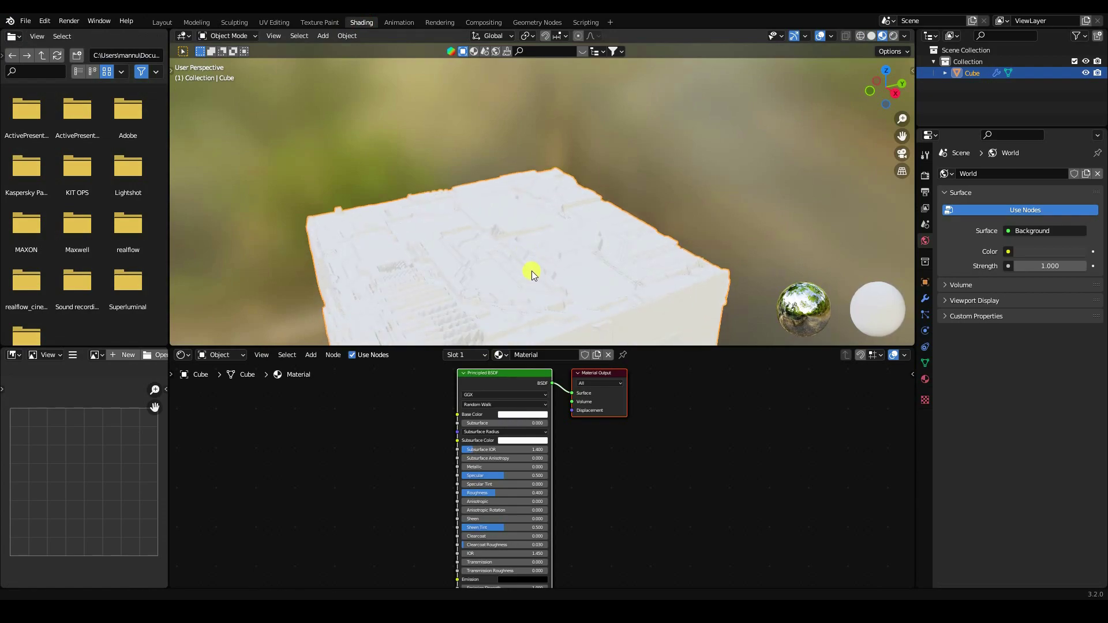
{"action": "middle_click_drag", "start_coordinate": [532, 271], "coordinate": [485, 224]}
{"action": "scroll", "coordinate": [512, 337], "scroll_direction": "up", "scroll_amount": 2}
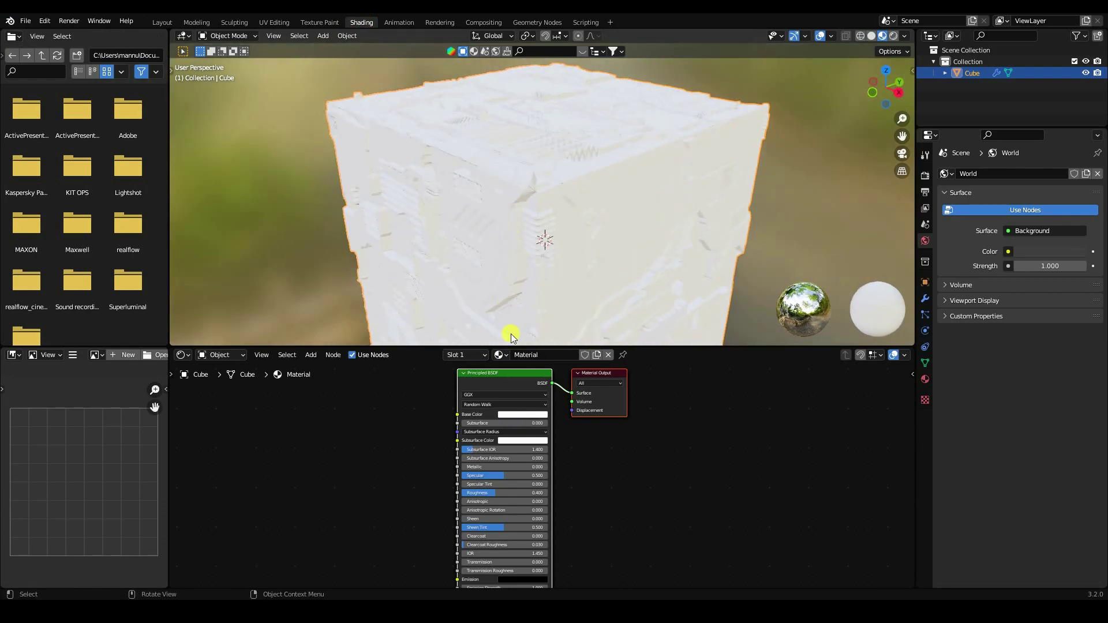
{"action": "left_click_drag", "start_coordinate": [497, 372], "coordinate": [552, 386]}
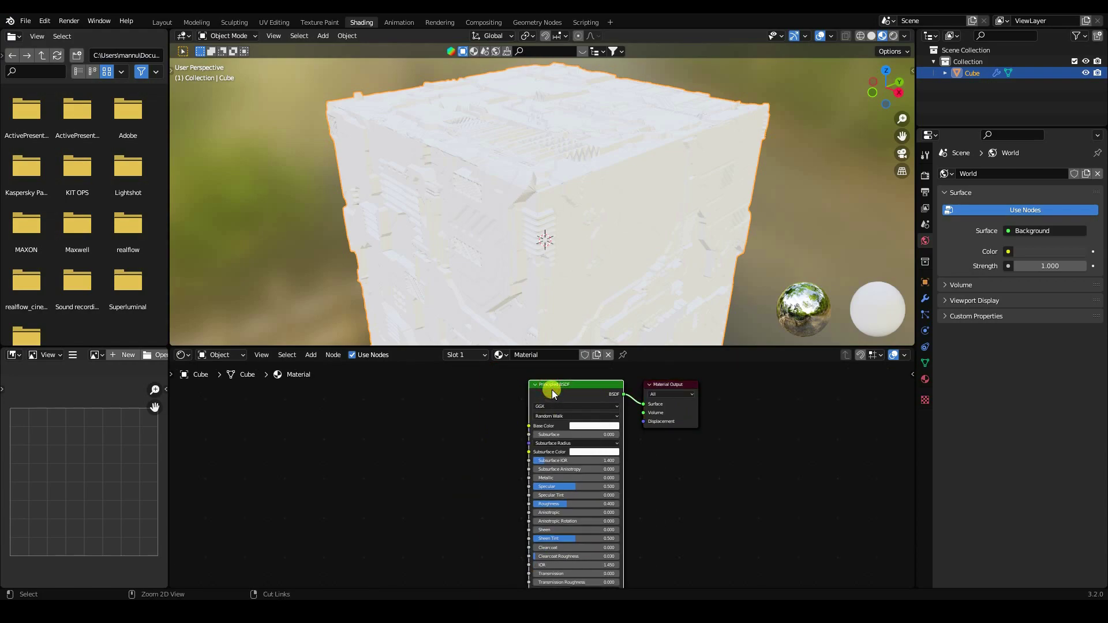
{"action": "key", "text": "ctrl+t"}
{"action": "scroll", "coordinate": [452, 430], "scroll_direction": "up", "scroll_amount": 3, "text": "ctrl"}
{"action": "left_click_drag", "start_coordinate": [539, 475], "coordinate": [475, 383]}
{"action": "scroll", "coordinate": [478, 382], "scroll_direction": "up", "scroll_amount": 2}
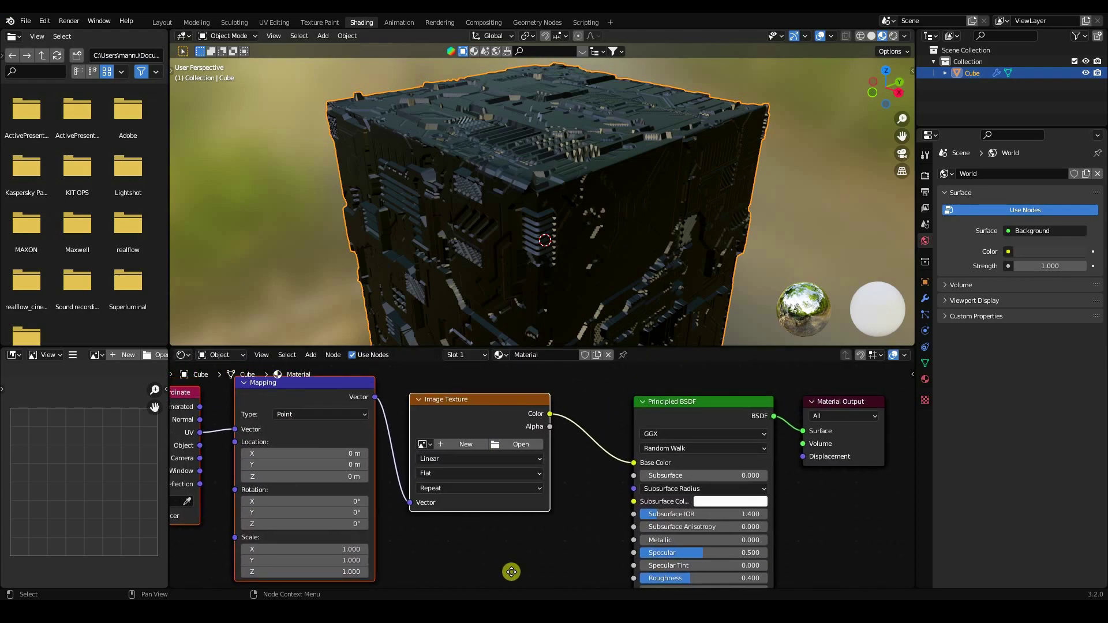
Load the red Seamless-Color PNG from the Texture folder into the Image Texture node.
{"action": "left_click", "coordinate": [510, 445]}
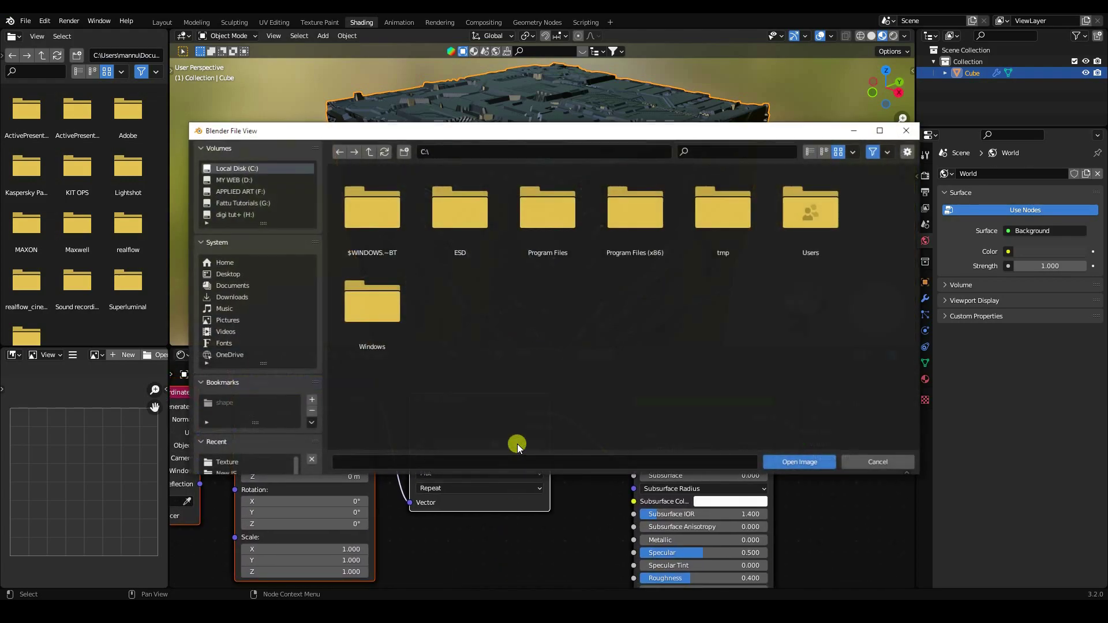
{"action": "left_click", "coordinate": [230, 273]}
{"action": "double_click", "coordinate": [610, 205]}
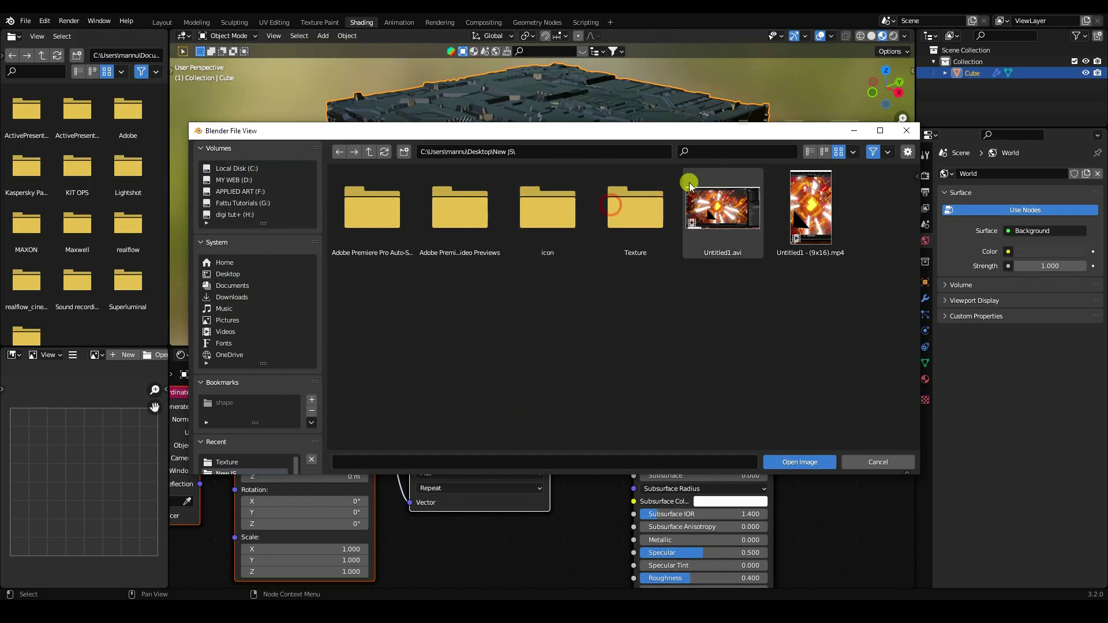
{"action": "double_click", "coordinate": [626, 206]}
{"action": "left_click", "coordinate": [458, 225]}
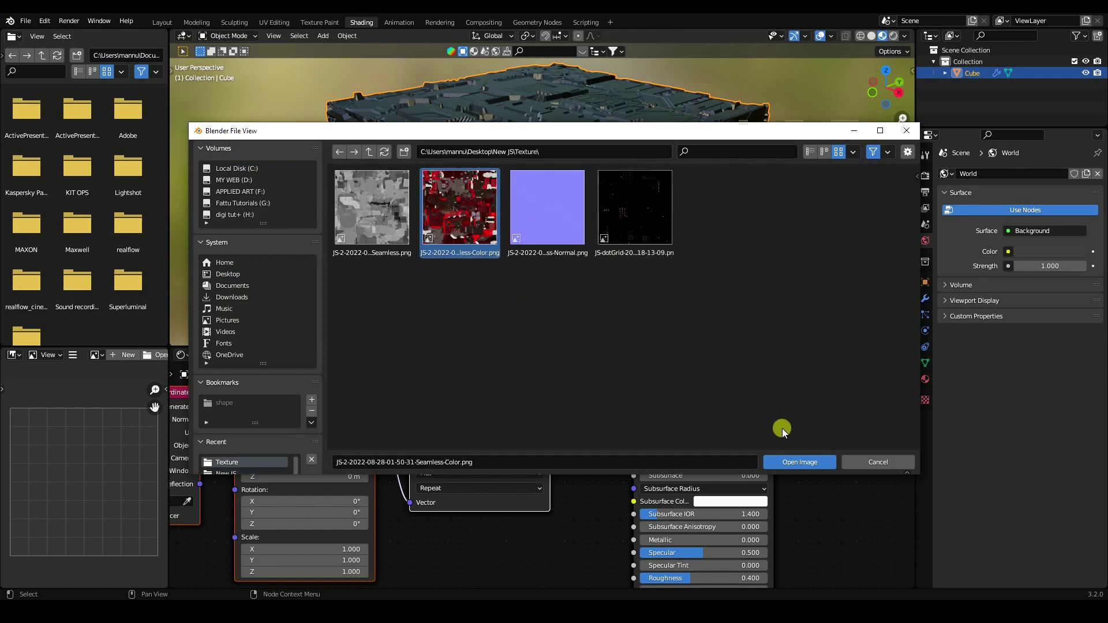
{"action": "left_click", "coordinate": [802, 459]}
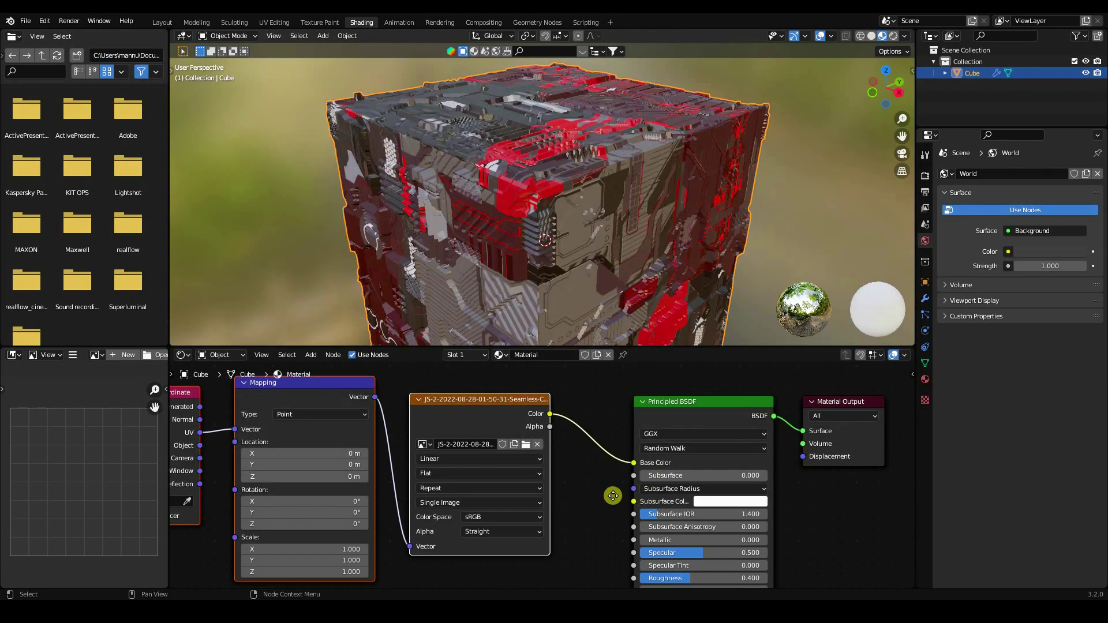
Set the Mapping node's Scale X and Y to 2.
{"action": "middle_click_drag", "start_coordinate": [613, 496], "coordinate": [675, 452]}
{"action": "scroll", "coordinate": [398, 487], "scroll_direction": "up", "scroll_amount": 4}
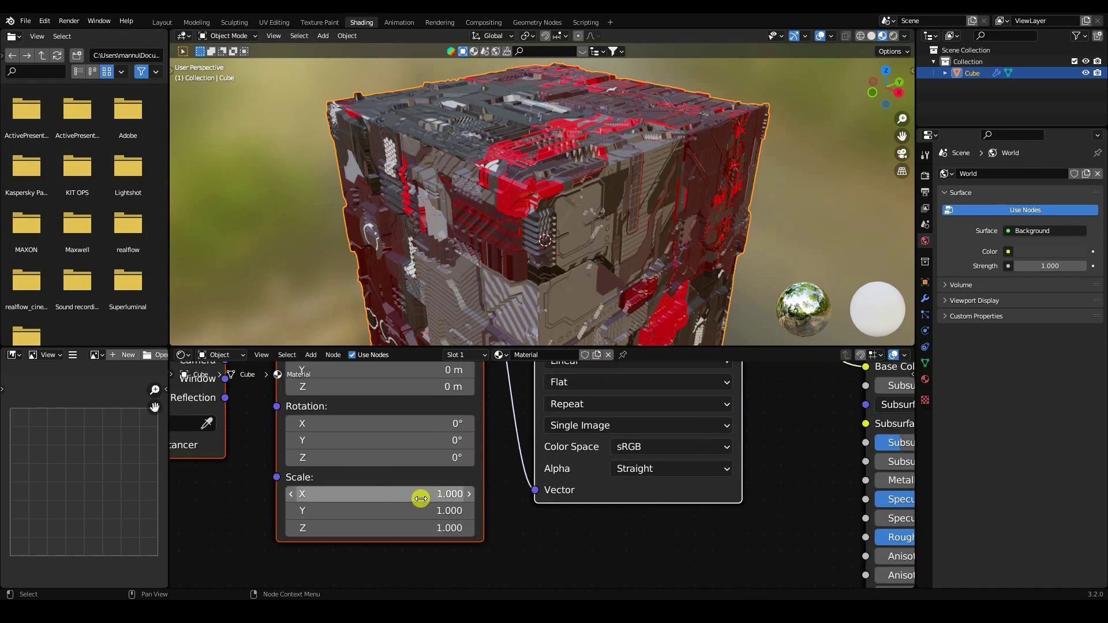
{"action": "left_click", "coordinate": [425, 495]}
{"action": "type", "text": "2"}
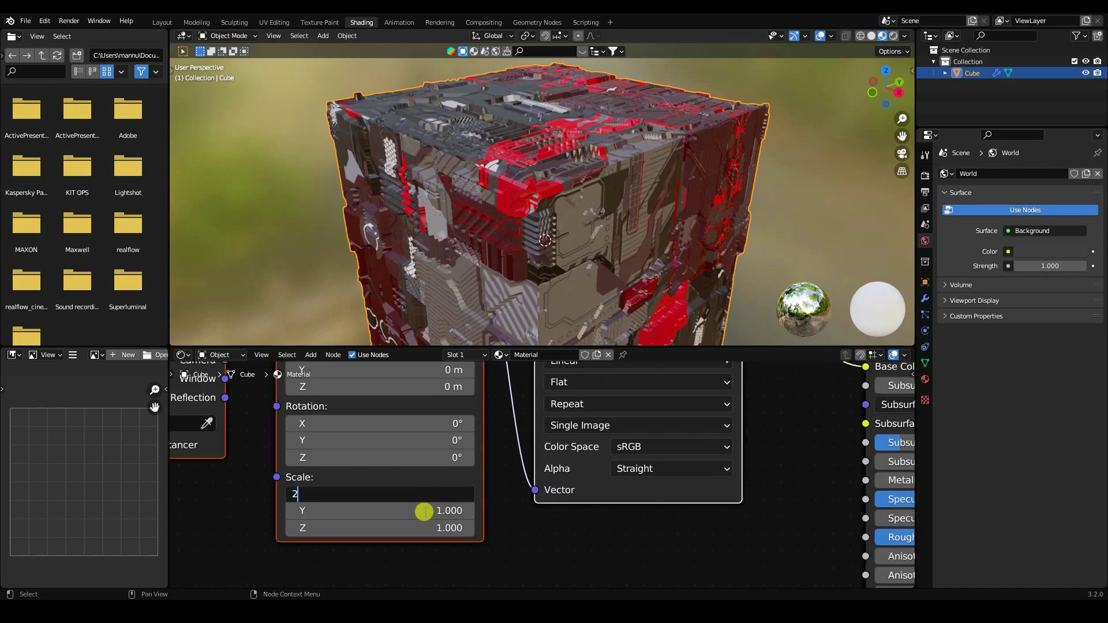
{"action": "key", "text": "Return"}
{"action": "left_click", "coordinate": [424, 511]}
{"action": "type", "text": "2"}
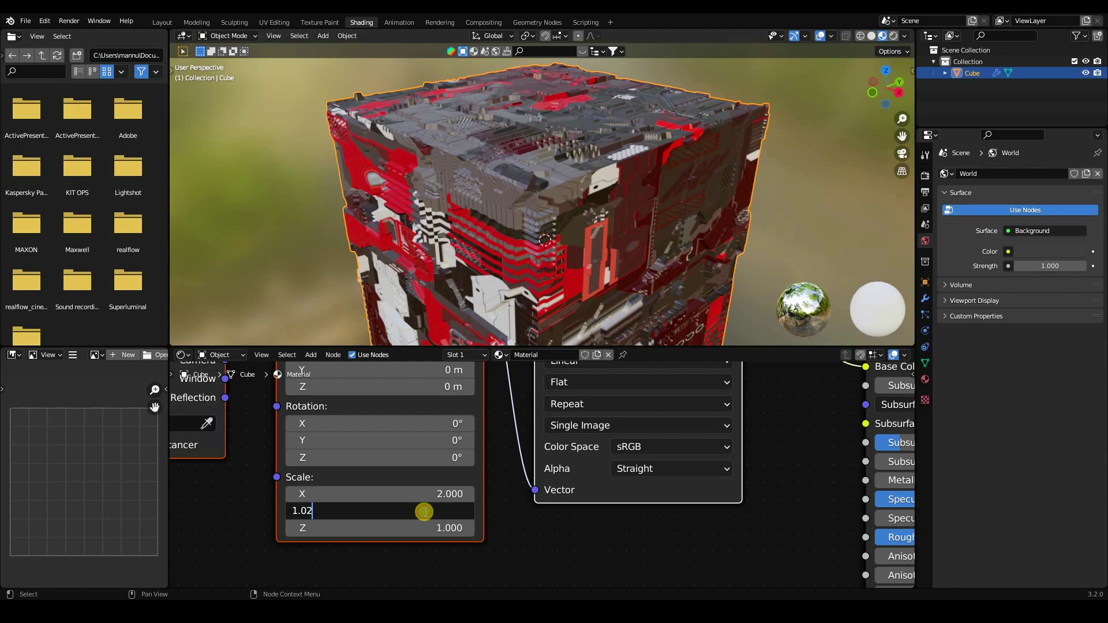
{"action": "key", "text": "BackSpace"}
{"action": "key", "text": "BackSpace"}
{"action": "key", "text": "BackSpace"}
{"action": "key", "text": "BackSpace"}
{"action": "type", "text": "2"}
{"action": "key", "text": "Return"}
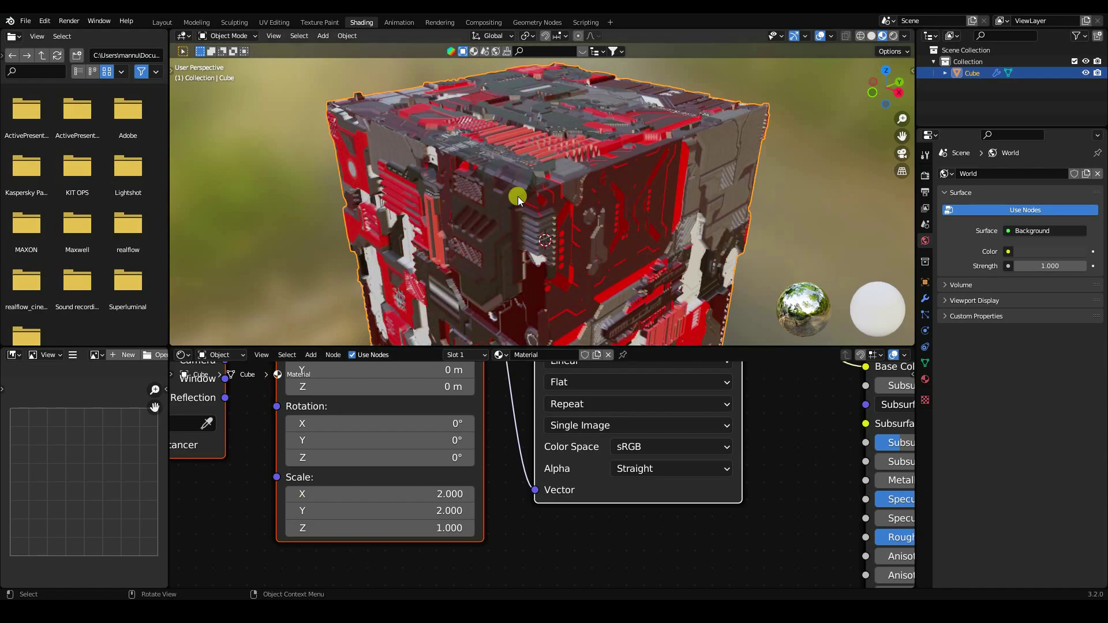
{"action": "middle_click_drag", "start_coordinate": [518, 197], "coordinate": [532, 168]}
Enlarge the node editor, pan the tree into view and select the three texture nodes.
{"action": "scroll", "coordinate": [532, 173], "scroll_direction": "down", "scroll_amount": 5}
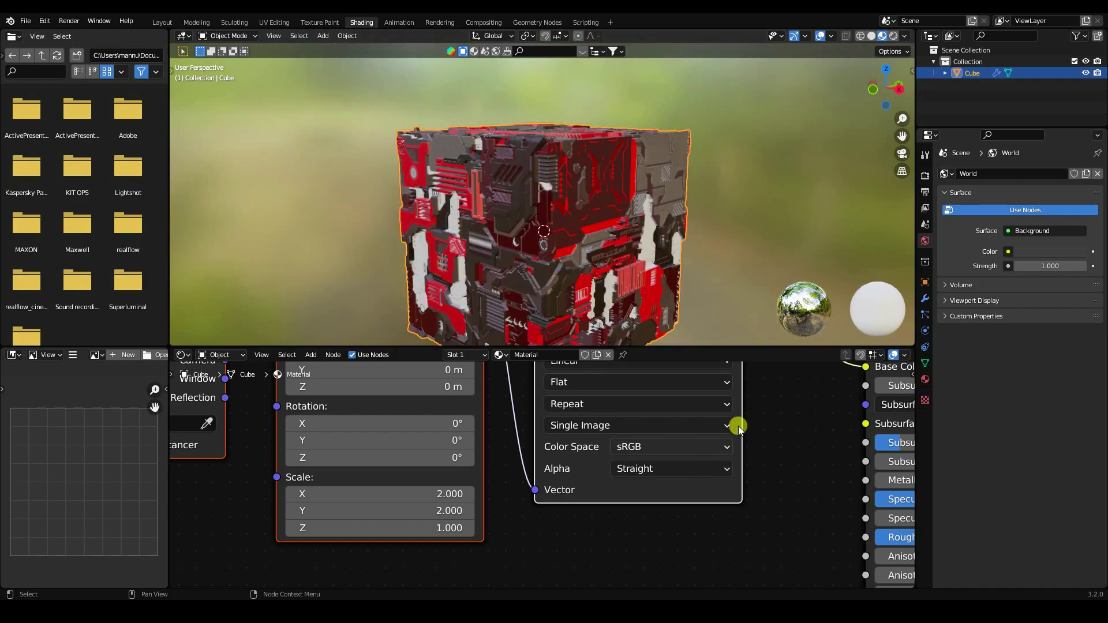
{"action": "scroll", "coordinate": [739, 426], "scroll_direction": "down", "scroll_amount": 2}
{"action": "left_click_drag", "start_coordinate": [522, 347], "coordinate": [542, 226]}
{"action": "scroll", "coordinate": [655, 327], "scroll_direction": "up", "scroll_amount": 2}
{"action": "scroll", "coordinate": [580, 343], "scroll_direction": "down", "scroll_amount": 3}
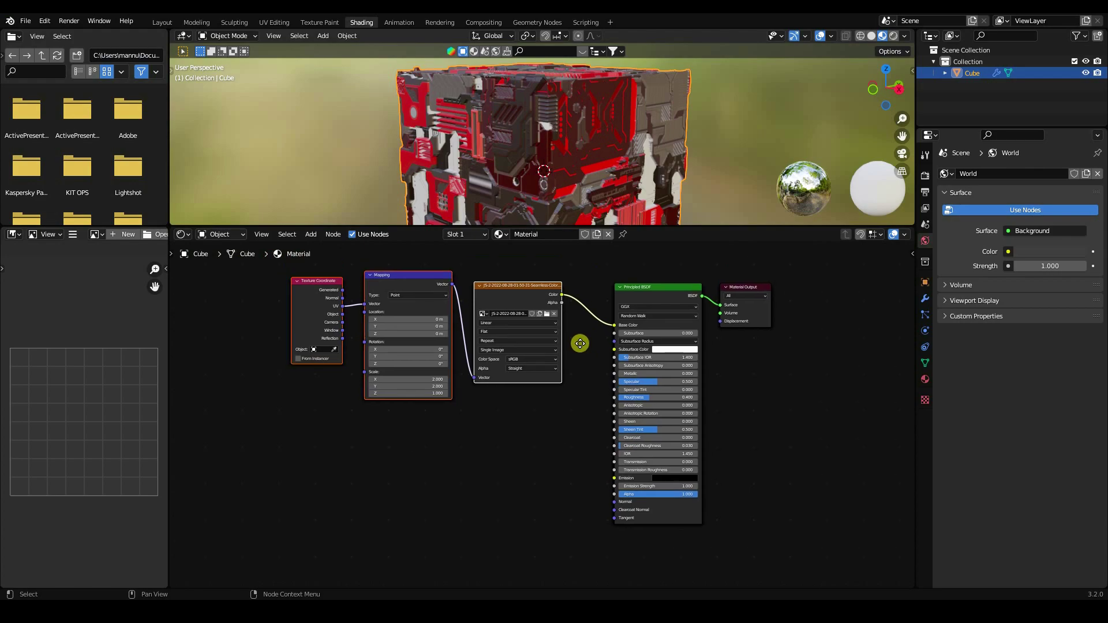
{"action": "middle_click_drag", "start_coordinate": [580, 343], "coordinate": [596, 370]}
{"action": "left_click_drag", "start_coordinate": [307, 282], "coordinate": [594, 321]}
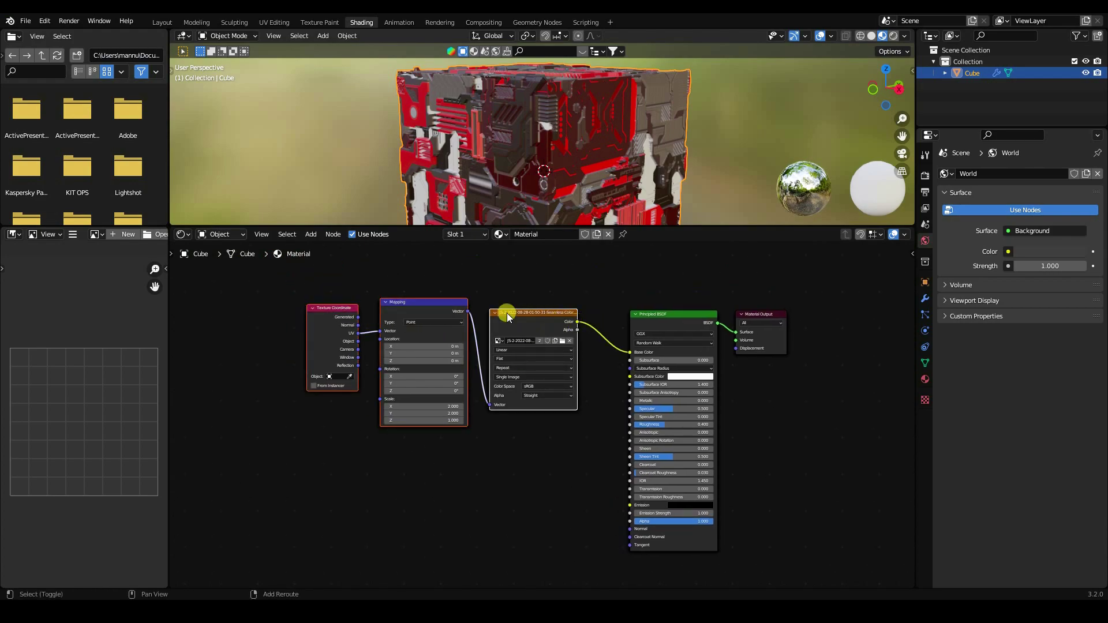
Duplicate the three texture nodes below the originals and add a Normal Map node.
{"action": "key", "text": "shift+d"}
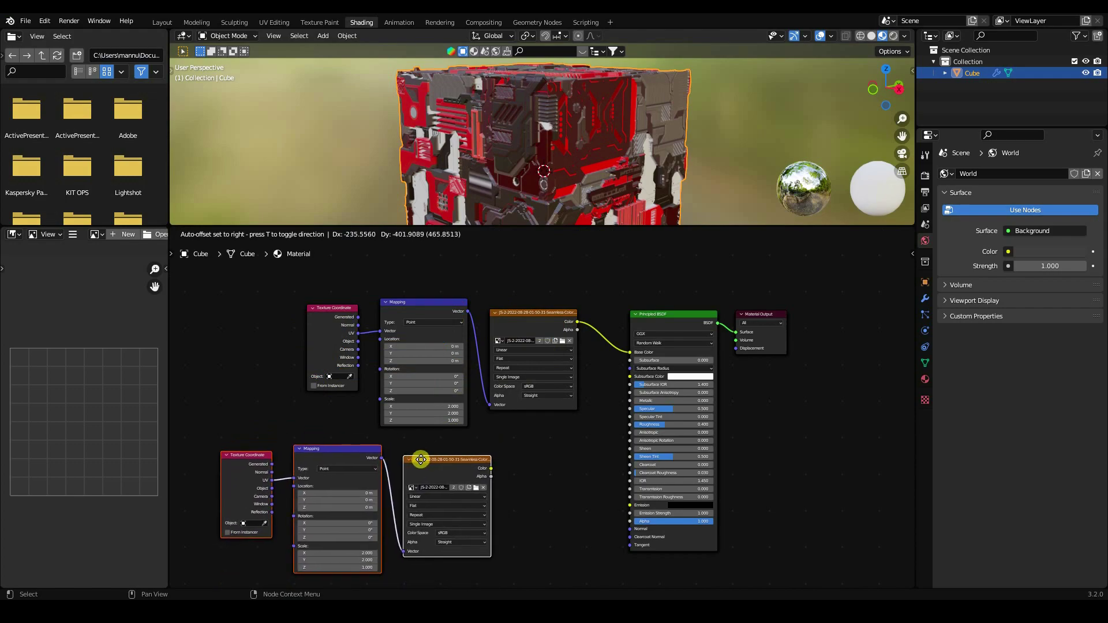
{"action": "left_click", "coordinate": [420, 459]}
{"action": "left_click", "coordinate": [310, 234]}
{"action": "left_click", "coordinate": [324, 248]}
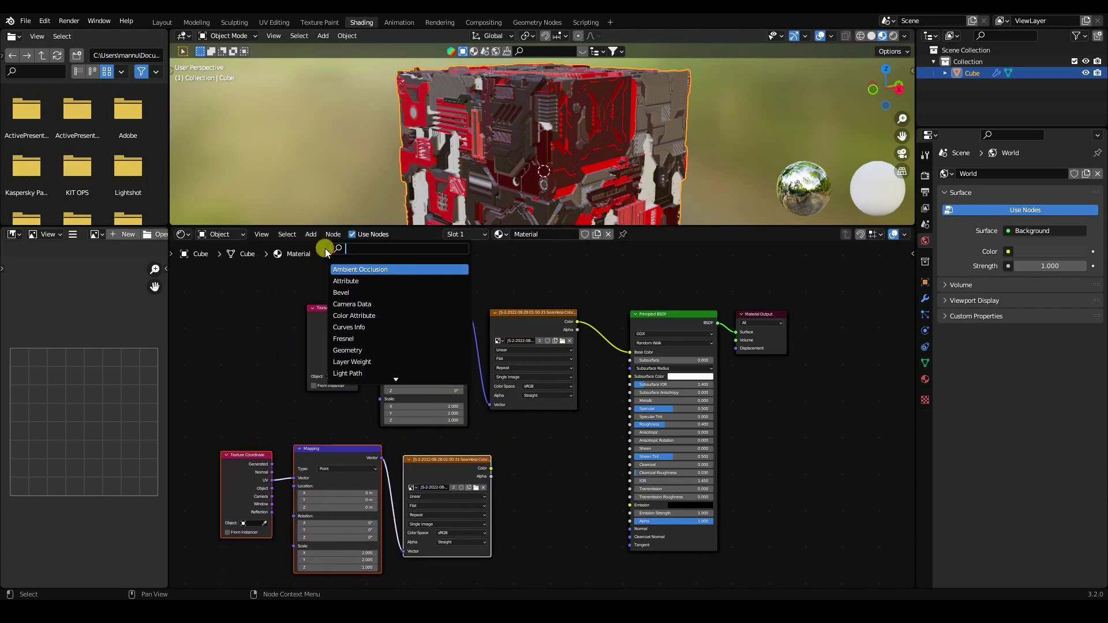
{"action": "type", "text": "n"}
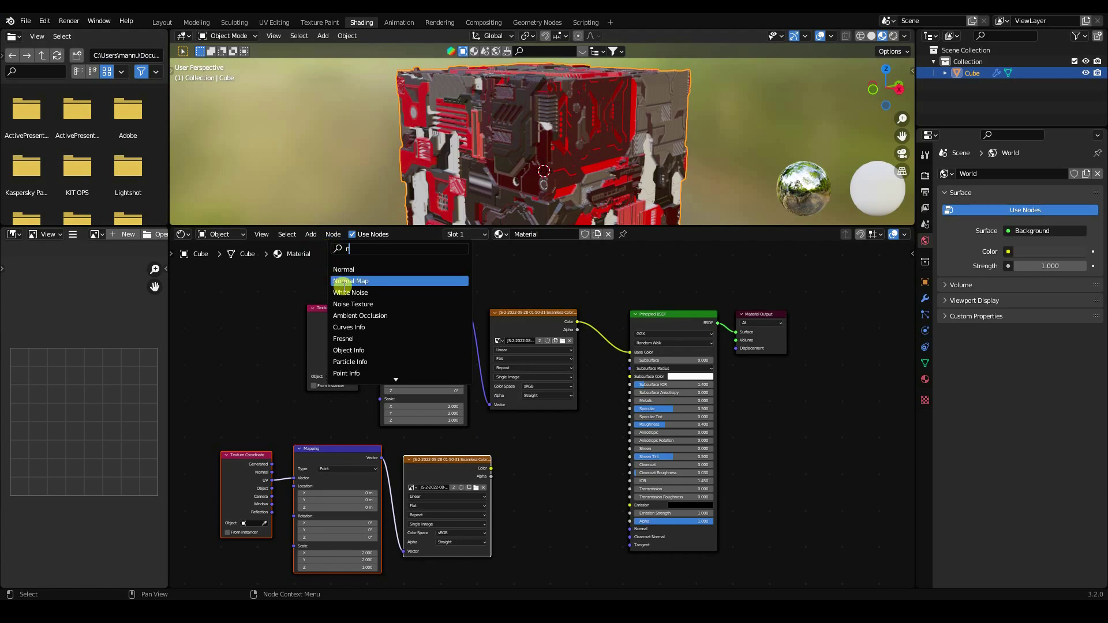
{"action": "left_click", "coordinate": [350, 281]}
{"action": "left_click", "coordinate": [636, 569]}
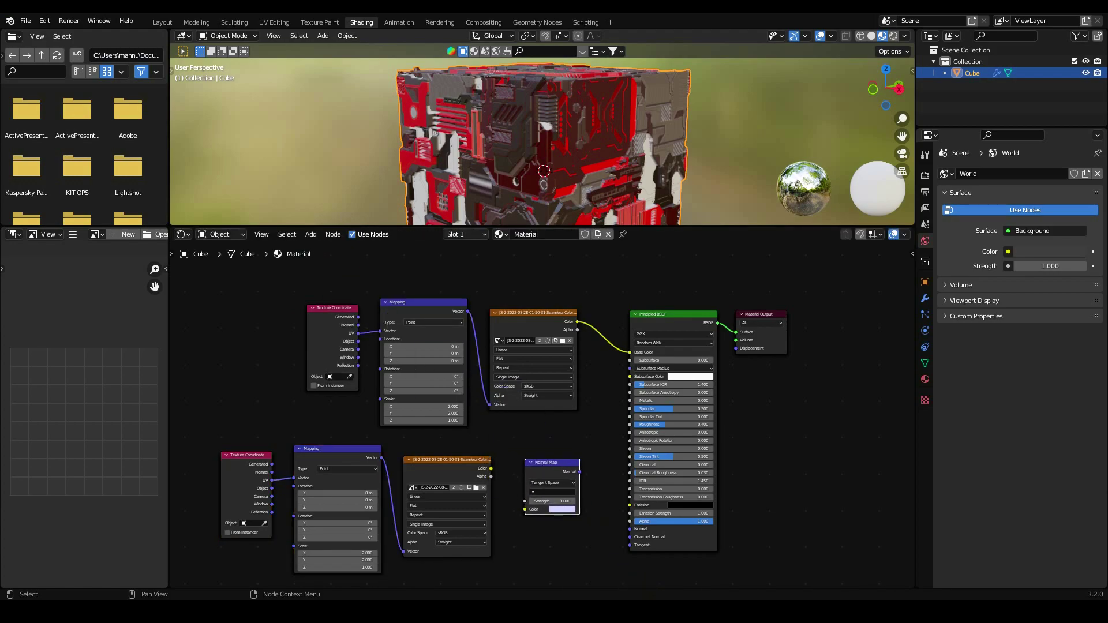
Link the duplicate image Color into the Normal Map and the Normal Map into BSDF Normal.
{"action": "scroll", "coordinate": [593, 546], "scroll_direction": "up", "scroll_amount": 3}
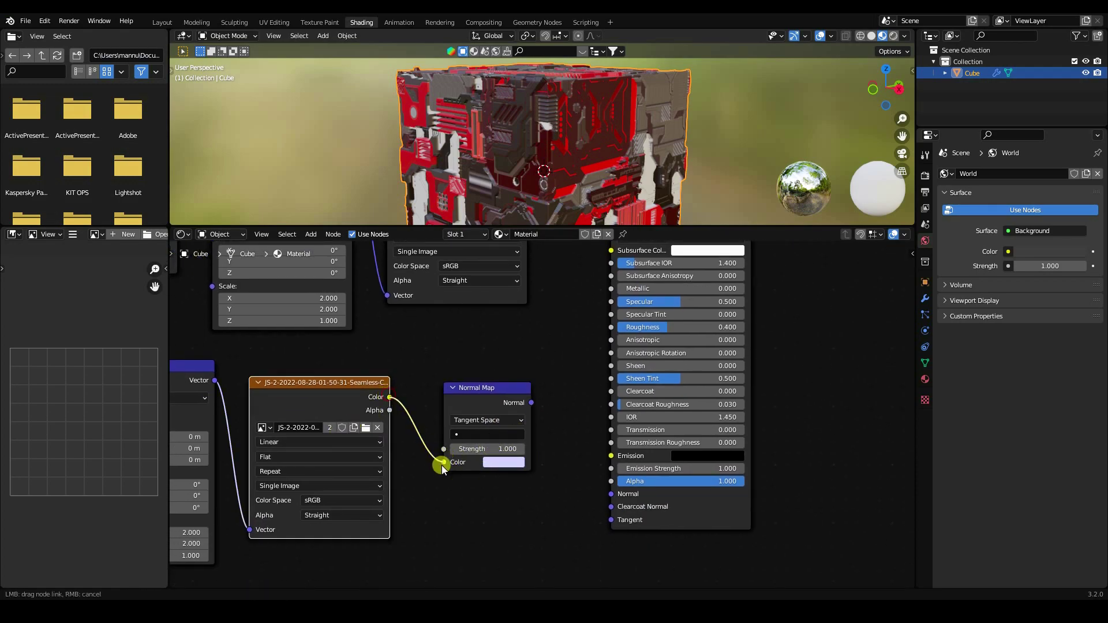
{"action": "left_click_drag", "start_coordinate": [442, 465], "coordinate": [442, 470]}
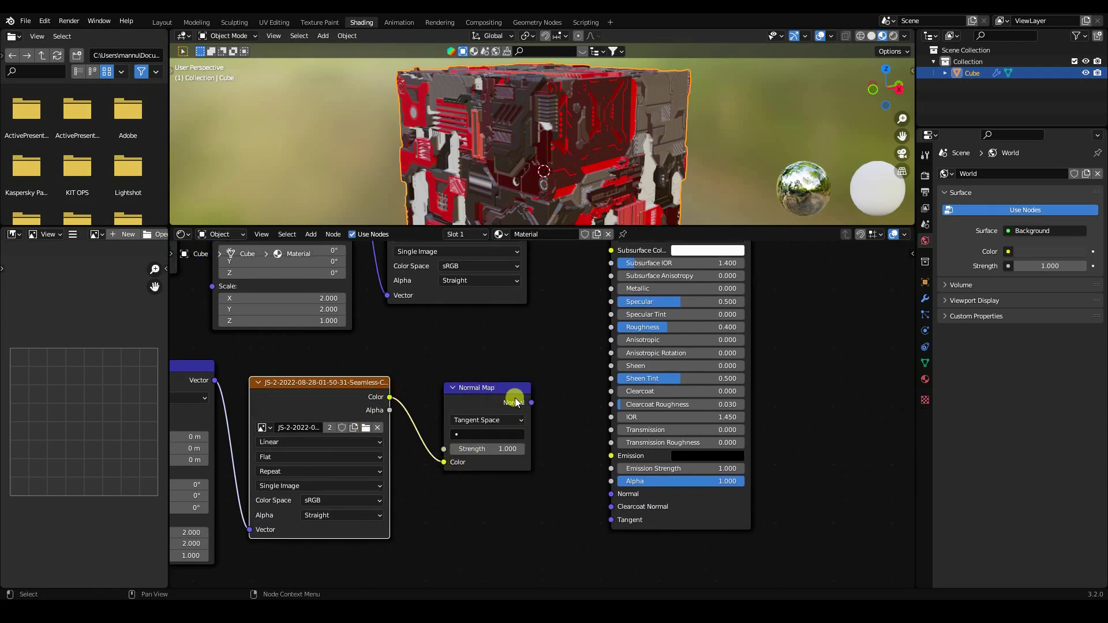
{"action": "left_click_drag", "start_coordinate": [530, 403], "coordinate": [607, 500]}
{"action": "middle_click_drag", "start_coordinate": [459, 501], "coordinate": [568, 510]}
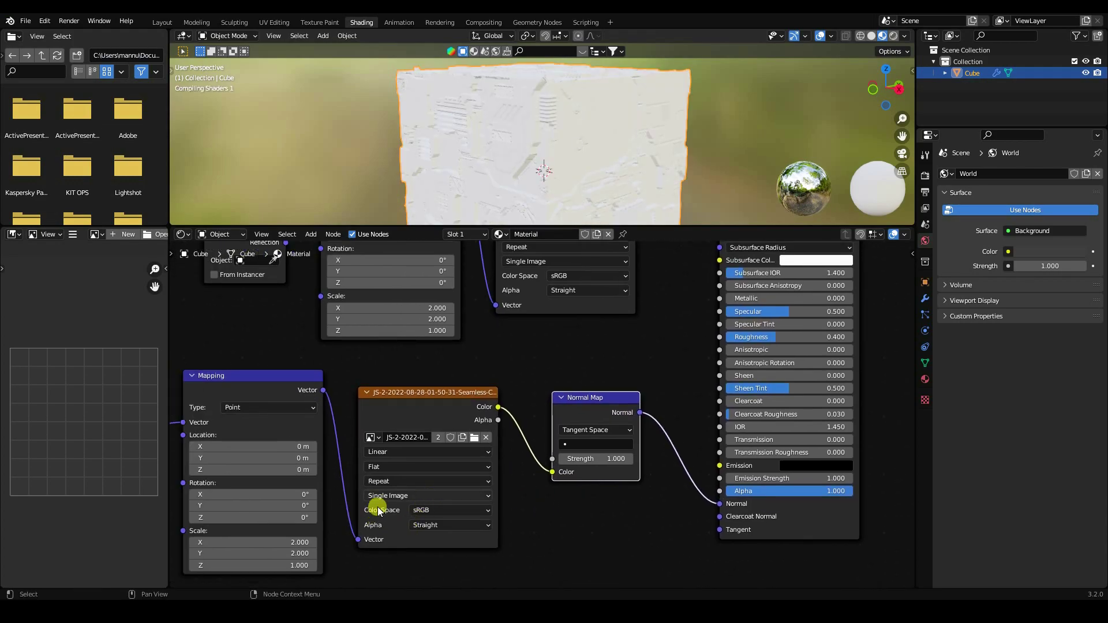
Load Seamless-Normal.png into the lower image node and set its Color Space to Non-Color.
{"action": "left_click", "coordinate": [470, 438]}
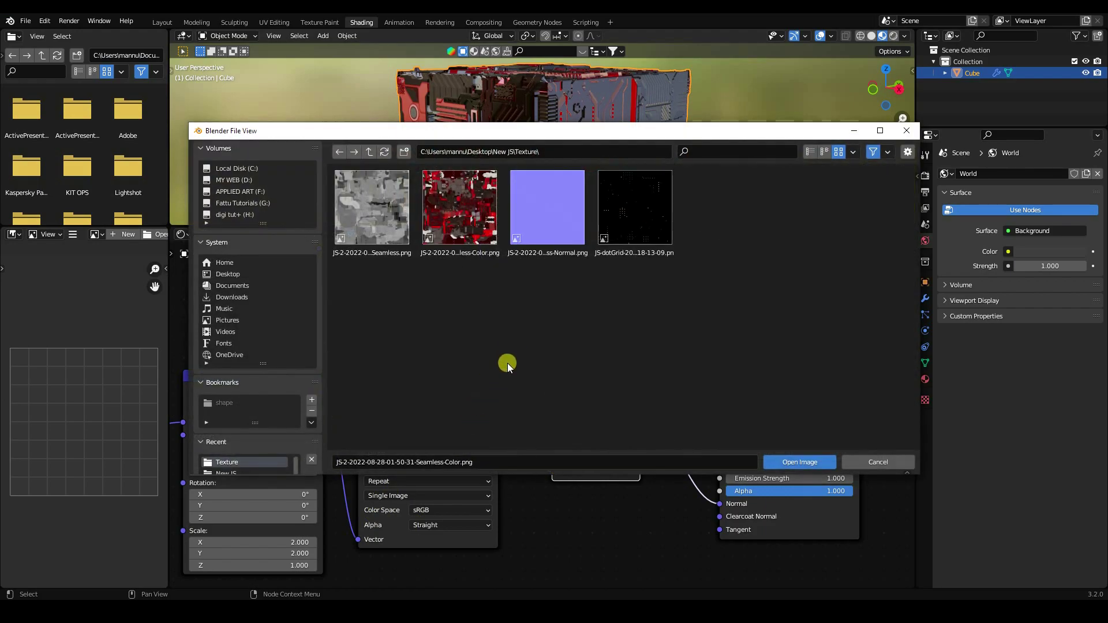
{"action": "left_click", "coordinate": [546, 209]}
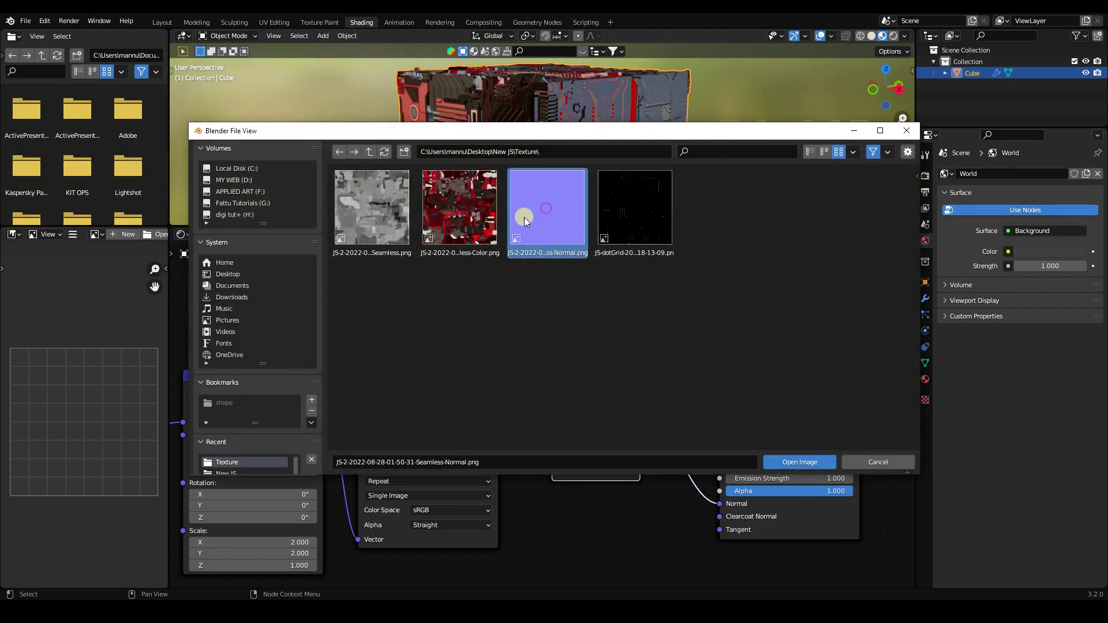
{"action": "left_click", "coordinate": [554, 237]}
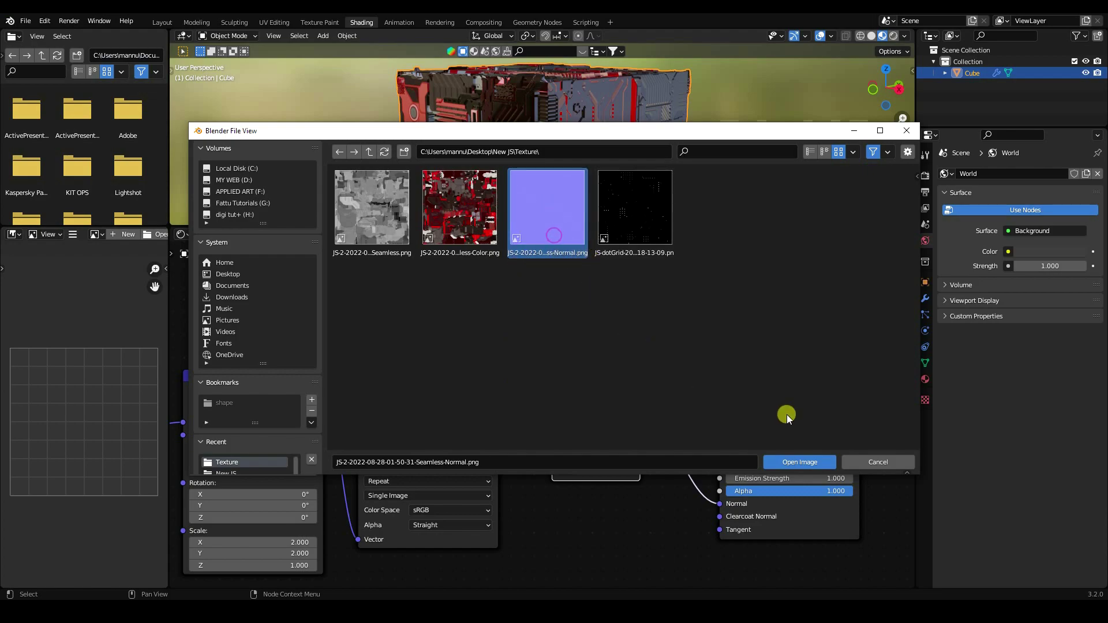
{"action": "left_click", "coordinate": [777, 457]}
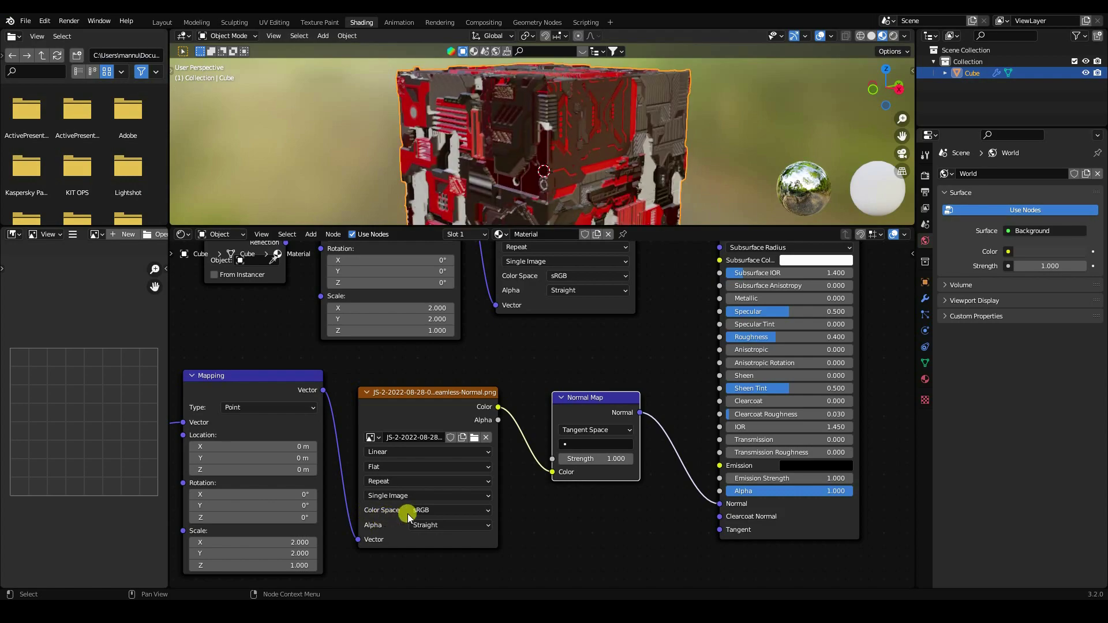
{"action": "left_click", "coordinate": [424, 510]}
{"action": "left_click", "coordinate": [442, 449]}
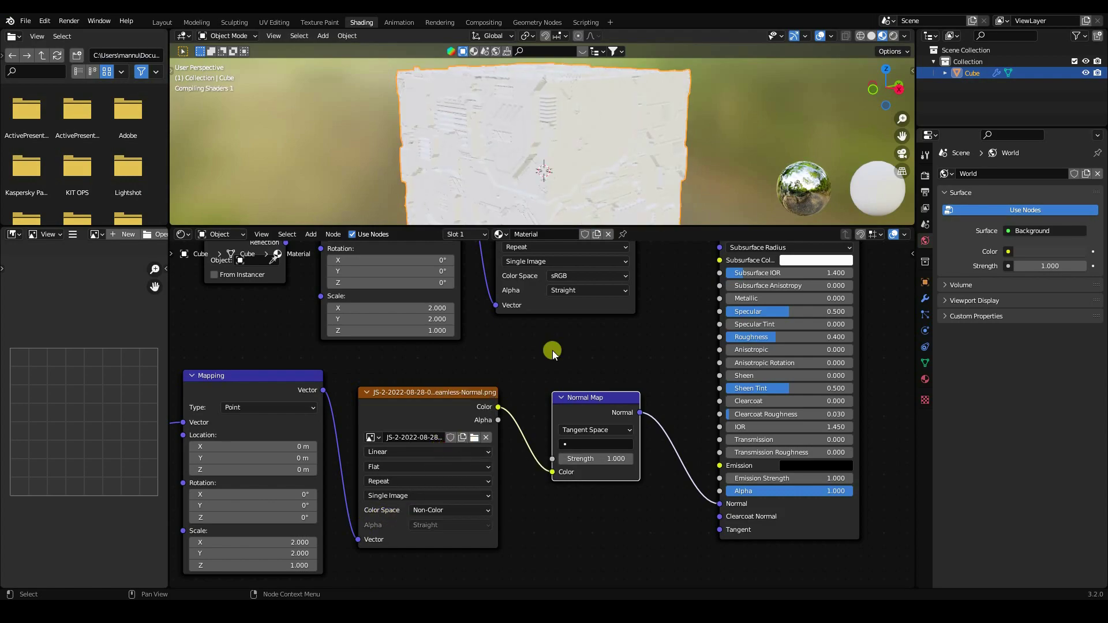
{"action": "middle_click_drag", "start_coordinate": [507, 112], "coordinate": [514, 154]}
Move the Material Output right and insert a Mix Shader on the BSDF-to-Output link.
{"action": "scroll", "coordinate": [521, 373], "scroll_direction": "down", "scroll_amount": 3}
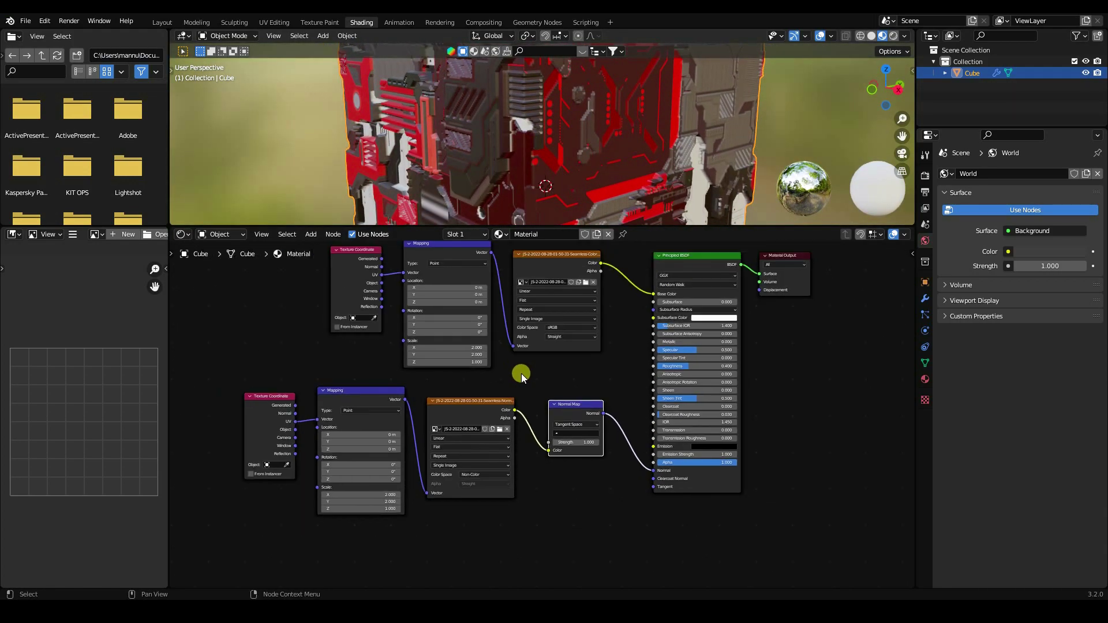
{"action": "middle_click_drag", "start_coordinate": [521, 372], "coordinate": [327, 467]}
{"action": "left_click", "coordinate": [602, 331]}
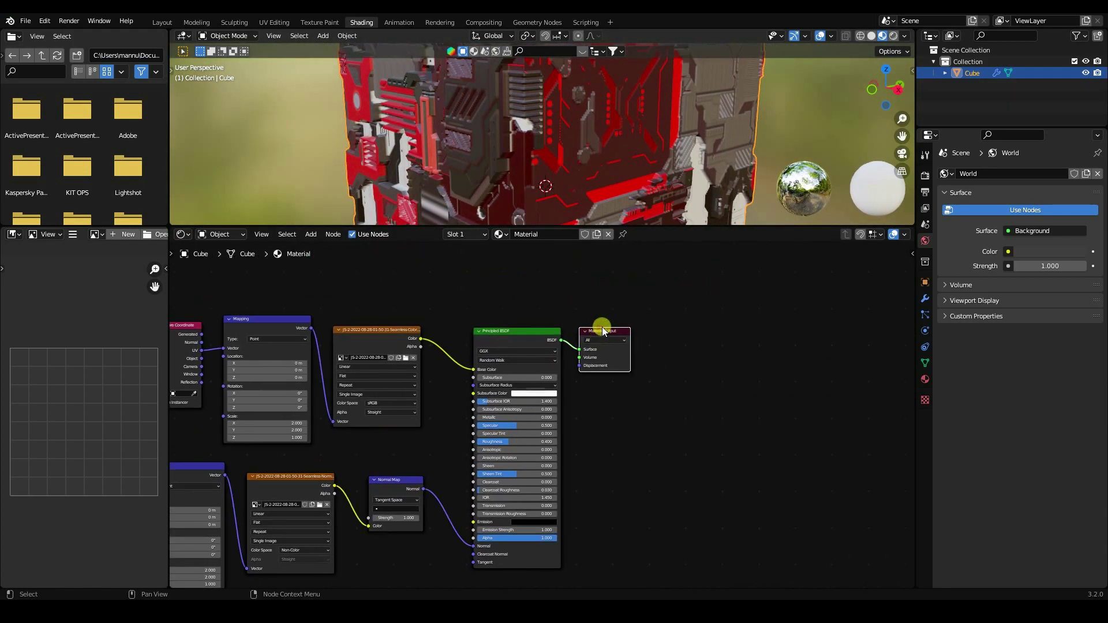
{"action": "left_click_drag", "start_coordinate": [601, 333], "coordinate": [734, 331]}
{"action": "middle_click_drag", "start_coordinate": [670, 313], "coordinate": [555, 355]}
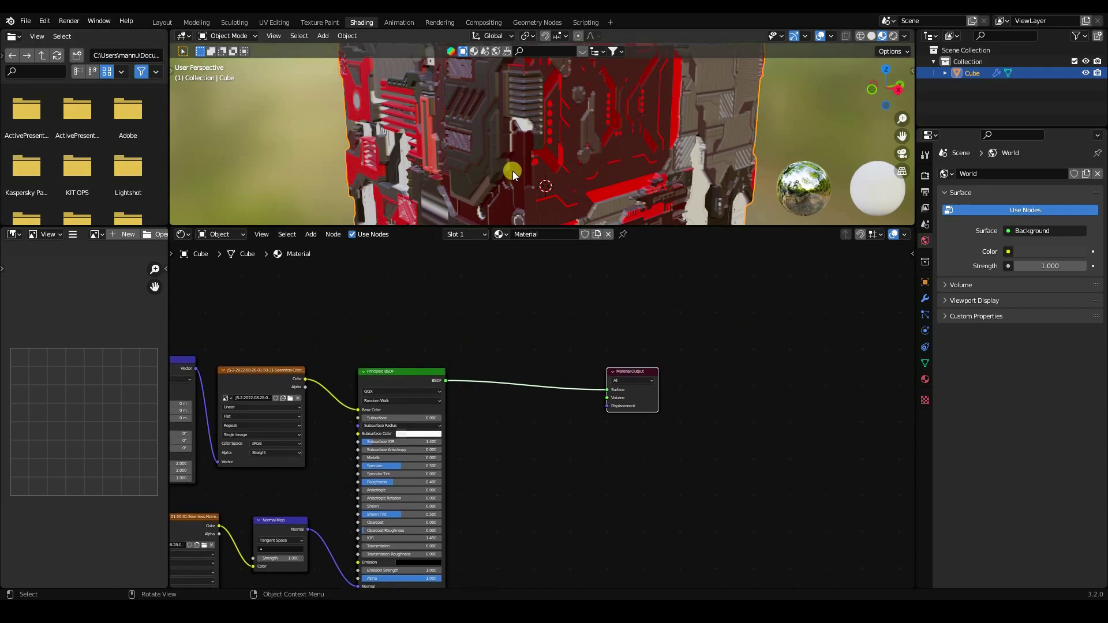
{"action": "left_click", "coordinate": [316, 235]}
{"action": "left_click", "coordinate": [331, 247]}
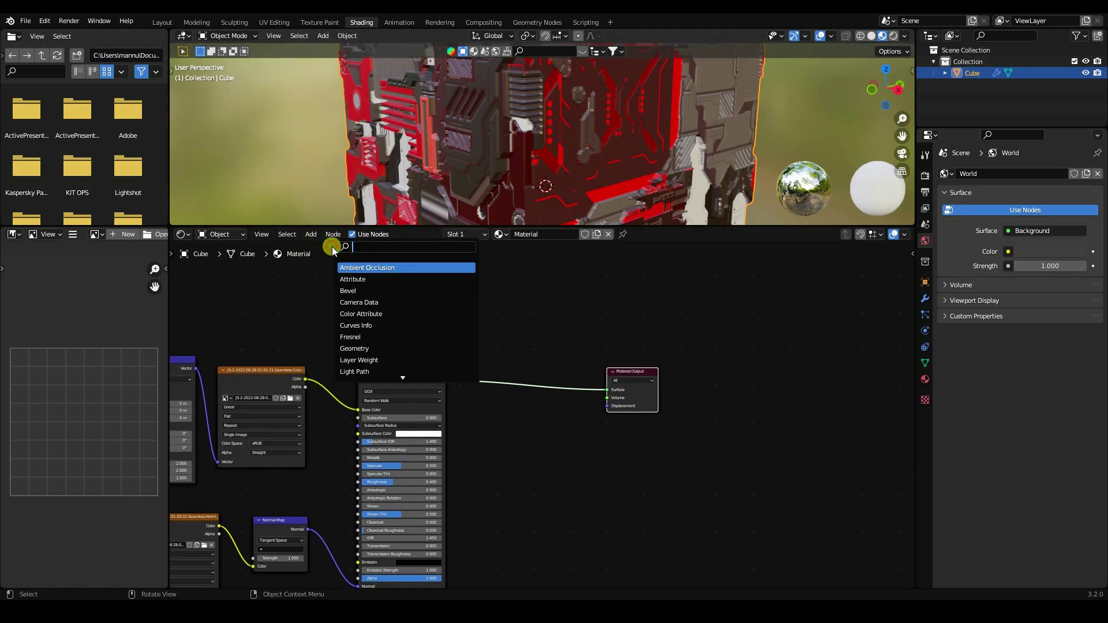
{"action": "type", "text": "mix"}
{"action": "left_click", "coordinate": [358, 280]}
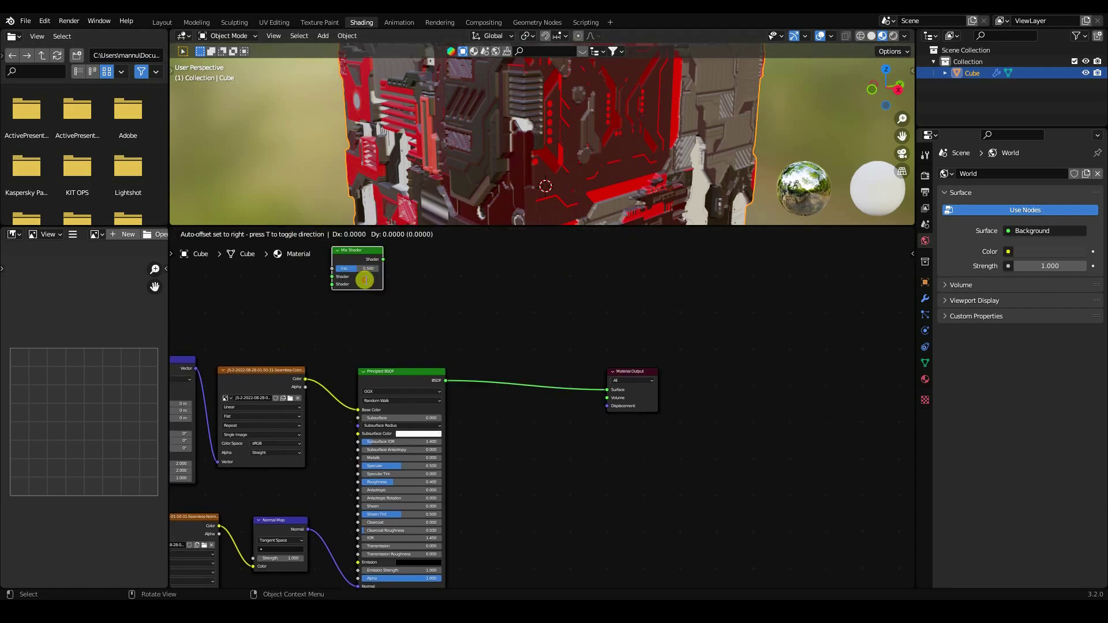
{"action": "left_click", "coordinate": [646, 457]}
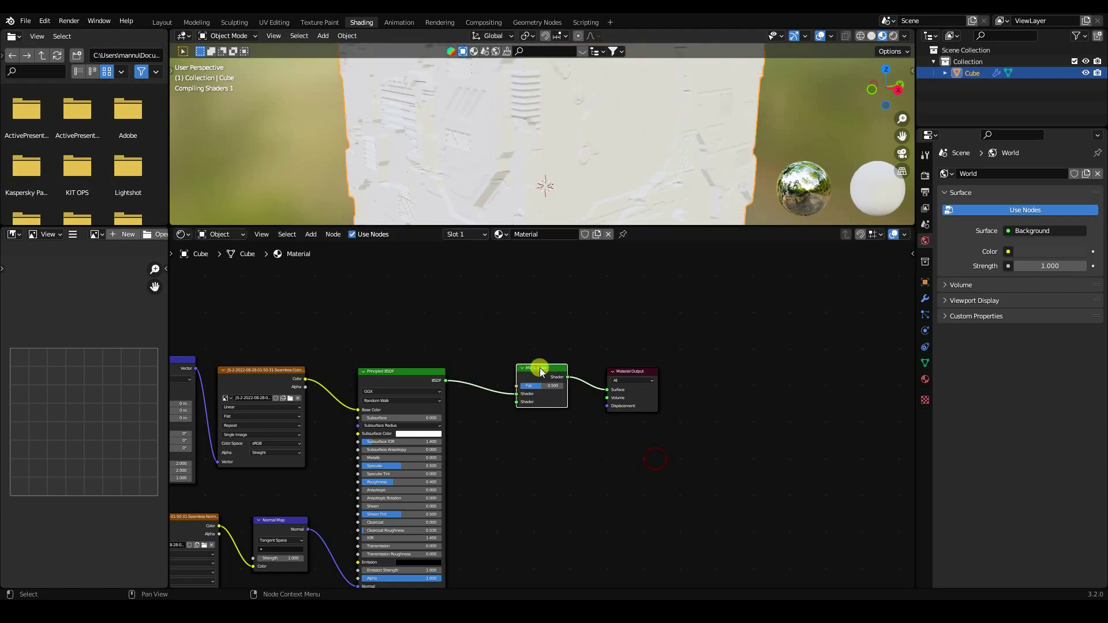
{"action": "left_click_drag", "start_coordinate": [537, 371], "coordinate": [556, 375]}
Add an Emission node and connect it to the Mix Shader's second Shader input.
{"action": "left_click", "coordinate": [311, 235]}
{"action": "left_click", "coordinate": [321, 248]}
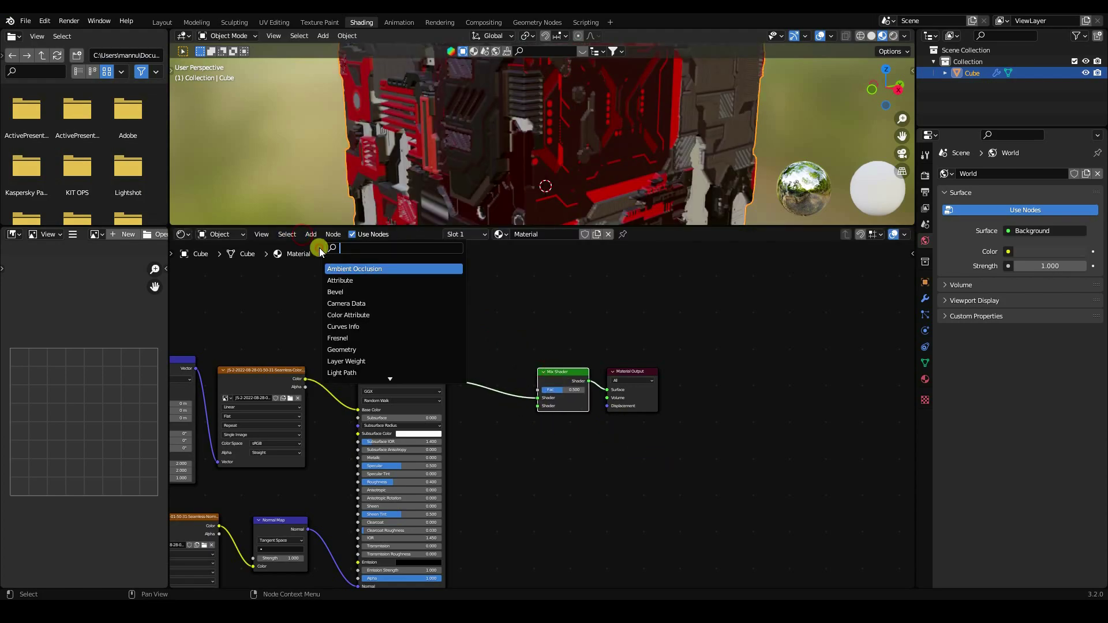
{"action": "type", "text": "em"}
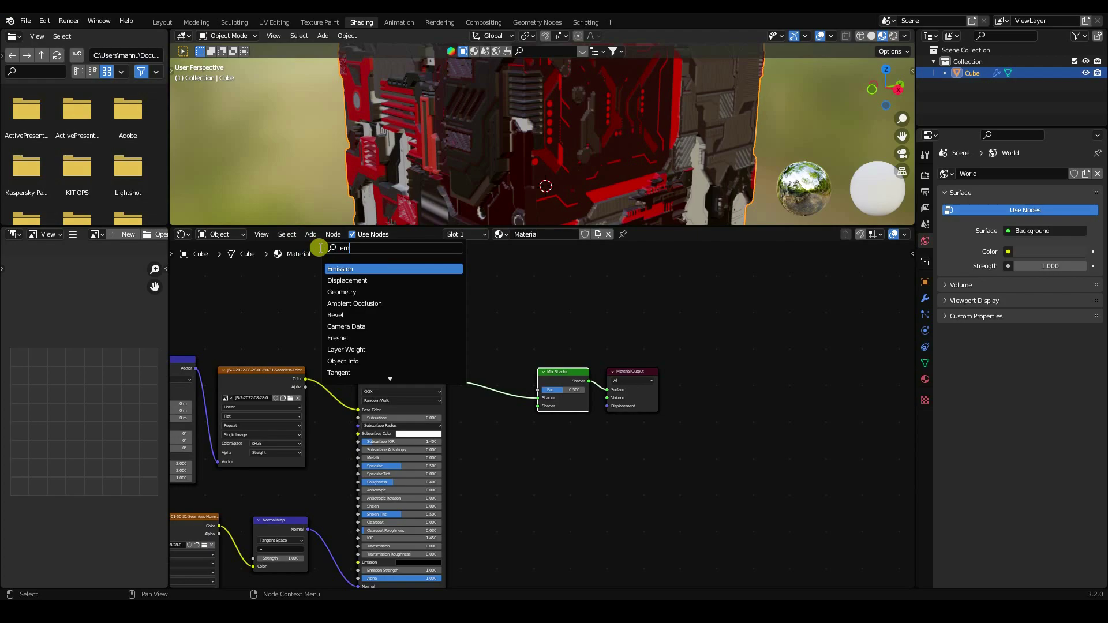
{"action": "left_click", "coordinate": [333, 269]}
{"action": "left_click", "coordinate": [569, 517]}
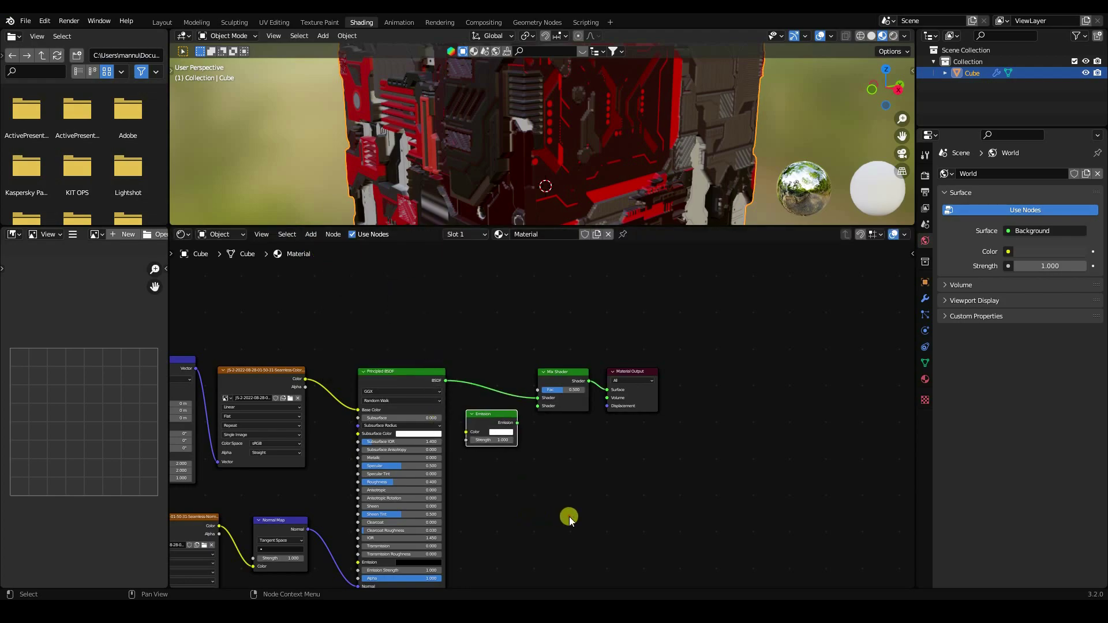
{"action": "scroll", "coordinate": [523, 407], "scroll_direction": "up", "scroll_amount": 2}
{"action": "scroll", "coordinate": [522, 408], "scroll_direction": "up", "scroll_amount": 3}
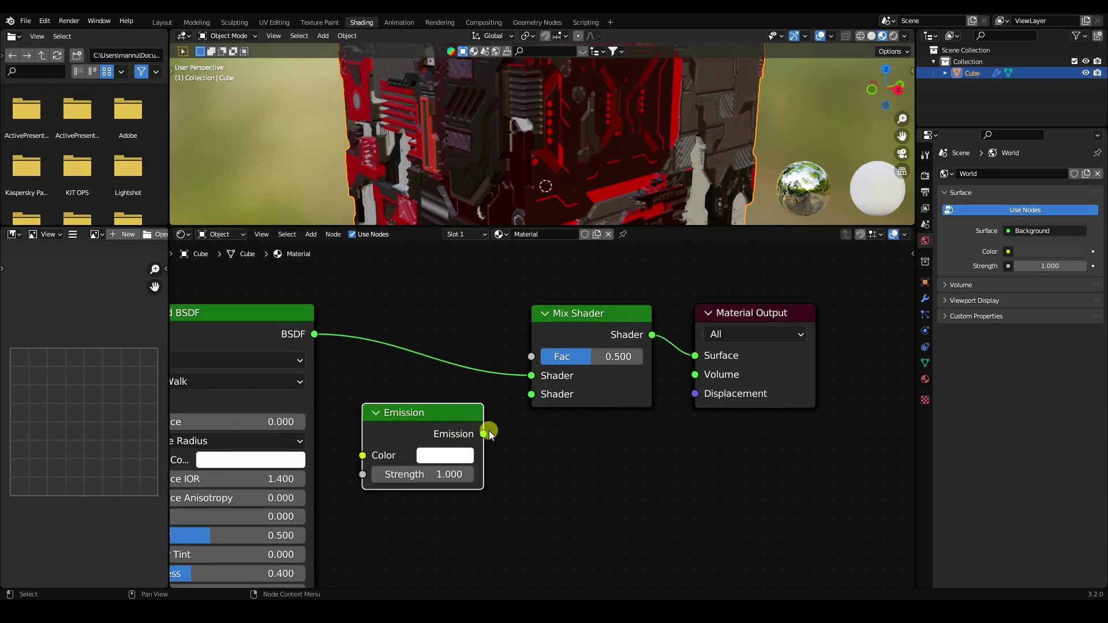
{"action": "left_click_drag", "start_coordinate": [488, 431], "coordinate": [529, 396]}
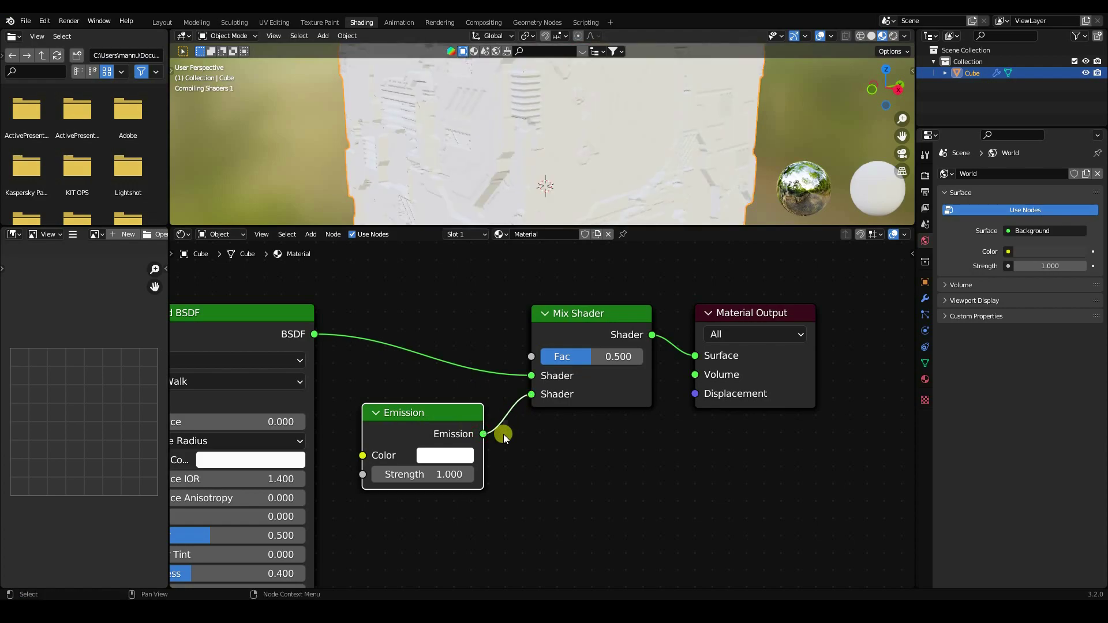
Set the Emission colour to hue 0.024, saturation 1, with strength 20.
{"action": "left_click", "coordinate": [436, 455]}
{"action": "left_click", "coordinate": [468, 380]}
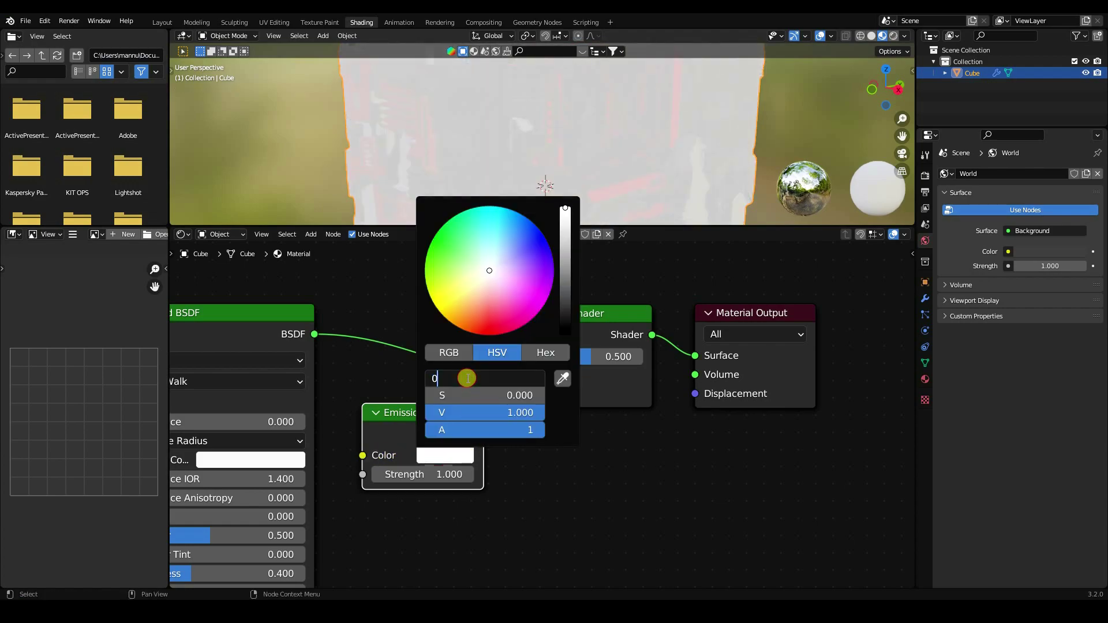
{"action": "type", "text": "0.024"}
{"action": "key", "text": "Return"}
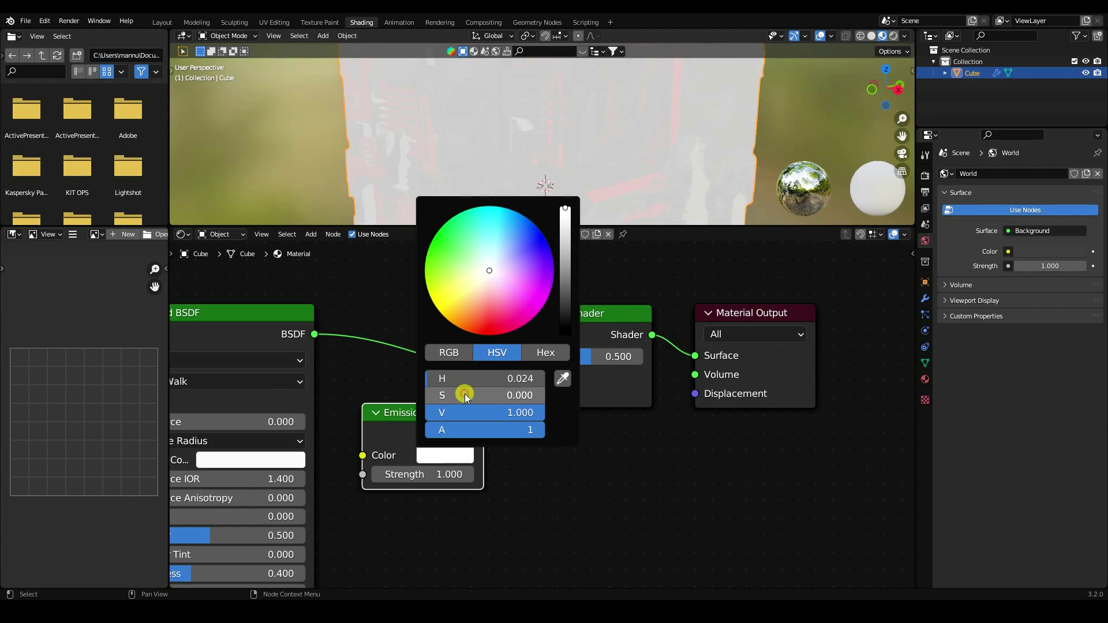
{"action": "left_click", "coordinate": [464, 395]}
{"action": "type", "text": "1"}
{"action": "key", "text": "Return"}
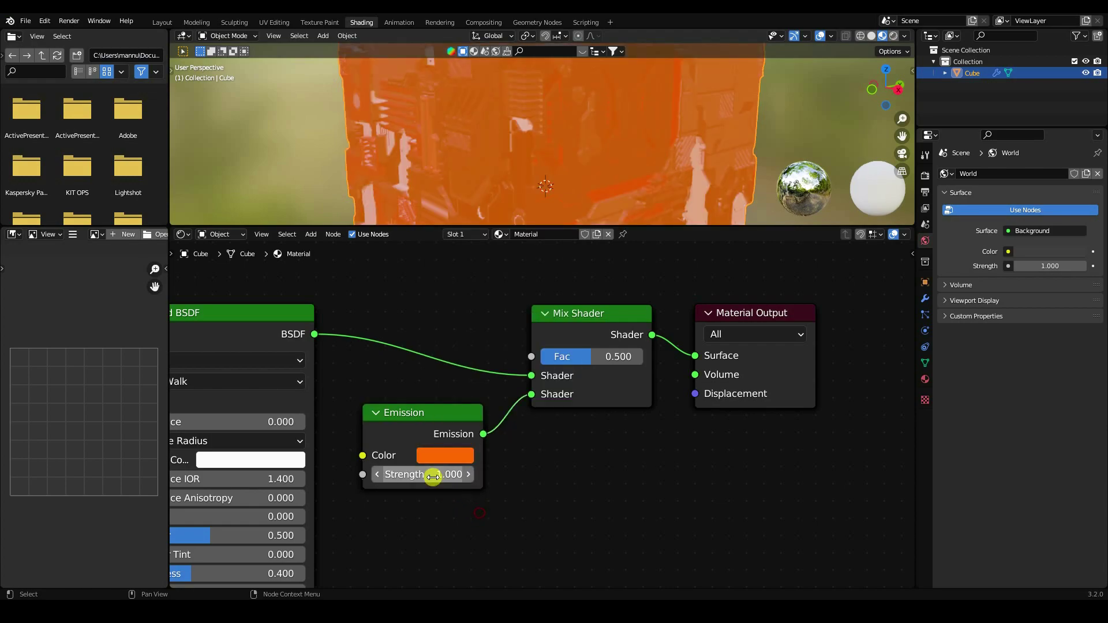
{"action": "left_click", "coordinate": [432, 476]}
{"action": "key", "text": "Return"}
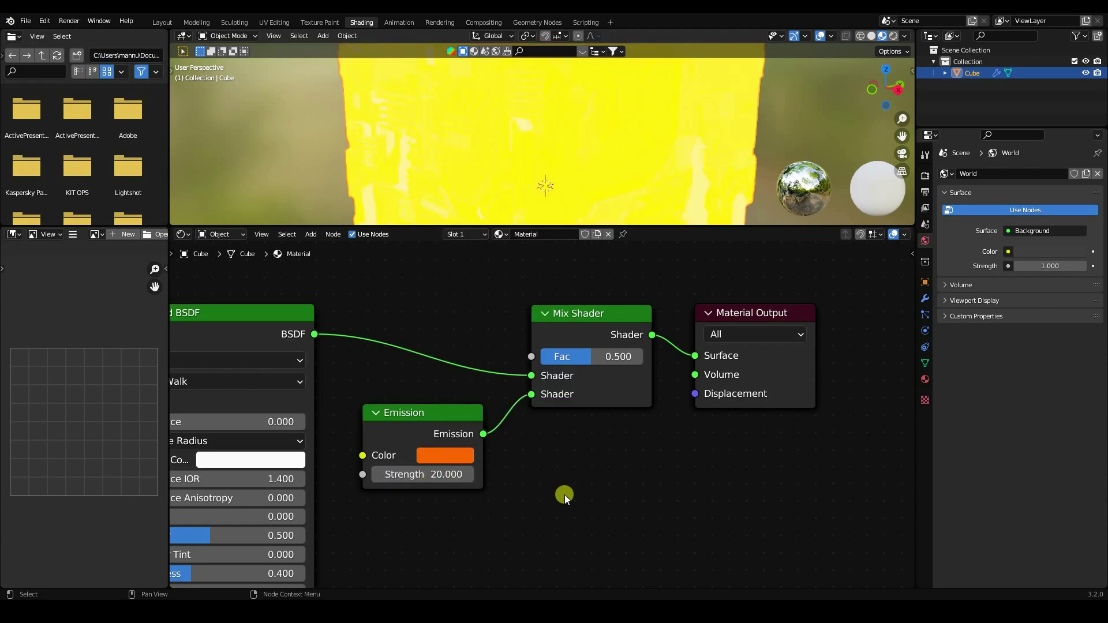
{"action": "left_click_drag", "start_coordinate": [400, 233], "coordinate": [439, 278]}
{"action": "scroll", "coordinate": [547, 282], "scroll_direction": "down", "scroll_amount": 2}
{"action": "middle_click_drag", "start_coordinate": [462, 373], "coordinate": [681, 483]}
Add a ColorRamp node and connect its Color output to the Mix Shader's Fac.
{"action": "left_click", "coordinate": [315, 282]}
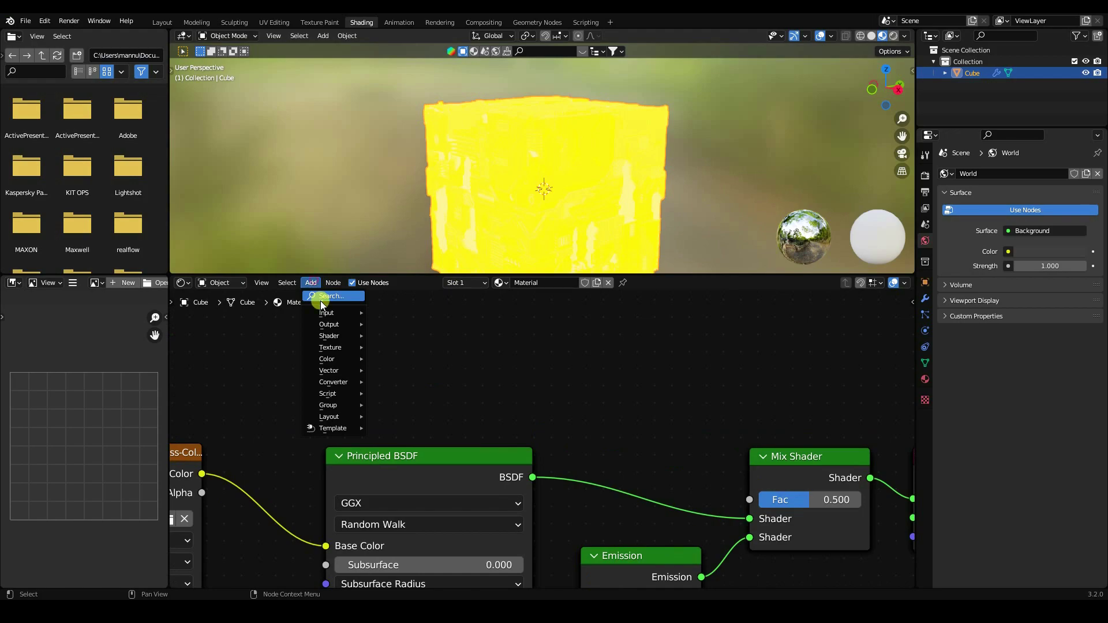
{"action": "type", "text": "colo"}
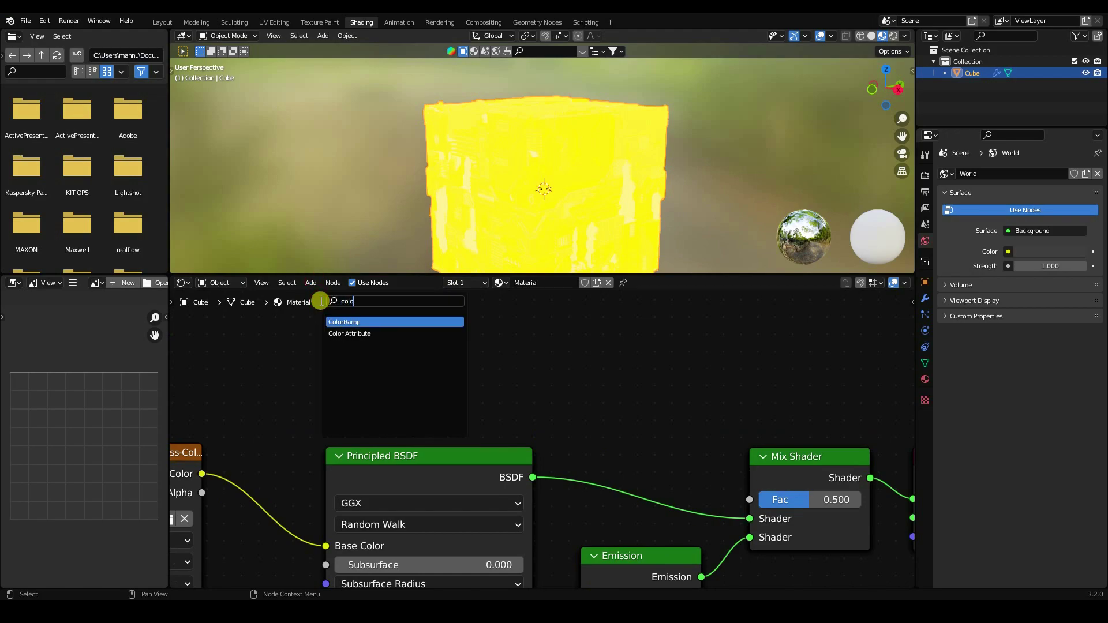
{"action": "left_click", "coordinate": [343, 321]}
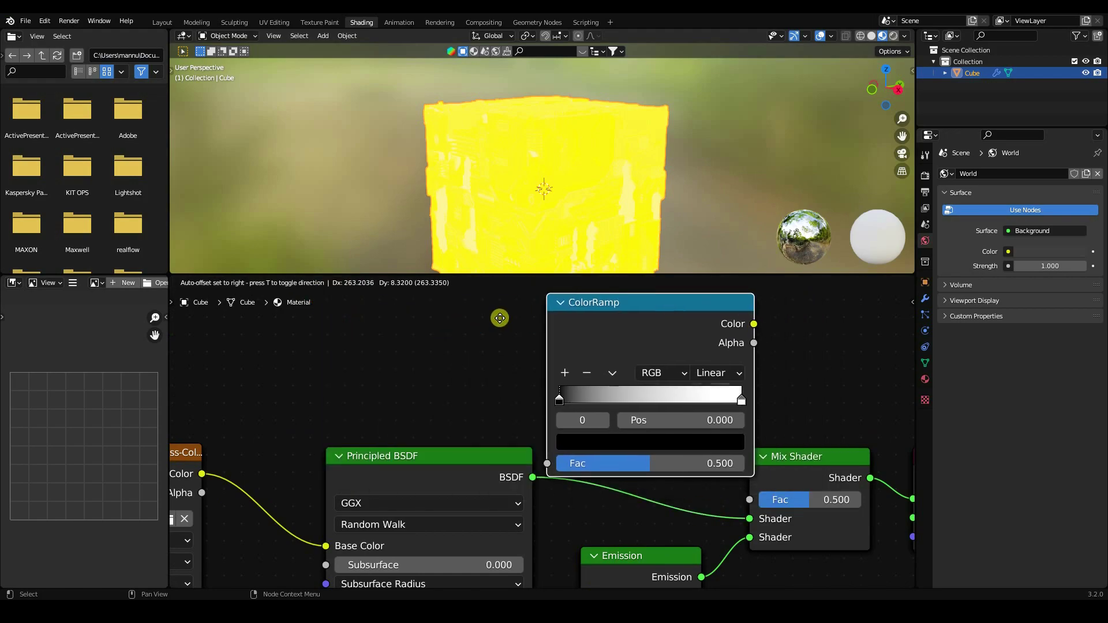
{"action": "left_click", "coordinate": [499, 318]}
{"action": "scroll", "coordinate": [496, 358], "scroll_direction": "down", "scroll_amount": 3}
{"action": "scroll", "coordinate": [485, 393], "scroll_direction": "right", "scroll_amount": 2}
{"action": "left_click_drag", "start_coordinate": [527, 389], "coordinate": [381, 348]}
{"action": "left_click_drag", "start_coordinate": [476, 358], "coordinate": [625, 503]}
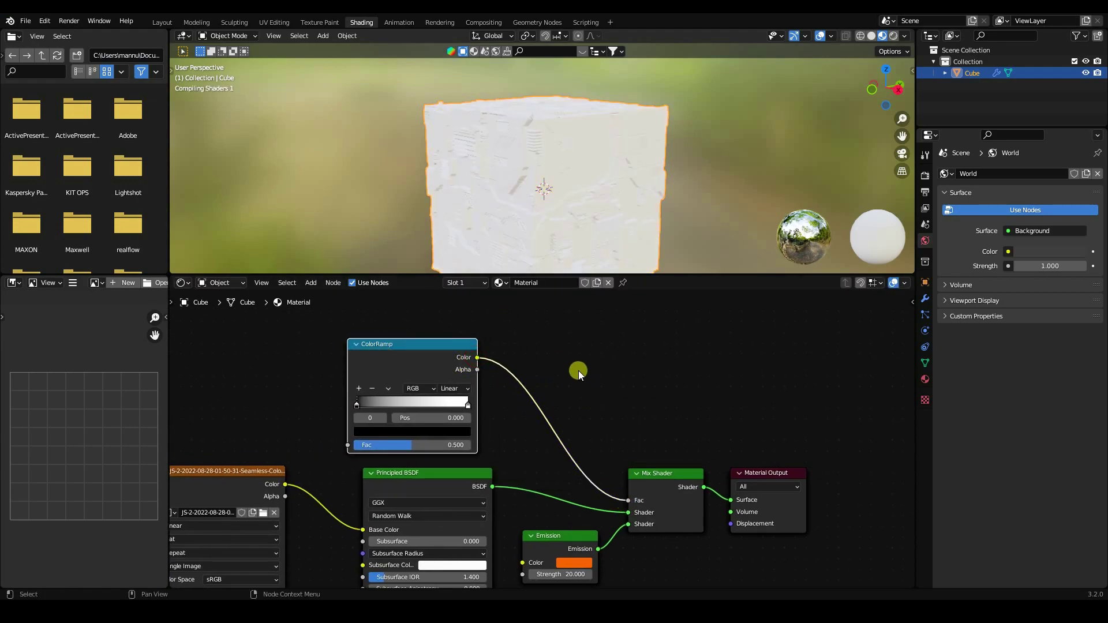
Connect the lower Image Texture's Color output into the ColorRamp's Fac input.
{"action": "scroll", "coordinate": [556, 365], "scroll_direction": "down", "scroll_amount": 1}
{"action": "middle_click_drag", "start_coordinate": [317, 425], "coordinate": [412, 341]}
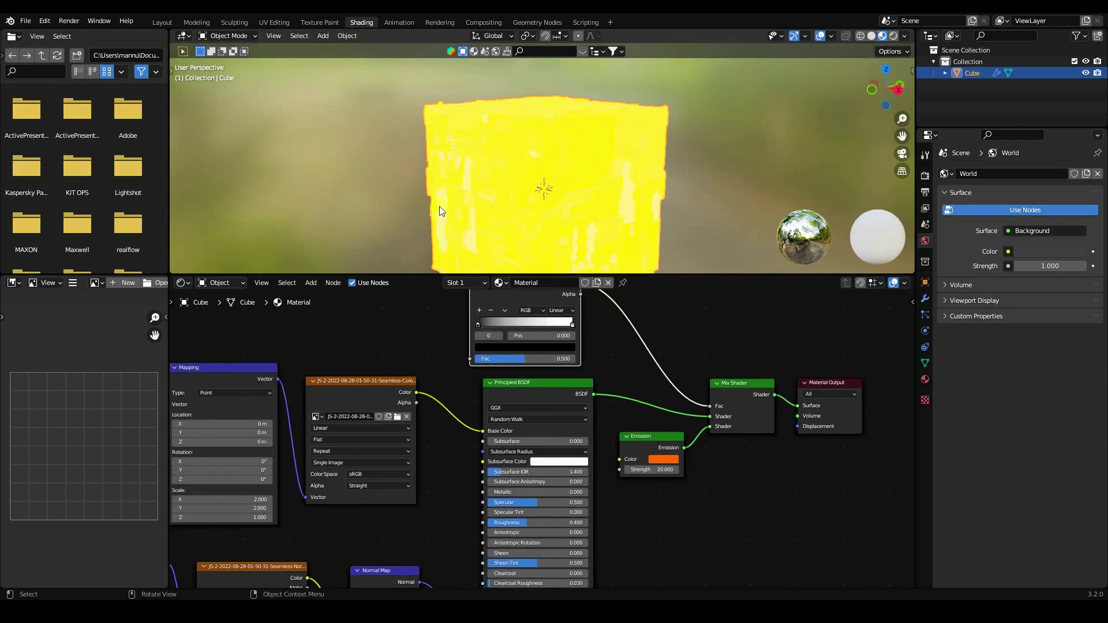
{"action": "middle_click_drag", "start_coordinate": [448, 527], "coordinate": [532, 398]}
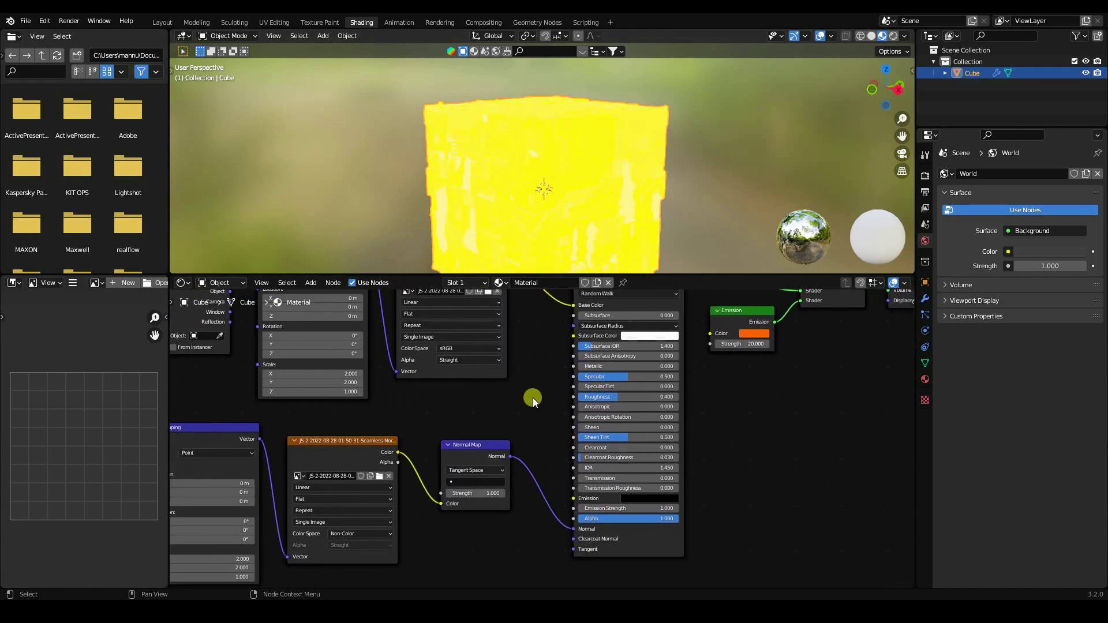
{"action": "scroll", "coordinate": [450, 410], "scroll_direction": "down", "scroll_amount": 2}
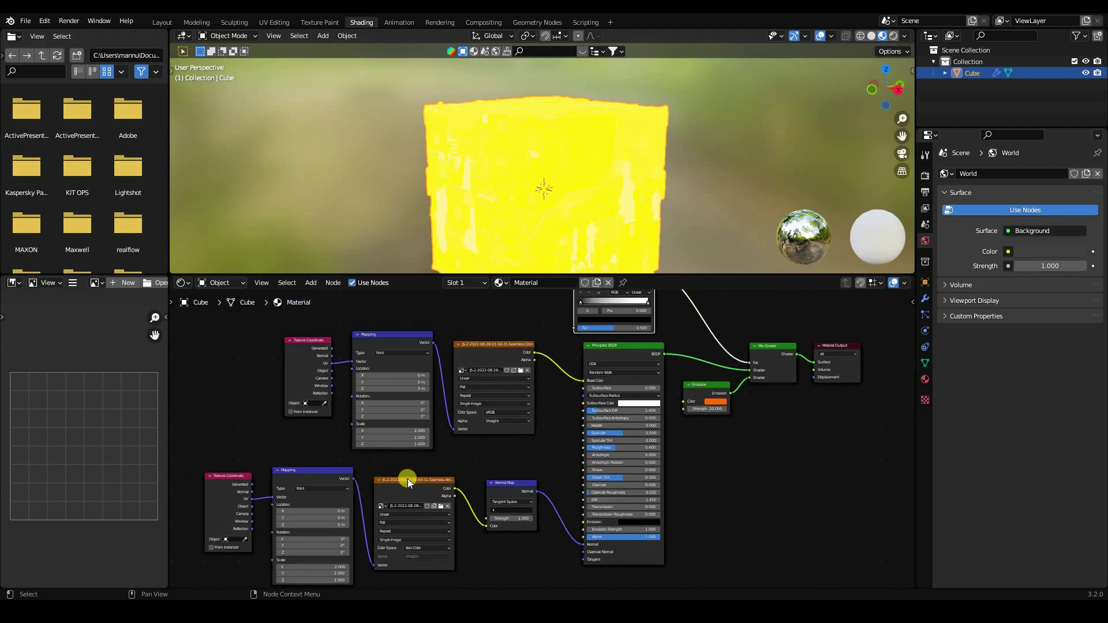
{"action": "middle_click_drag", "start_coordinate": [424, 483], "coordinate": [418, 497]}
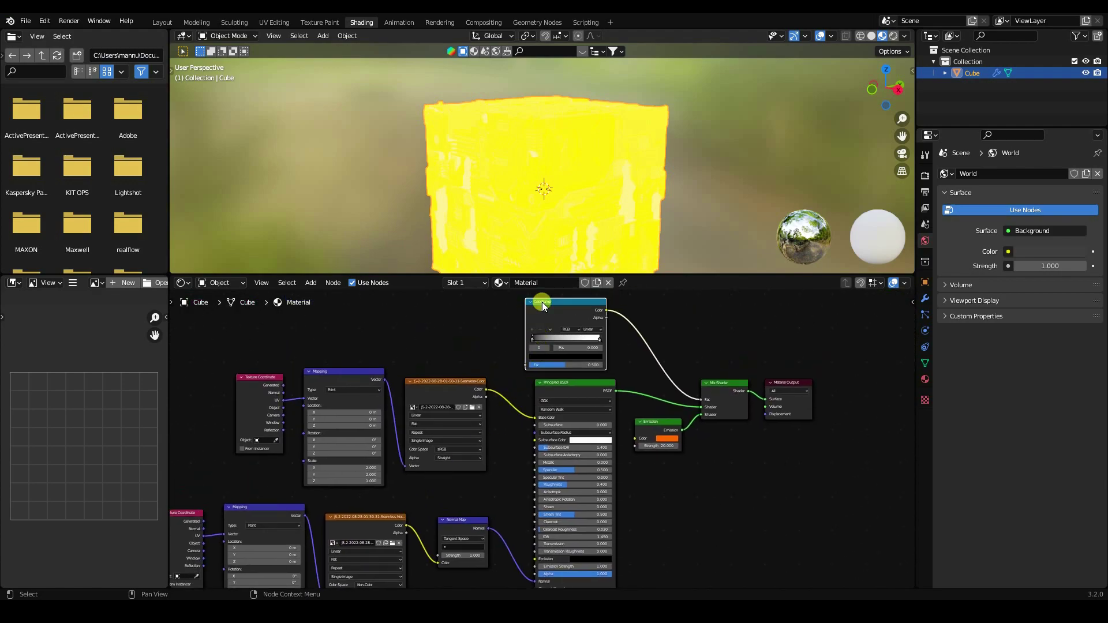
{"action": "left_click_drag", "start_coordinate": [405, 524], "coordinate": [522, 363]}
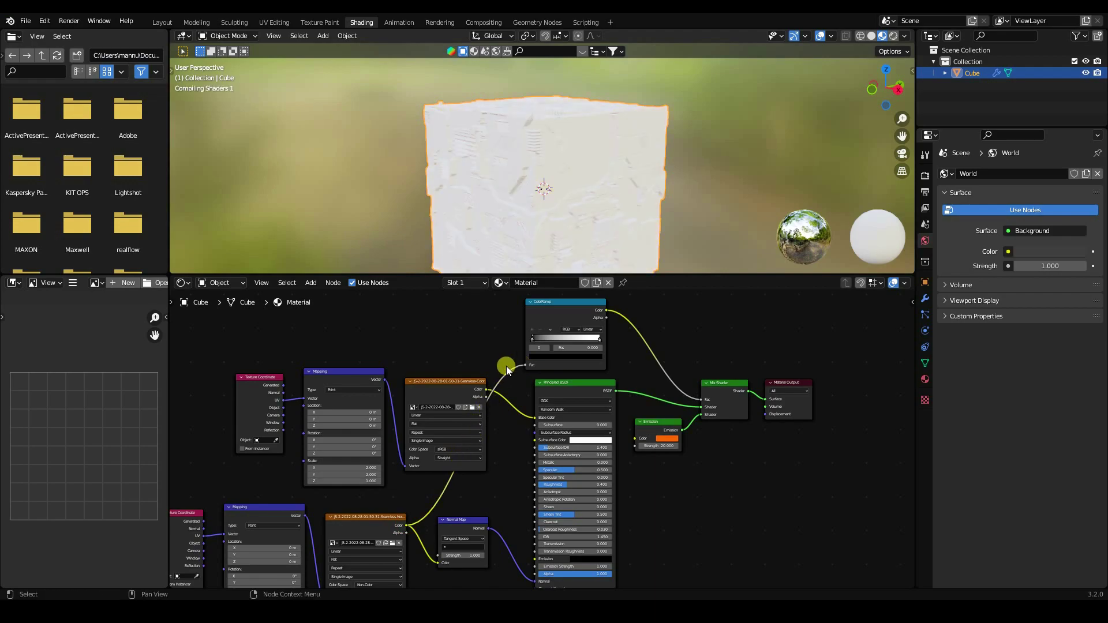
{"action": "scroll", "coordinate": [552, 173], "scroll_direction": "up", "scroll_amount": 3}
{"action": "scroll", "coordinate": [538, 318], "scroll_direction": "up", "scroll_amount": 1}
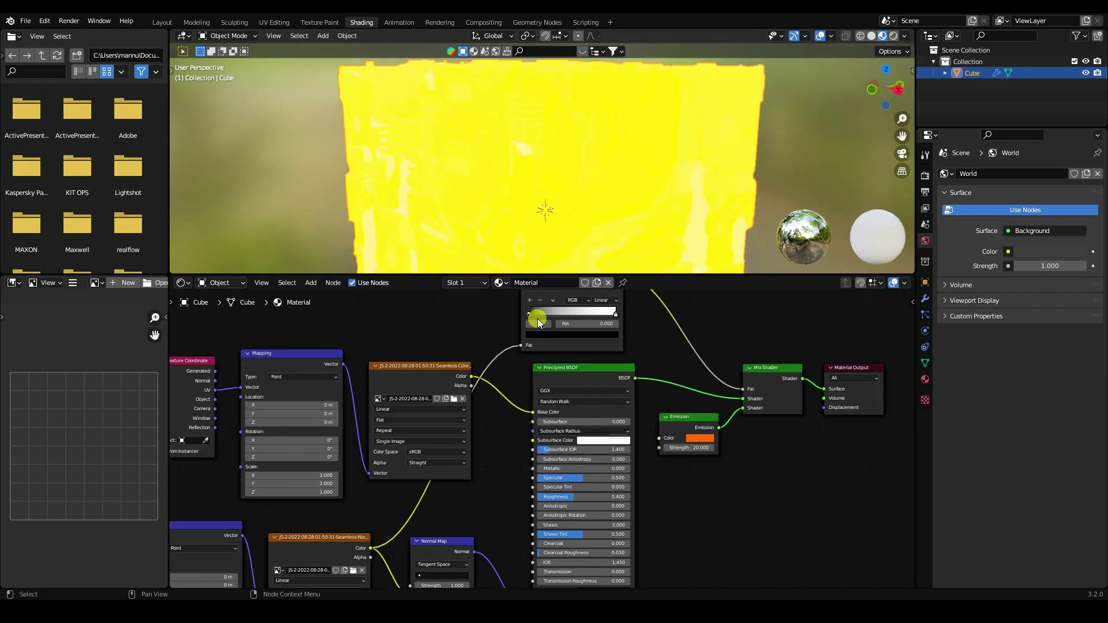
{"action": "middle_click_drag", "start_coordinate": [573, 341], "coordinate": [430, 352], "text": "ctrl"}
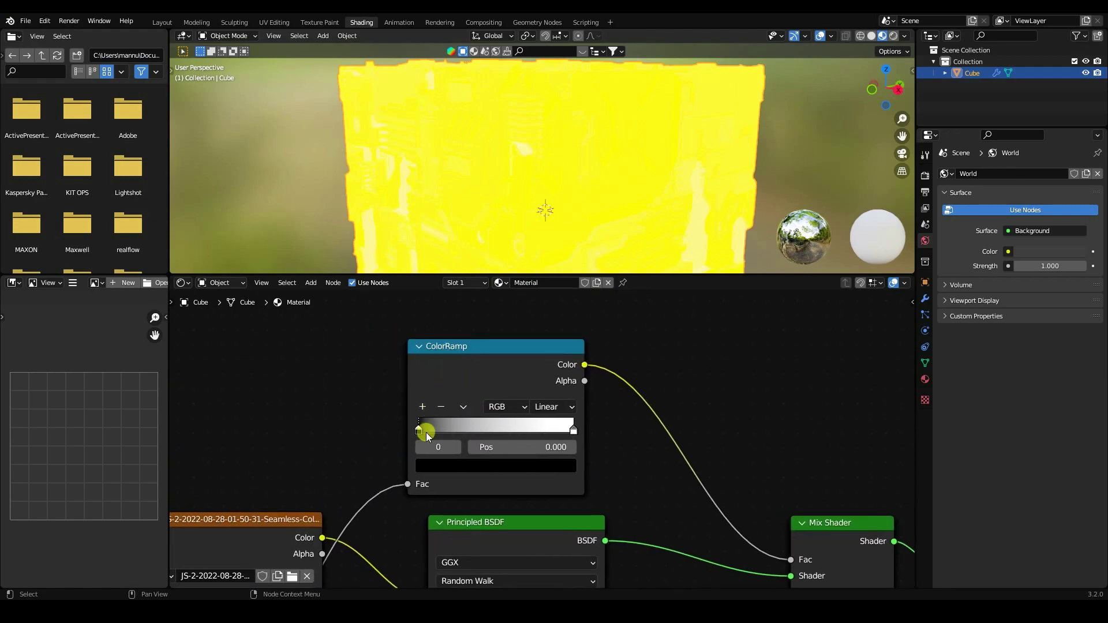
Move the ColorRamp black stop to about 0.51 and the white stop to 0.550.
{"action": "left_click_drag", "start_coordinate": [435, 431], "coordinate": [500, 431]}
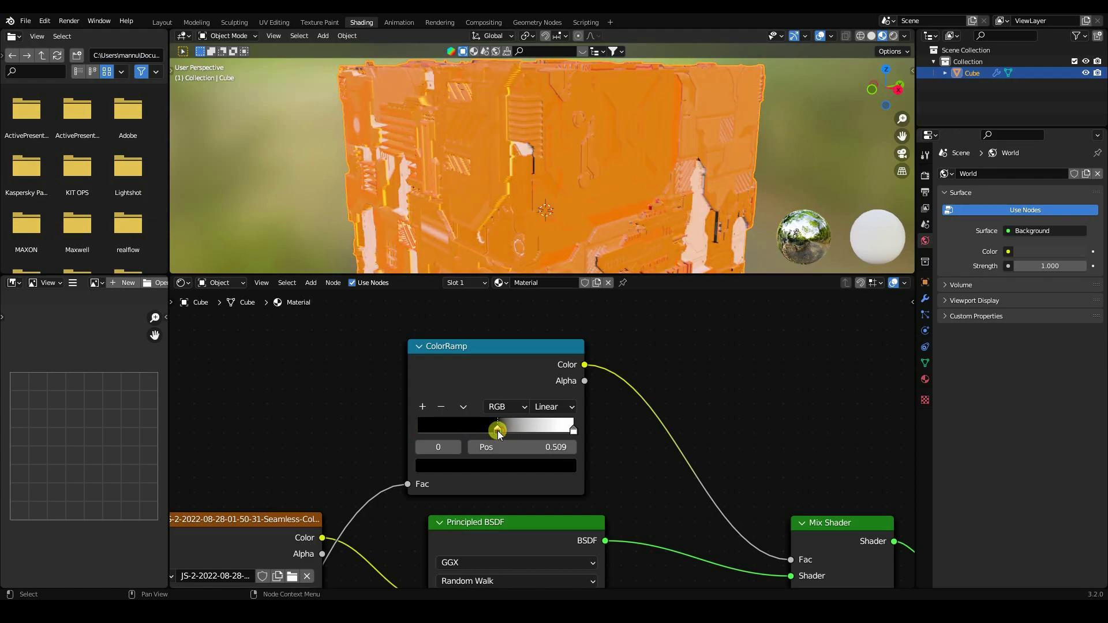
{"action": "left_click_drag", "start_coordinate": [573, 431], "coordinate": [497, 432]}
{"action": "scroll", "coordinate": [497, 431], "scroll_direction": "up", "scroll_amount": 1}
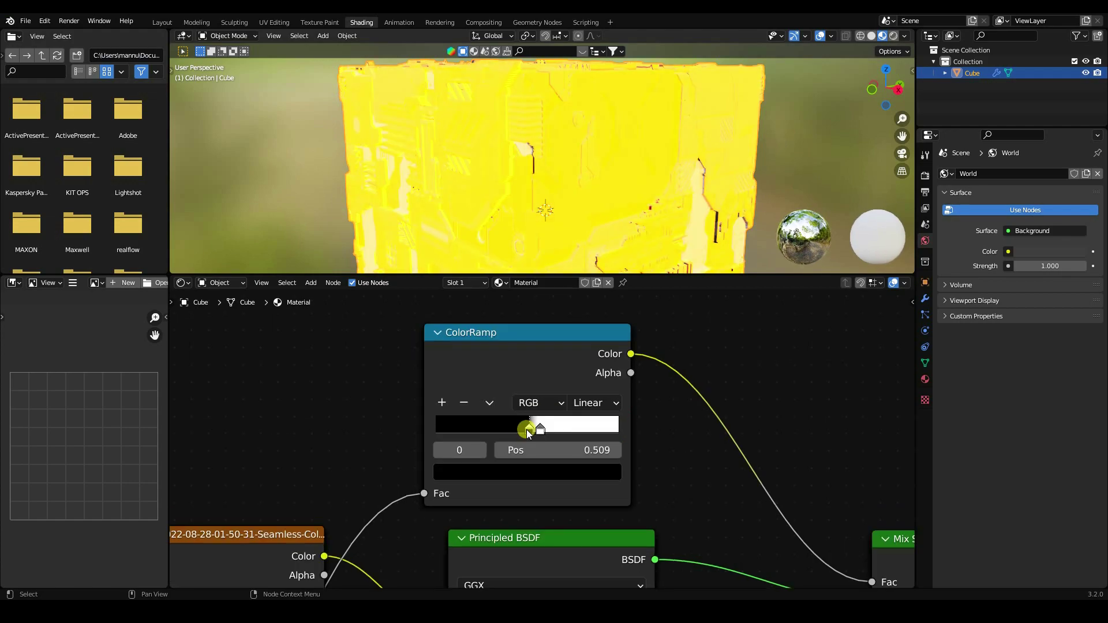
{"action": "middle_click_drag", "start_coordinate": [567, 442], "coordinate": [567, 462]}
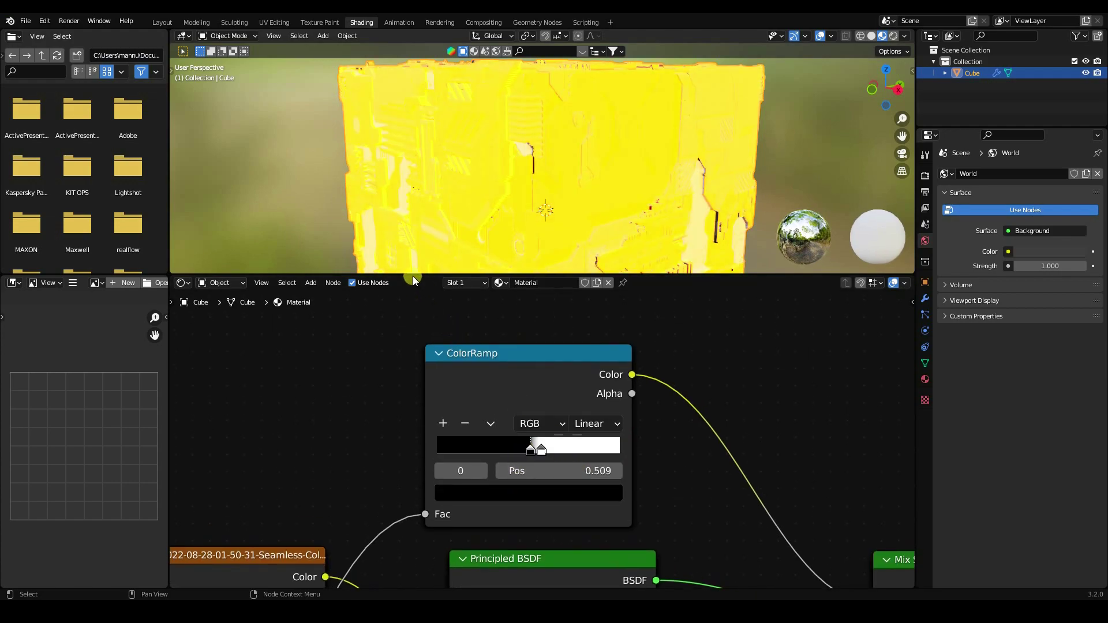
{"action": "left_click_drag", "start_coordinate": [413, 280], "coordinate": [403, 361]}
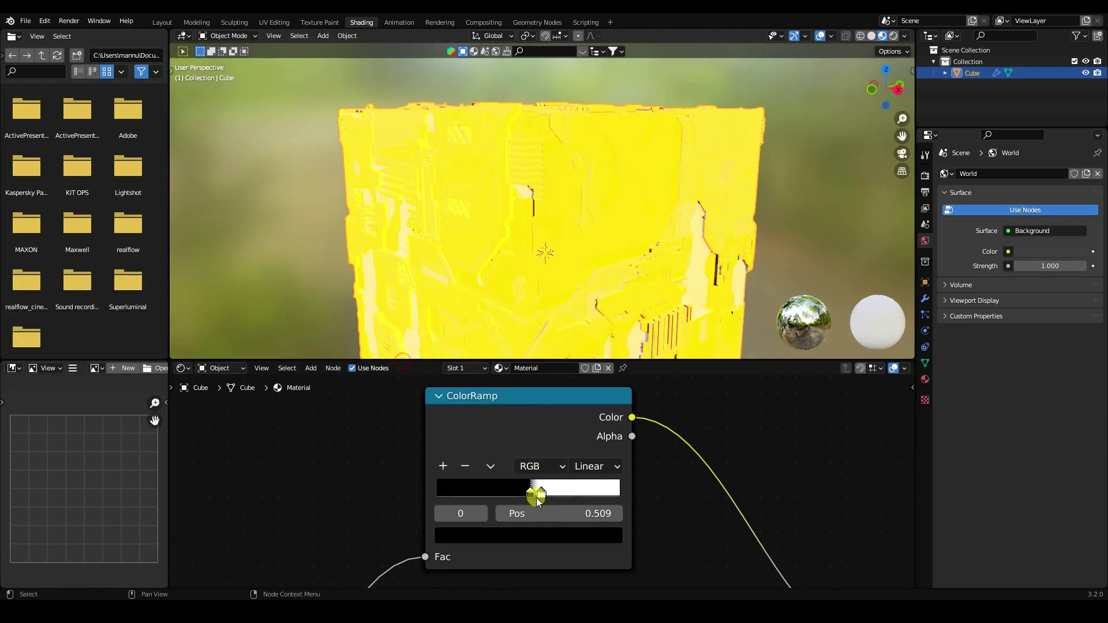
{"action": "mouse_move", "coordinate": [531, 497]}
{"action": "left_mouse_down"}
{"action": "mouse_move", "coordinate": [518, 495]}
{"action": "mouse_move", "coordinate": [583, 498]}
{"action": "mouse_move", "coordinate": [539, 500]}
{"action": "left_mouse_up"}
{"action": "middle_click_drag", "start_coordinate": [421, 198], "coordinate": [542, 177]}
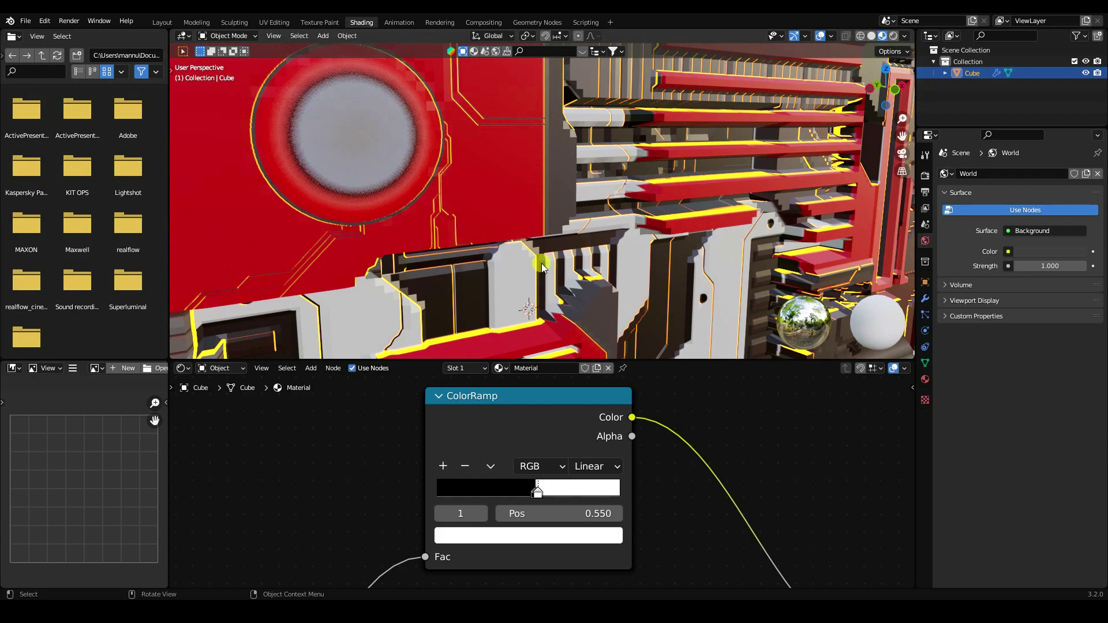
{"action": "scroll", "coordinate": [542, 267], "scroll_direction": "down", "scroll_amount": 5}
{"action": "middle_click_drag", "start_coordinate": [543, 266], "coordinate": [386, 309]}
{"action": "scroll", "coordinate": [471, 238], "scroll_direction": "up", "scroll_amount": 5}
{"action": "left_click_drag", "start_coordinate": [321, 362], "coordinate": [364, 276]}
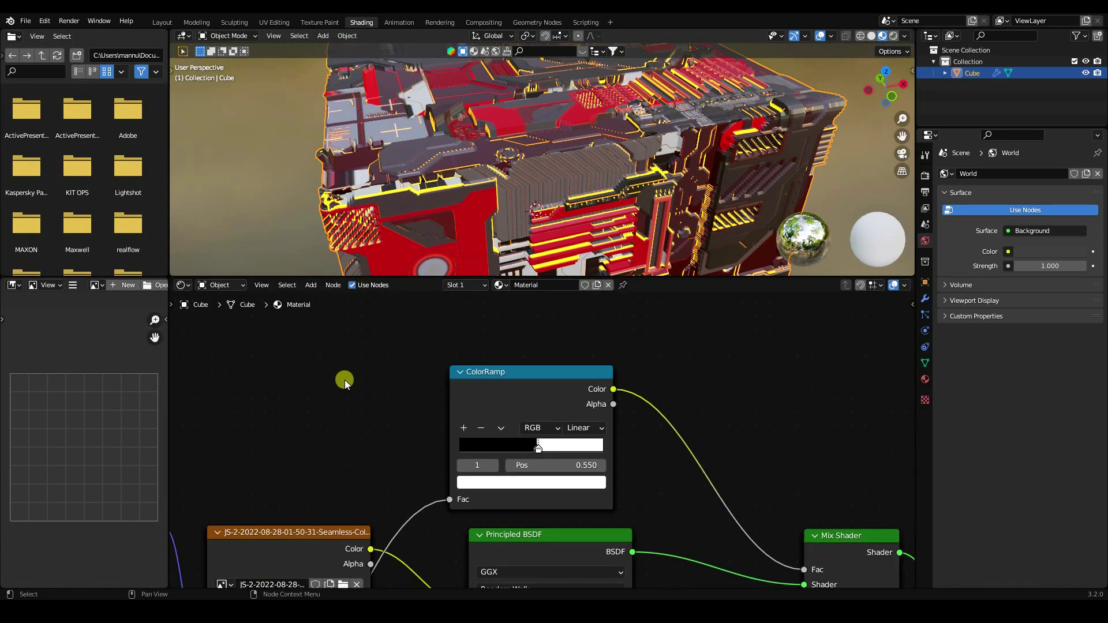
Set the Principled BSDF Metallic to 1 and Roughness to 0.314.
{"action": "scroll", "coordinate": [344, 380], "scroll_direction": "down", "scroll_amount": 5}
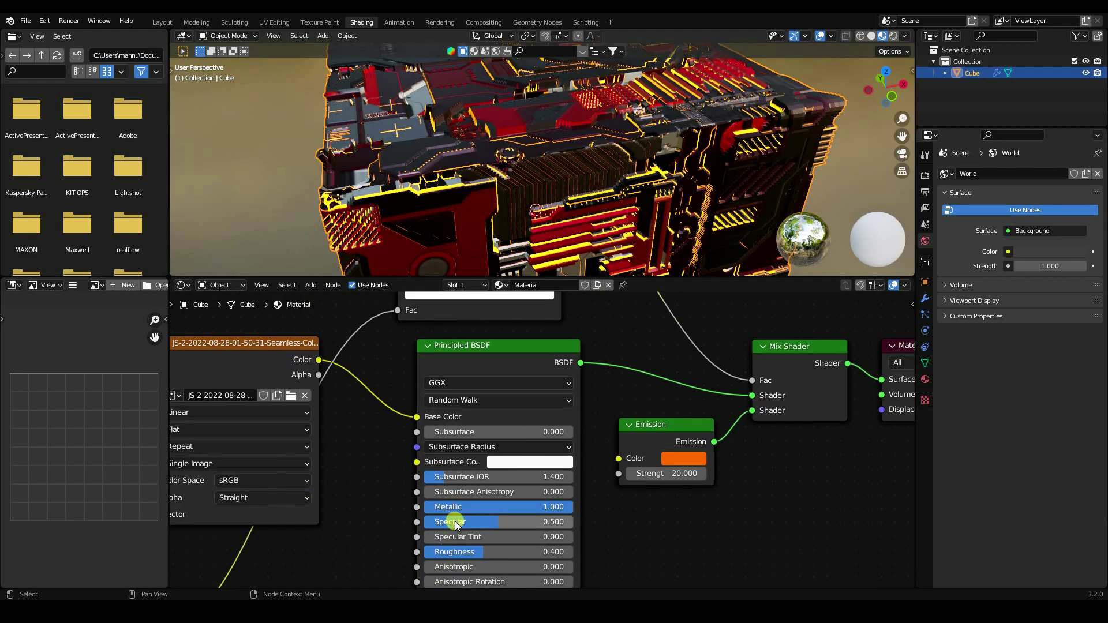
{"action": "key", "text": "Return"}
{"action": "double_click", "coordinate": [452, 551]}
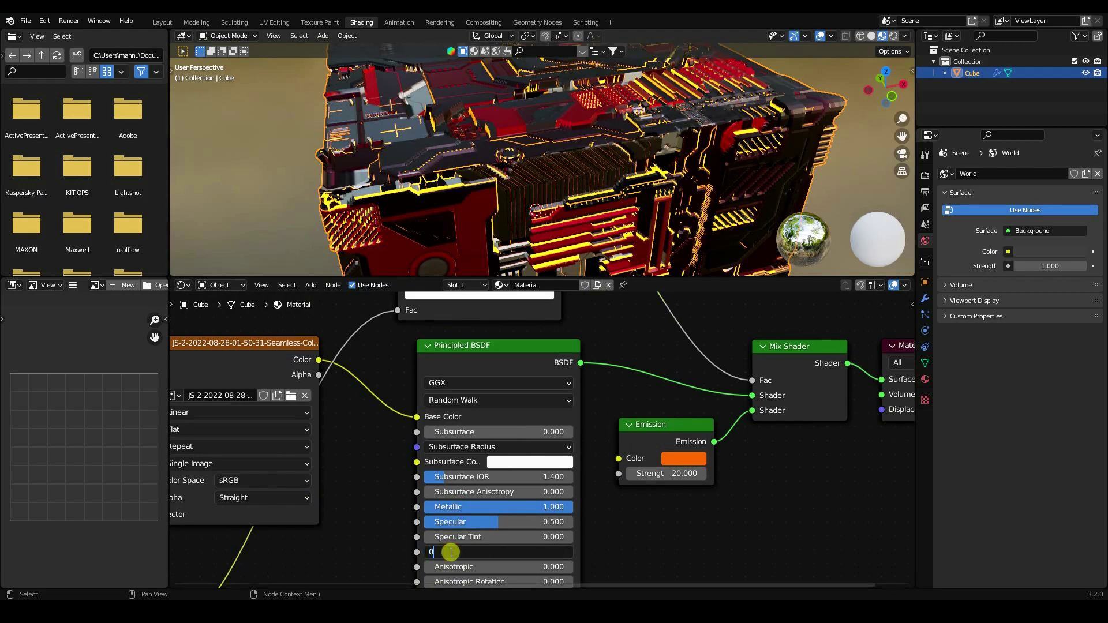
{"action": "type", "text": "0.314"}
{"action": "key", "text": "Return"}
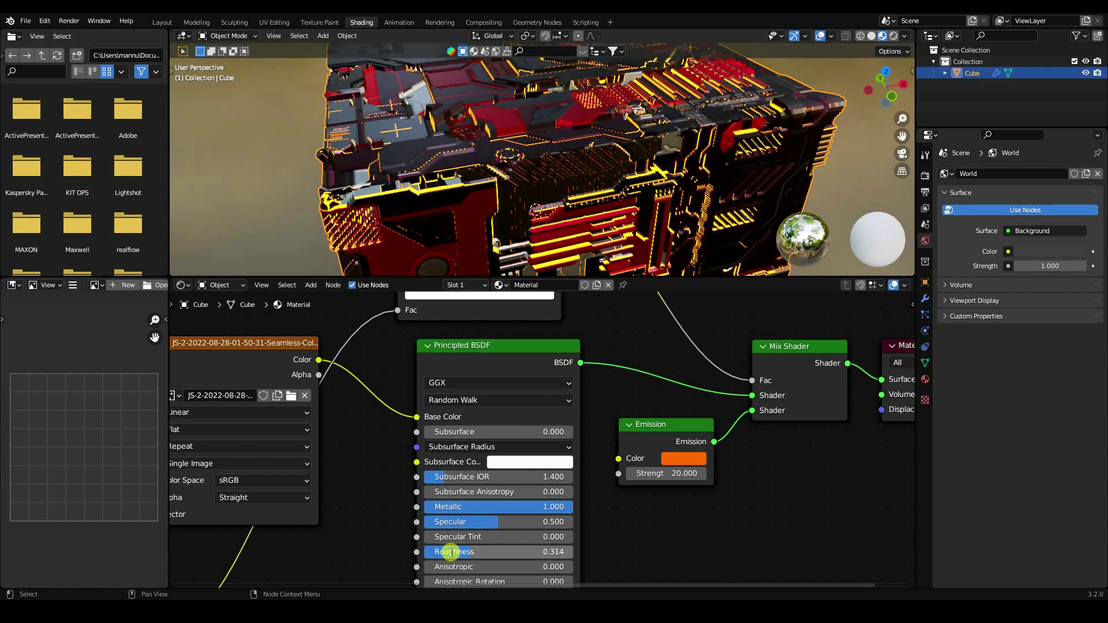
{"action": "middle_click_drag", "start_coordinate": [533, 182], "coordinate": [380, 276]}
{"action": "left_click_drag", "start_coordinate": [386, 278], "coordinate": [359, 512]}
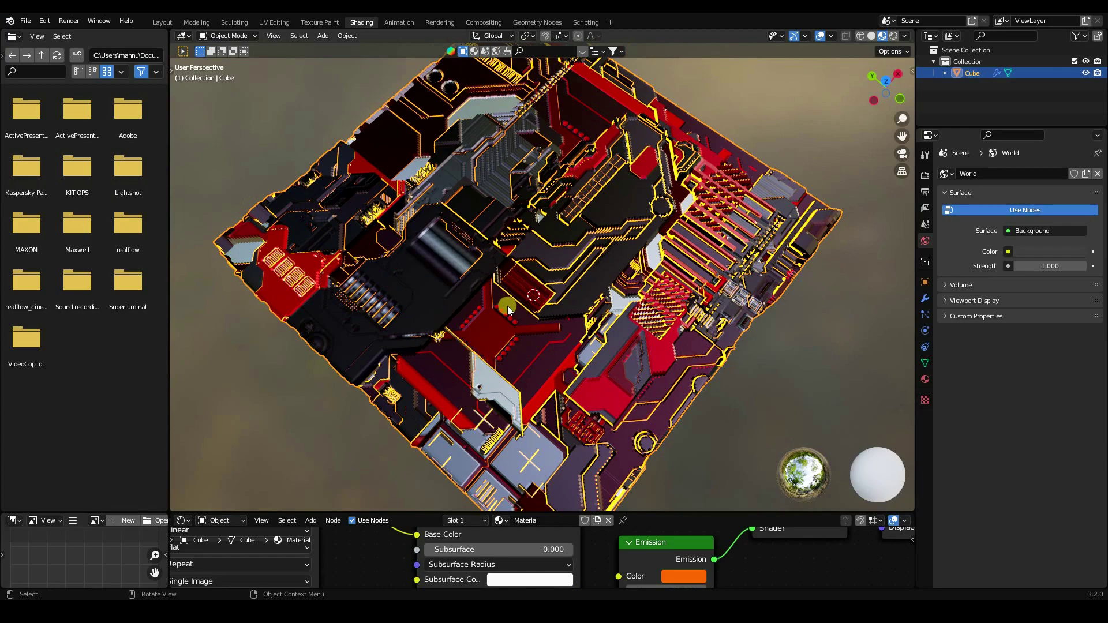
{"action": "scroll", "coordinate": [507, 306], "scroll_direction": "down", "scroll_amount": 4}
{"action": "middle_click_drag", "start_coordinate": [525, 349], "coordinate": [512, 161]}
{"action": "scroll", "coordinate": [561, 325], "scroll_direction": "up", "scroll_amount": 5}
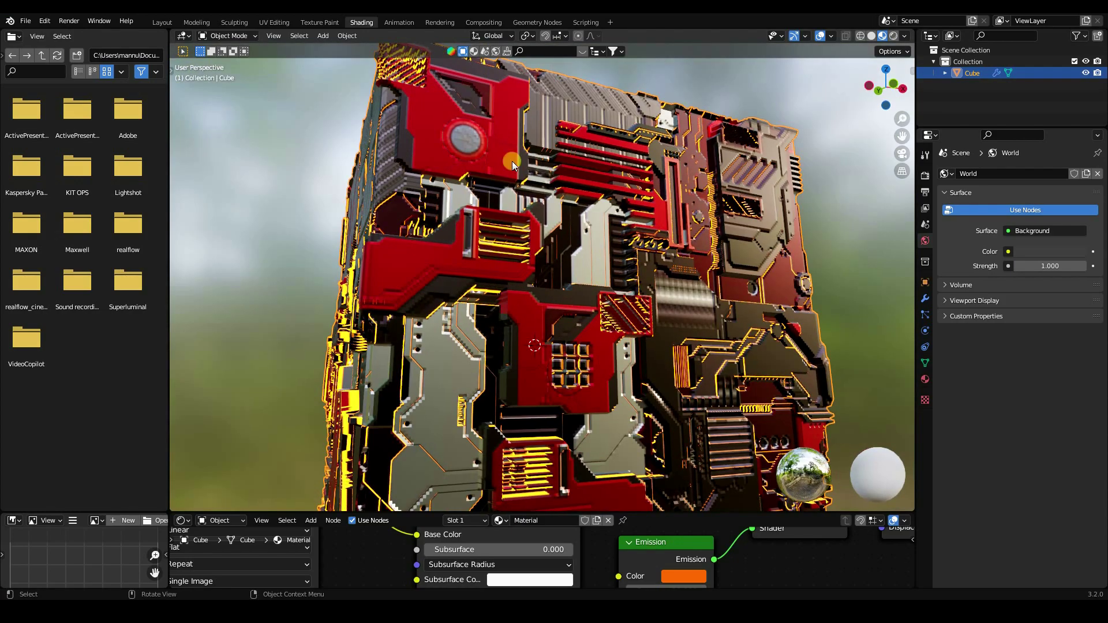
Switch to the Layout workspace and save the blend file.
{"action": "left_click", "coordinate": [164, 23]}
{"action": "scroll", "coordinate": [420, 243], "scroll_direction": "down", "scroll_amount": 5}
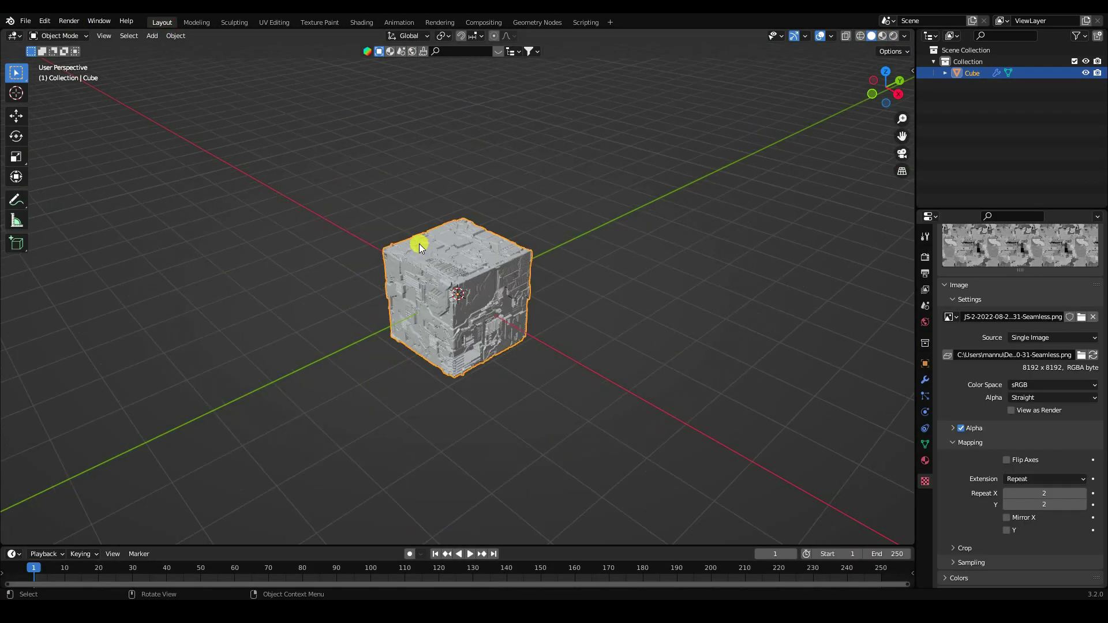
{"action": "key", "text": "ctrl+s"}
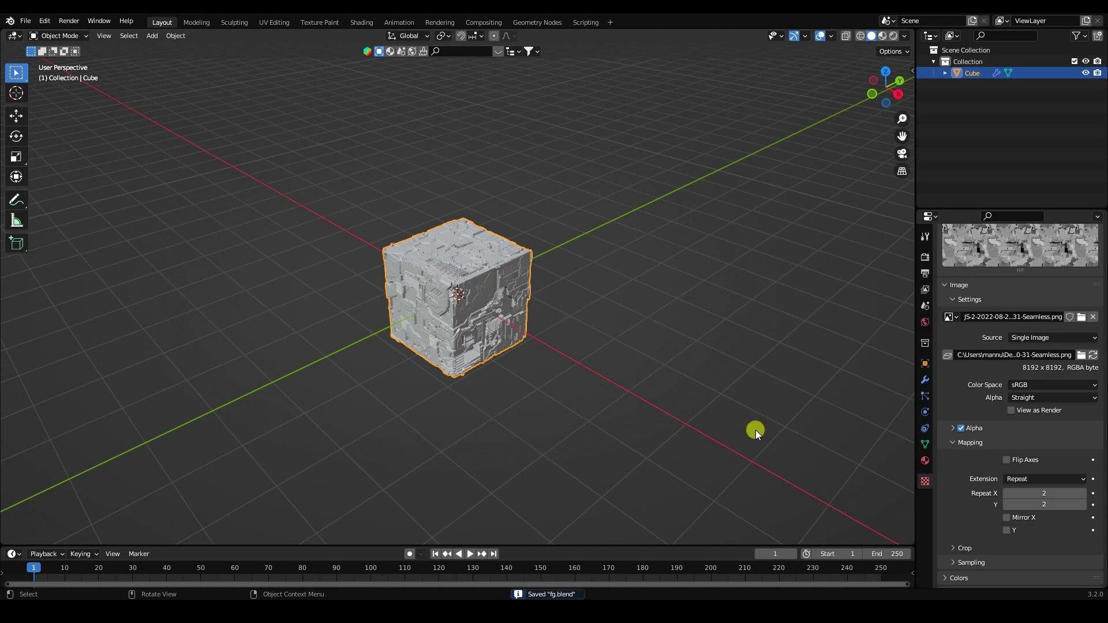
Add an Array modifier with Count 3 and Relative Offset Factor X 1.2.
{"action": "left_click", "coordinate": [924, 379]}
{"action": "left_click", "coordinate": [943, 274]}
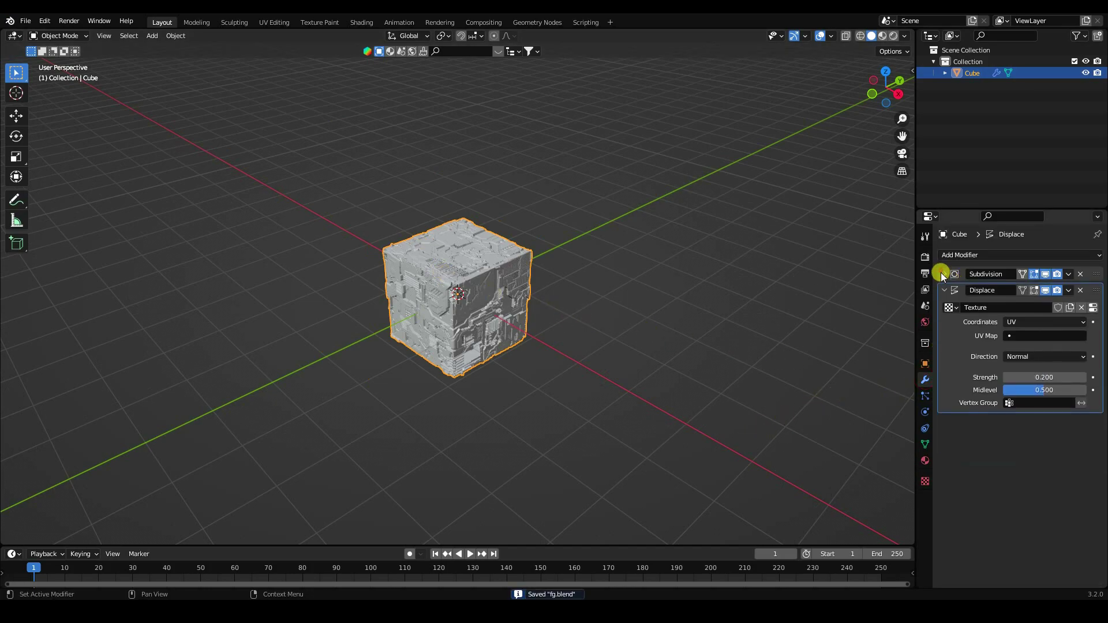
{"action": "left_click", "coordinate": [943, 287]}
{"action": "left_click", "coordinate": [951, 256]}
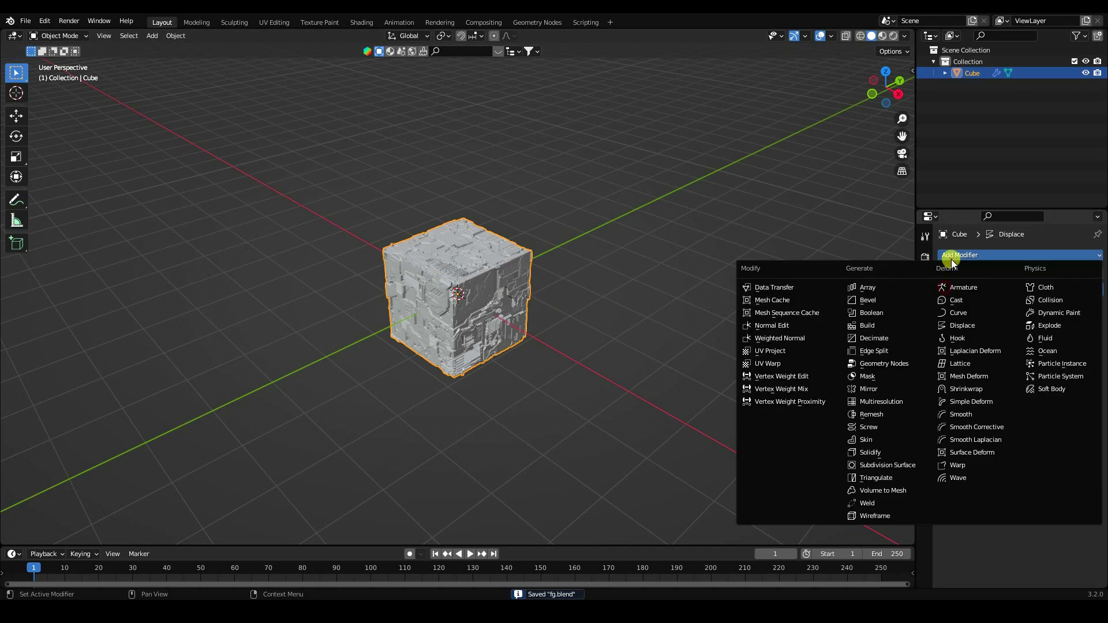
{"action": "left_click", "coordinate": [888, 287]}
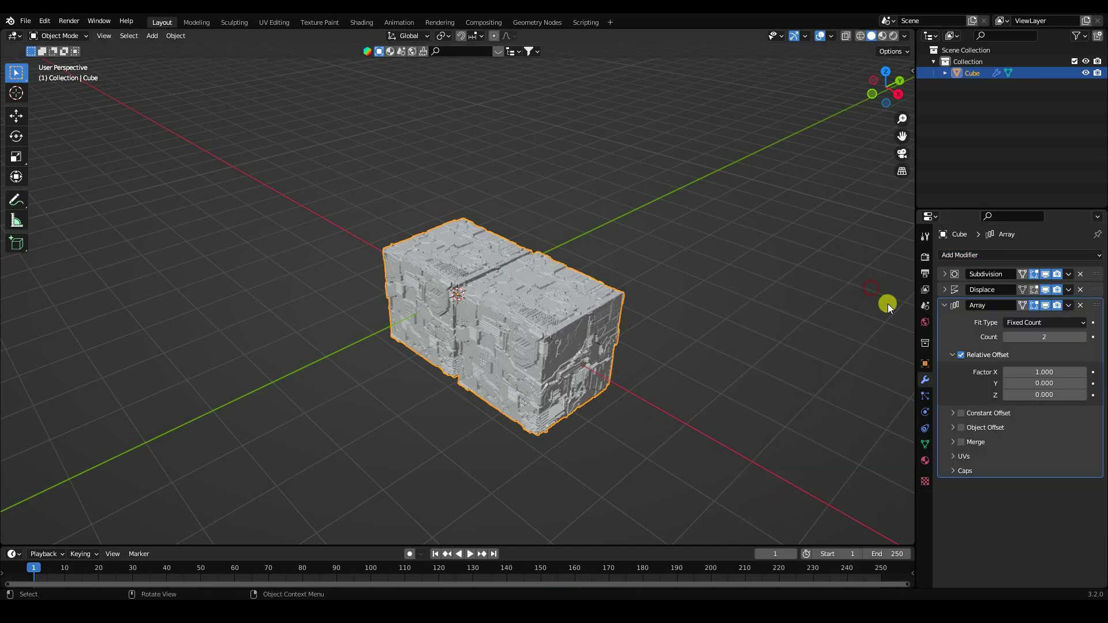
{"action": "left_click", "coordinate": [1082, 337]}
{"action": "middle_click_drag", "start_coordinate": [707, 382], "coordinate": [781, 369]}
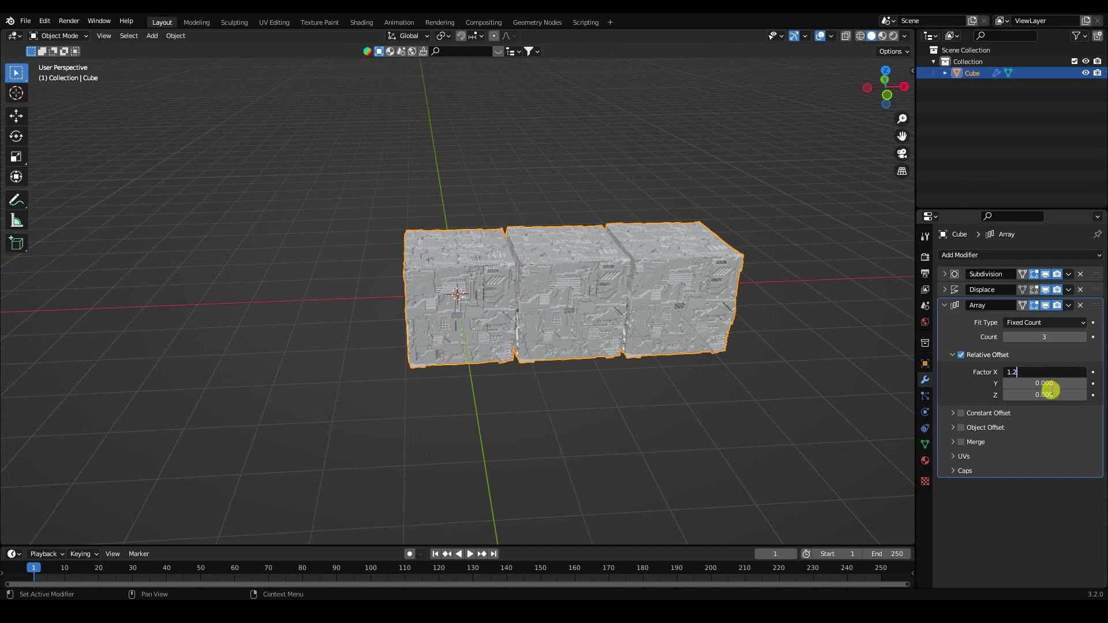
{"action": "key", "text": "Return"}
{"action": "middle_click_drag", "start_coordinate": [616, 341], "coordinate": [596, 326]}
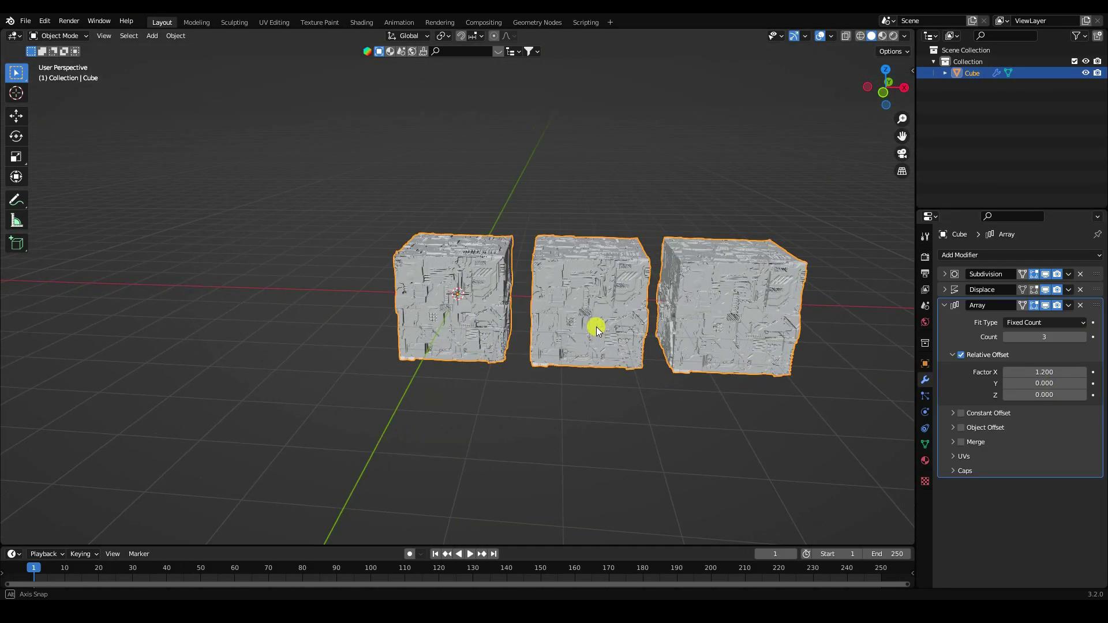
Add a second Array modifier with Count 3, Relative Offset X 0 and Y 1.2.
{"action": "left_click", "coordinate": [951, 256]}
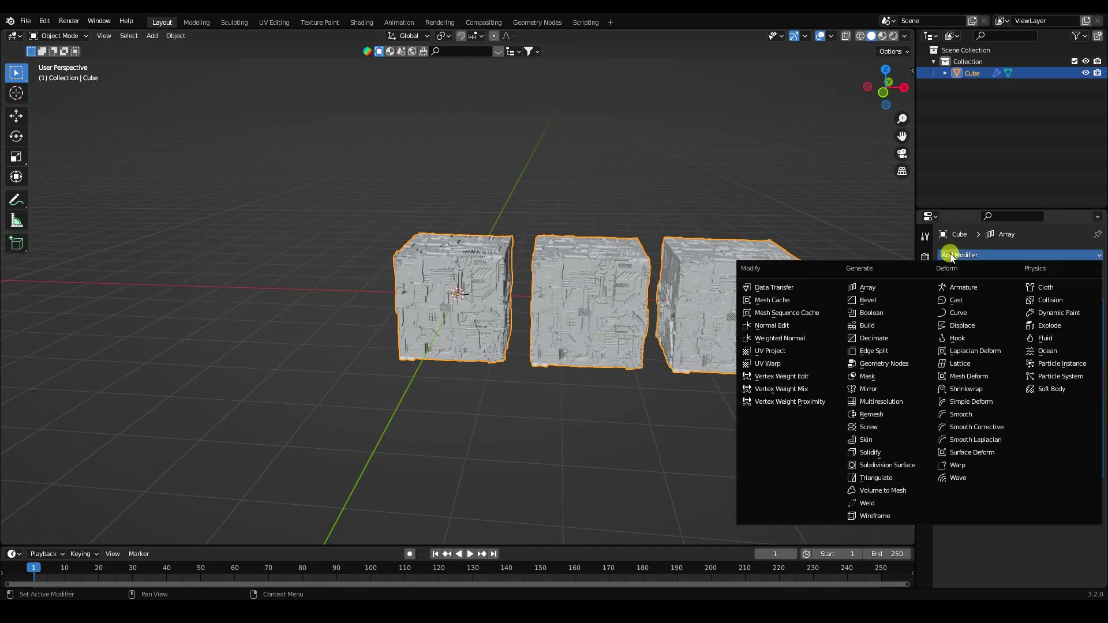
{"action": "left_click", "coordinate": [878, 289]}
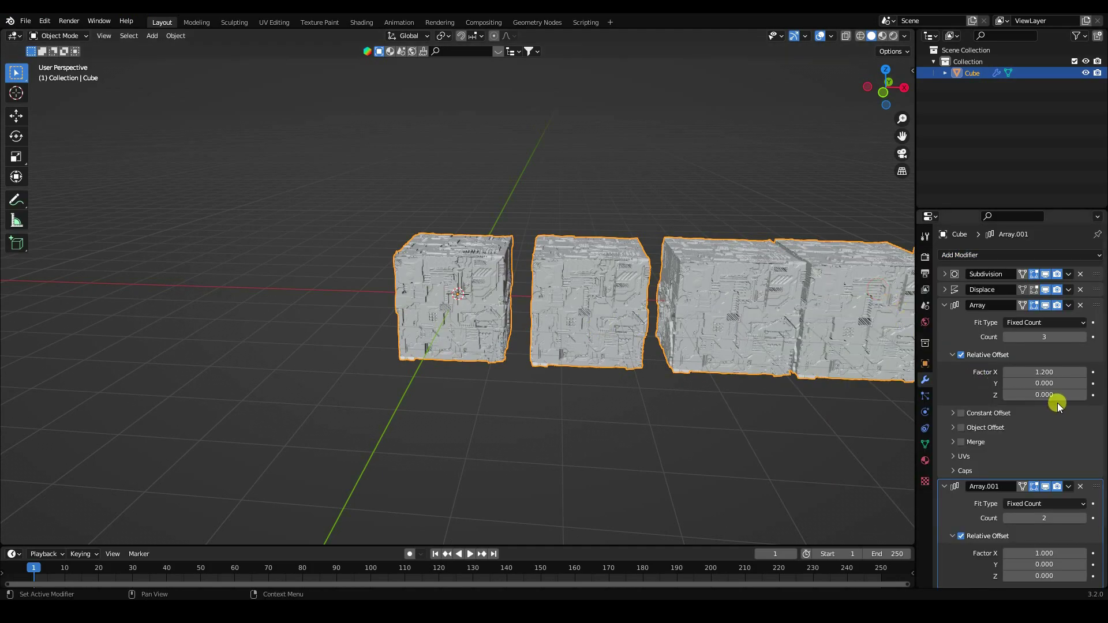
{"action": "left_click", "coordinate": [945, 305]}
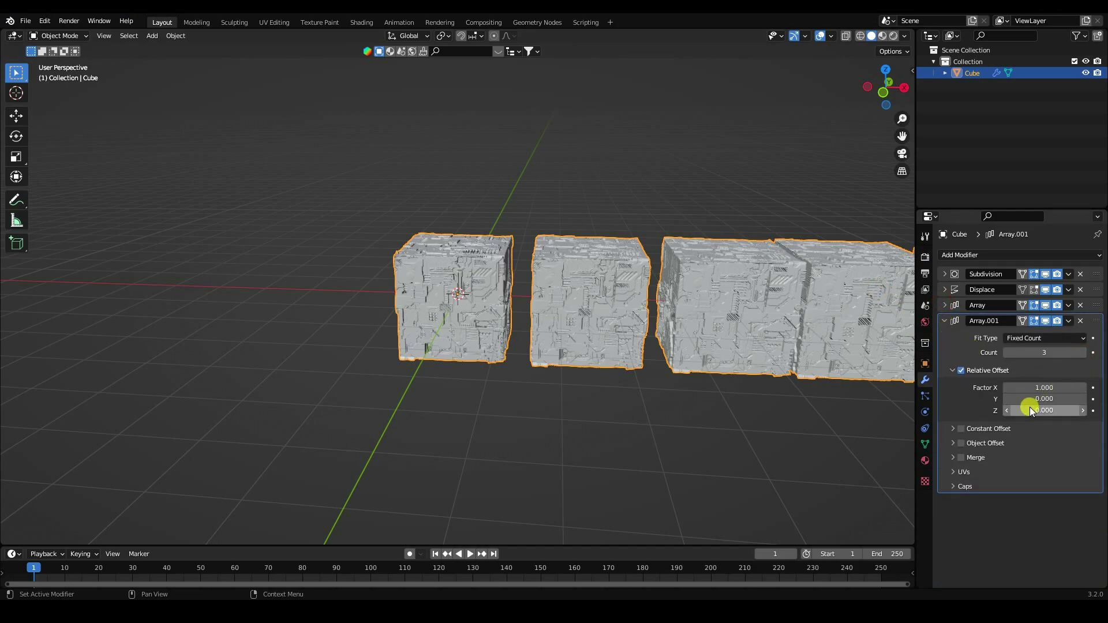
{"action": "left_click", "coordinate": [1033, 387]}
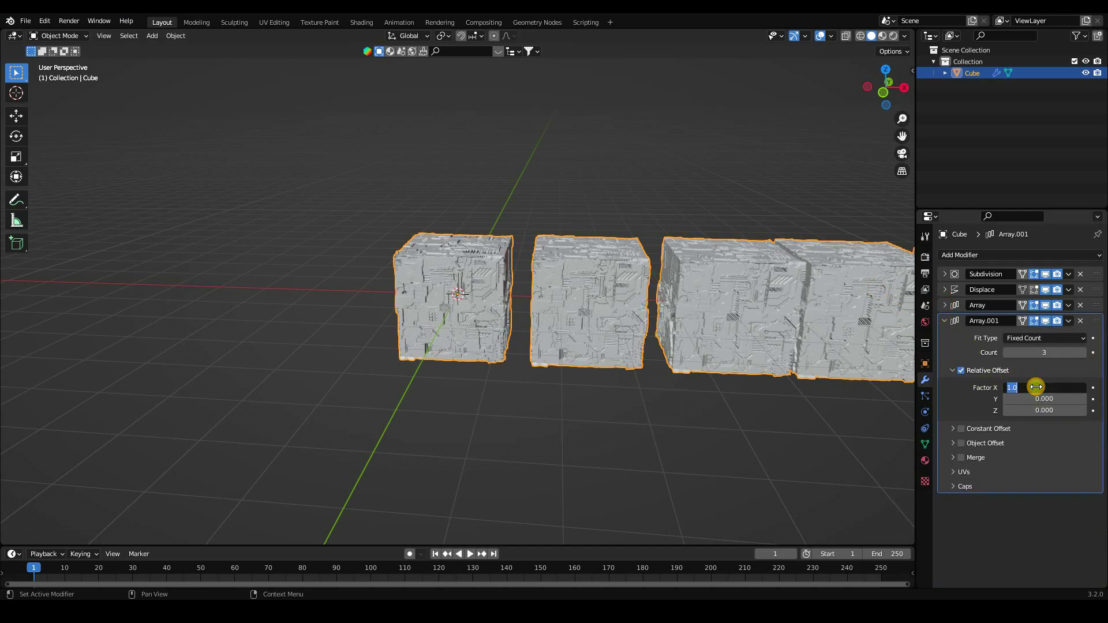
{"action": "key", "text": "Return"}
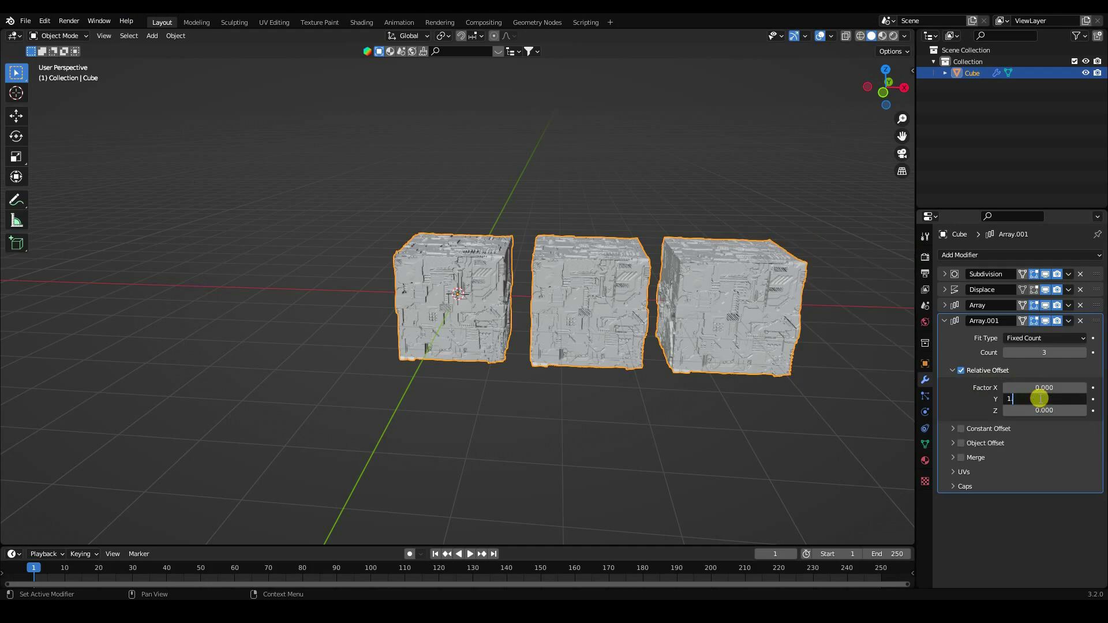
{"action": "left_click", "coordinate": [1030, 402]}
{"action": "type", "text": "1.2"}
{"action": "key", "text": "Return"}
{"action": "middle_click_drag", "start_coordinate": [757, 378], "coordinate": [479, 209]}
{"action": "scroll", "coordinate": [517, 209], "scroll_direction": "up", "scroll_amount": 3}
{"action": "scroll", "coordinate": [559, 207], "scroll_direction": "up", "scroll_amount": 1}
{"action": "scroll", "coordinate": [479, 208], "scroll_direction": "down", "scroll_amount": 3}
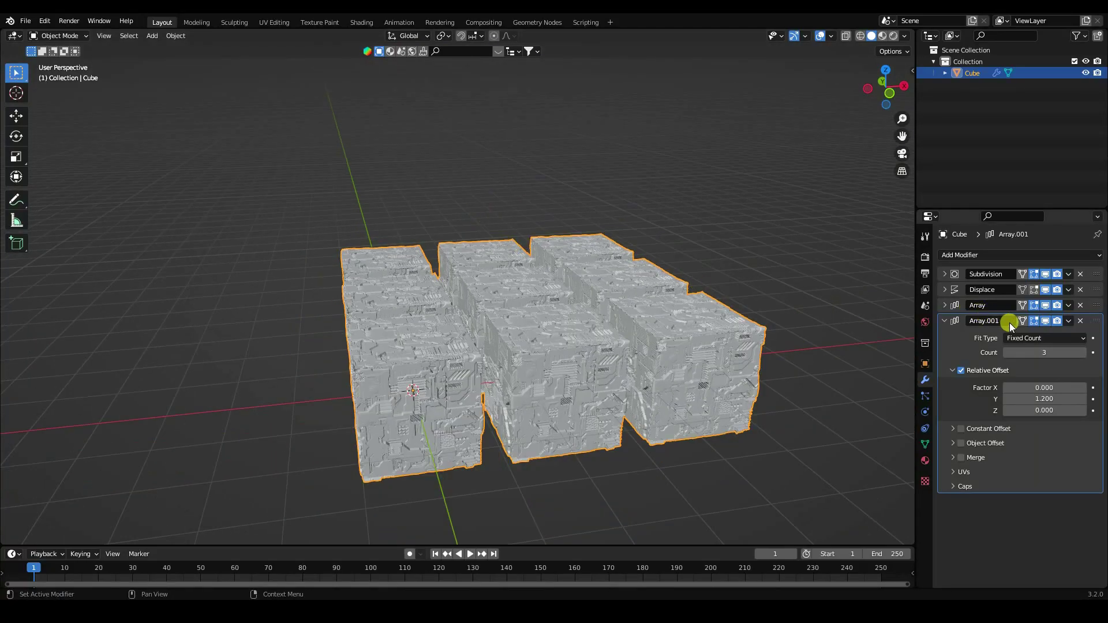
Add a third Array modifier with Count 3, Relative Offset X 0 and Z 1.5.
{"action": "left_click", "coordinate": [945, 321]}
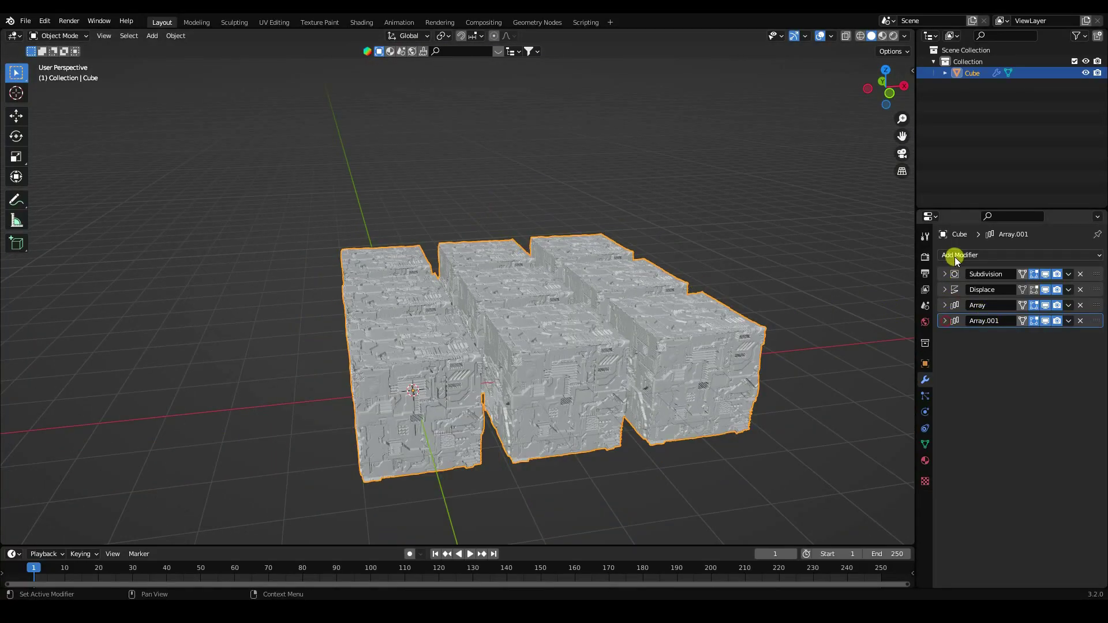
{"action": "left_click", "coordinate": [954, 255]}
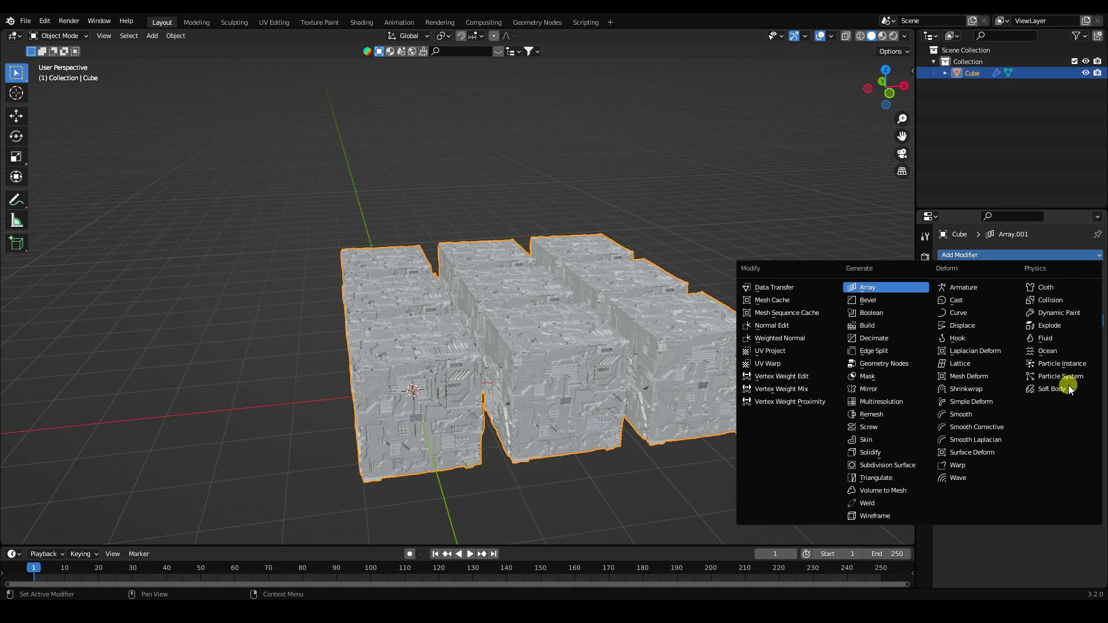
{"action": "key", "text": "Return"}
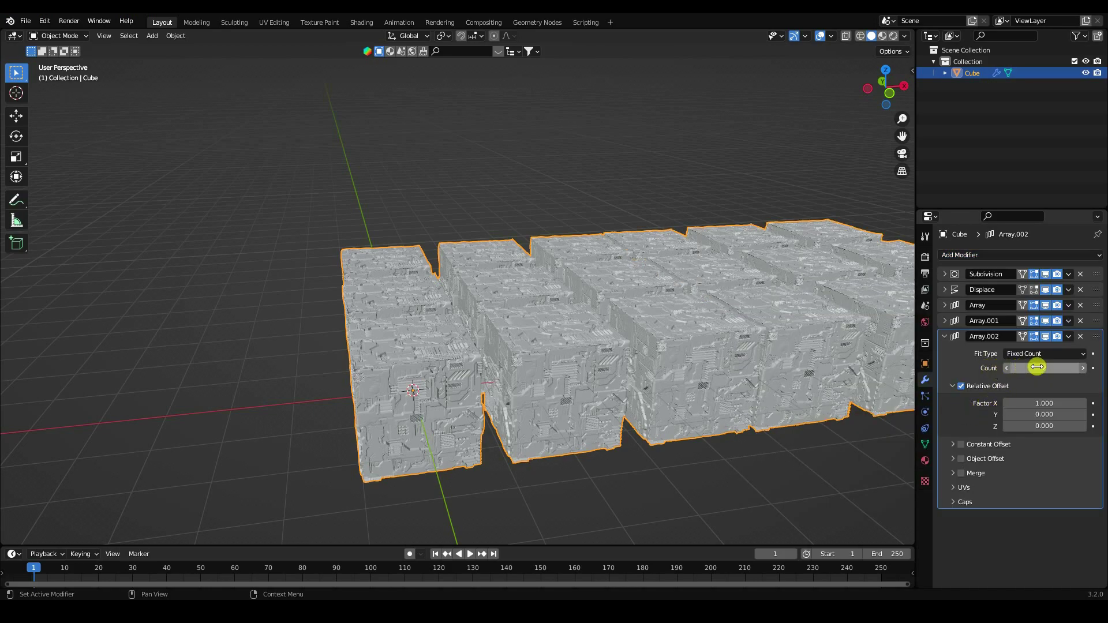
{"action": "left_click", "coordinate": [1034, 402]}
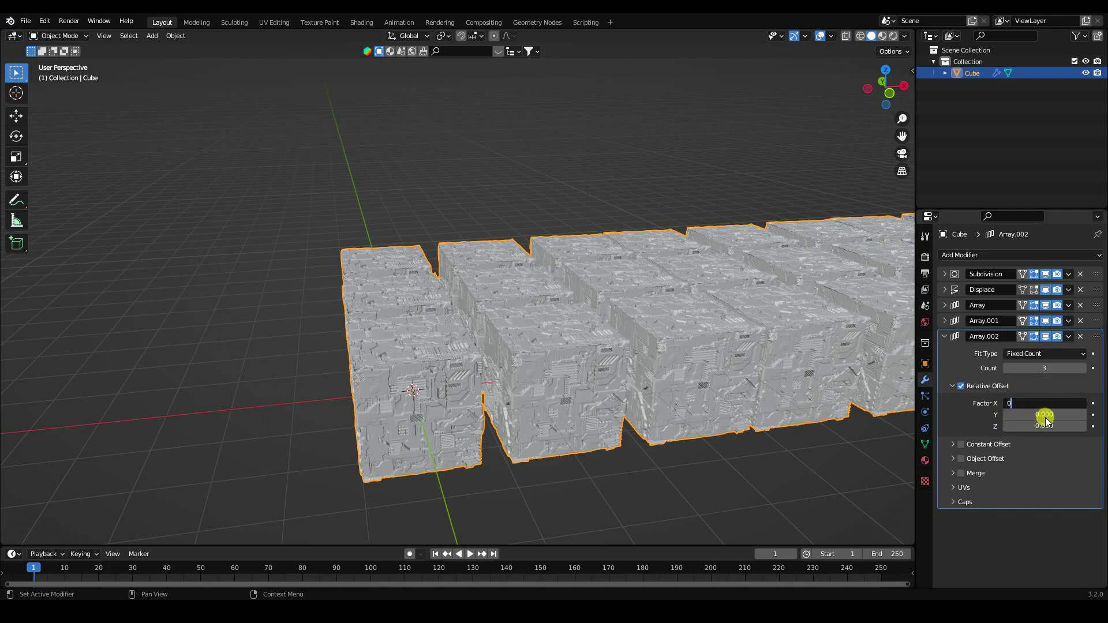
{"action": "key", "text": "Return"}
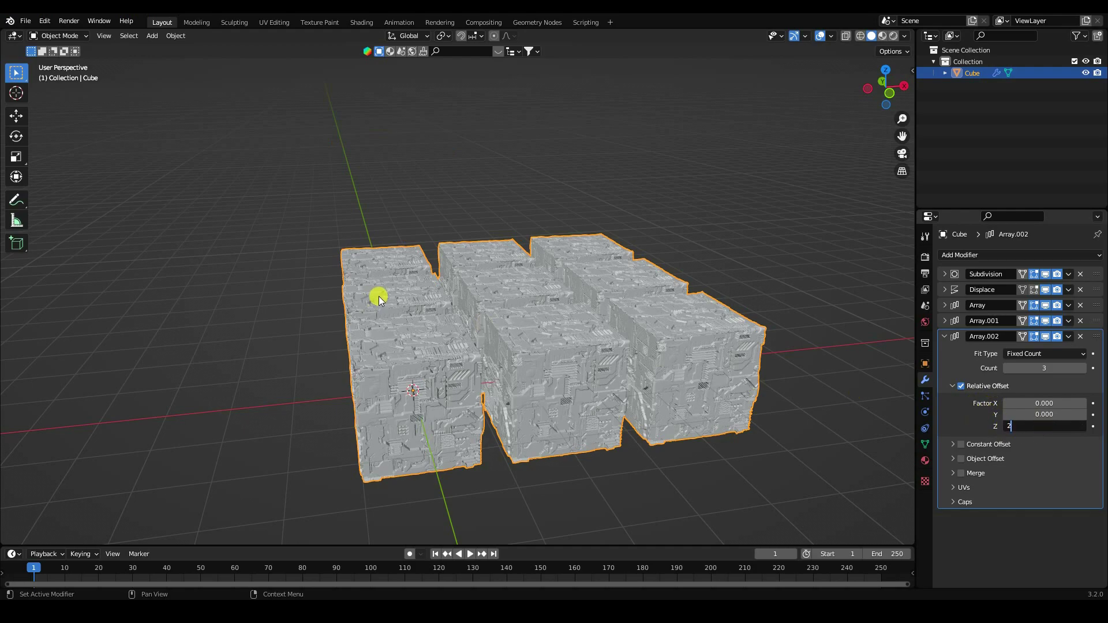
{"action": "key", "text": "Return"}
{"action": "middle_click_drag", "start_coordinate": [415, 295], "coordinate": [475, 135]}
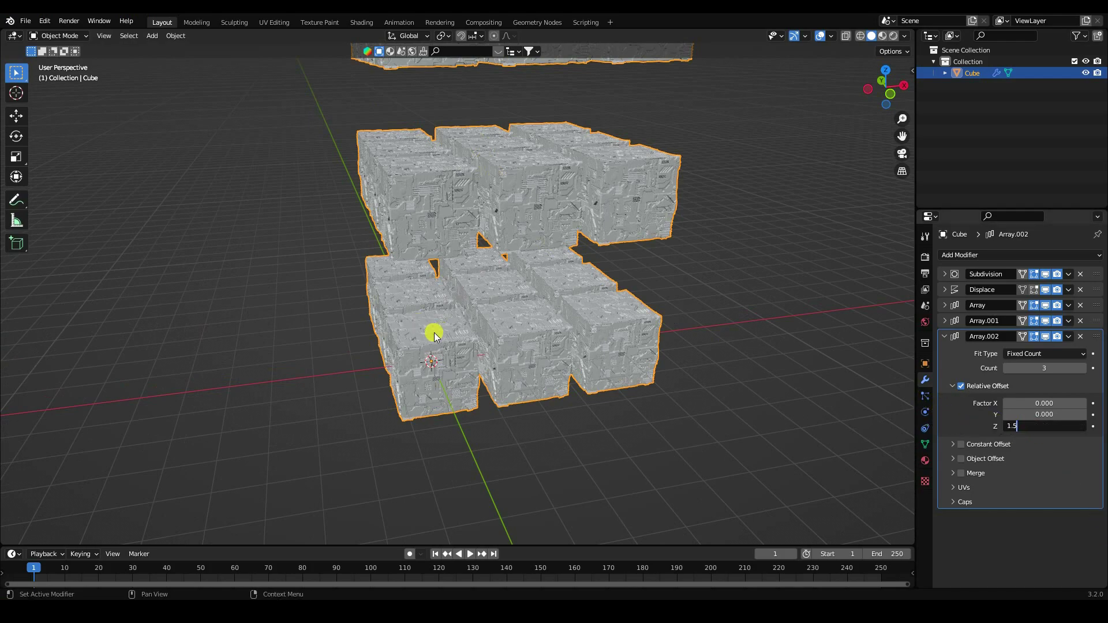
{"action": "key", "text": "Return"}
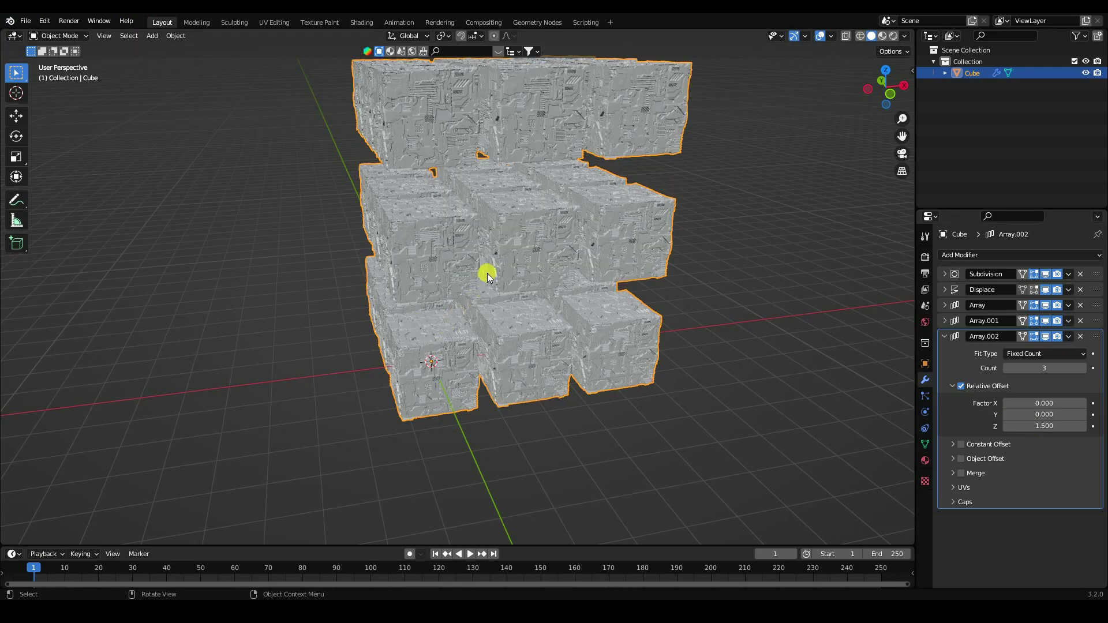
{"action": "middle_click_drag", "start_coordinate": [500, 262], "coordinate": [491, 341]}
{"action": "scroll", "coordinate": [520, 324], "scroll_direction": "up", "scroll_amount": 5}
{"action": "scroll", "coordinate": [518, 326], "scroll_direction": "down", "scroll_amount": 4}
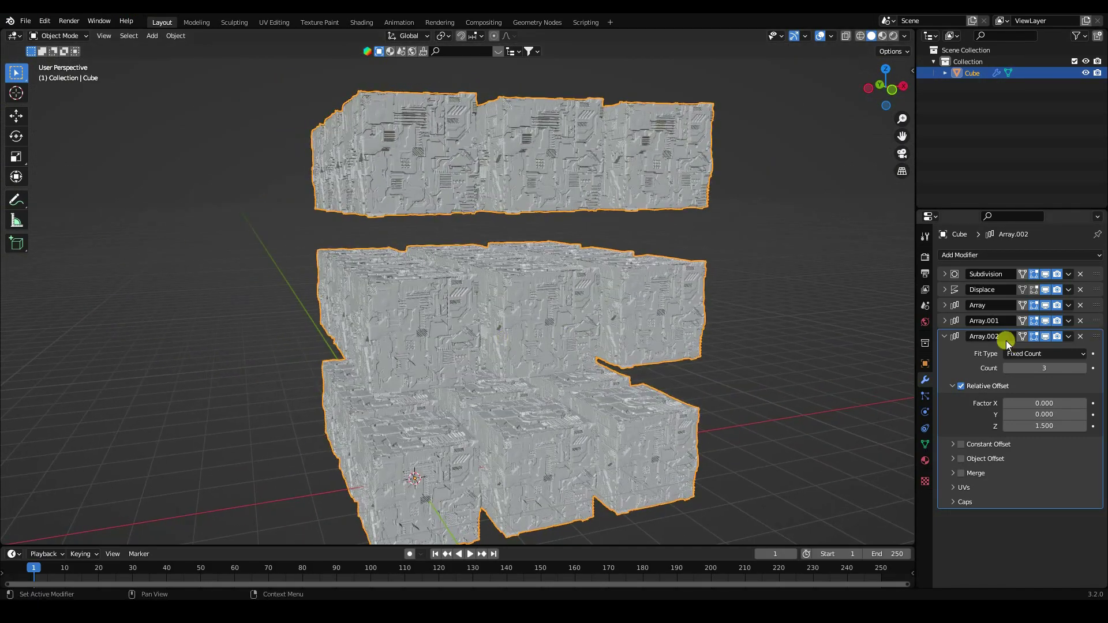
Apply the Array, Array.001 and Array.002 modifiers to the cube mesh.
{"action": "left_click", "coordinate": [1068, 306]}
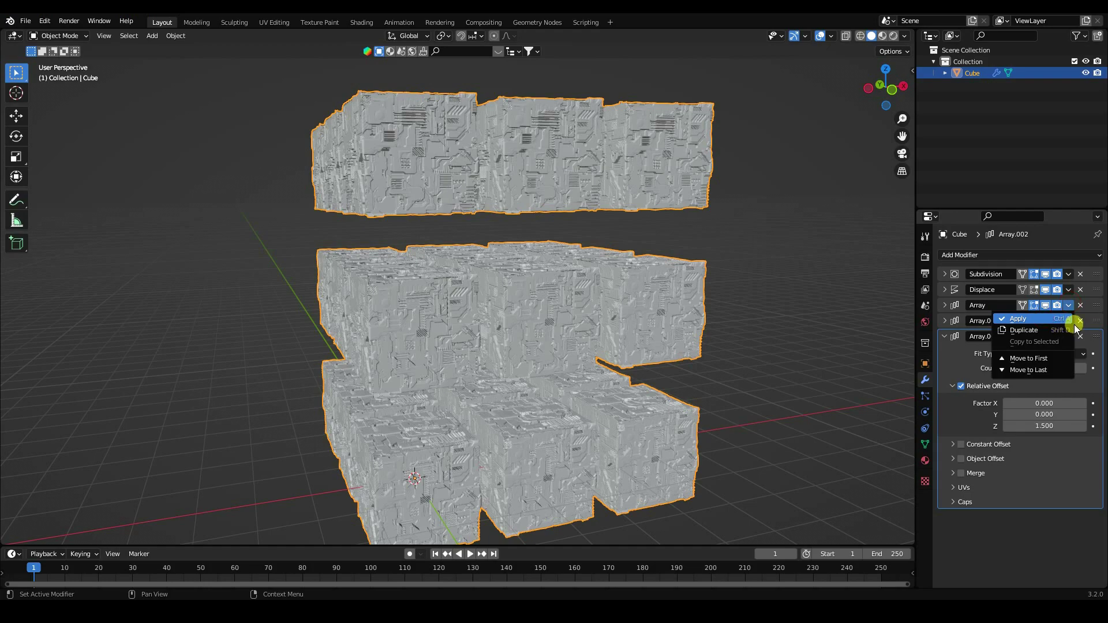
{"action": "left_click", "coordinate": [1072, 320]}
{"action": "left_click", "coordinate": [1068, 306]}
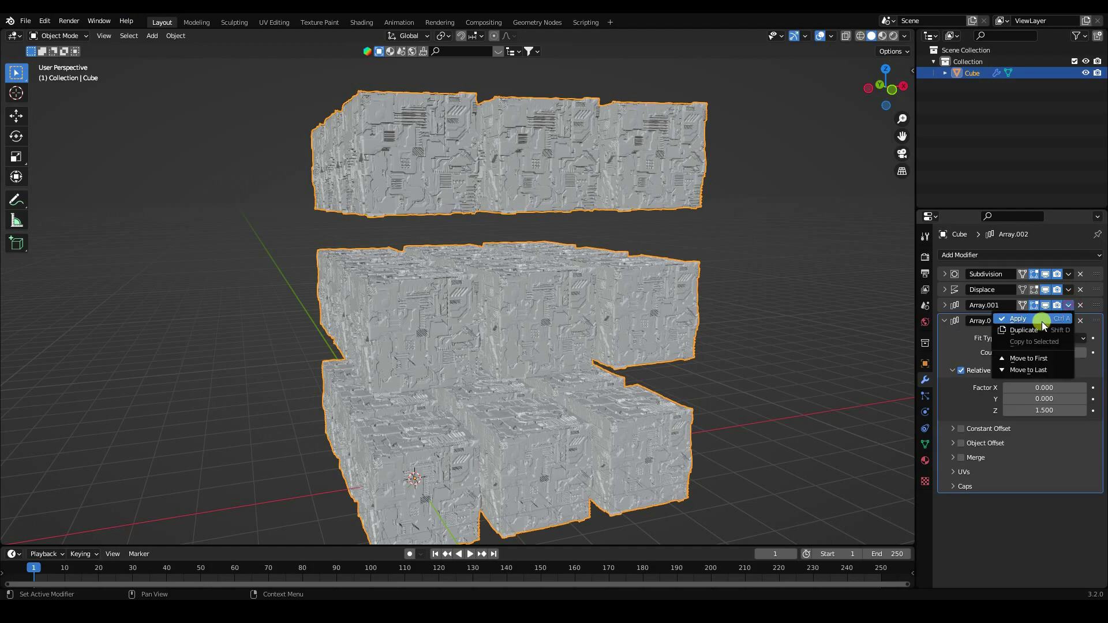
{"action": "left_click", "coordinate": [1036, 317]}
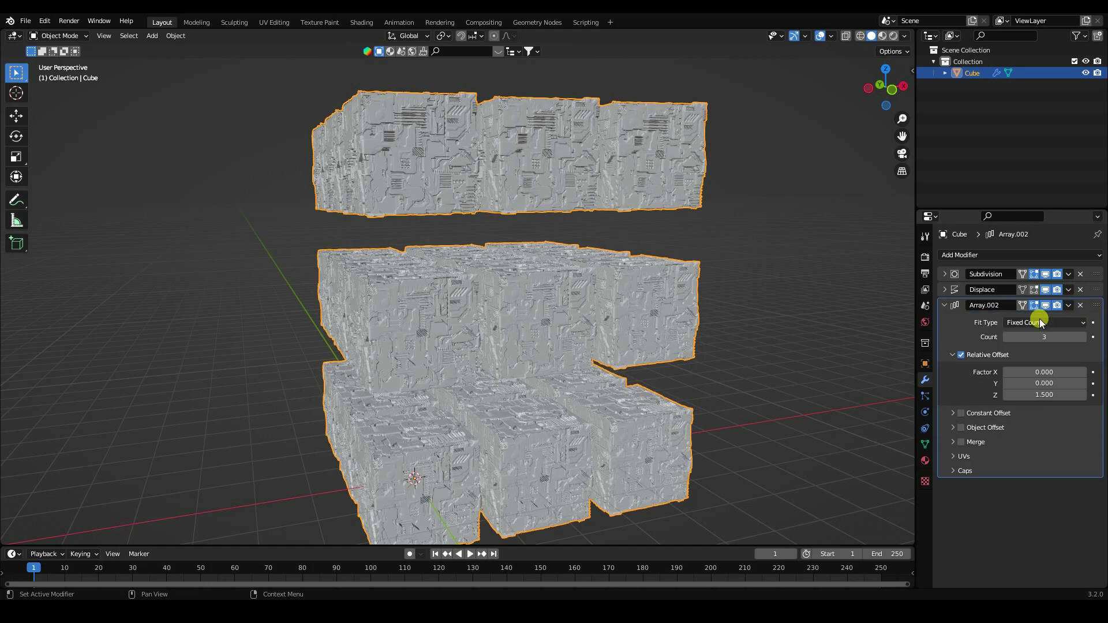
{"action": "left_click", "coordinate": [1068, 305]}
{"action": "left_click", "coordinate": [1026, 318]}
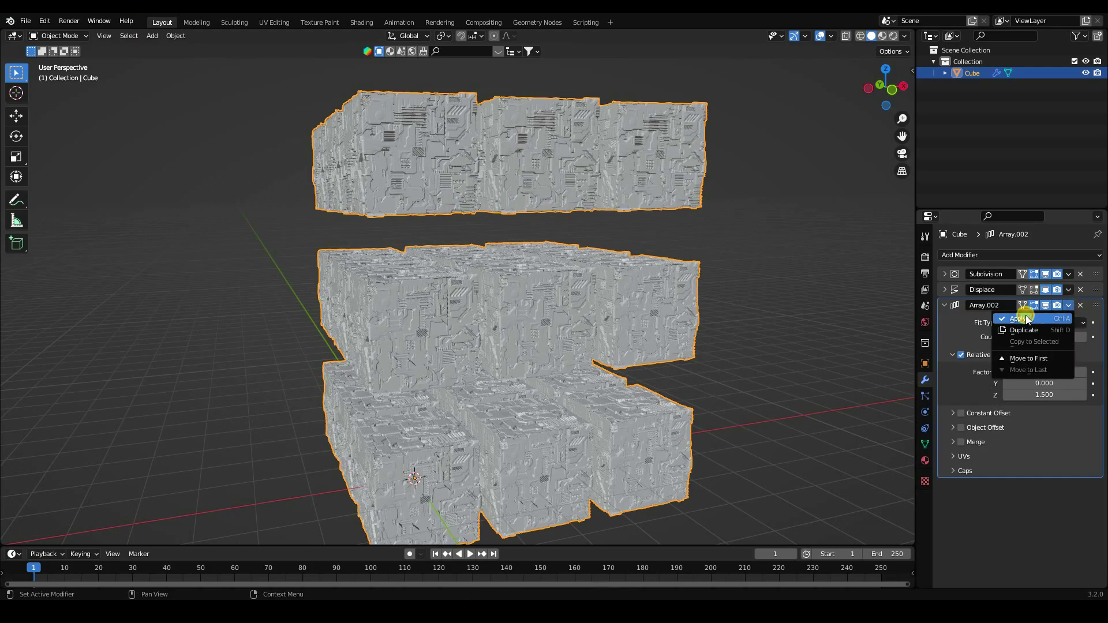
{"action": "middle_click_drag", "start_coordinate": [462, 345], "coordinate": [441, 321]}
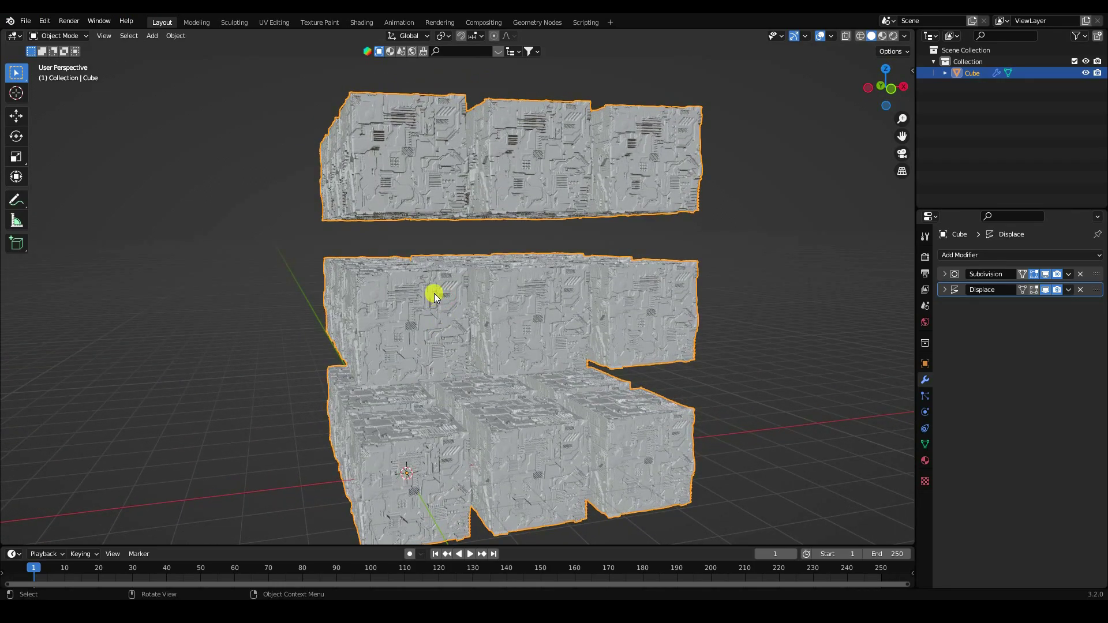
Separate the mesh by loose parts into 27 cubes and switch to Material Preview shading.
{"action": "left_click", "coordinate": [58, 36]}
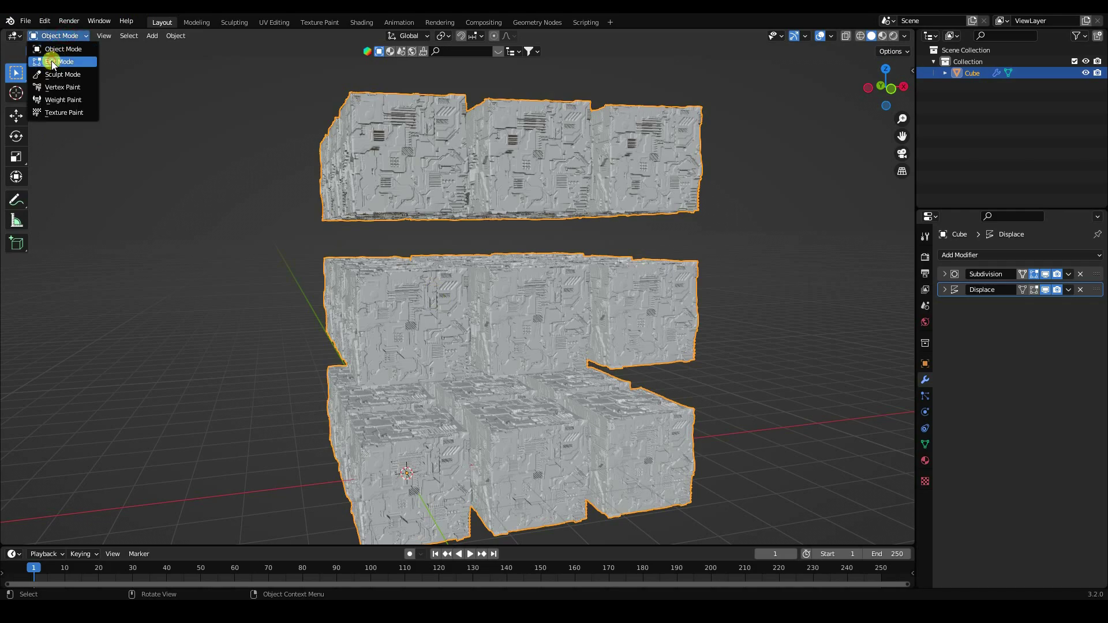
{"action": "key", "text": "Return"}
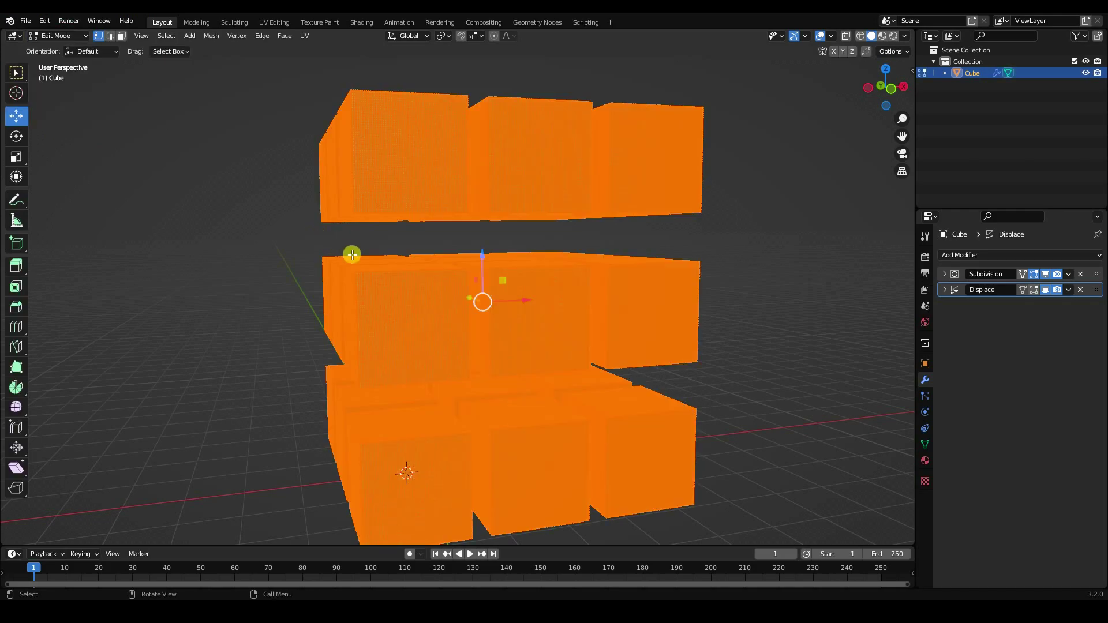
{"action": "key", "text": "p"}
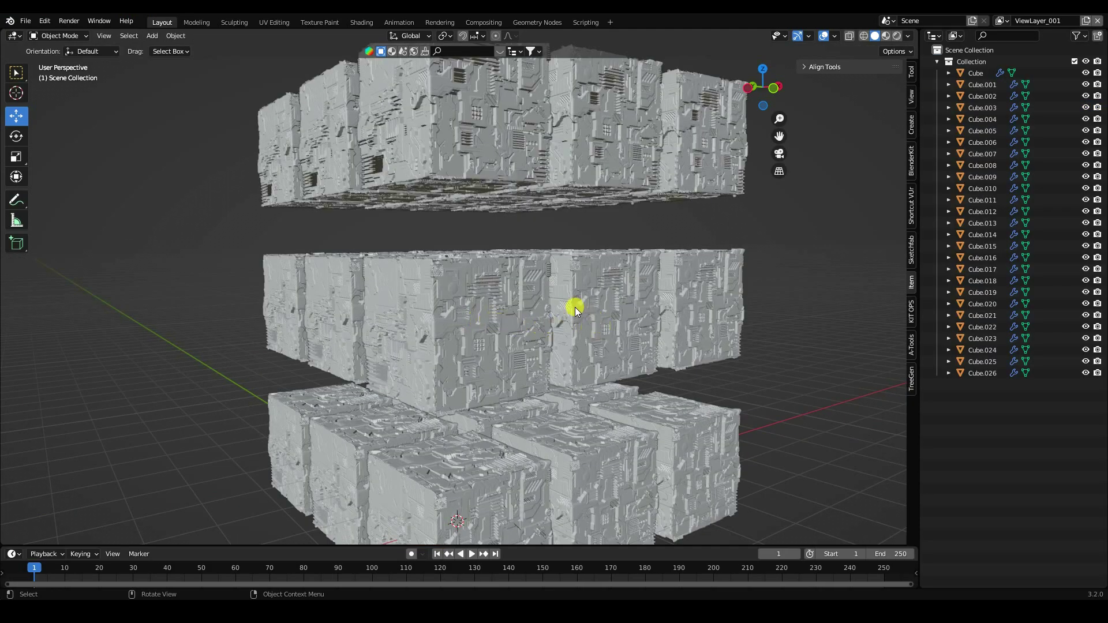
{"action": "mouse_move", "coordinate": [575, 310]}
{"action": "middle_mouse_down"}
{"action": "mouse_move", "coordinate": [549, 396]}
{"action": "mouse_move", "coordinate": [487, 324]}
{"action": "mouse_move", "coordinate": [440, 305]}
{"action": "mouse_move", "coordinate": [623, 311]}
{"action": "mouse_move", "coordinate": [587, 274]}
{"action": "mouse_move", "coordinate": [568, 322]}
{"action": "mouse_move", "coordinate": [589, 339]}
{"action": "middle_mouse_up"}
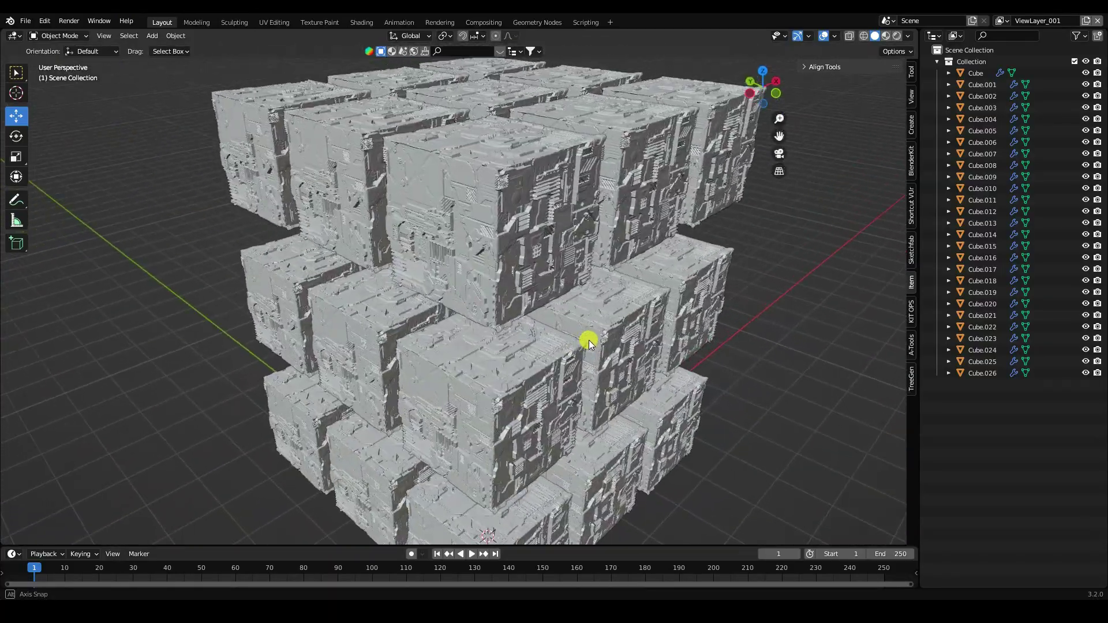
{"action": "left_click", "coordinate": [886, 36]}
{"action": "mouse_move", "coordinate": [577, 243]}
{"action": "middle_mouse_down"}
{"action": "mouse_move", "coordinate": [531, 272]}
{"action": "mouse_move", "coordinate": [423, 201]}
{"action": "mouse_move", "coordinate": [420, 289]}
{"action": "mouse_move", "coordinate": [428, 225]}
{"action": "middle_mouse_up"}
In the Shading workspace, delete the centre cube of the grid to open a hole.
{"action": "left_click", "coordinate": [328, 77]}
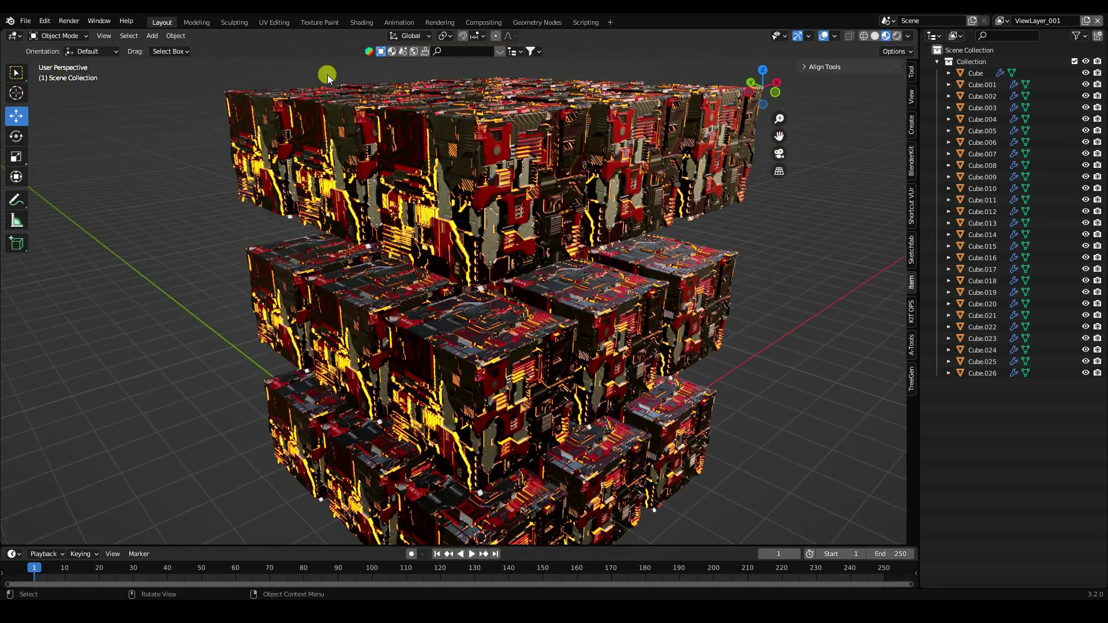
{"action": "left_click", "coordinate": [357, 24]}
{"action": "scroll", "coordinate": [454, 254], "scroll_direction": "down", "scroll_amount": 5}
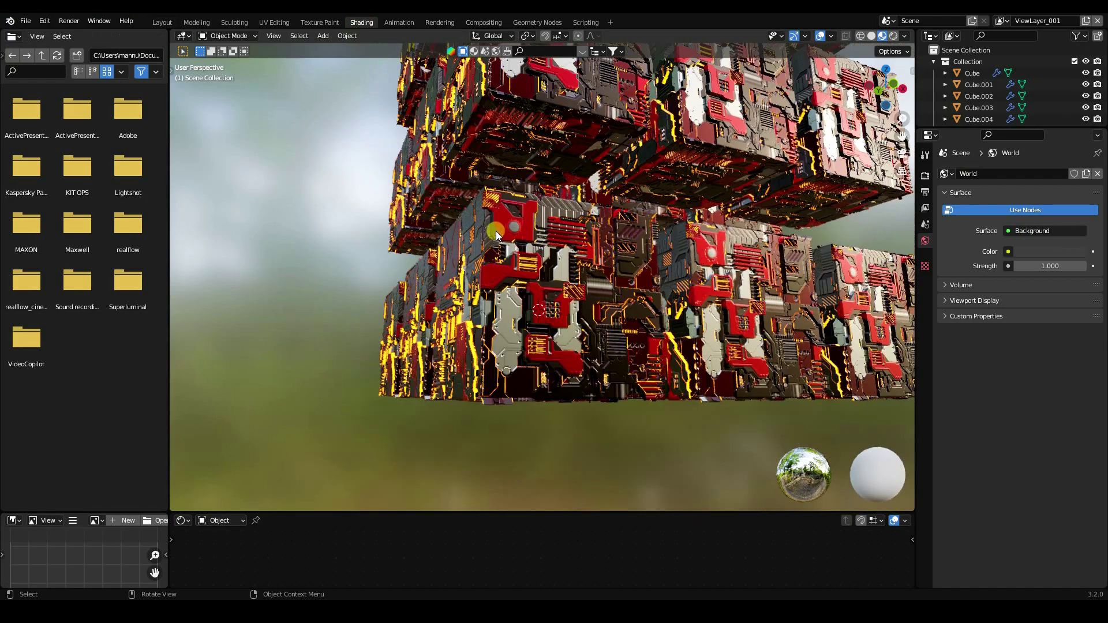
{"action": "middle_click_drag", "start_coordinate": [496, 231], "coordinate": [536, 266]}
{"action": "middle_click_drag", "start_coordinate": [561, 200], "coordinate": [528, 358]}
{"action": "scroll", "coordinate": [518, 295], "scroll_direction": "up", "scroll_amount": 8}
{"action": "left_click", "coordinate": [518, 295]}
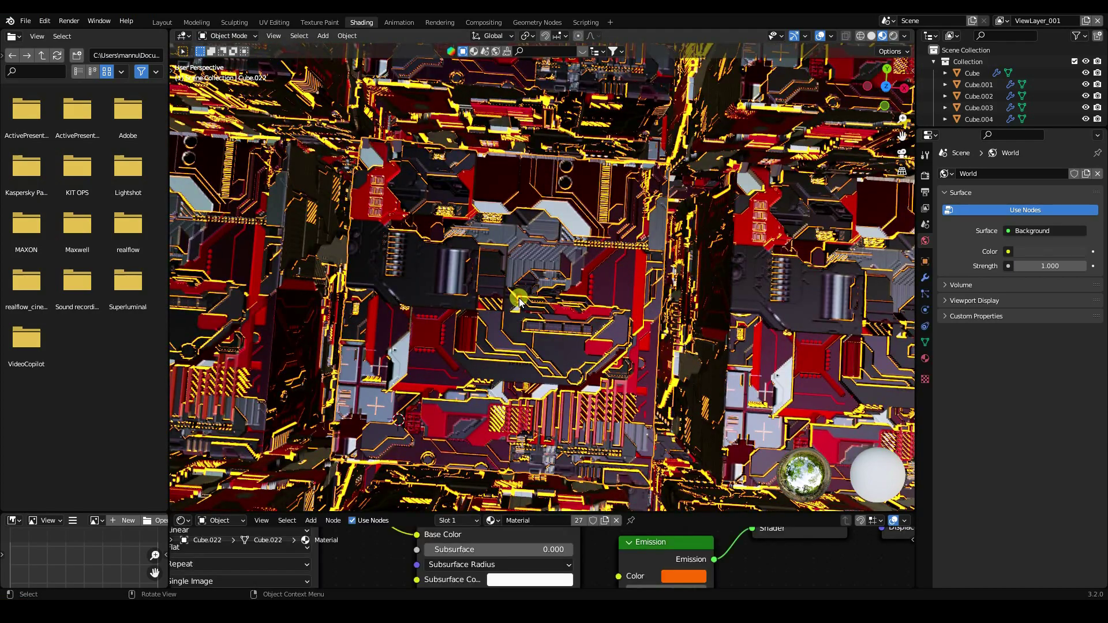
{"action": "scroll", "coordinate": [519, 298], "scroll_direction": "down", "scroll_amount": 8}
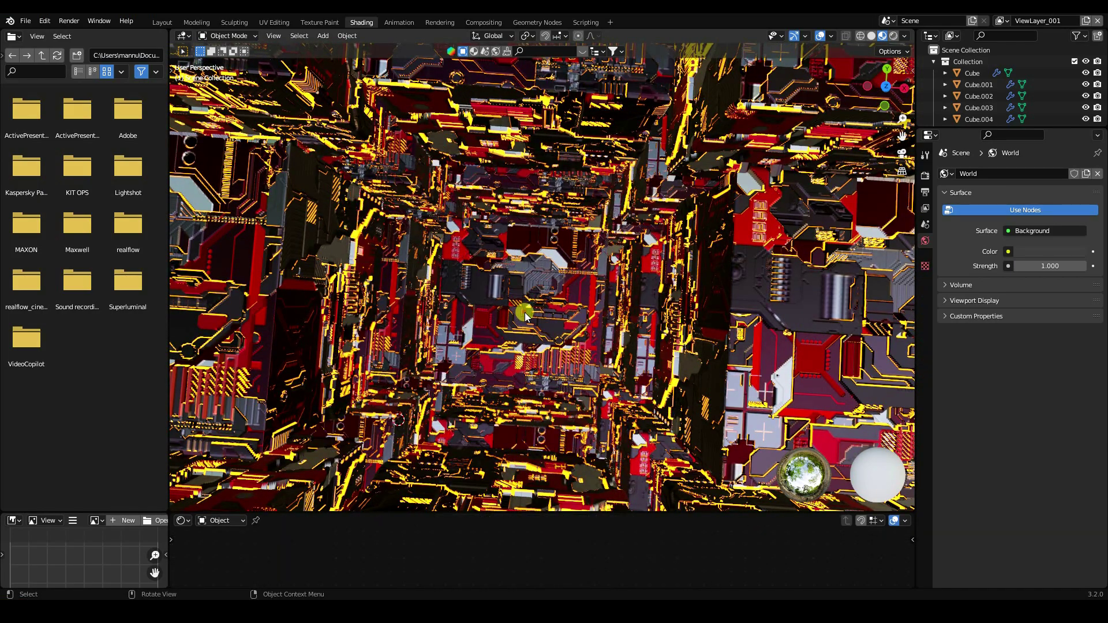
{"action": "left_click", "coordinate": [524, 313]}
{"action": "key", "text": "alt+a"}
{"action": "left_click", "coordinate": [529, 301]}
{"action": "key", "text": "Delete"}
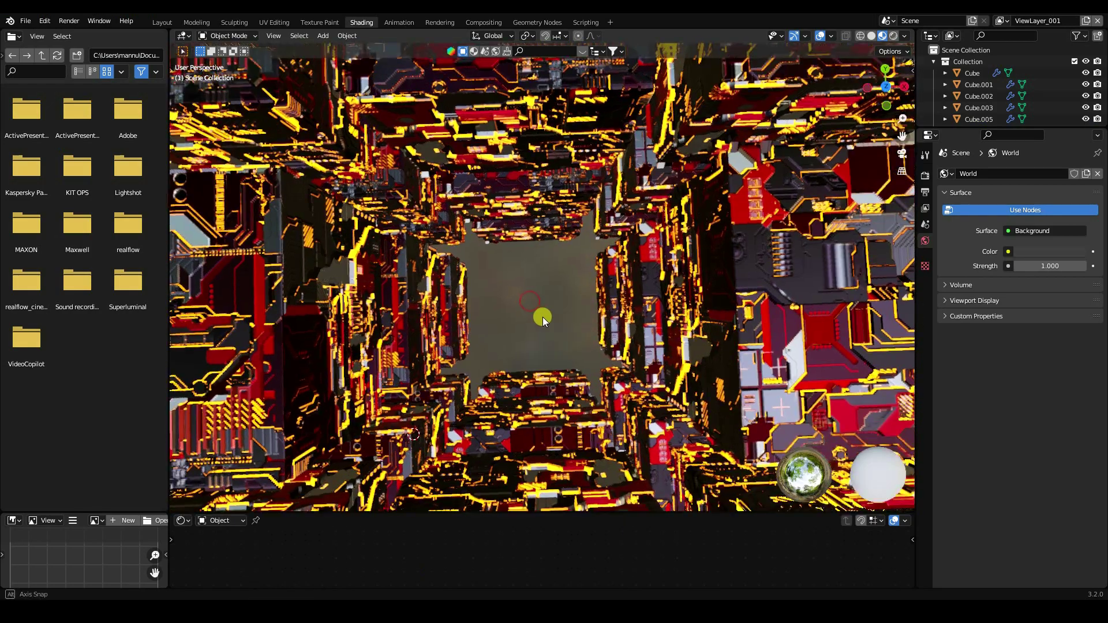
Join the file browser area into the 3D viewport.
{"action": "middle_click_drag", "start_coordinate": [542, 316], "coordinate": [539, 316]}
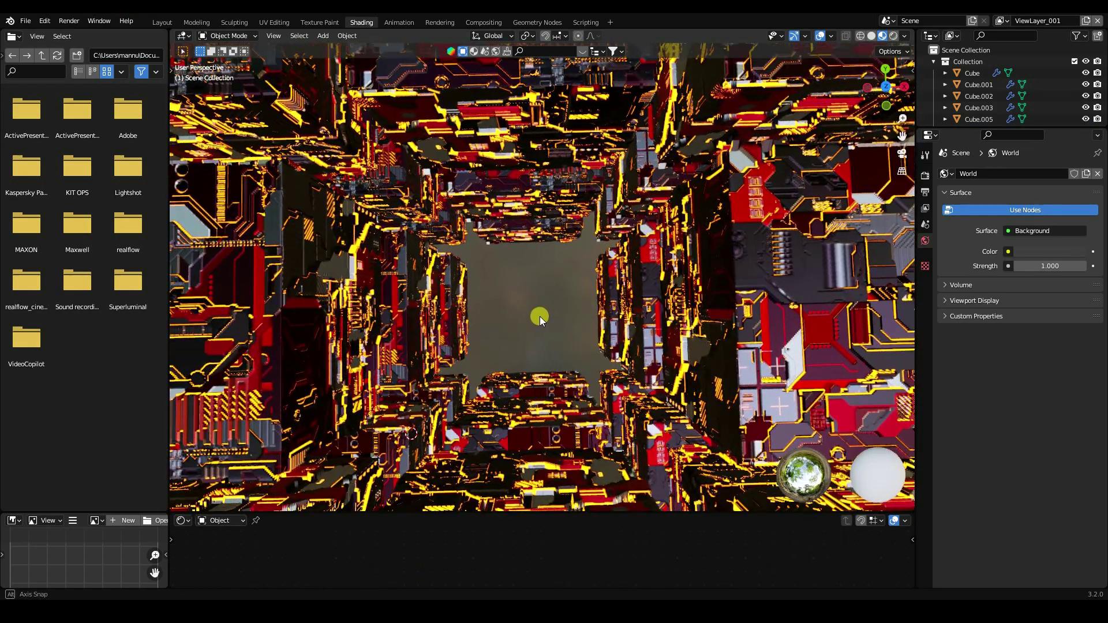
{"action": "right_click", "coordinate": [170, 147]}
{"action": "left_click", "coordinate": [140, 173]}
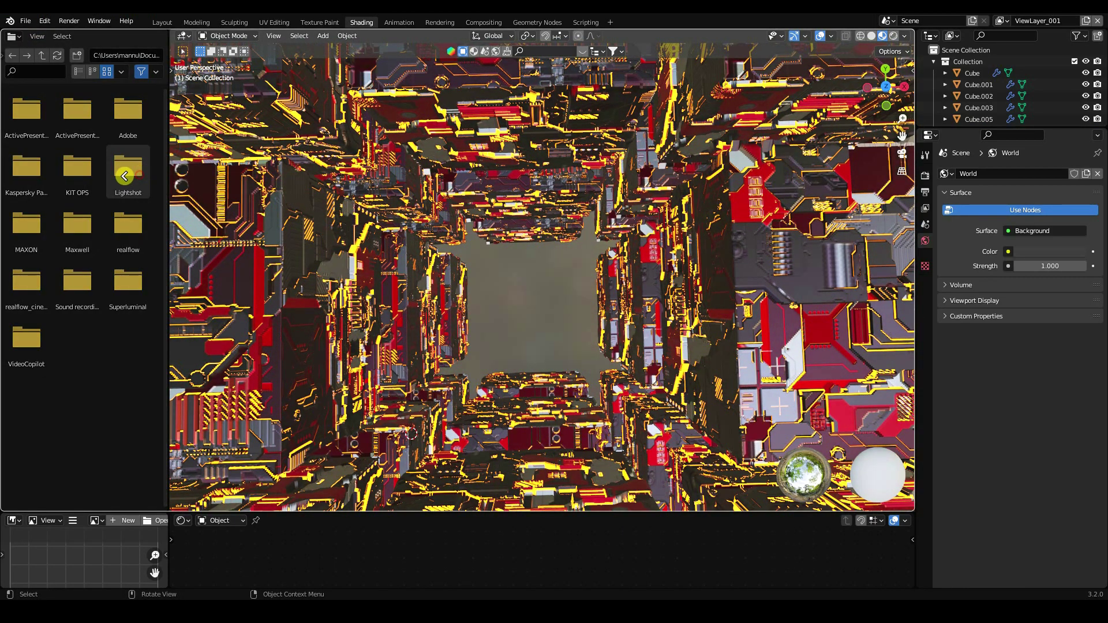
{"action": "left_click", "coordinate": [124, 214]}
{"action": "scroll", "coordinate": [110, 173], "scroll_direction": "down", "scroll_amount": 5}
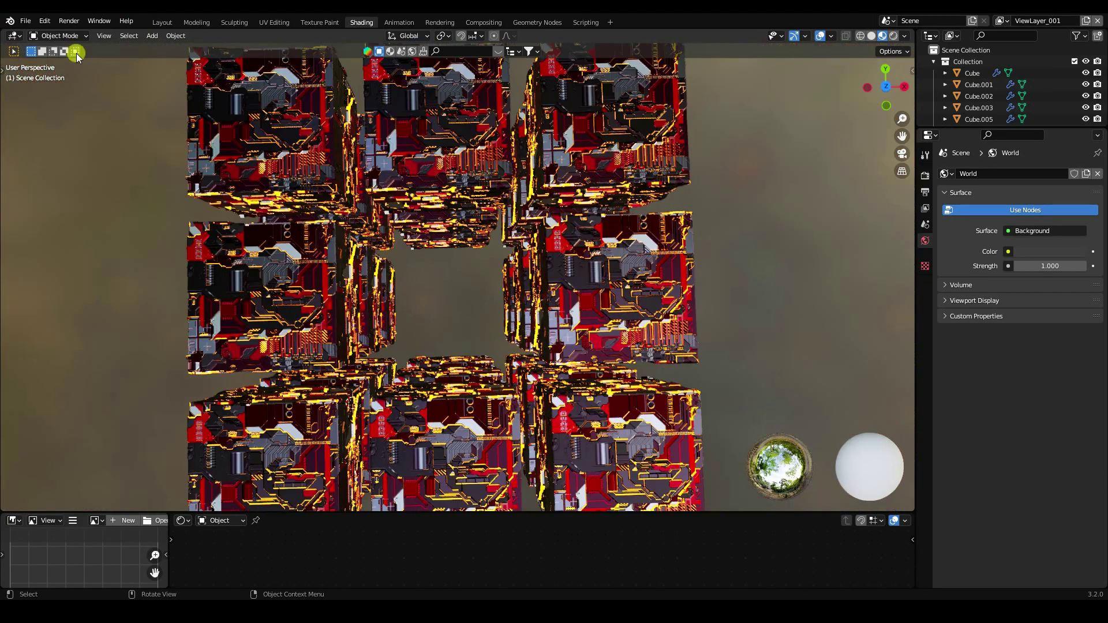
Add a plane mesh to the scene.
{"action": "left_click", "coordinate": [153, 36]}
{"action": "mouse_move", "coordinate": [223, 53]}
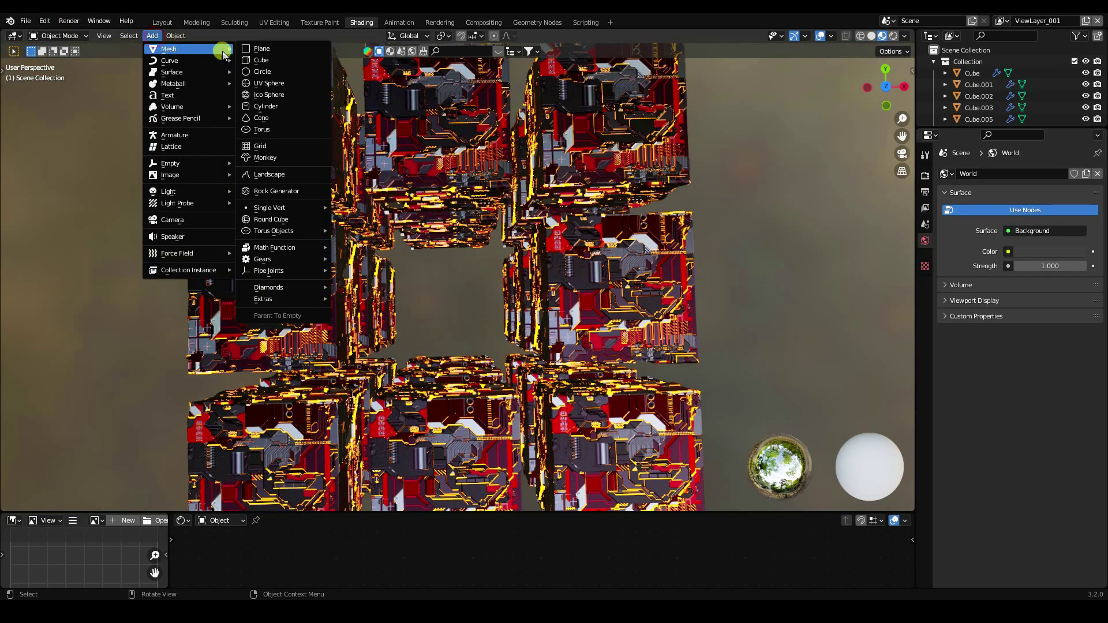
{"action": "left_click", "coordinate": [277, 53]}
{"action": "middle_click_drag", "start_coordinate": [482, 376], "coordinate": [455, 375]}
Scale the plane up about 2.5x and move it to the corridor's far end.
{"action": "left_click", "coordinate": [2, 68]}
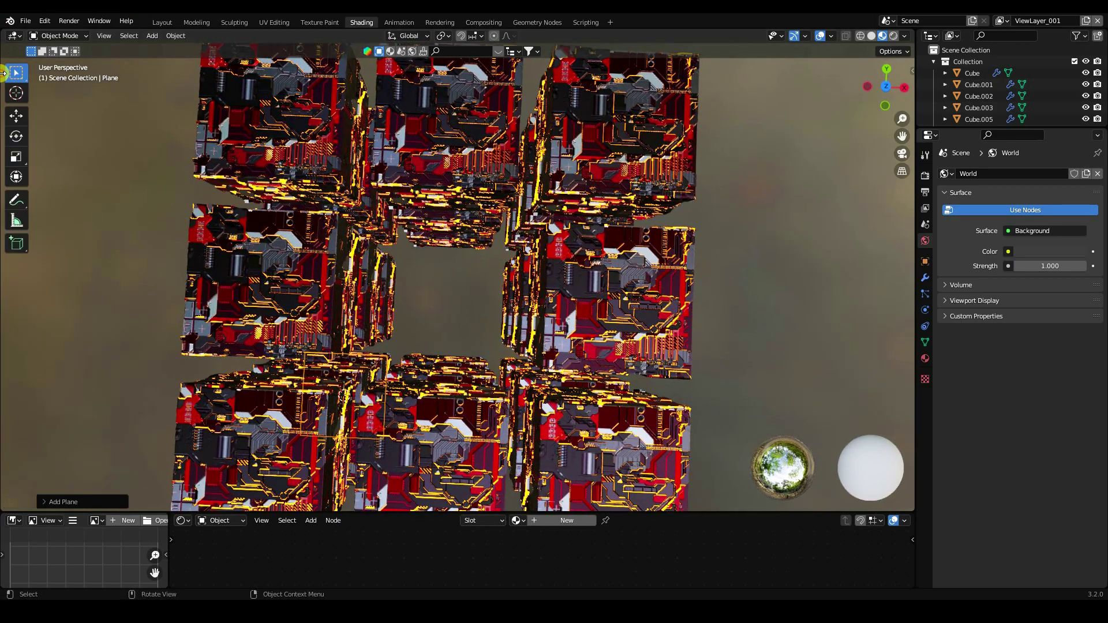
{"action": "left_click", "coordinate": [16, 116]}
{"action": "key", "text": "s"}
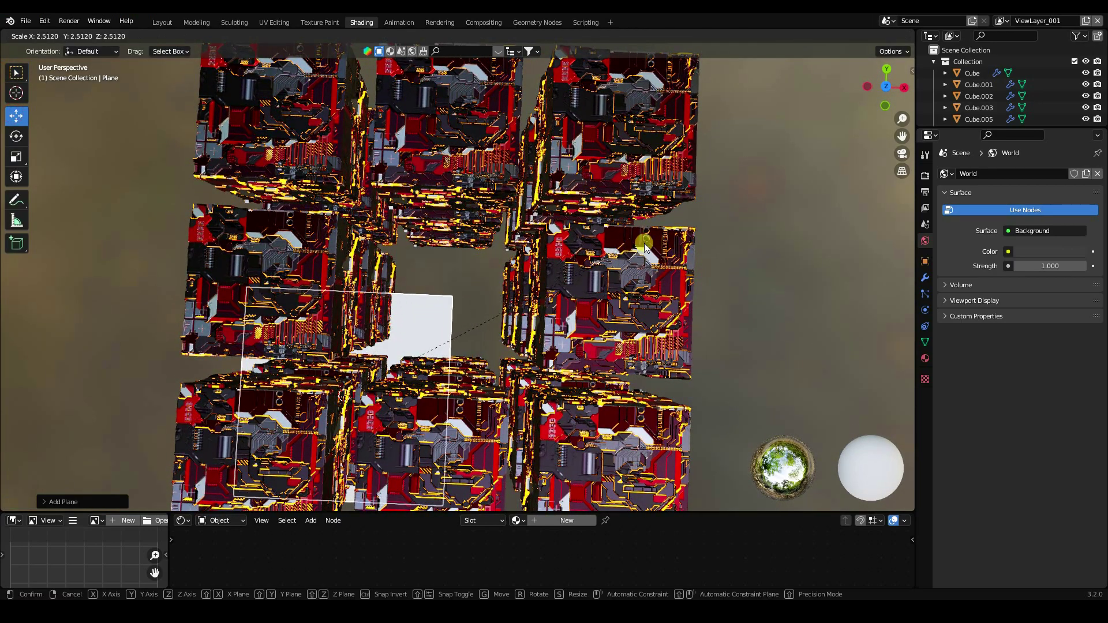
{"action": "left_click", "coordinate": [472, 317]}
{"action": "left_click_drag", "start_coordinate": [369, 375], "coordinate": [463, 280]}
{"action": "middle_click_drag", "start_coordinate": [529, 332], "coordinate": [469, 306]}
{"action": "scroll", "coordinate": [517, 198], "scroll_direction": "down", "scroll_amount": 4}
{"action": "scroll", "coordinate": [433, 293], "scroll_direction": "up", "scroll_amount": 8}
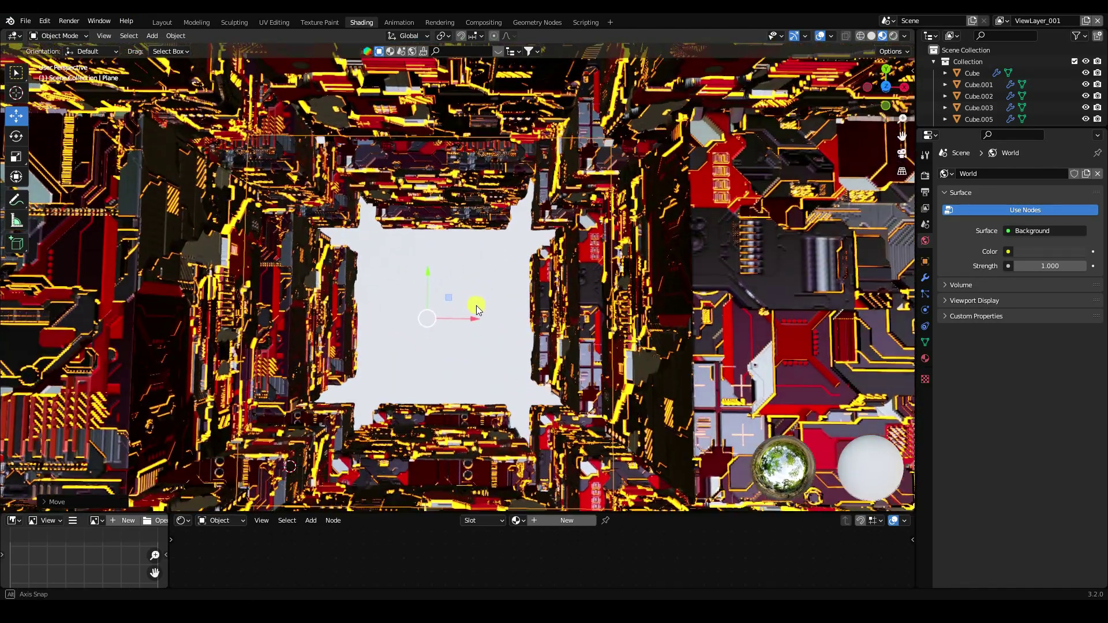
Duplicate Cube.003 several times, placing the copies around the central opening.
{"action": "left_click", "coordinate": [344, 306]}
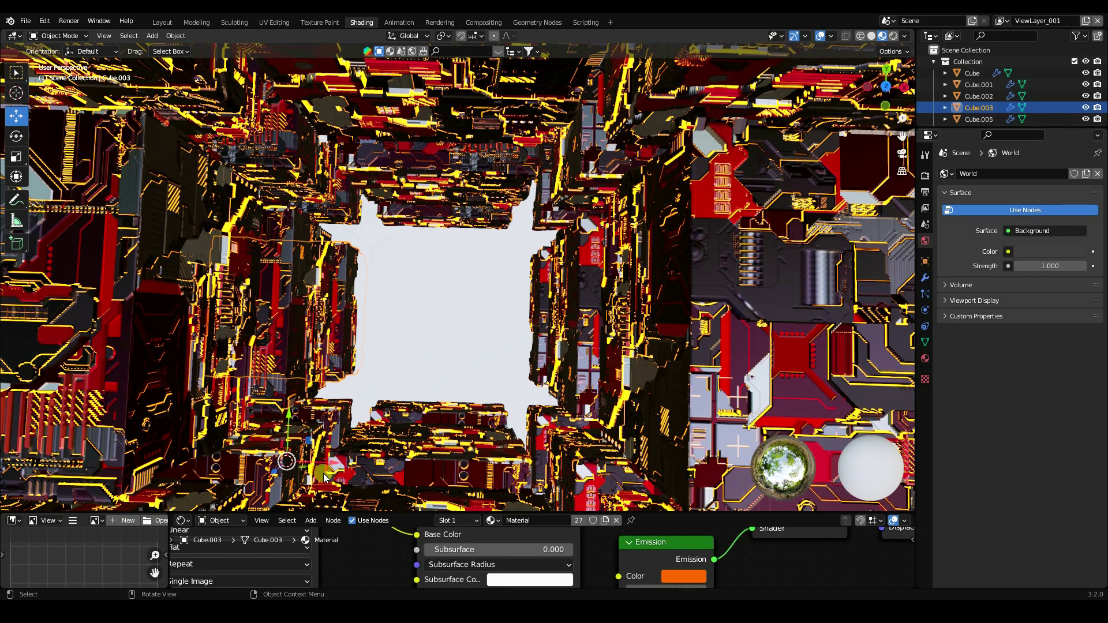
{"action": "key", "text": "shift+d"}
{"action": "left_click", "coordinate": [364, 258]}
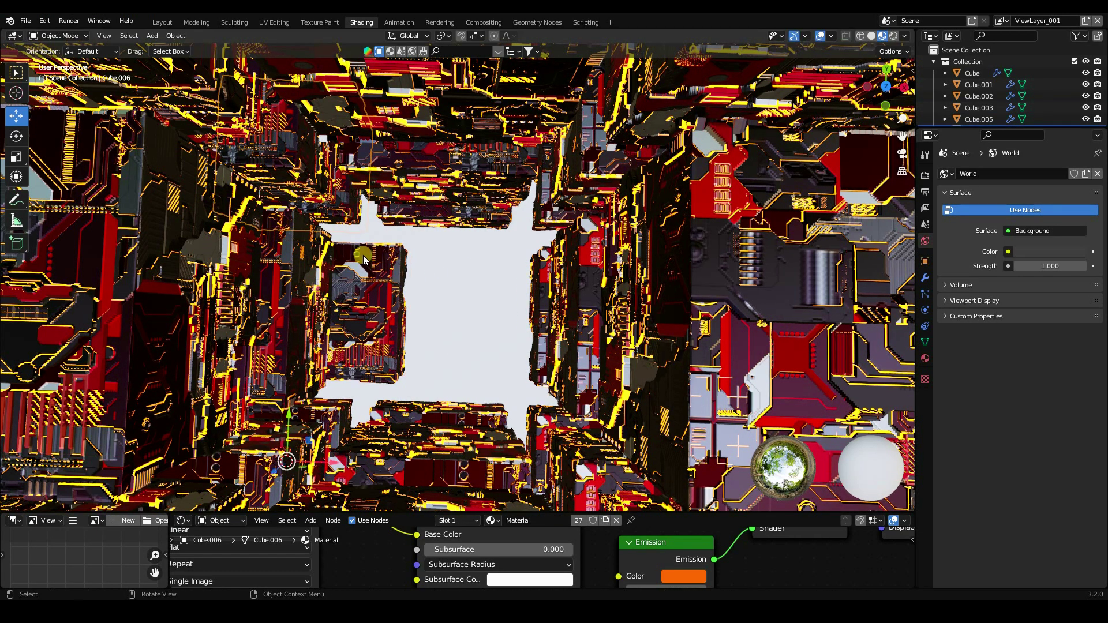
{"action": "key", "text": "shift+d"}
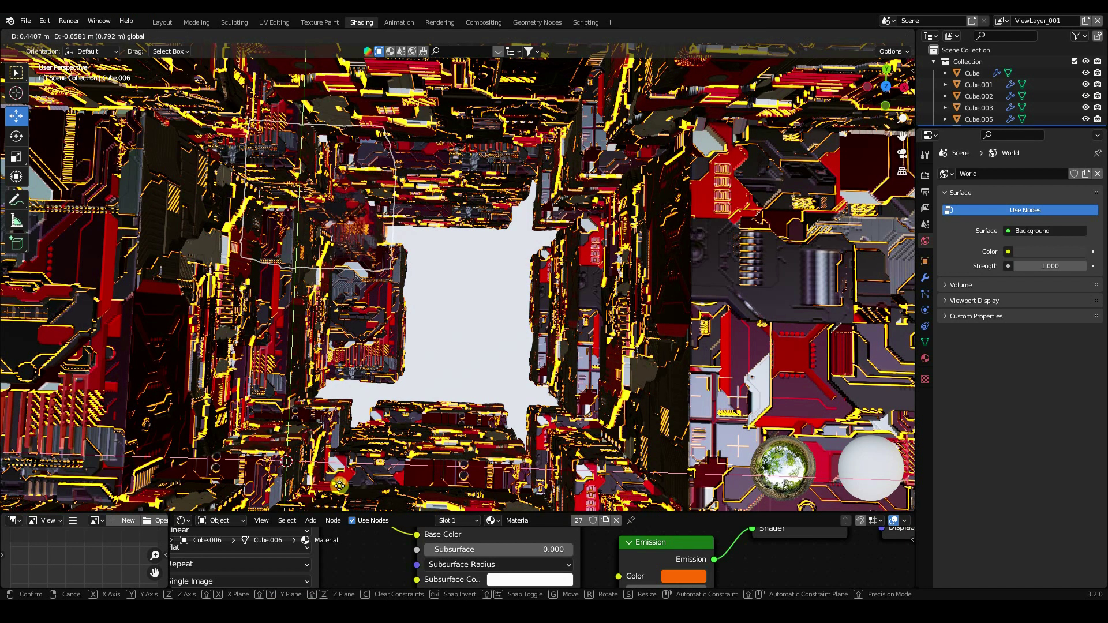
{"action": "left_click", "coordinate": [449, 222]}
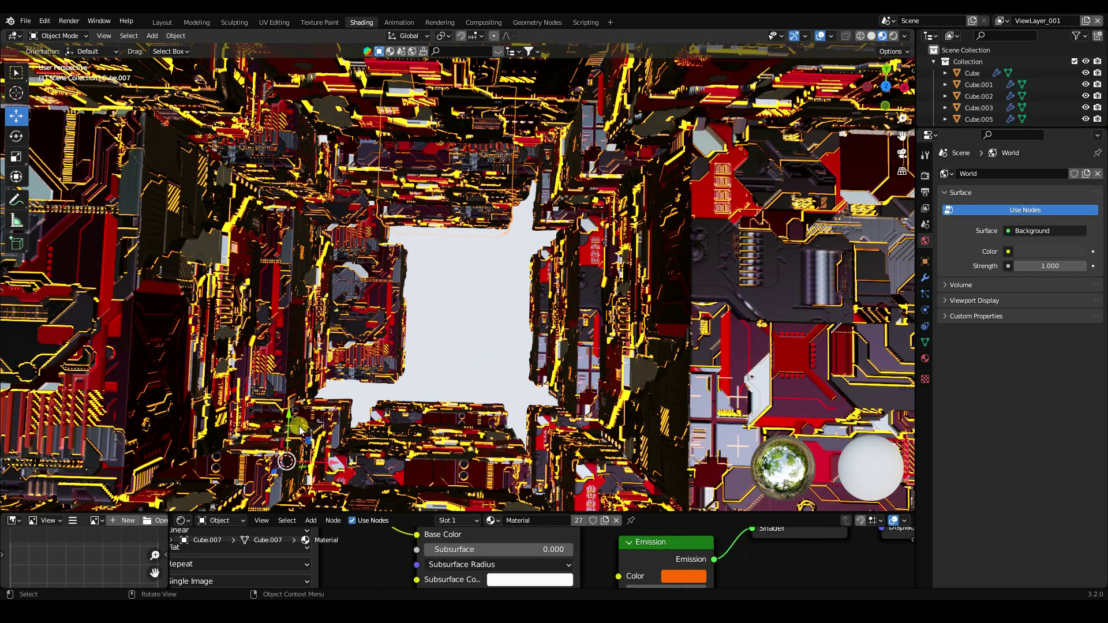
{"action": "left_click_drag", "start_coordinate": [299, 430], "coordinate": [294, 496]}
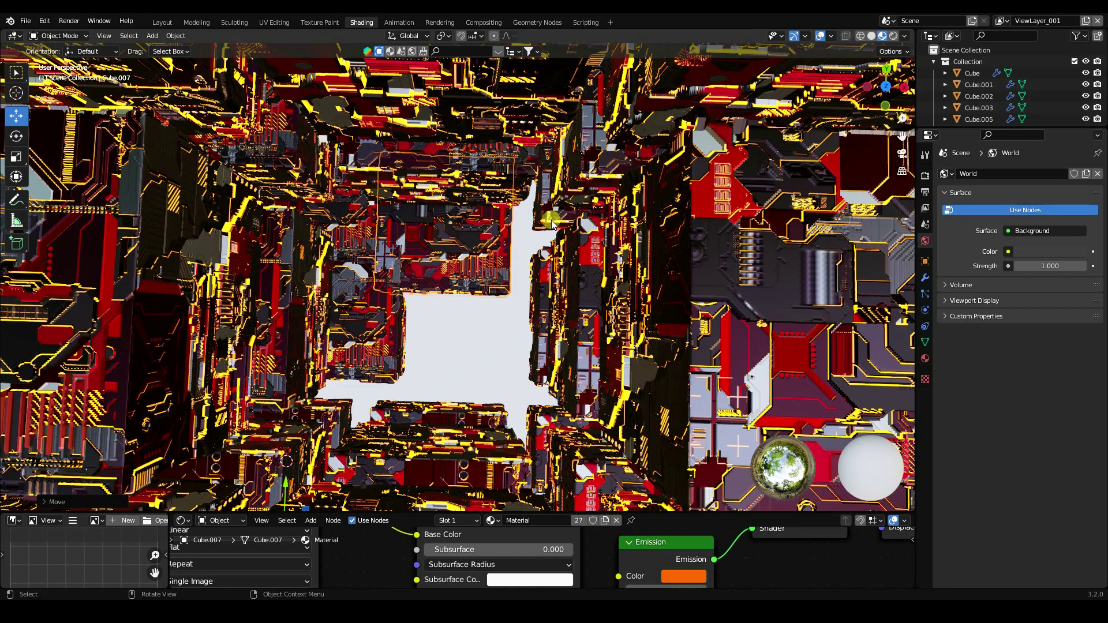
{"action": "key", "text": "shift+d"}
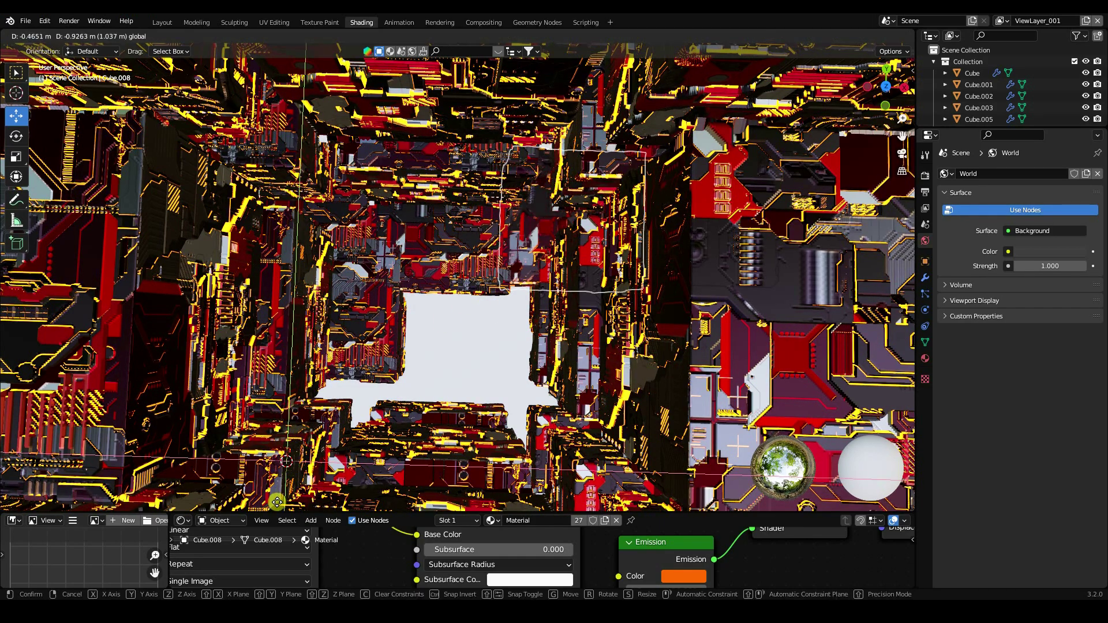
{"action": "left_click", "coordinate": [381, 465]}
Reposition Cube, Cube.002 and Cube.012 to new spots around the opening.
{"action": "left_click", "coordinate": [542, 382]}
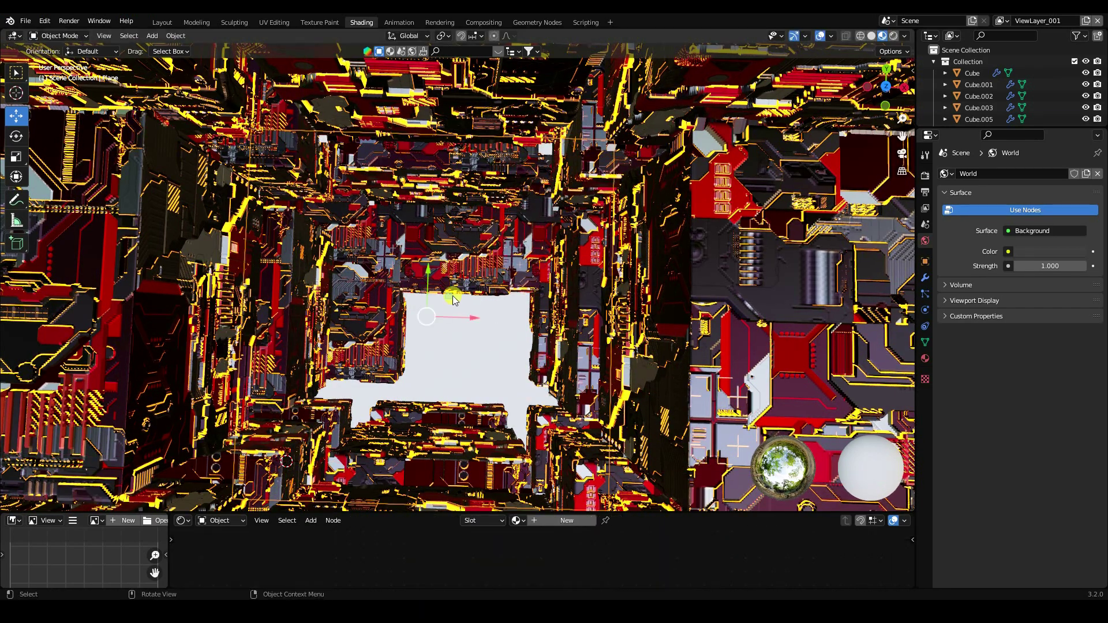
{"action": "left_click", "coordinate": [528, 345]}
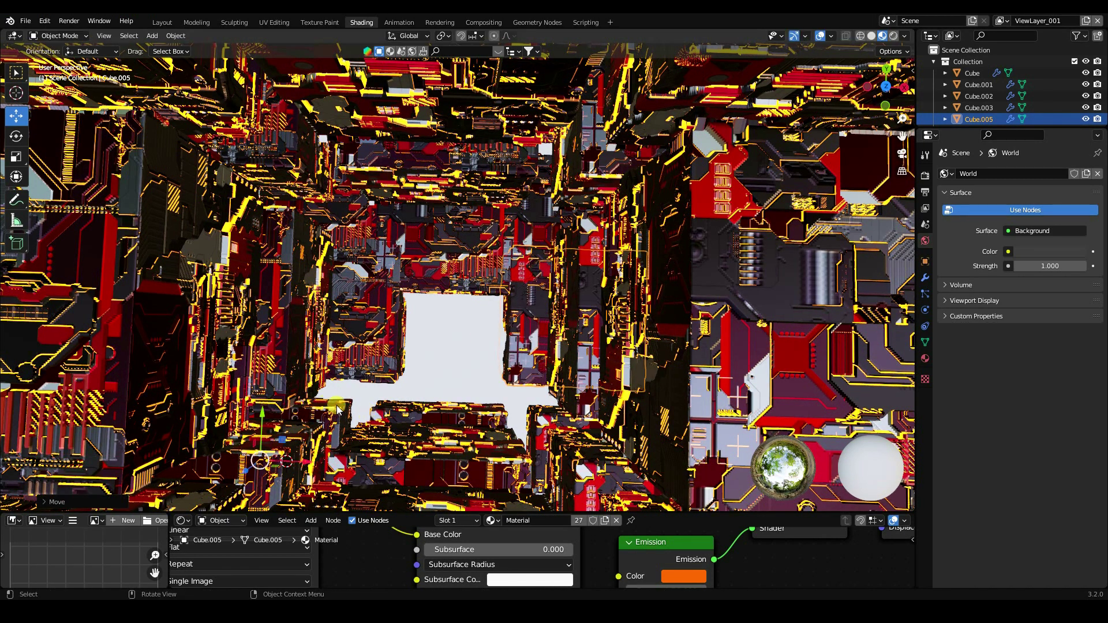
{"action": "left_click", "coordinate": [330, 425]}
{"action": "key", "text": "g"}
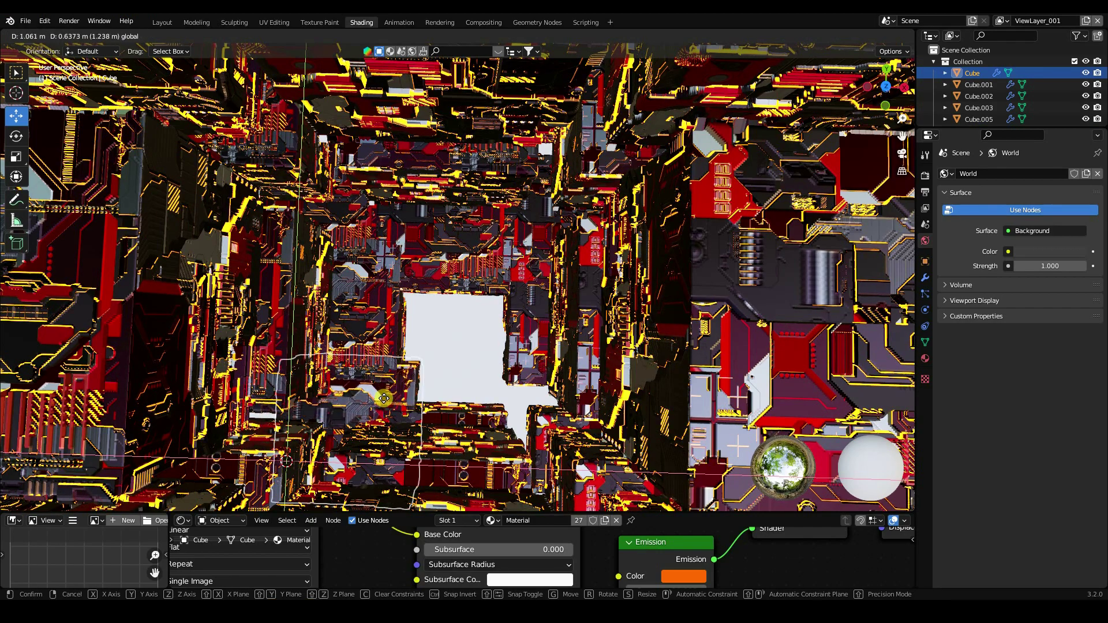
{"action": "left_click", "coordinate": [534, 424]}
{"action": "left_click", "coordinate": [537, 421]}
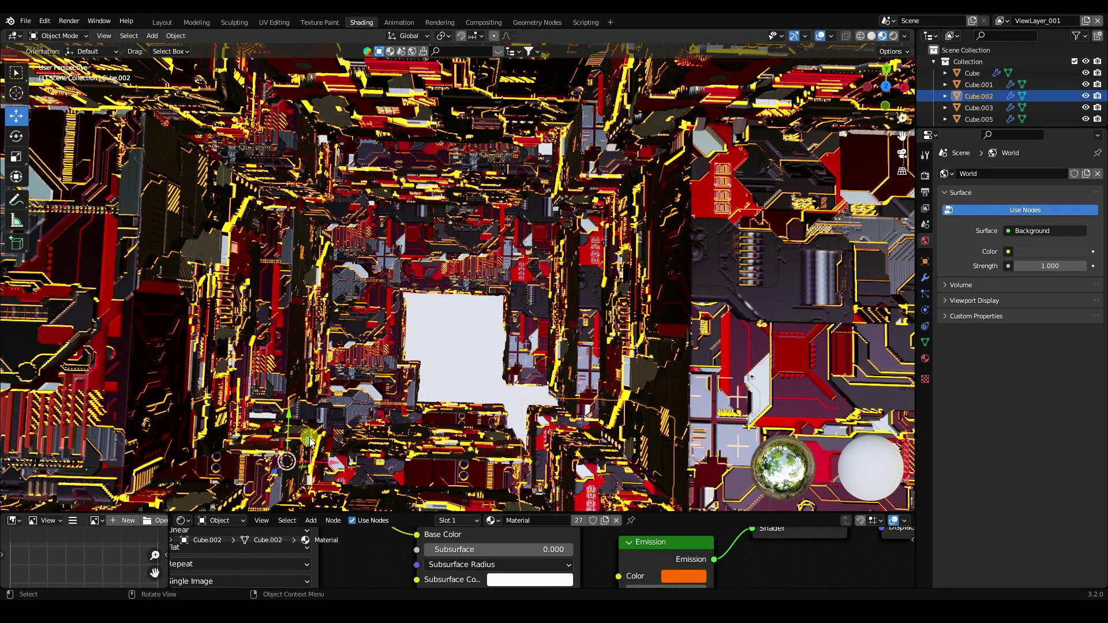
{"action": "key", "text": "g"}
{"action": "left_click", "coordinate": [268, 398]}
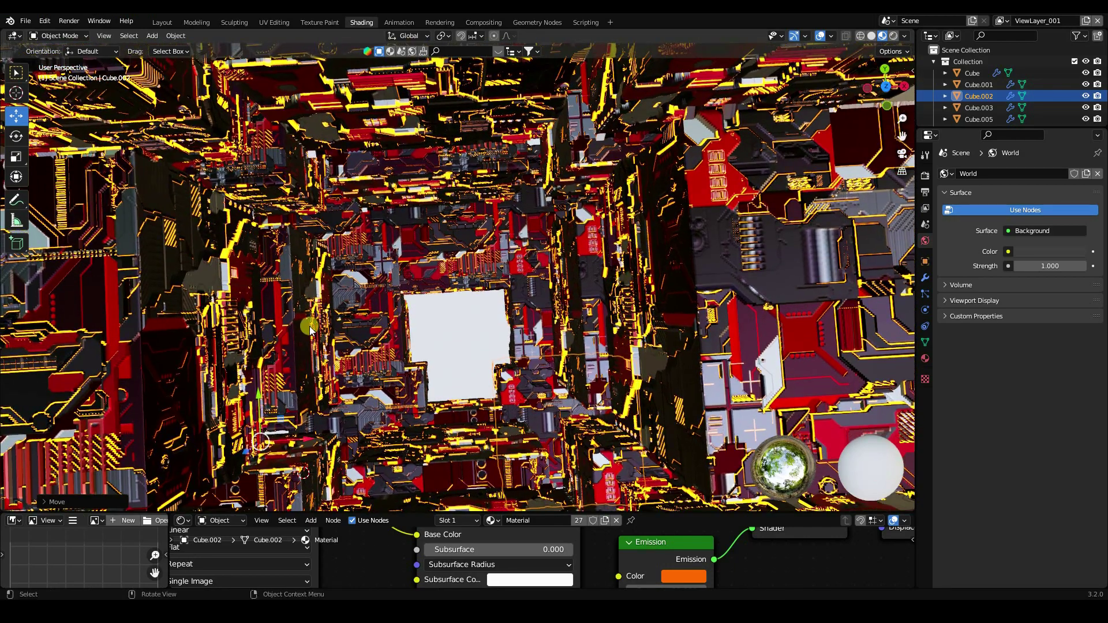
{"action": "left_click", "coordinate": [333, 348]}
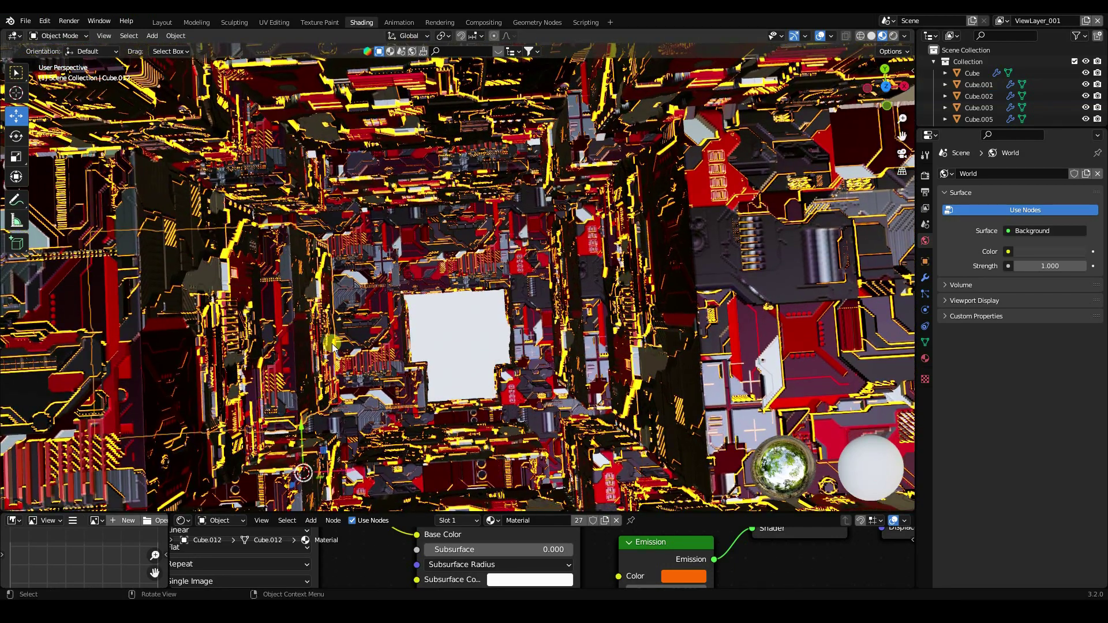
{"action": "key", "text": "g"}
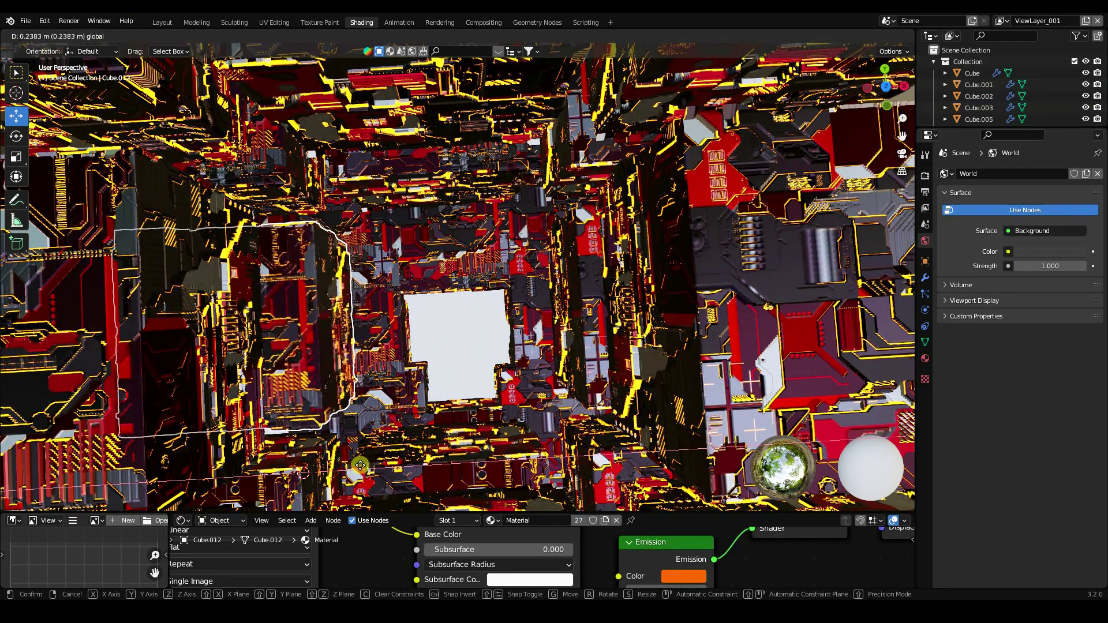
{"action": "left_click", "coordinate": [225, 304]}
Move Cube.014 toward the corridor's centre-right, checking its placement in wireframe.
{"action": "left_click", "coordinate": [298, 416]}
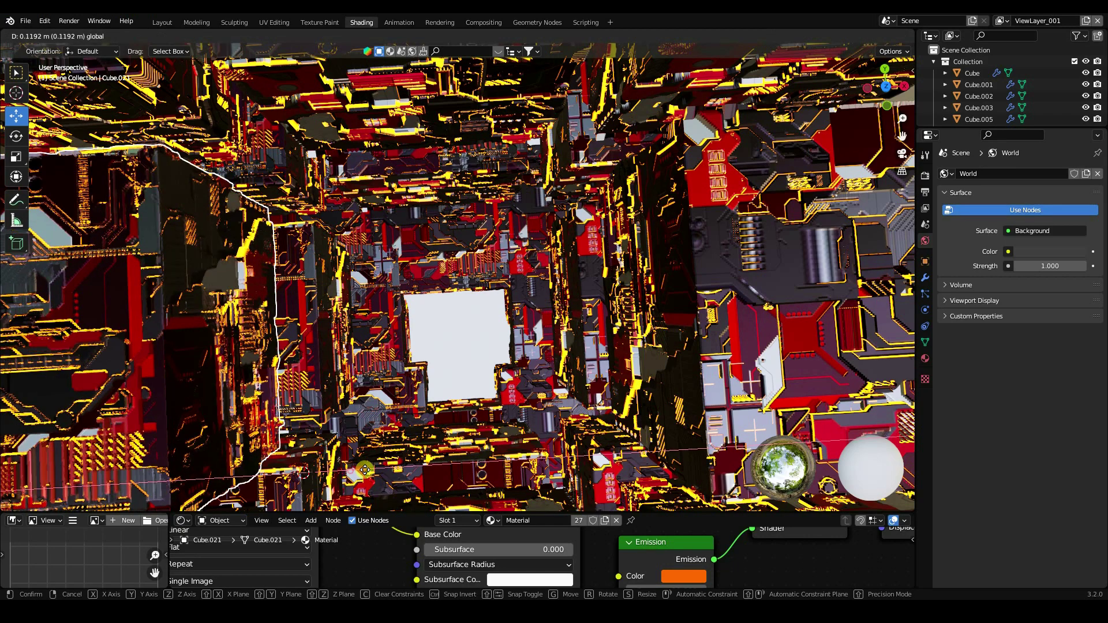
{"action": "left_click", "coordinate": [423, 189]}
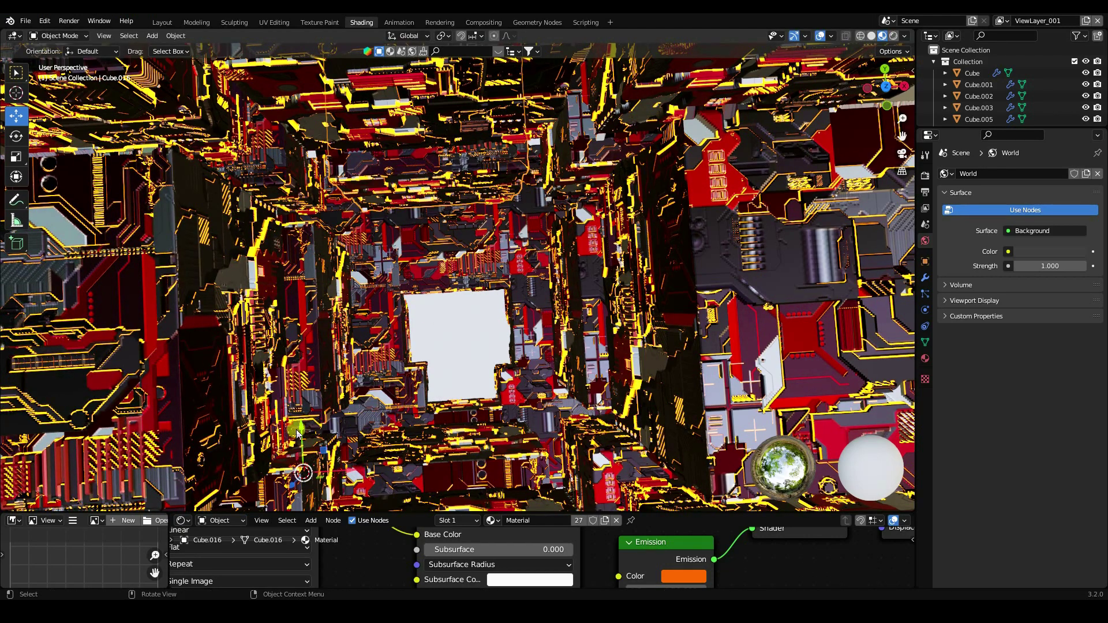
{"action": "left_click", "coordinate": [559, 334]}
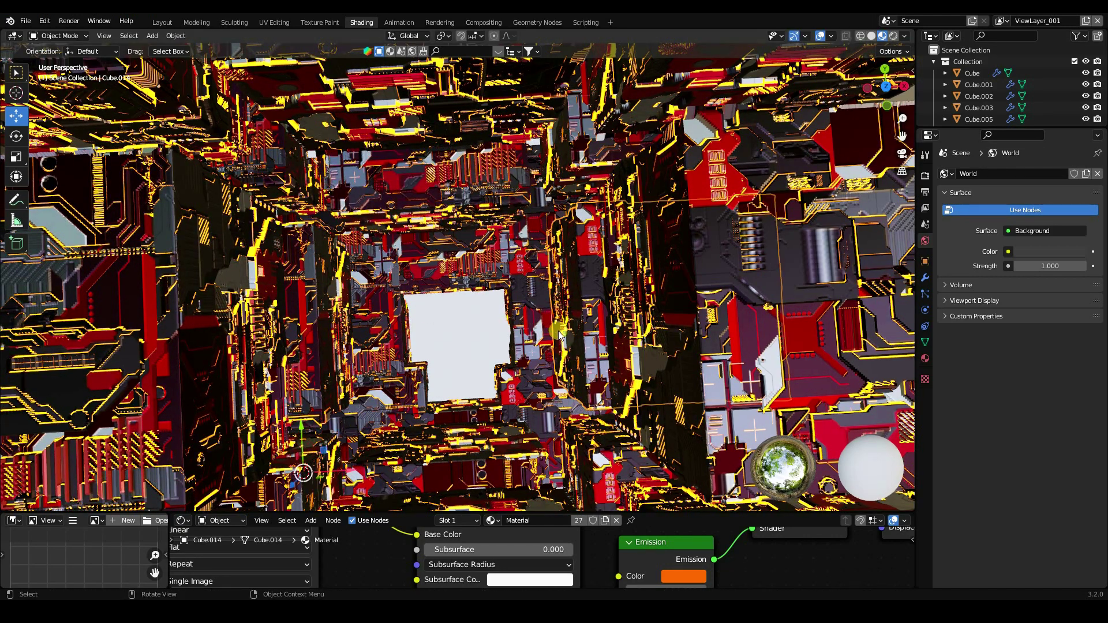
{"action": "left_click_drag", "start_coordinate": [335, 464], "coordinate": [623, 348]}
{"action": "key", "text": "z"}
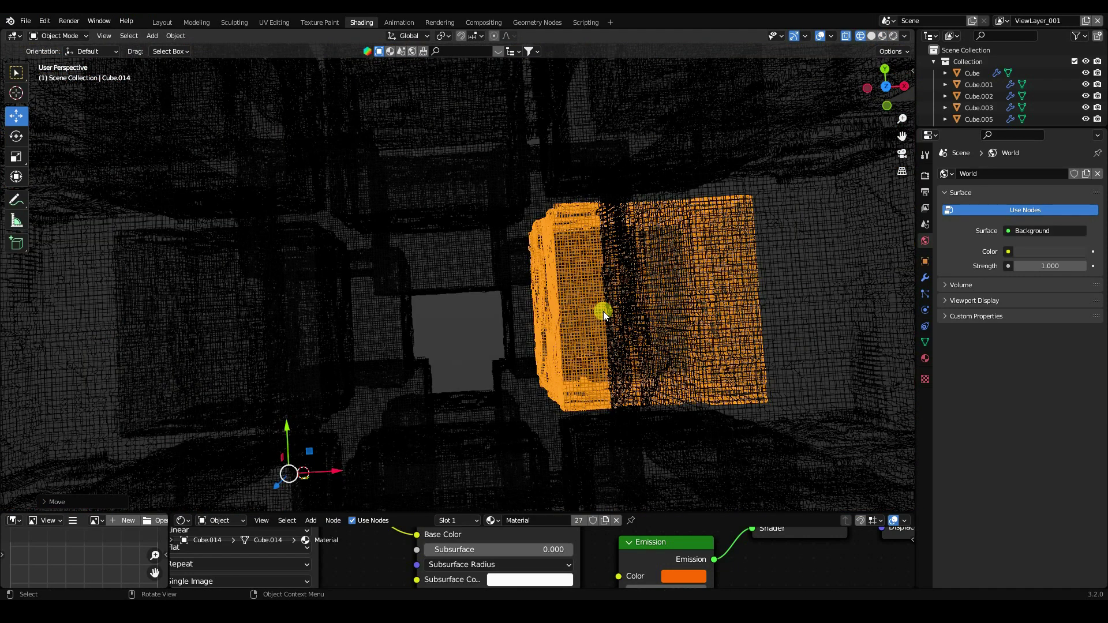
{"action": "left_click", "coordinate": [872, 36]}
{"action": "left_click", "coordinate": [882, 36]}
Shrink Cube.014 slightly and shift it to a new position.
{"action": "key", "text": "s"}
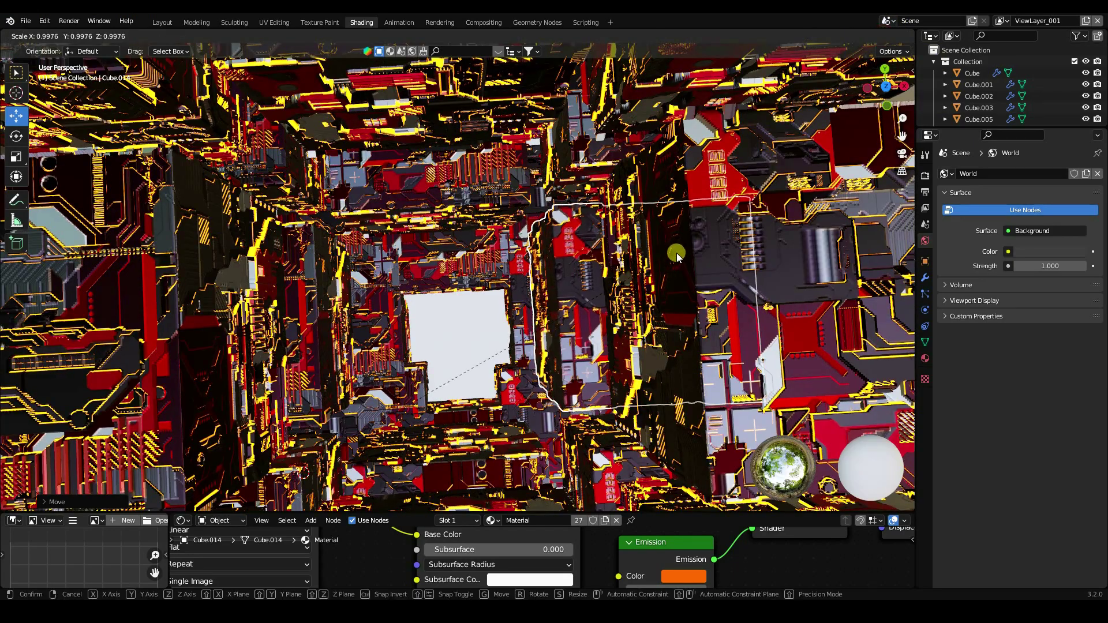
{"action": "left_click", "coordinate": [486, 364]}
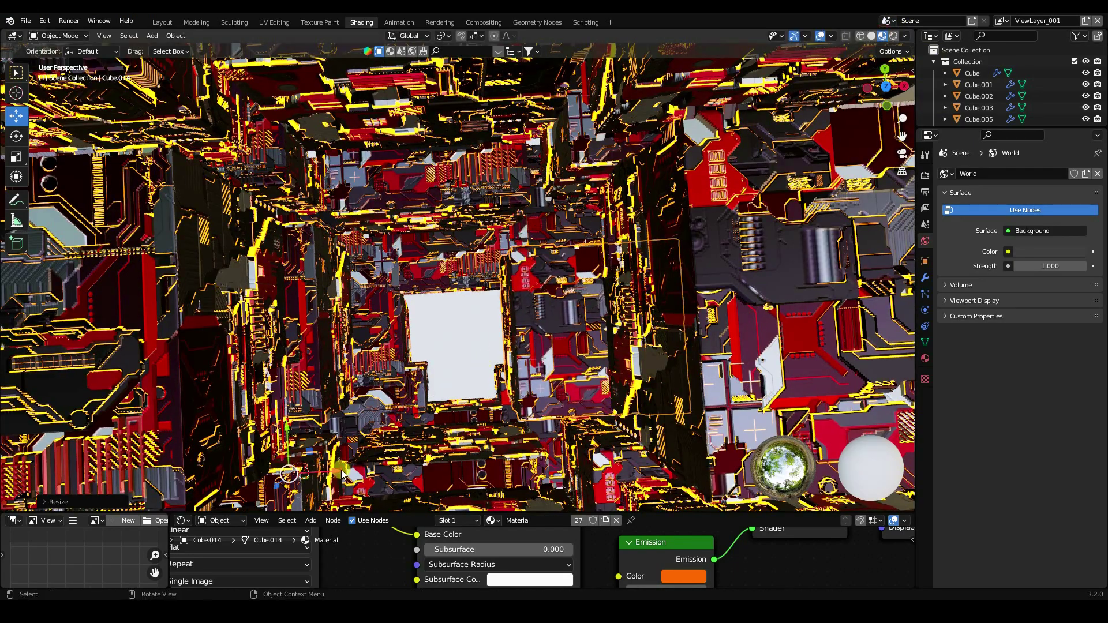
{"action": "key", "text": "g"}
{"action": "left_click", "coordinate": [375, 467]}
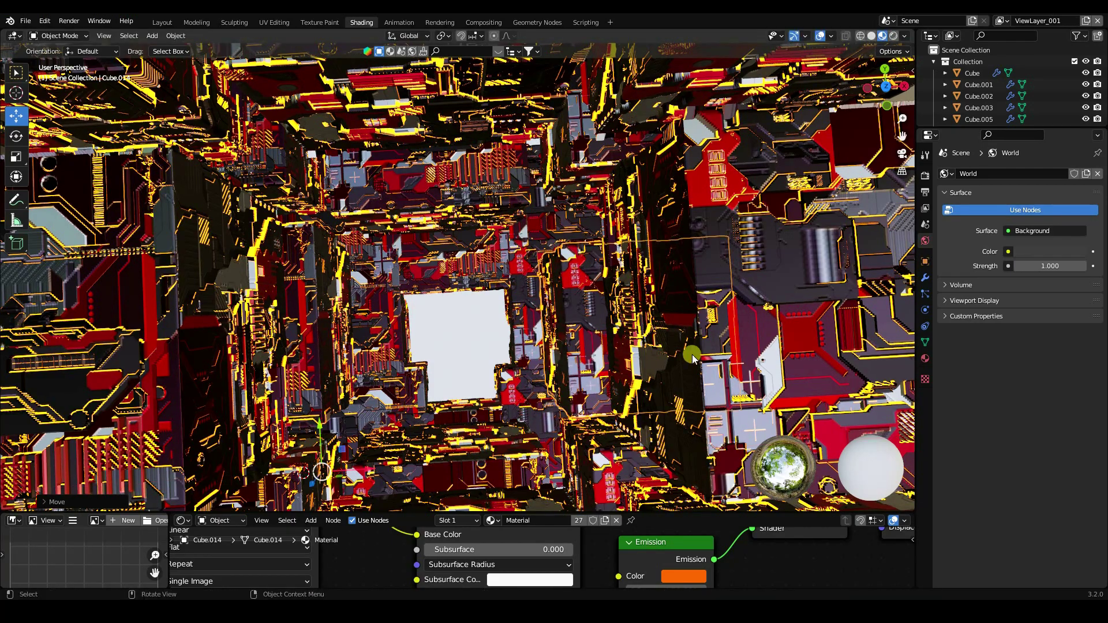
{"action": "left_click", "coordinate": [388, 440]}
{"action": "left_click", "coordinate": [359, 472]}
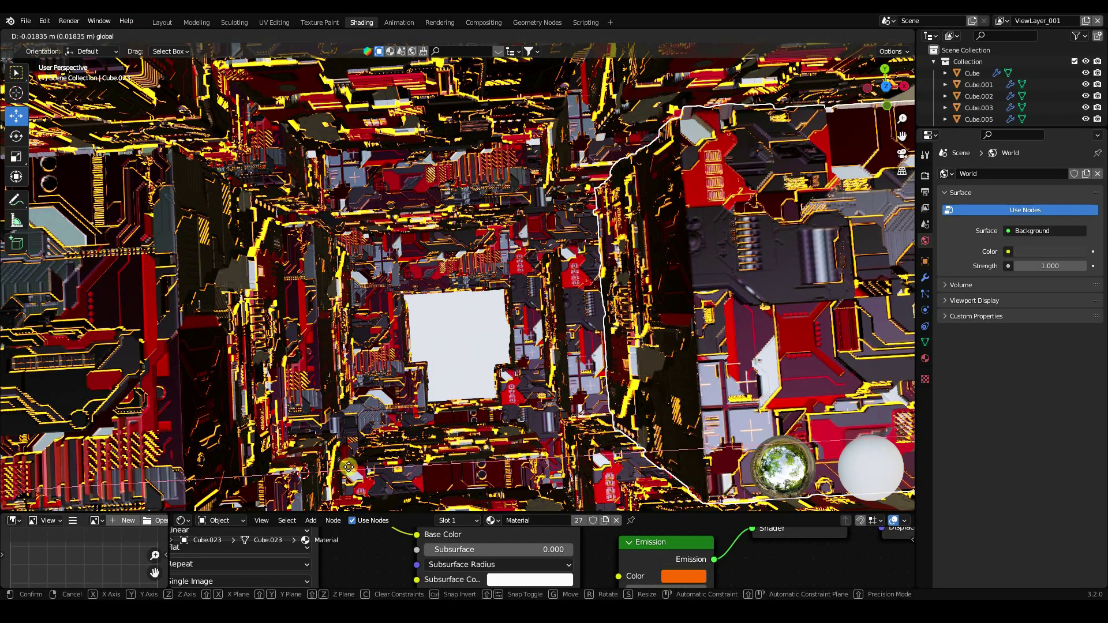
{"action": "middle_click_drag", "start_coordinate": [358, 472], "coordinate": [527, 352]}
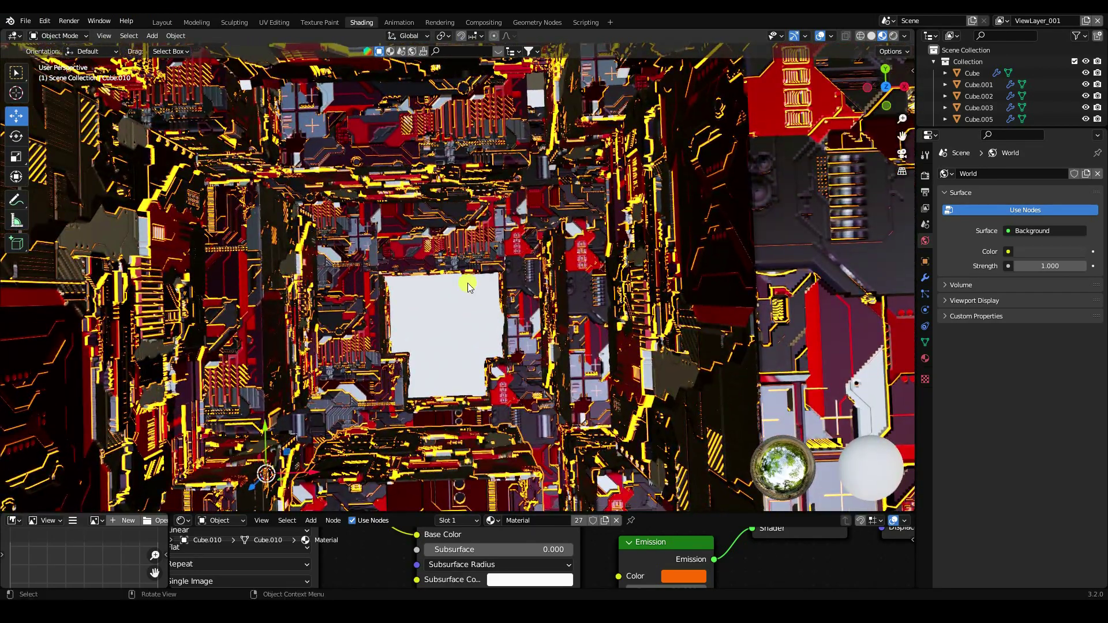
Add a camera and set its Rotation X value.
{"action": "left_click", "coordinate": [153, 36]}
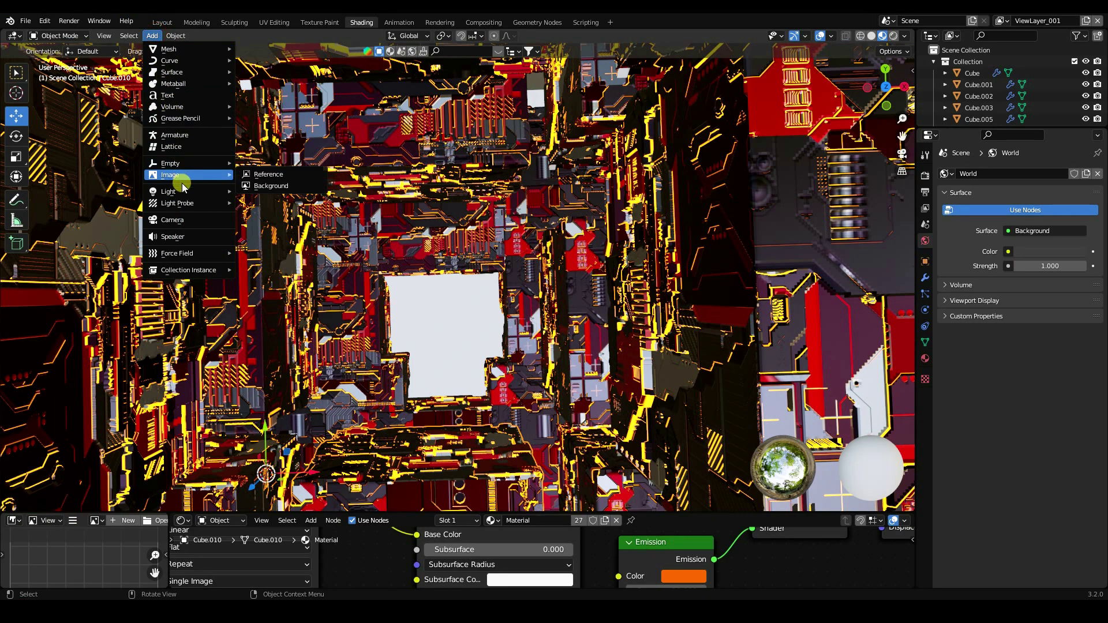
{"action": "left_click", "coordinate": [168, 223]}
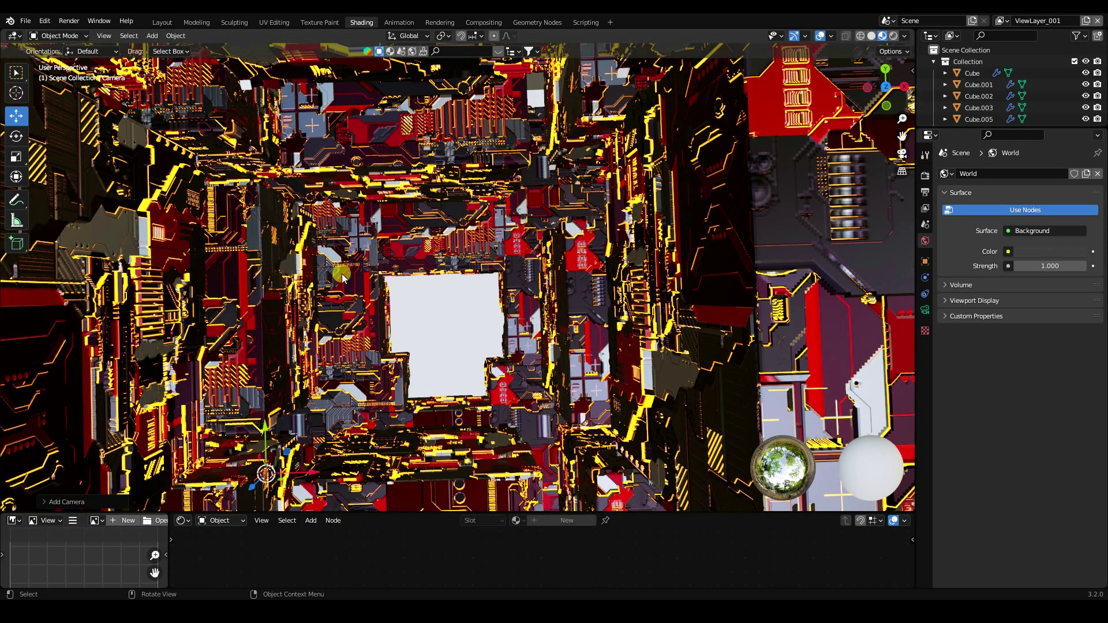
{"action": "left_click", "coordinate": [925, 261]}
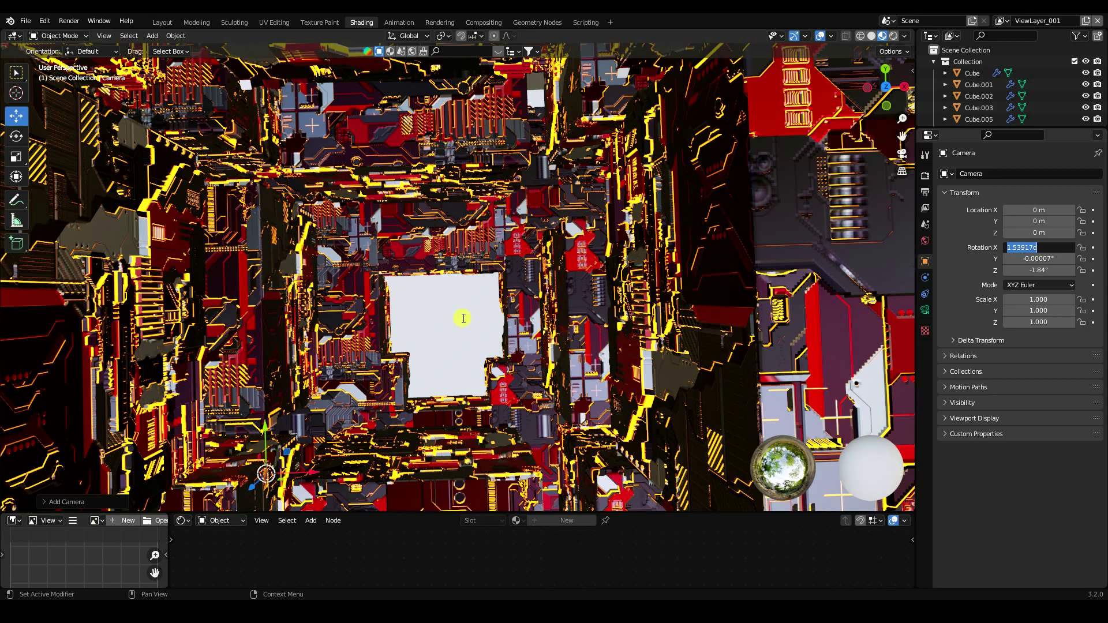
{"action": "key", "text": "Return"}
{"action": "scroll", "coordinate": [456, 314], "scroll_direction": "down", "scroll_amount": 5}
{"action": "middle_click_drag", "start_coordinate": [453, 317], "coordinate": [323, 357]}
{"action": "scroll", "coordinate": [317, 361], "scroll_direction": "down", "scroll_amount": 2}
Raise the camera to Z 7.8928 m, move it over the grid, and look through it.
{"action": "key", "text": "g"}
{"action": "key", "text": "z"}
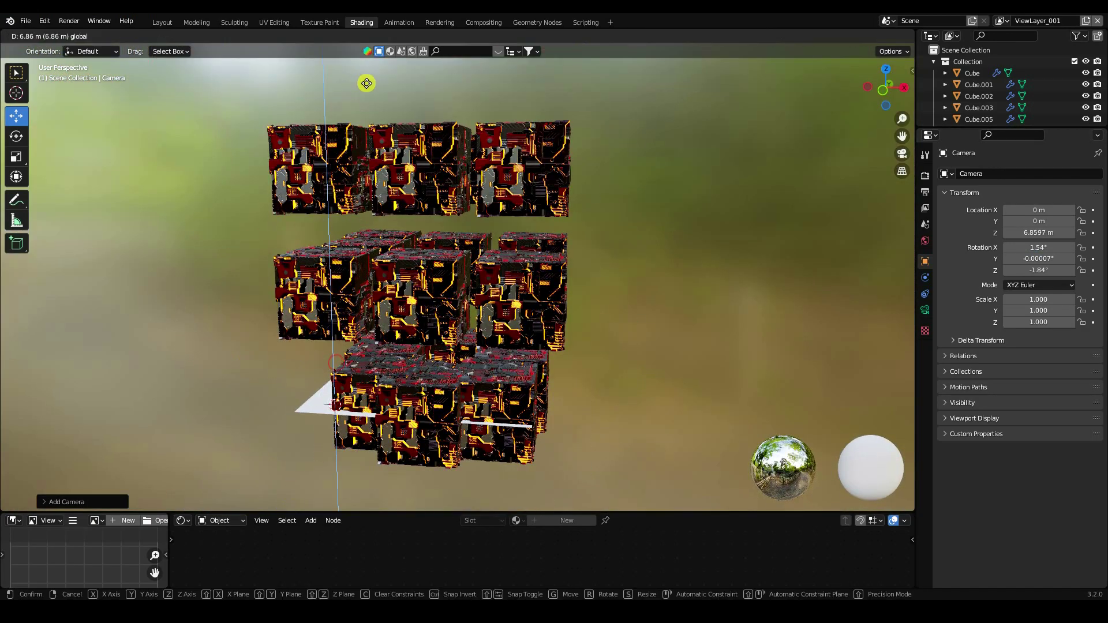
{"action": "left_click", "coordinate": [371, 81]}
{"action": "middle_click_drag", "start_coordinate": [375, 158], "coordinate": [371, 198]}
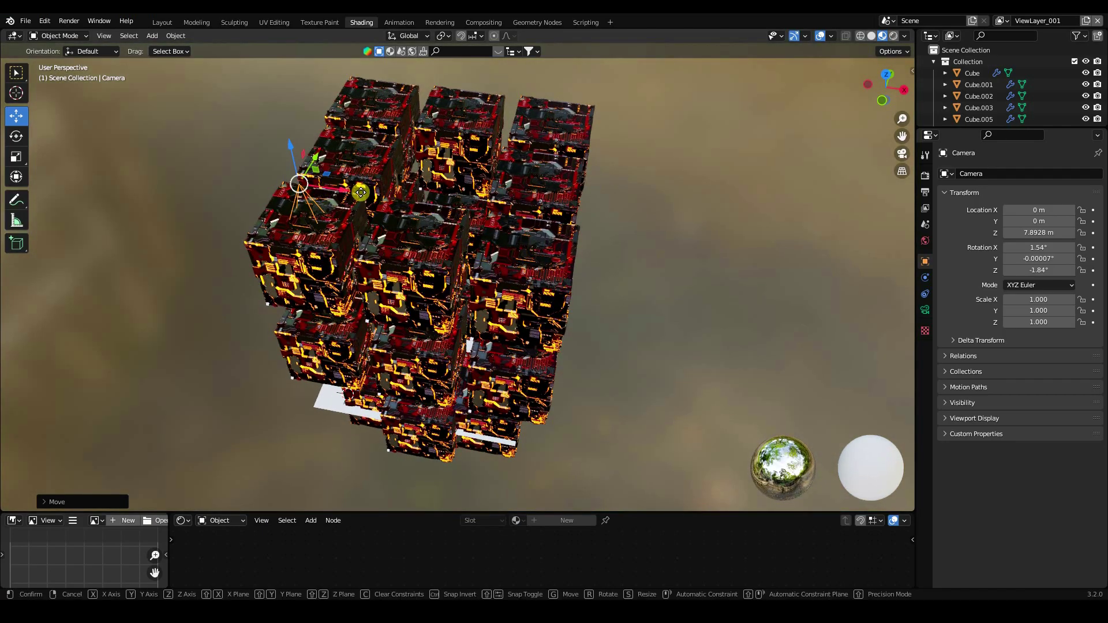
{"action": "left_click", "coordinate": [478, 223]}
{"action": "middle_click_drag", "start_coordinate": [469, 217], "coordinate": [438, 230]}
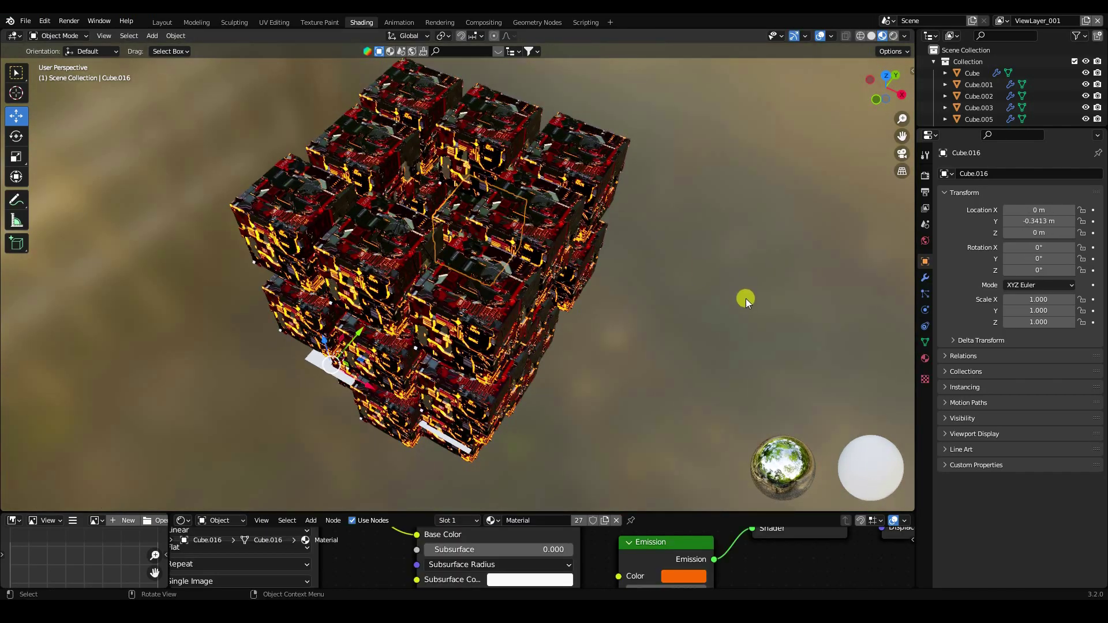
{"action": "left_click", "coordinate": [399, 219]}
{"action": "left_click_drag", "start_coordinate": [403, 210], "coordinate": [476, 142]}
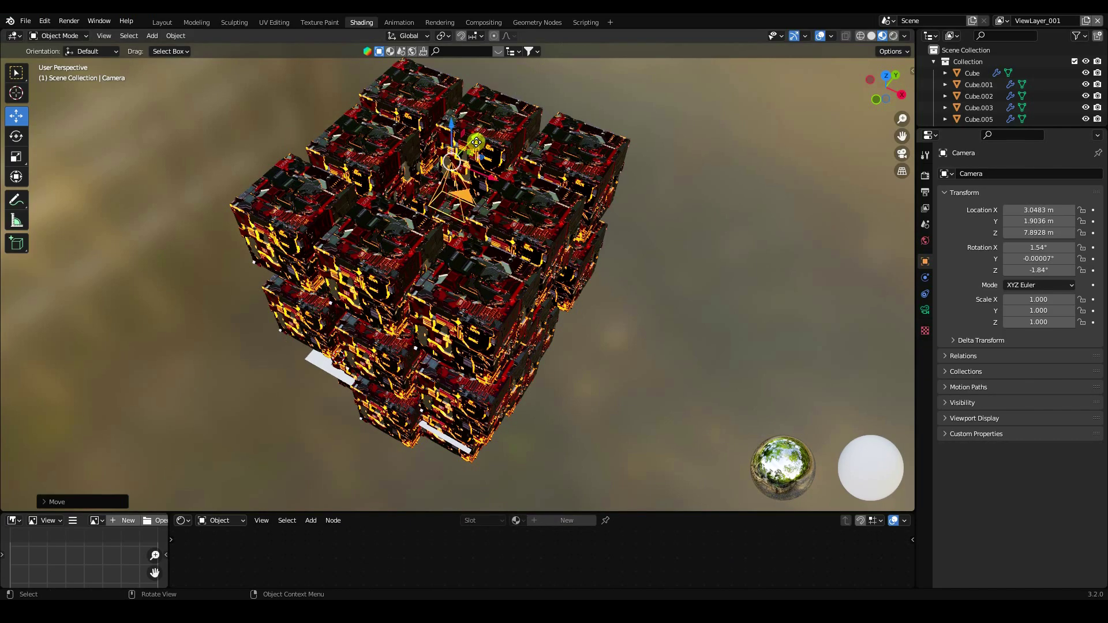
{"action": "key", "text": "KP_0"}
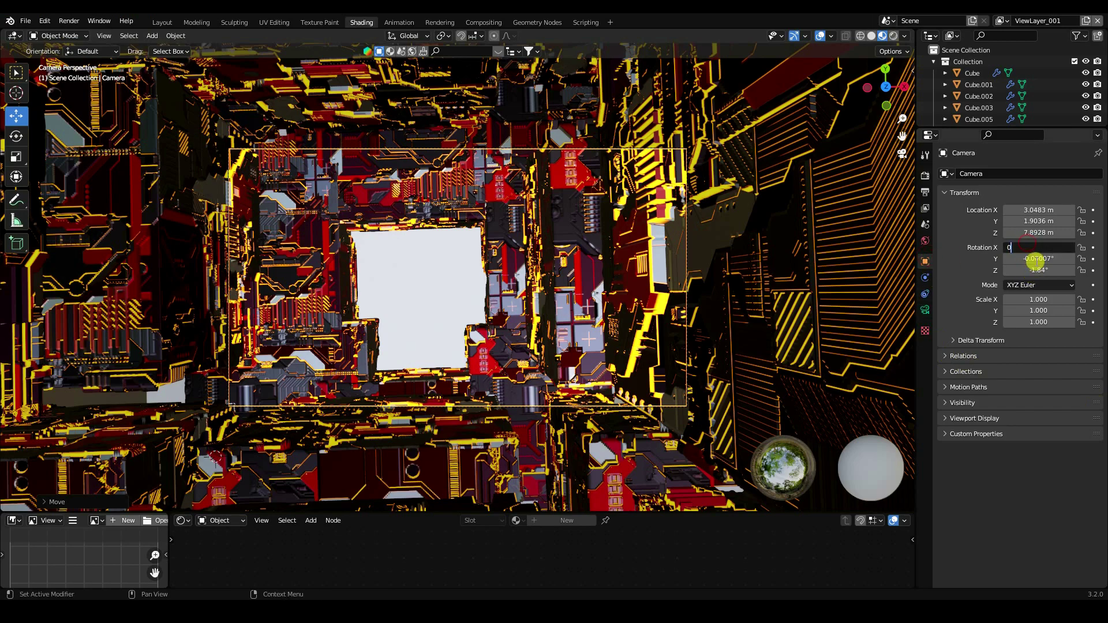
Zero the camera's X, Y and Z rotation and shift it to X 2.7283 m.
{"action": "key", "text": "Return"}
{"action": "key", "text": "BackSpace"}
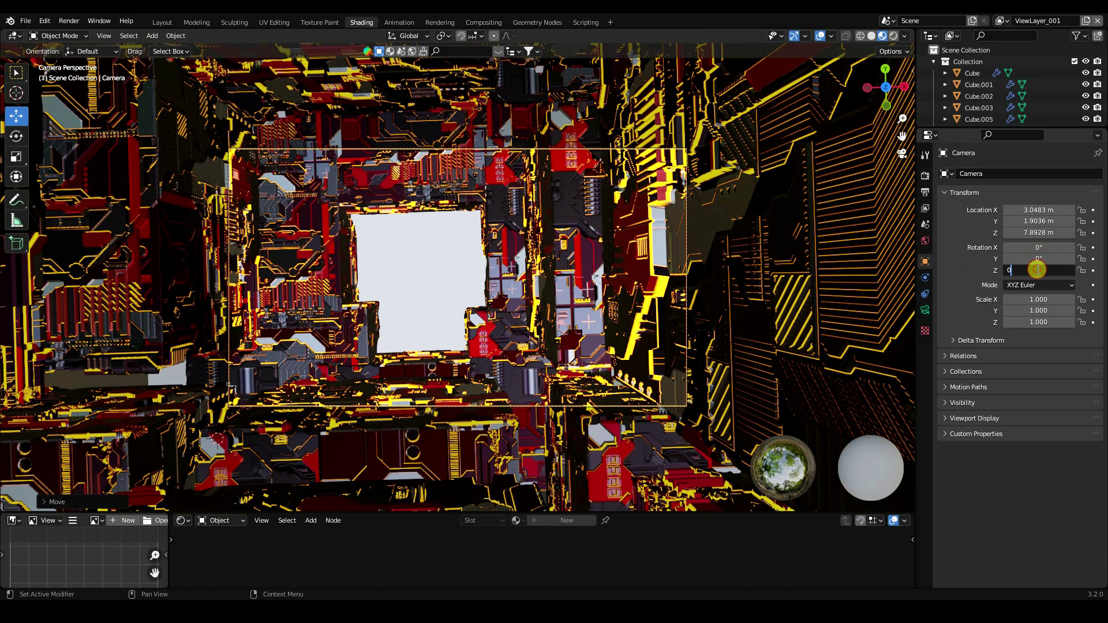
{"action": "type", "text": "0"}
{"action": "key", "text": "Return"}
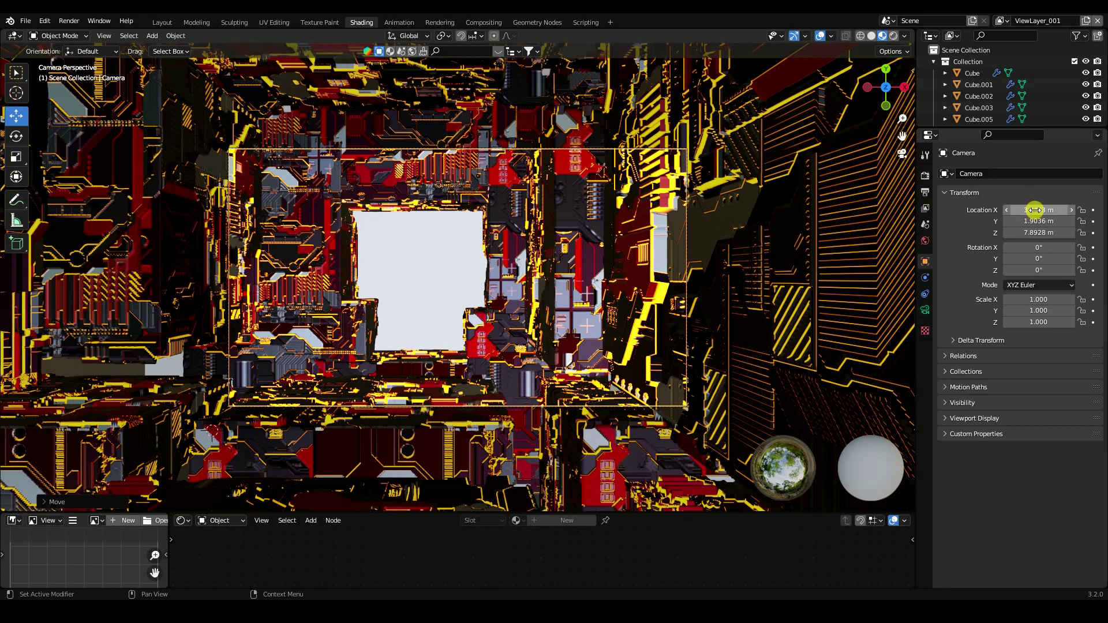
{"action": "left_click_drag", "start_coordinate": [1034, 212], "coordinate": [133, 240]}
Give the camera a 35 mm focal length, Location Y 1.8436 m, and adjust its Z.
{"action": "left_click", "coordinate": [925, 311]}
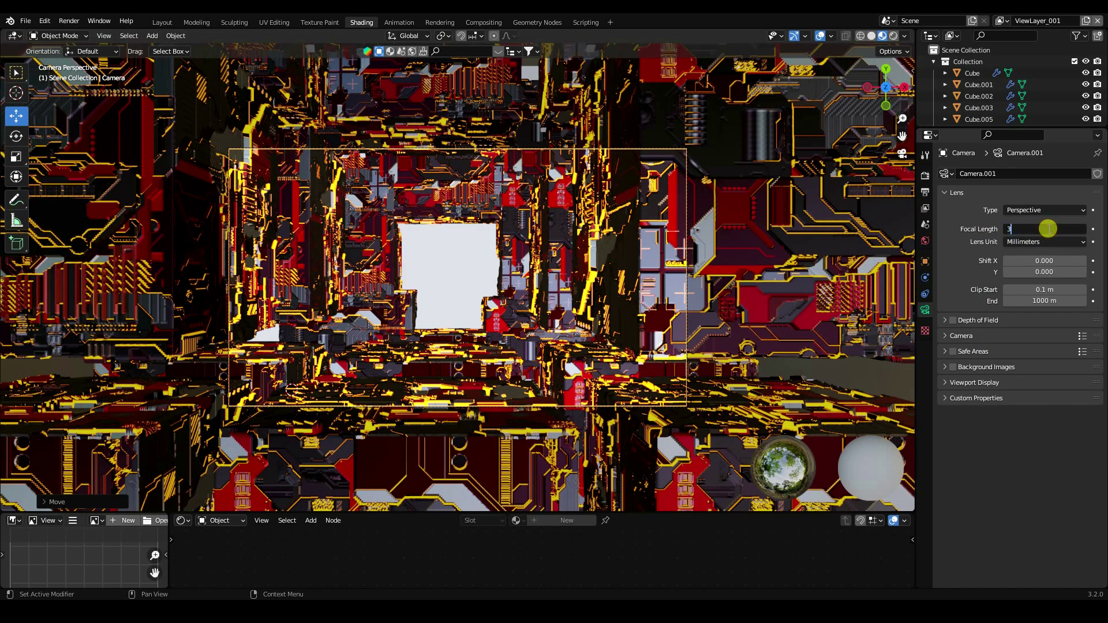
{"action": "key", "text": "Return"}
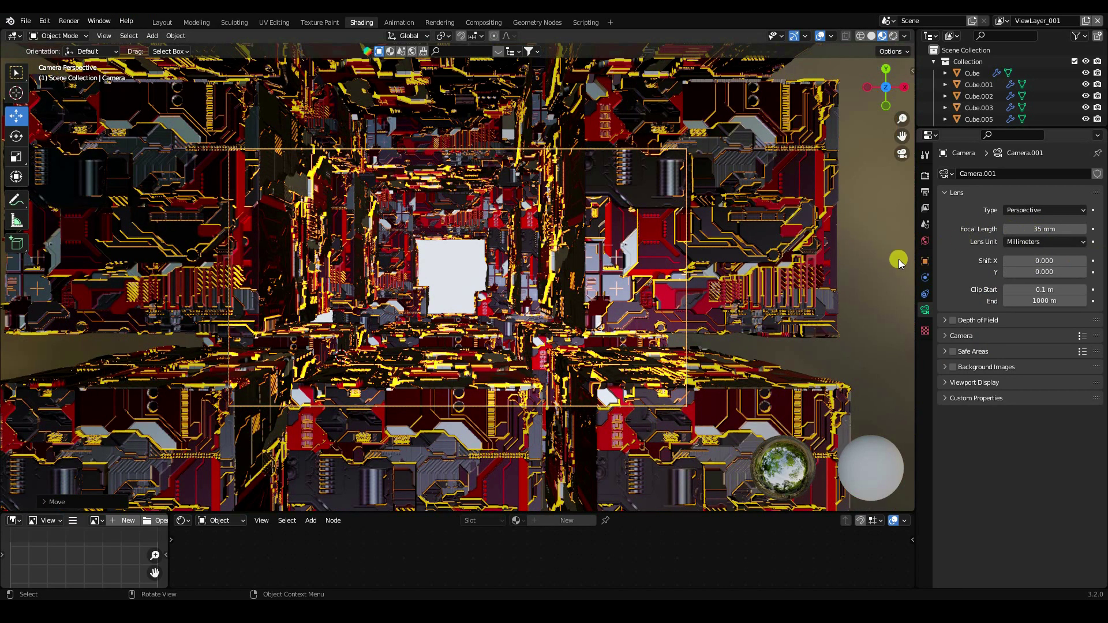
{"action": "left_click", "coordinate": [926, 259]}
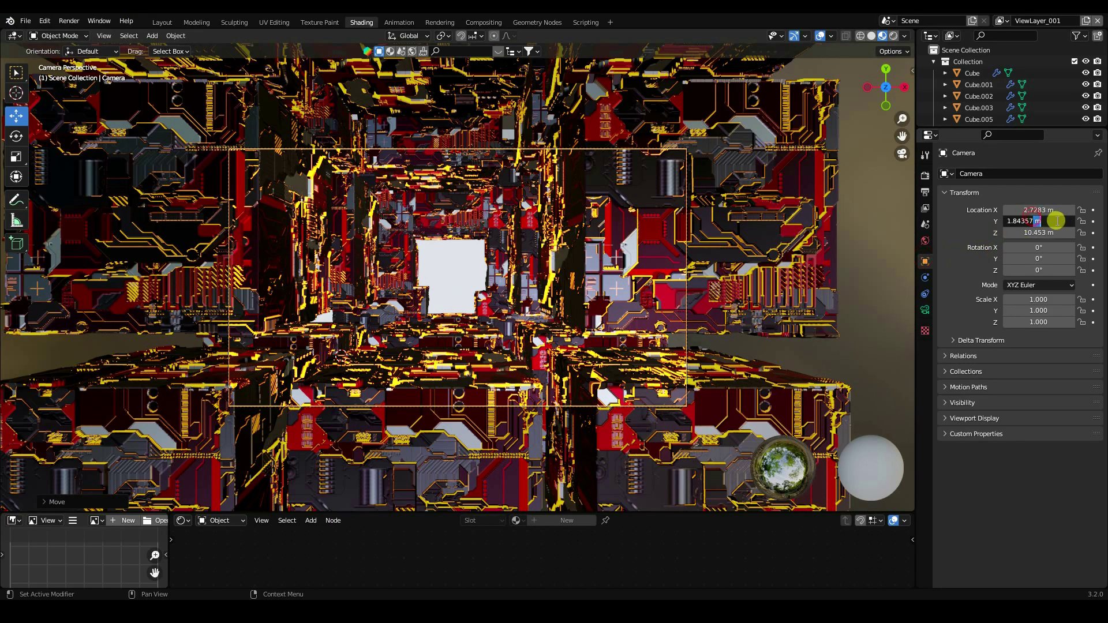
{"action": "key", "text": "Return"}
{"action": "left_click_drag", "start_coordinate": [1037, 232], "coordinate": [942, 241]}
Shift Cube.018 to Y 0.8683 m and along X, then slide Cube.015 along Y.
{"action": "left_click", "coordinate": [172, 421]}
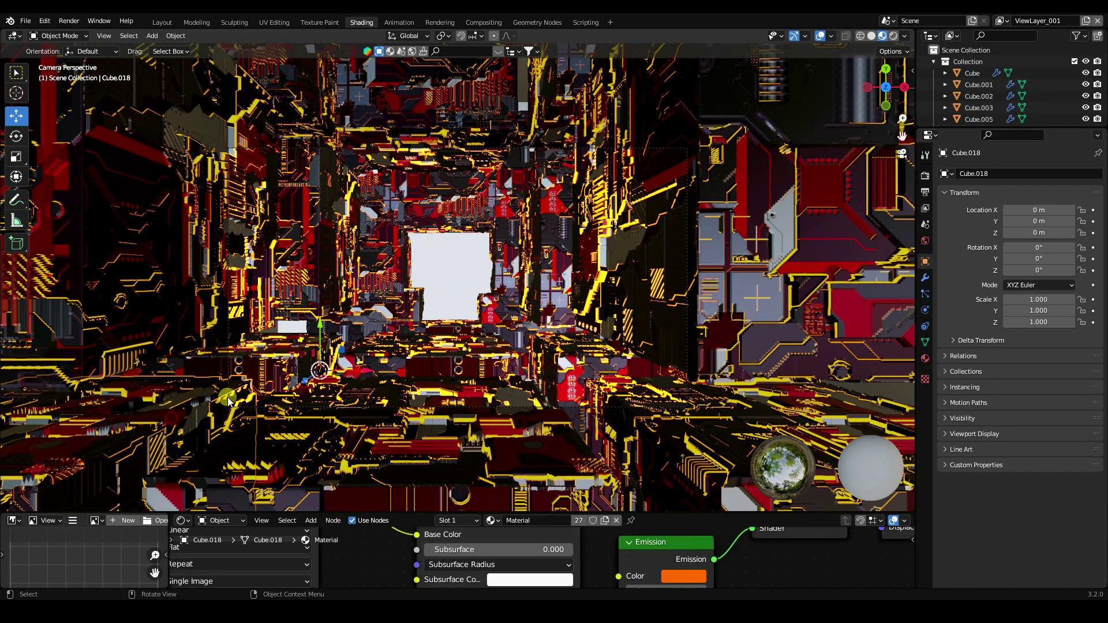
{"action": "left_click_drag", "start_coordinate": [321, 332], "coordinate": [317, 271]}
{"action": "key", "text": "g"}
{"action": "key", "text": "x"}
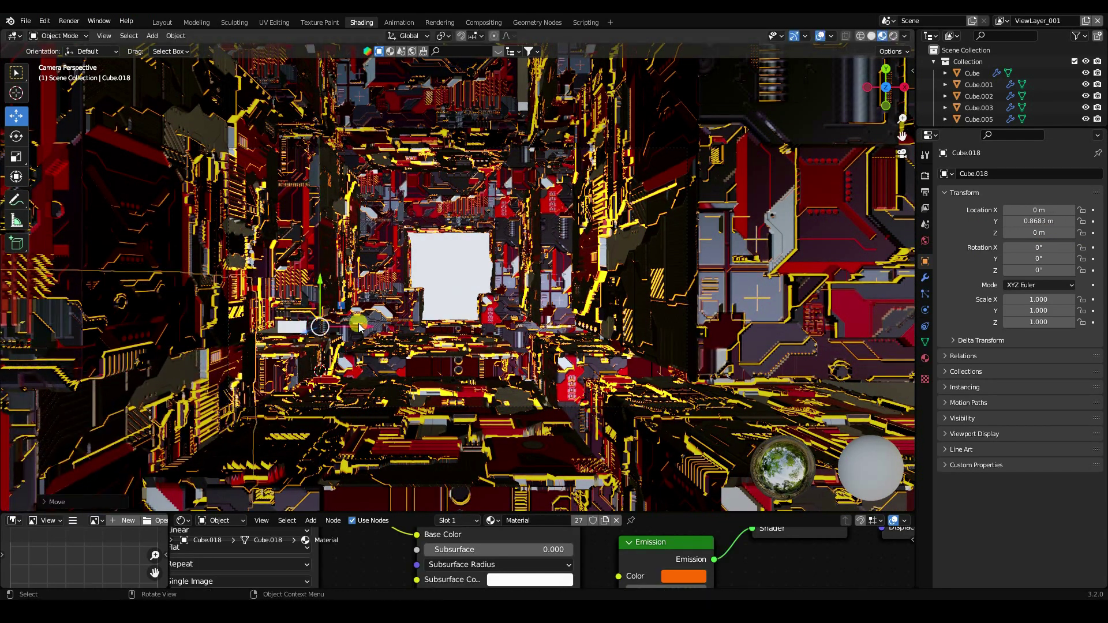
{"action": "left_click", "coordinate": [320, 174]}
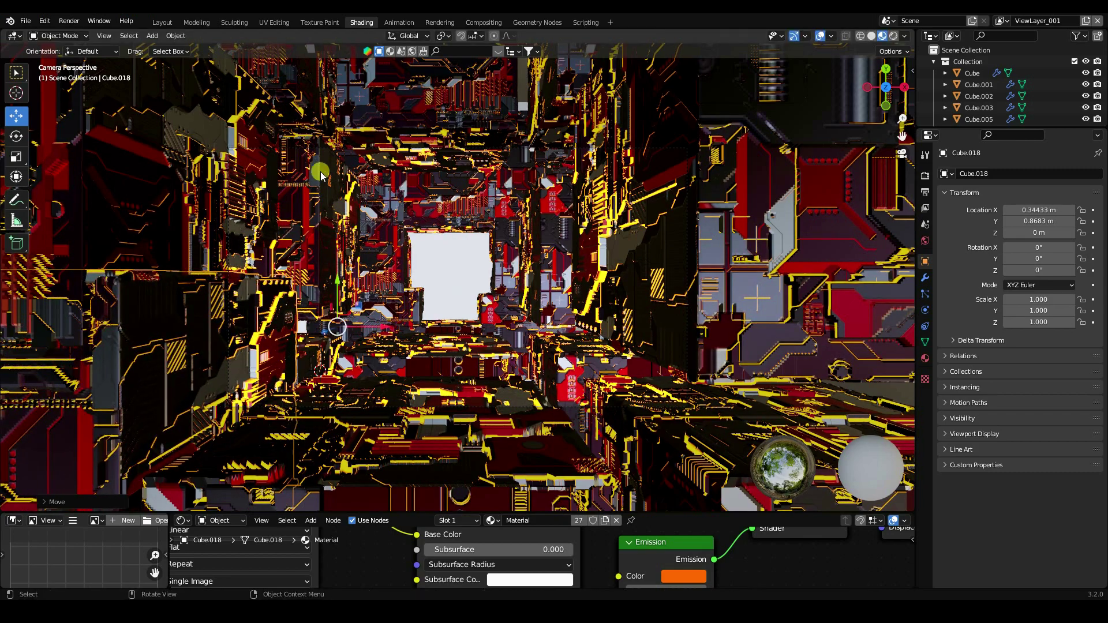
{"action": "left_click", "coordinate": [280, 143]}
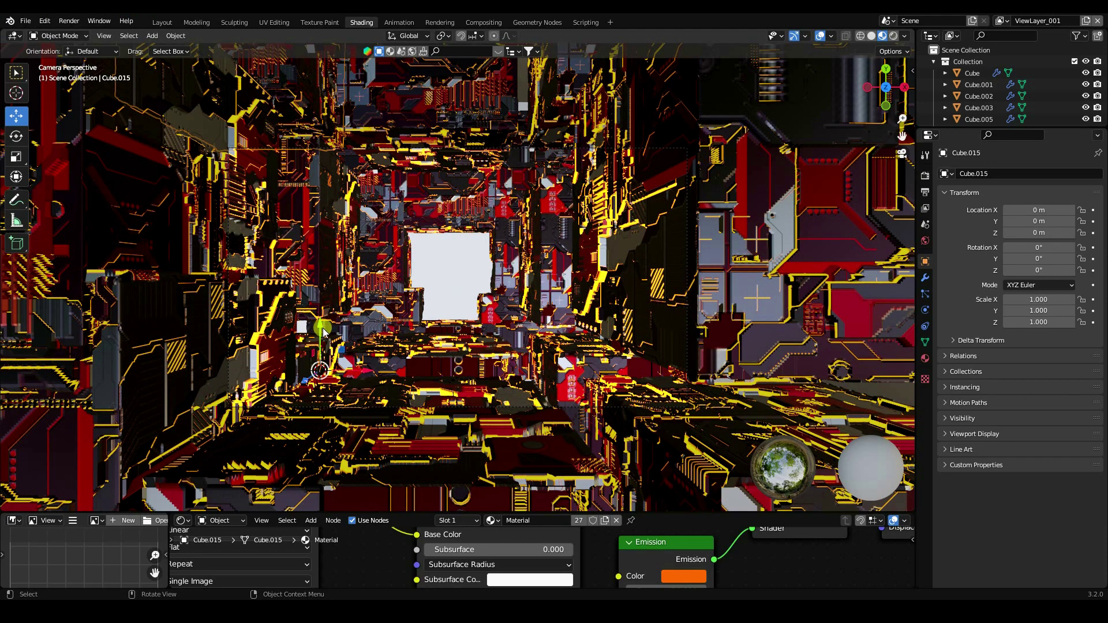
{"action": "left_click_drag", "start_coordinate": [321, 330], "coordinate": [324, 346]}
Raise the middle back cube Cube.007 upward along Z.
{"action": "middle_click_drag", "start_coordinate": [325, 346], "coordinate": [323, 310]}
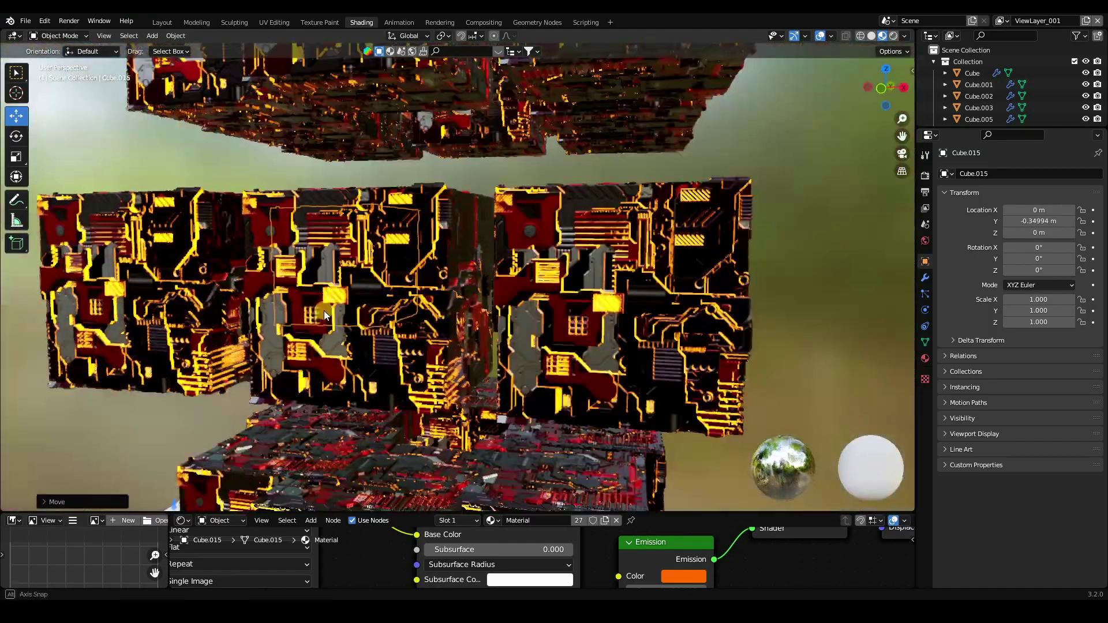
{"action": "scroll", "coordinate": [323, 310], "scroll_direction": "down", "scroll_amount": 4}
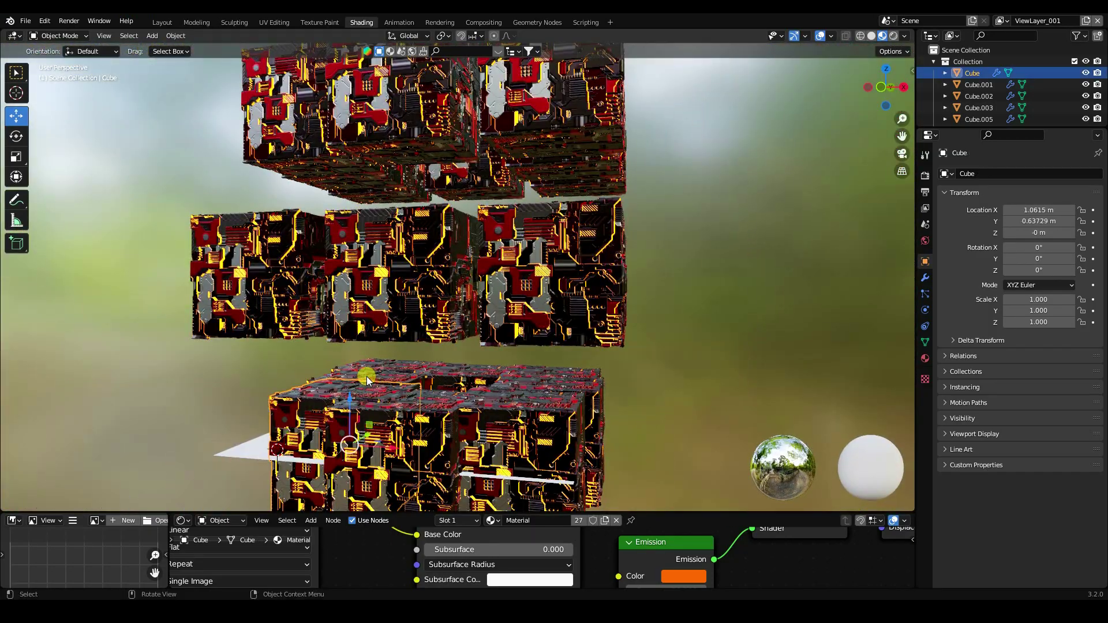
{"action": "left_click", "coordinate": [345, 392]}
{"action": "left_click", "coordinate": [429, 402]}
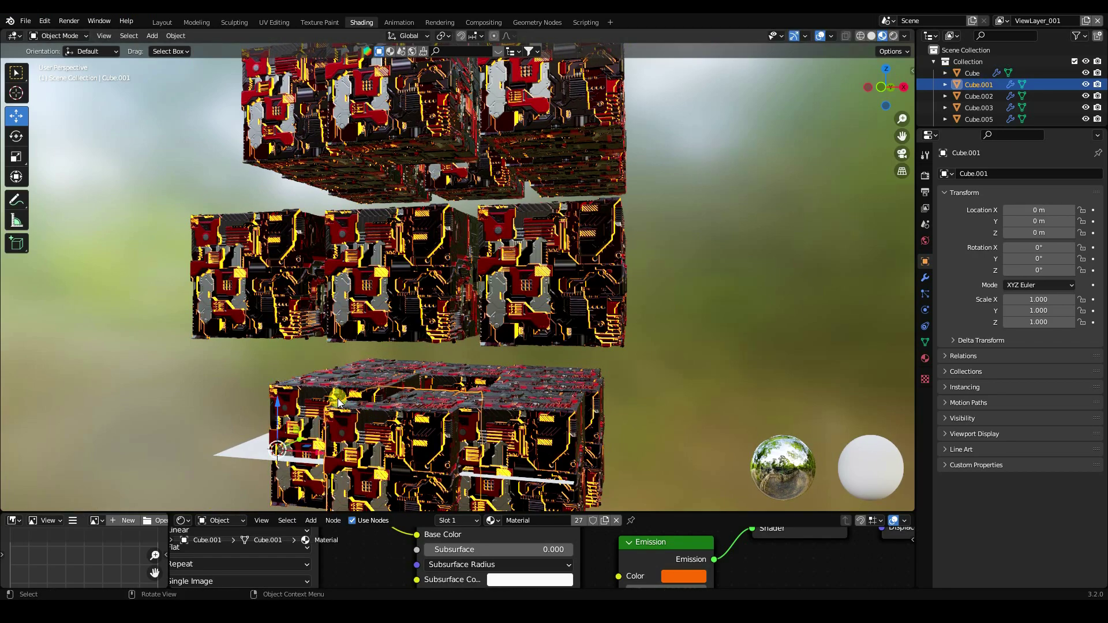
{"action": "left_click", "coordinate": [474, 376]}
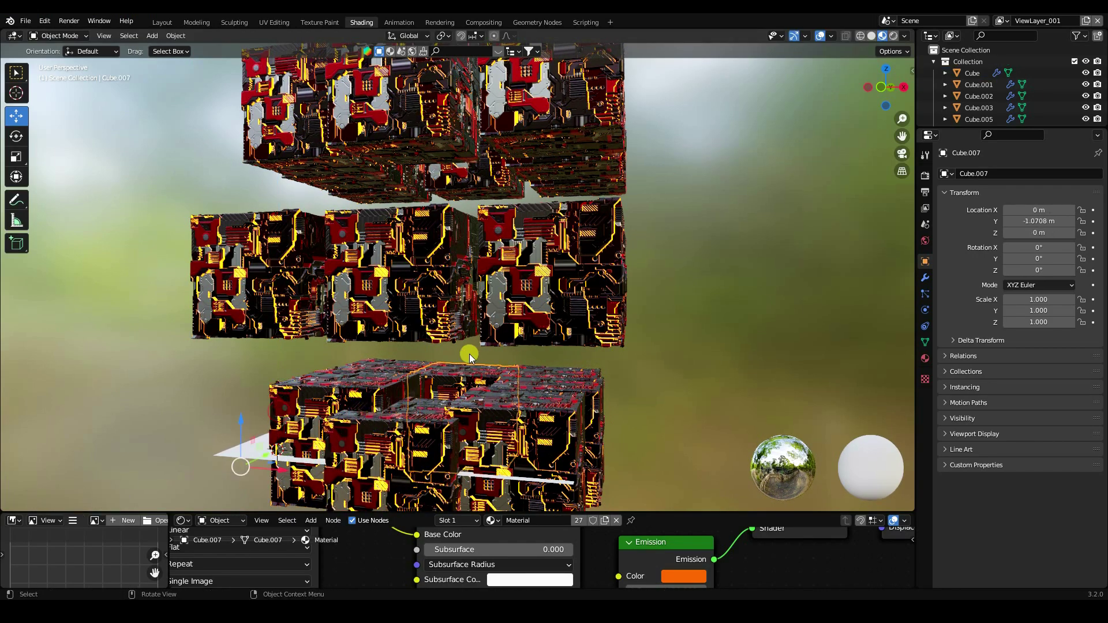
{"action": "left_click_drag", "start_coordinate": [250, 414], "coordinate": [404, 375]}
Raise Cube.006 to about 0.38 m on Z and return to the camera view.
{"action": "left_click", "coordinate": [327, 400]}
{"action": "left_click", "coordinate": [476, 419]}
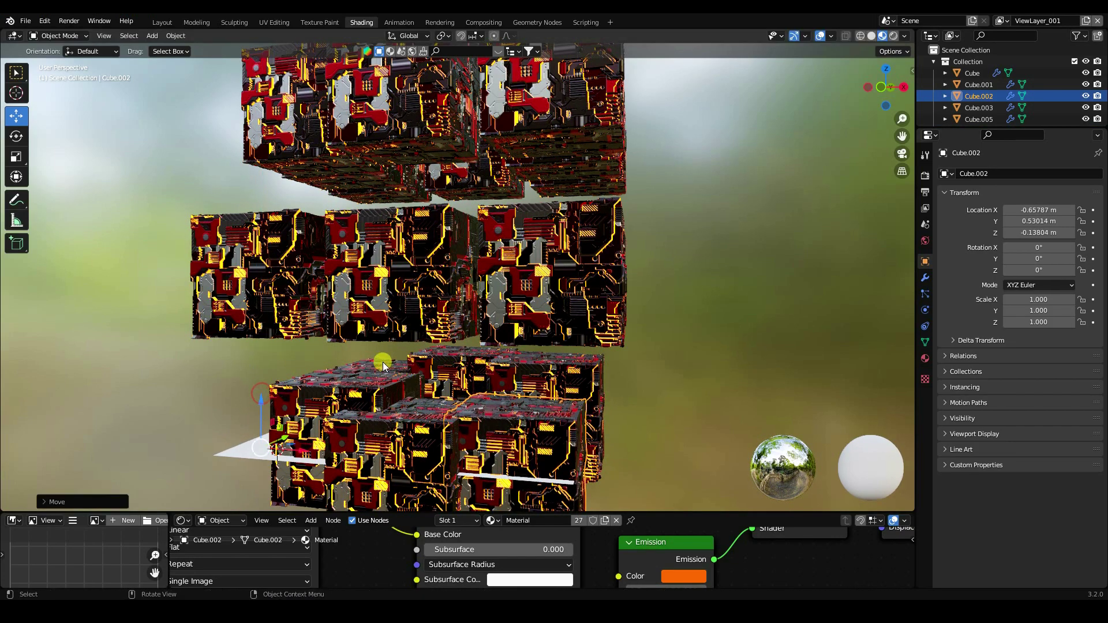
{"action": "left_click", "coordinate": [298, 382]}
{"action": "left_click_drag", "start_coordinate": [274, 406], "coordinate": [457, 317]}
{"action": "key", "text": "KP_0"}
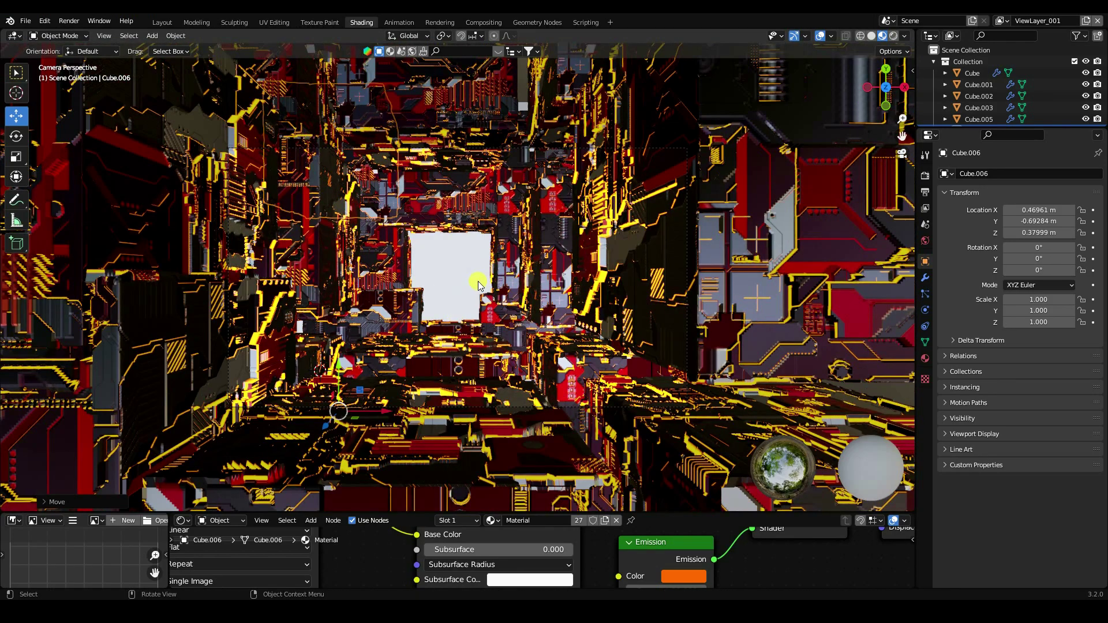
{"action": "left_click", "coordinate": [152, 36]}
{"action": "mouse_move", "coordinate": [185, 46]}
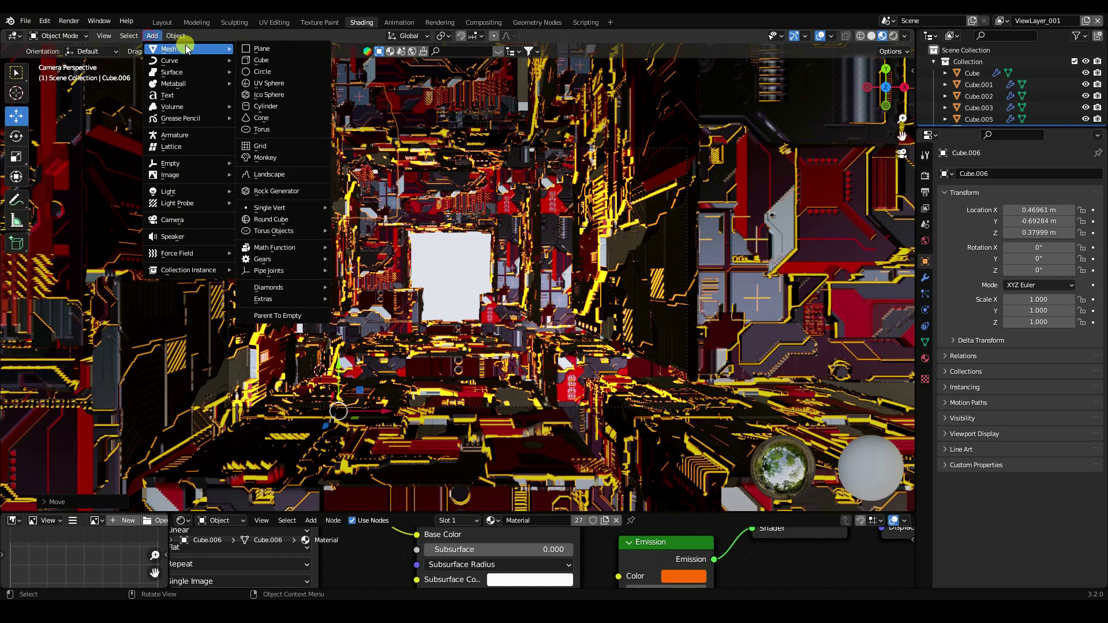
Add a cylinder with radius 0.002 m and depth 15 m.
{"action": "left_click", "coordinate": [284, 109]}
{"action": "left_click", "coordinate": [62, 499]}
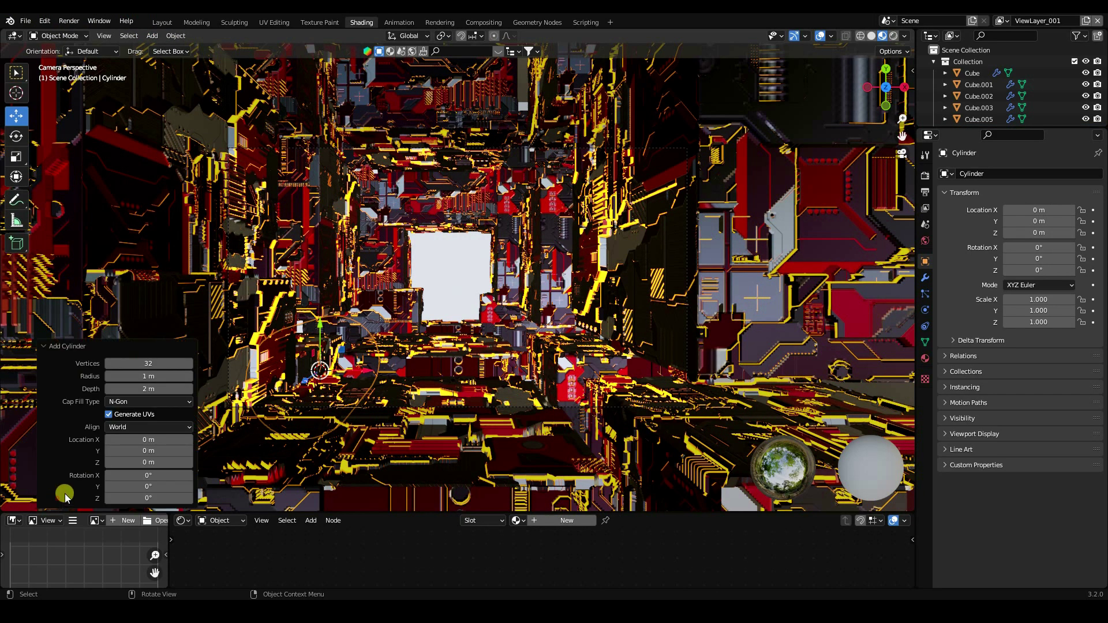
{"action": "left_click", "coordinate": [151, 378]}
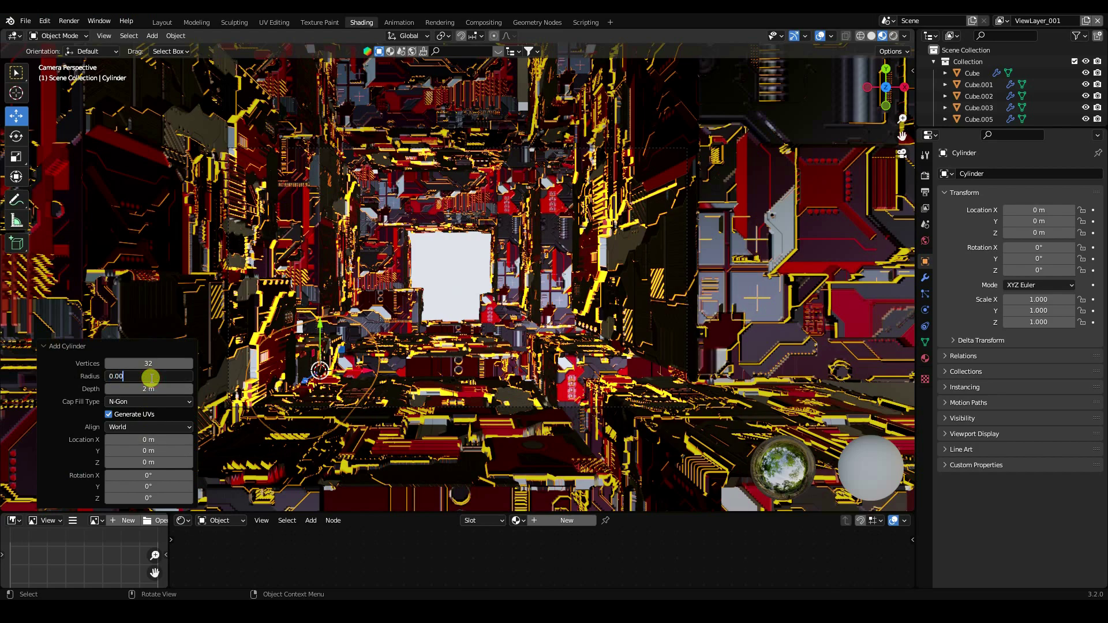
{"action": "type", "text": "0.002"}
{"action": "key", "text": "Return"}
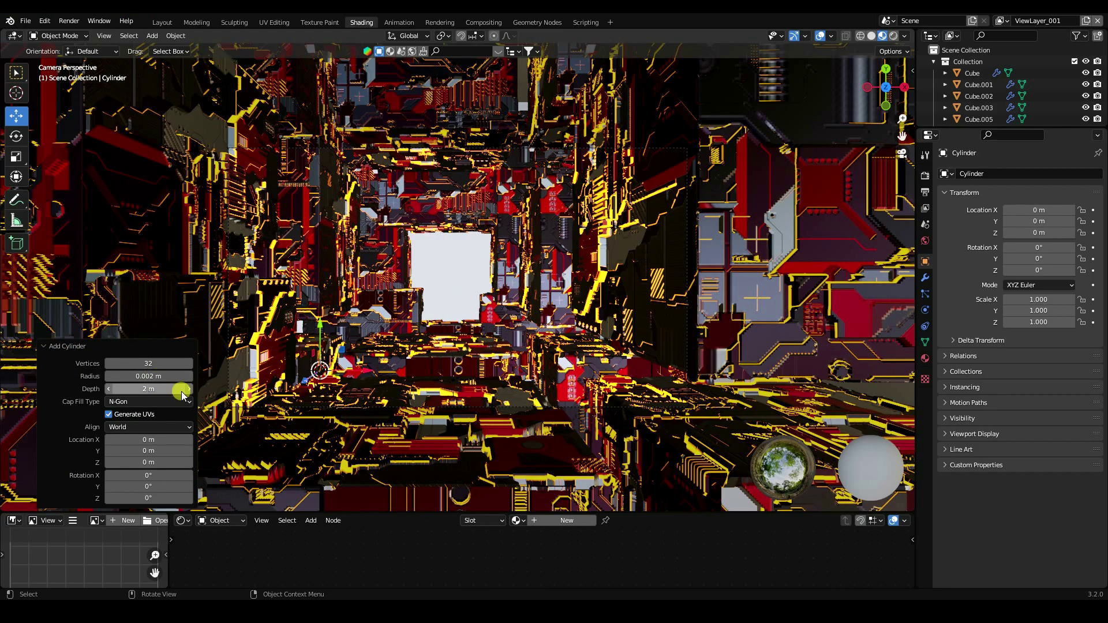
{"action": "left_click", "coordinate": [158, 390]}
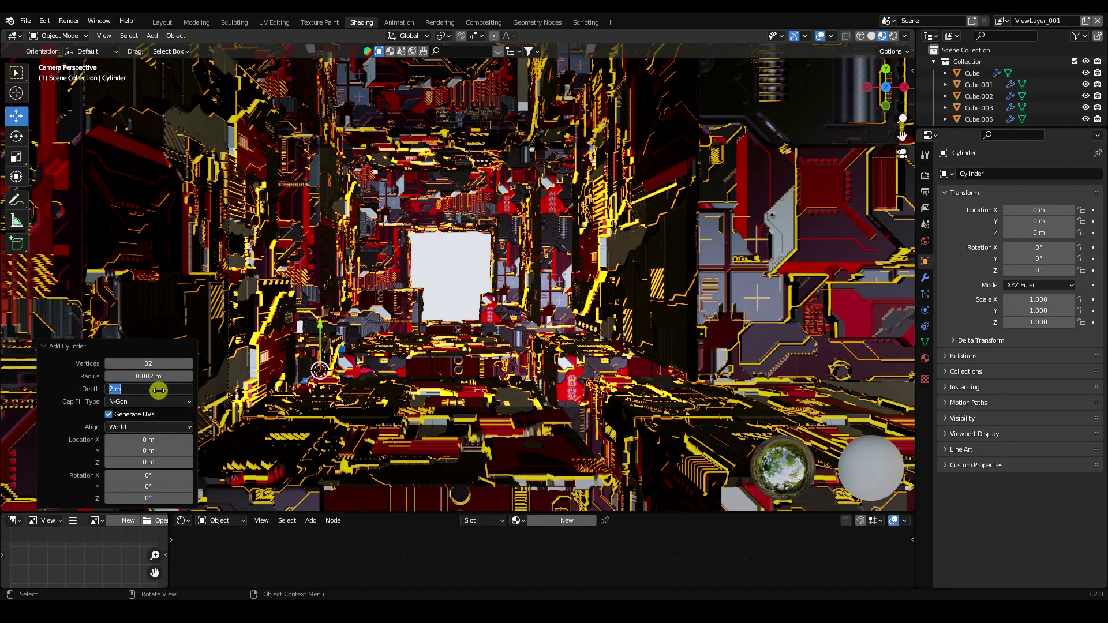
{"action": "key", "text": "Return"}
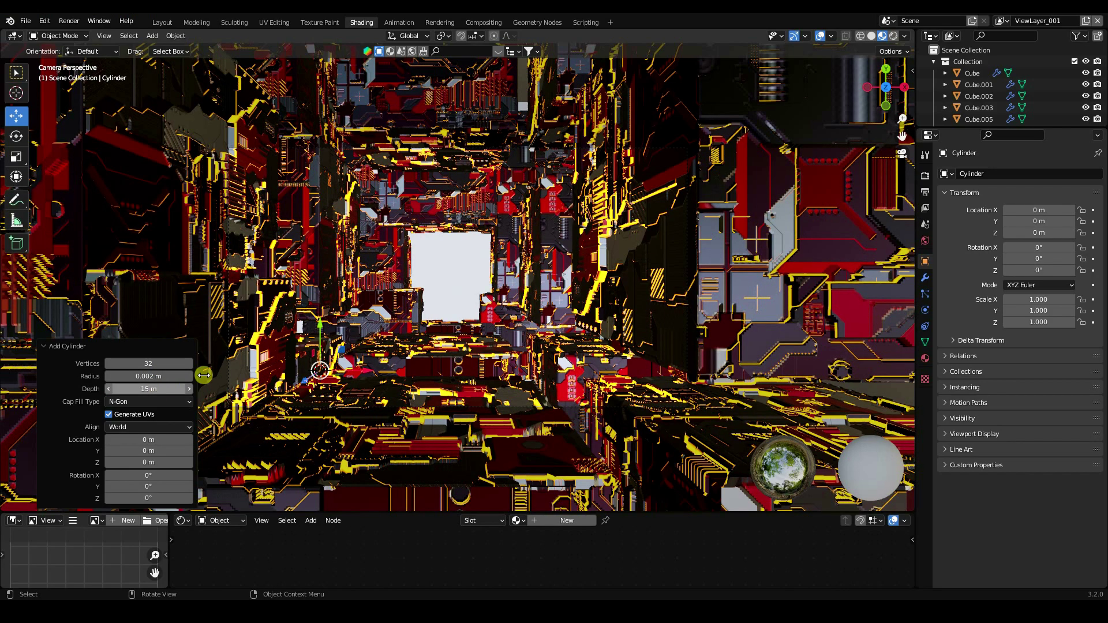
{"action": "middle_click_drag", "start_coordinate": [569, 323], "coordinate": [508, 242]}
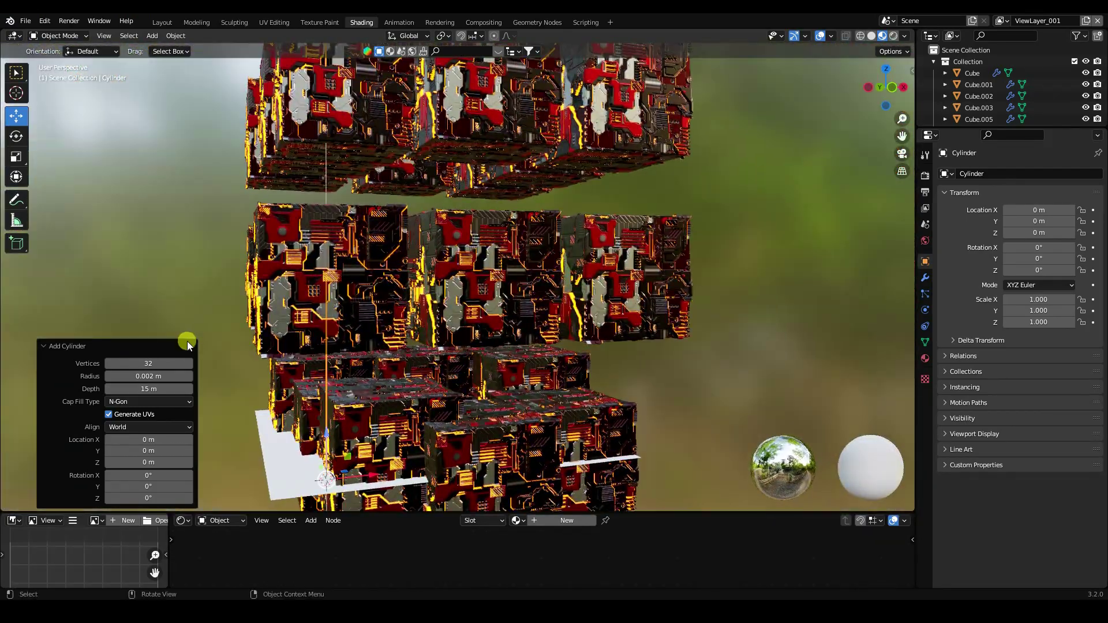
{"action": "scroll", "coordinate": [291, 378], "scroll_direction": "up", "scroll_amount": 5}
{"action": "middle_click_drag", "start_coordinate": [225, 398], "coordinate": [210, 397]}
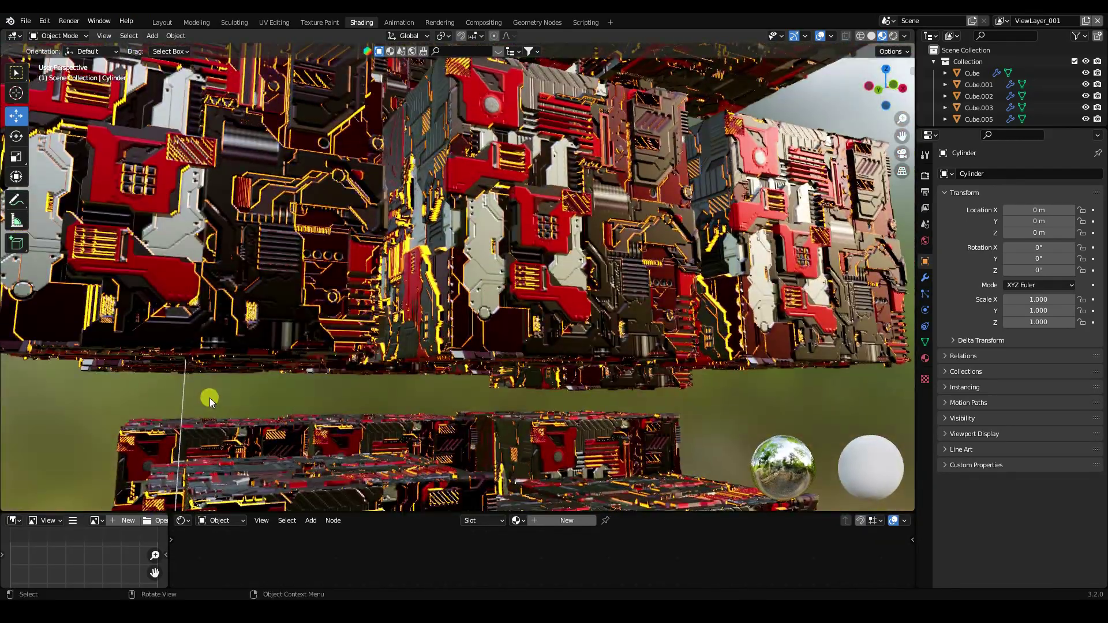
Add an Array modifier to the cylinder with a count of 7.
{"action": "left_click", "coordinate": [925, 280]}
{"action": "left_click", "coordinate": [959, 174]}
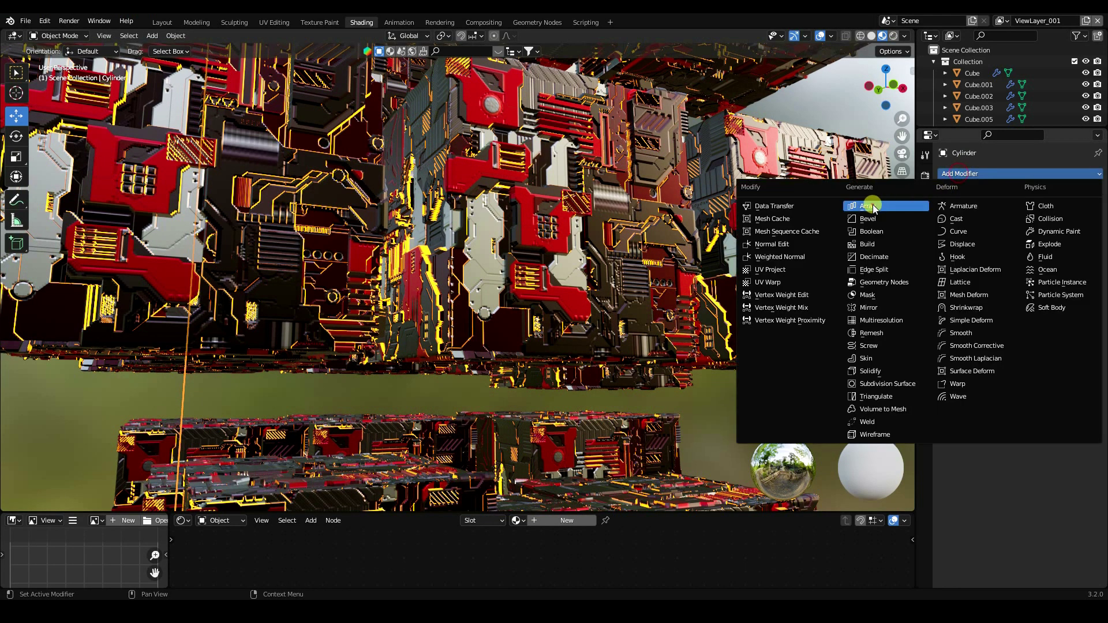
{"action": "left_click", "coordinate": [872, 207]}
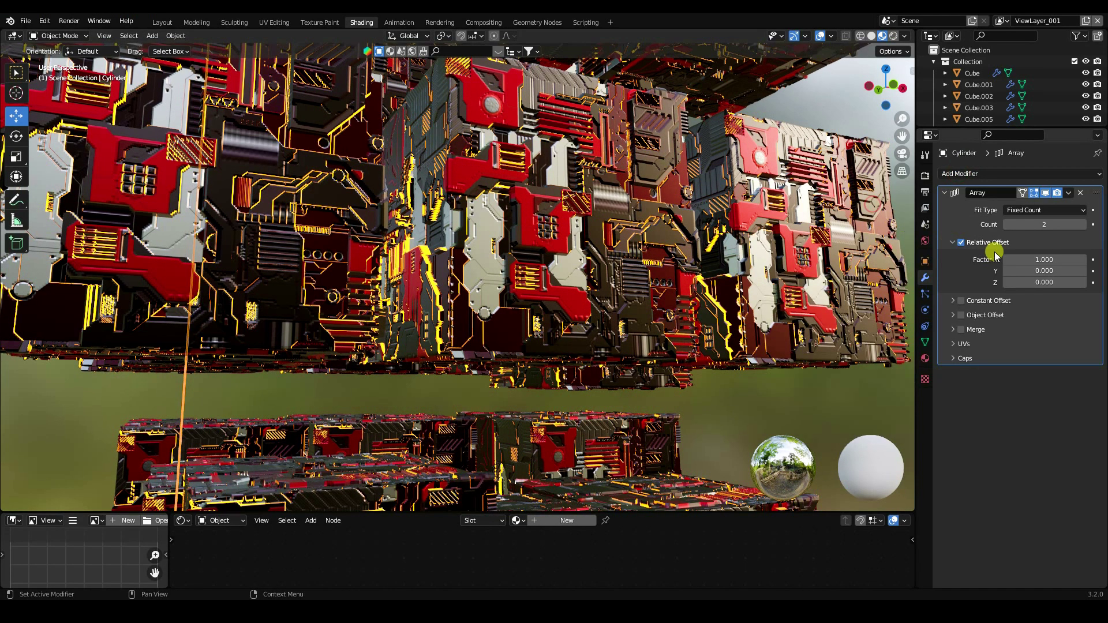
{"action": "left_click", "coordinate": [1080, 225]}
{"action": "left_click", "coordinate": [1080, 224]}
{"action": "left_click", "coordinate": [1080, 224]}
{"action": "left_click", "coordinate": [1080, 224]}
{"action": "left_click", "coordinate": [1081, 225]}
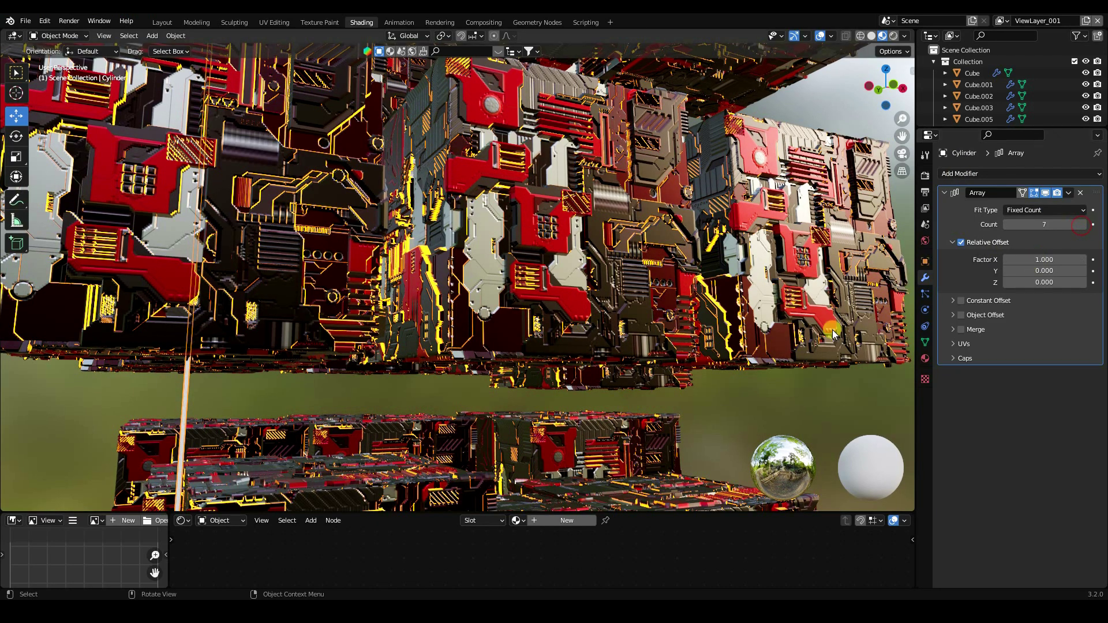
{"action": "middle_click_drag", "start_coordinate": [184, 447], "coordinate": [284, 419]}
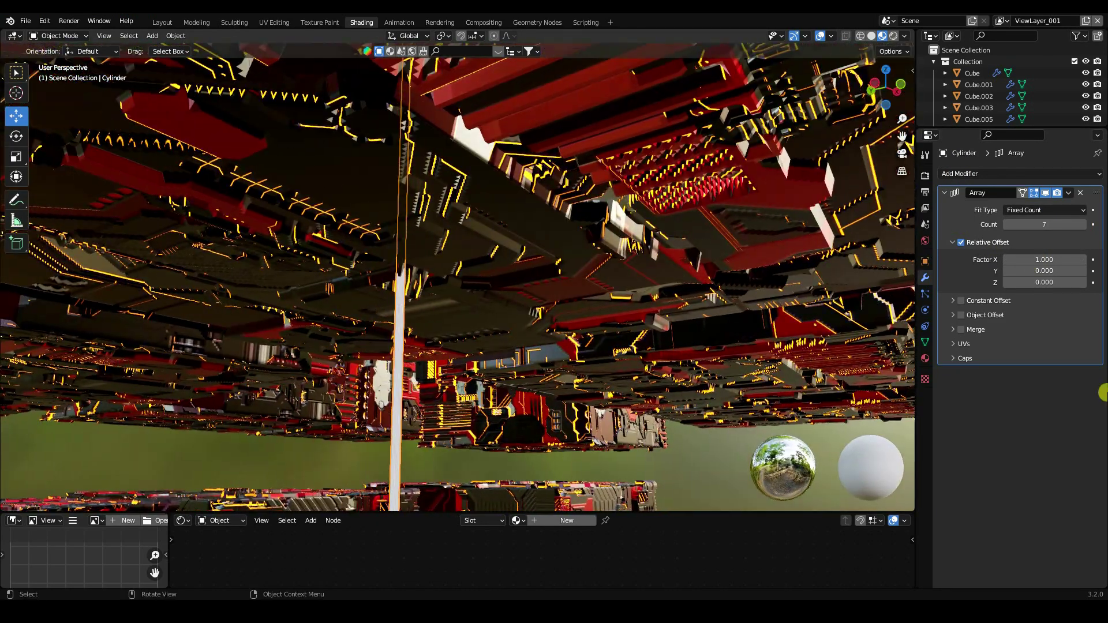
Set the array's relative offset X to 5 and shift the row 2.3695 m along X.
{"action": "left_click_drag", "start_coordinate": [1040, 260], "coordinate": [1069, 262]}
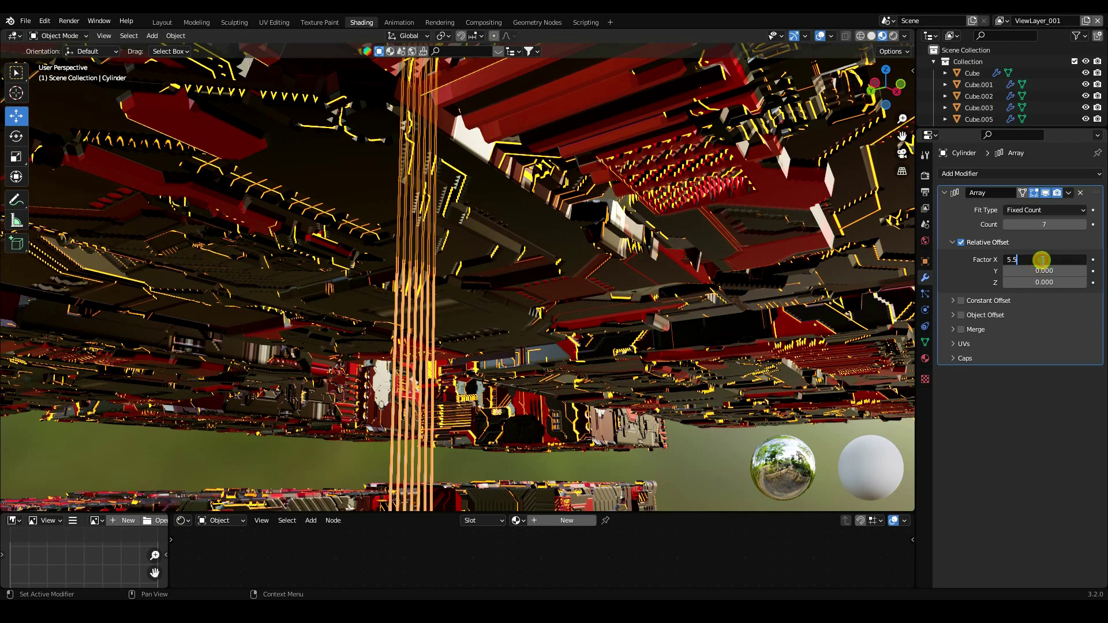
{"action": "key", "text": "Return"}
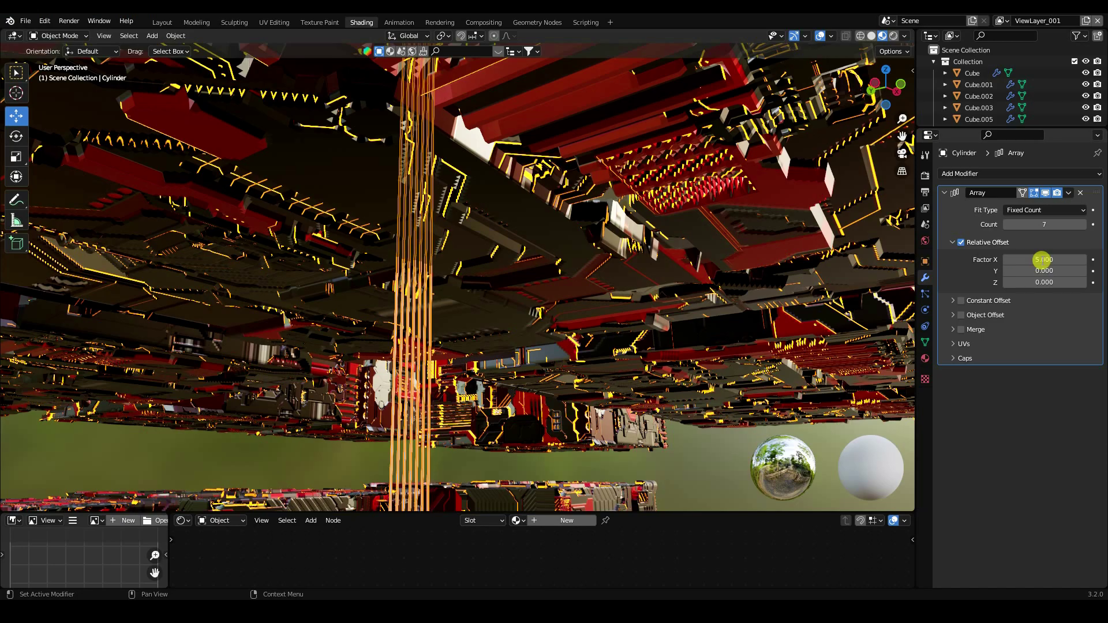
{"action": "middle_click_drag", "start_coordinate": [417, 359], "coordinate": [439, 360]}
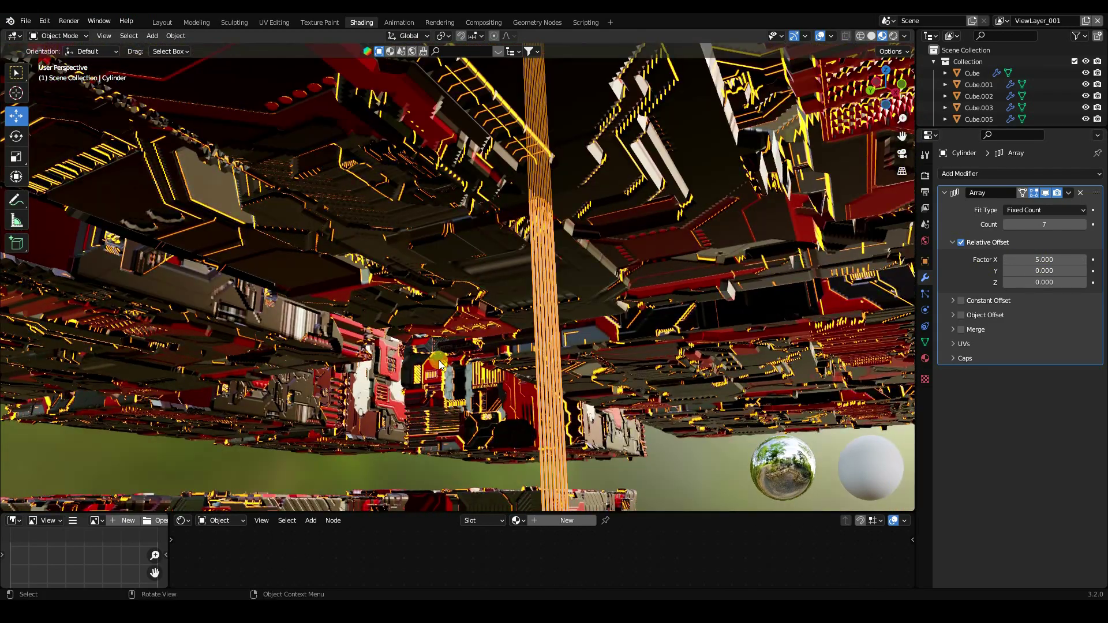
{"action": "key", "text": "KP_0"}
{"action": "left_click_drag", "start_coordinate": [353, 366], "coordinate": [473, 366]}
{"action": "left_click_drag", "start_coordinate": [440, 322], "coordinate": [442, 300]}
Set the Cylinder's array relative offset X to 7 and nudge the row 0.10299 m along Y.
{"action": "left_click", "coordinate": [440, 363]}
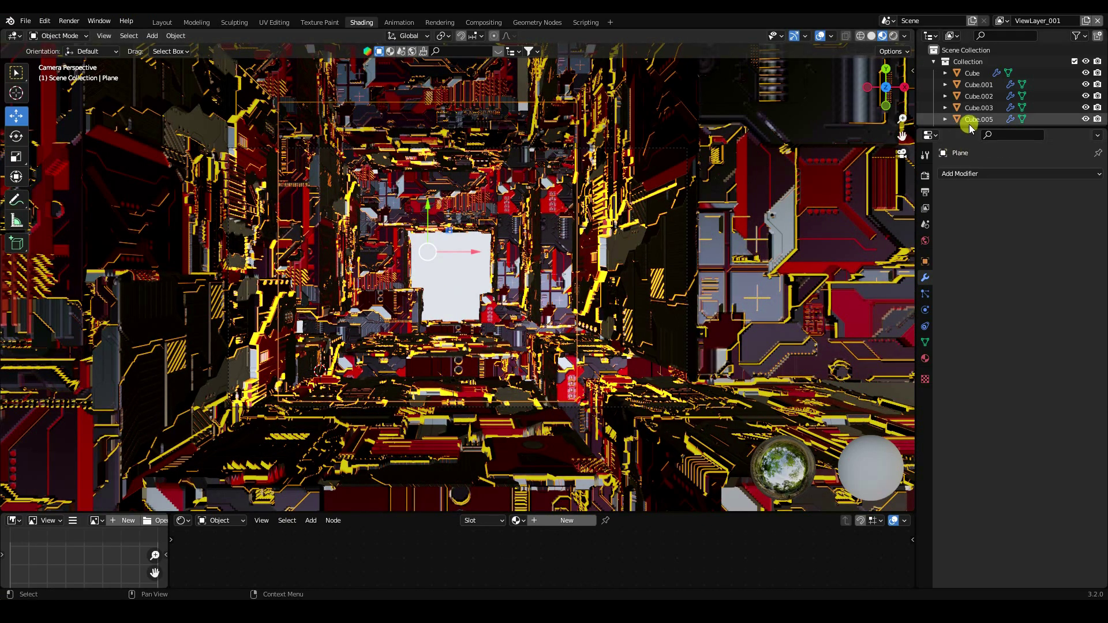
{"action": "left_click_drag", "start_coordinate": [961, 128], "coordinate": [967, 377]}
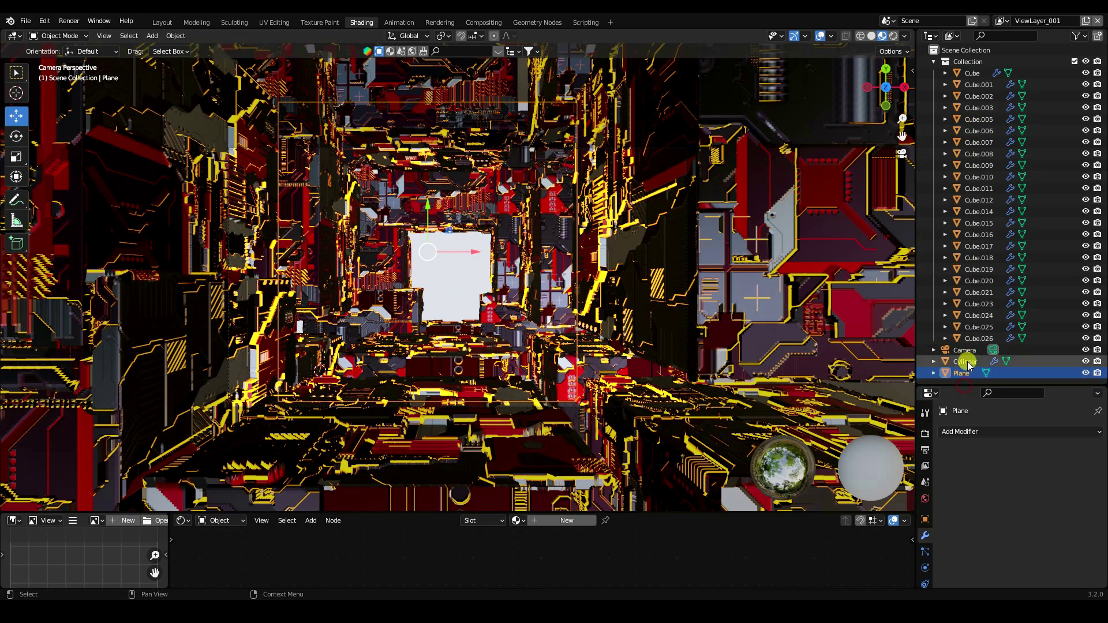
{"action": "left_click", "coordinate": [965, 362]}
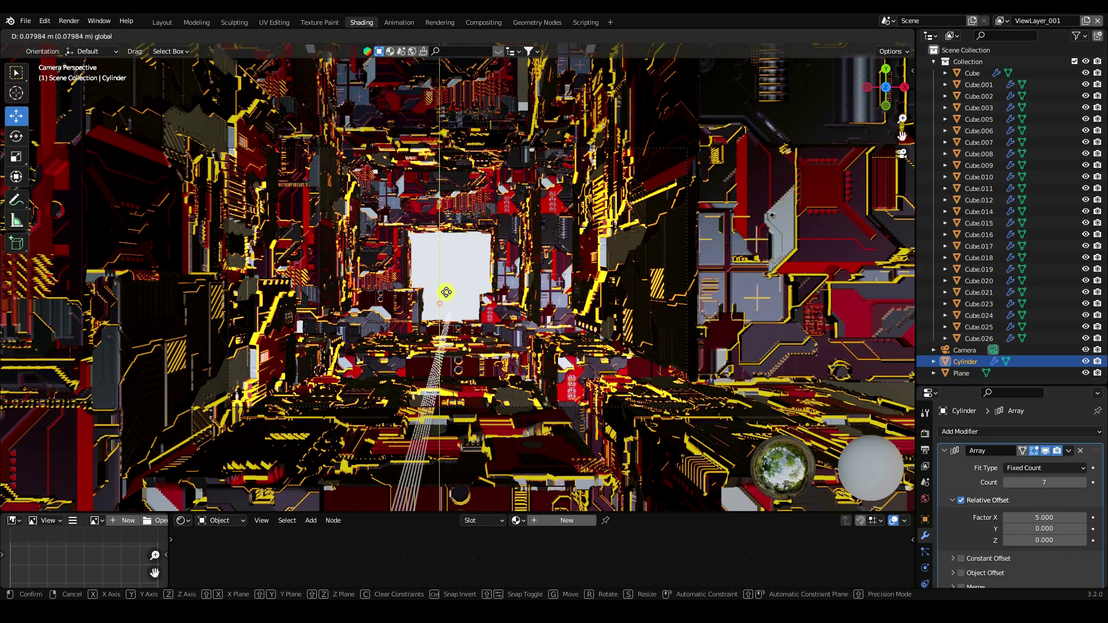
{"action": "left_click", "coordinate": [449, 278]}
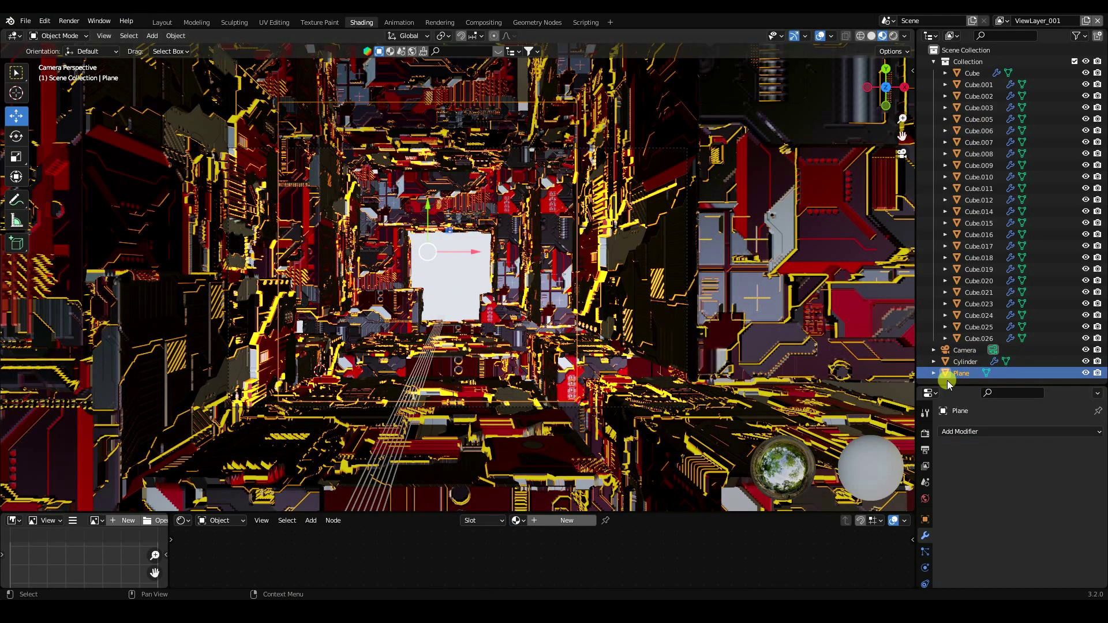
{"action": "left_click", "coordinate": [965, 362]}
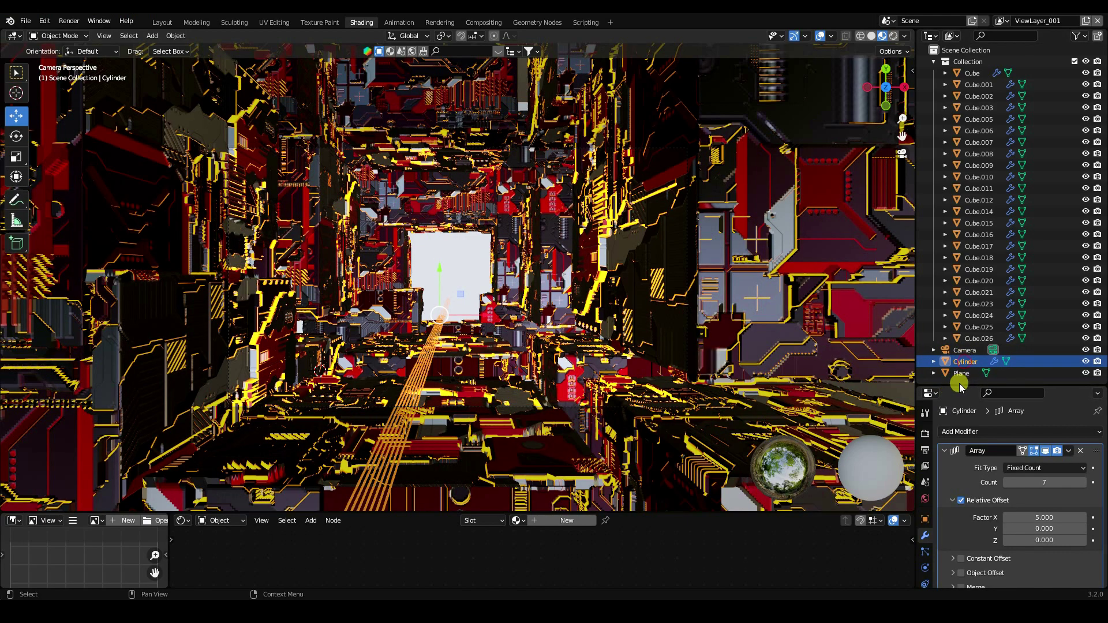
{"action": "left_click_drag", "start_coordinate": [923, 383], "coordinate": [958, 243]}
{"action": "left_click", "coordinate": [1036, 375]}
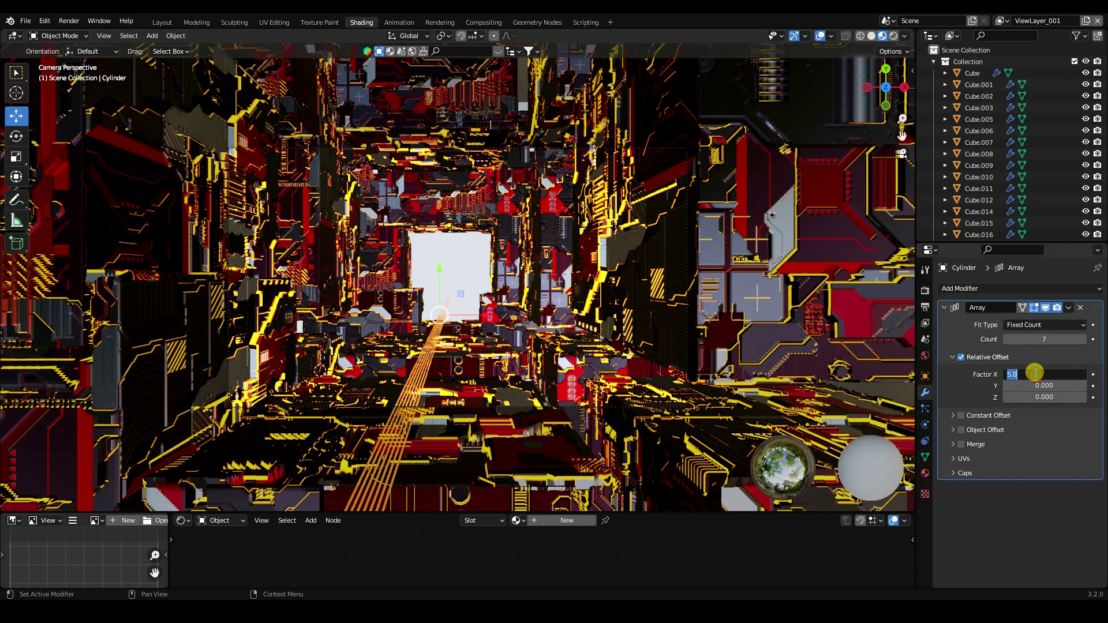
{"action": "type", "text": "7"}
{"action": "key", "text": "Return"}
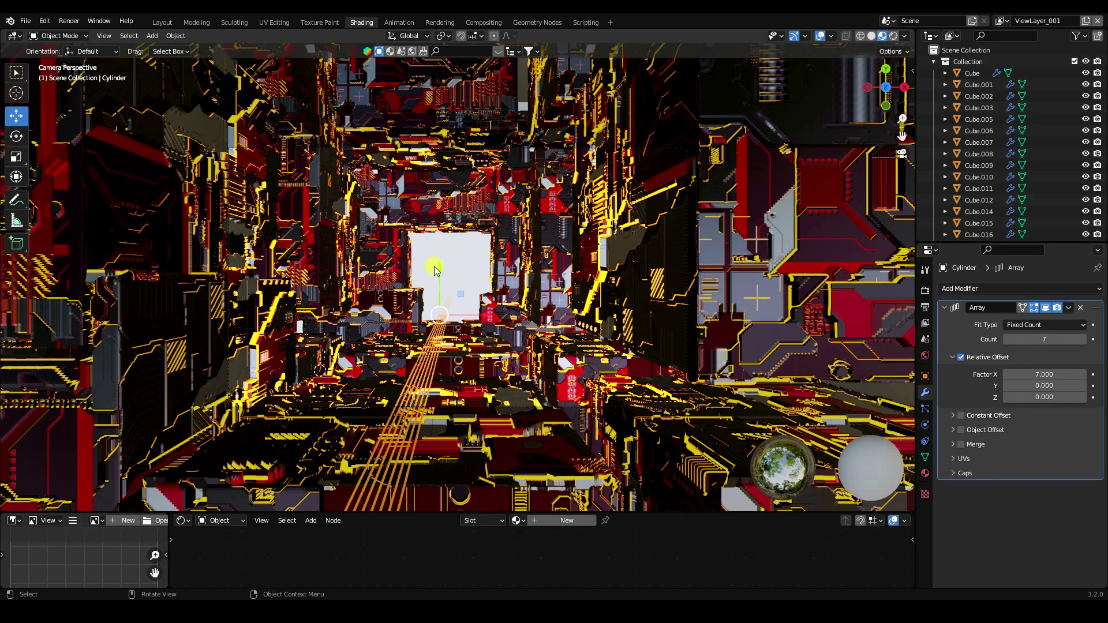
{"action": "left_click_drag", "start_coordinate": [435, 269], "coordinate": [448, 333]}
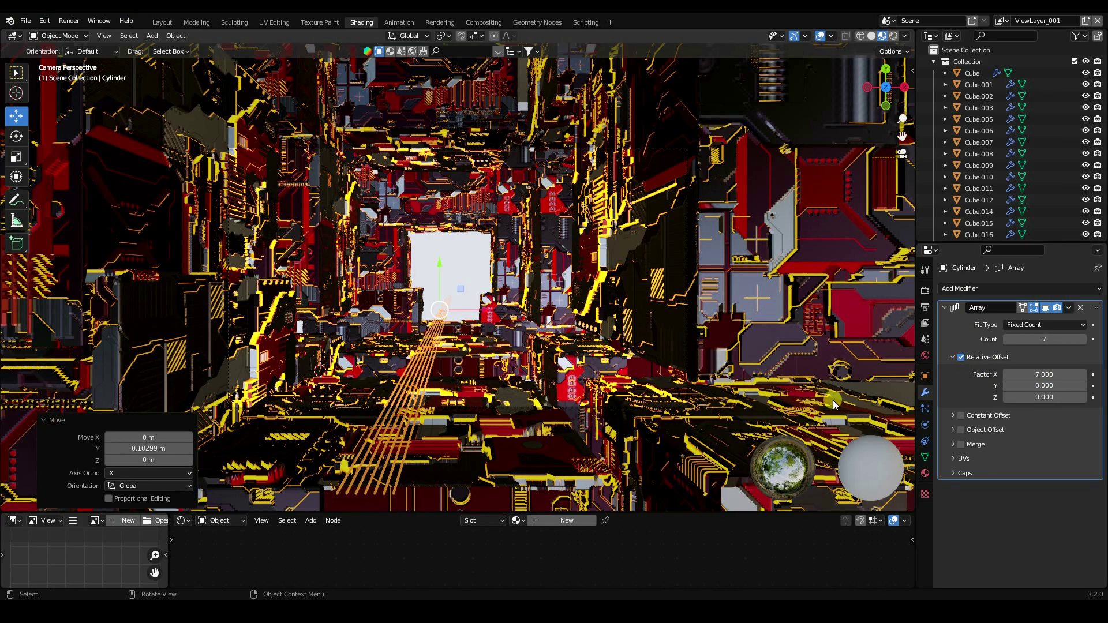
Give the cylinder a new material using an Emission surface at Strength 25.
{"action": "left_click", "coordinate": [925, 475]}
{"action": "left_click", "coordinate": [971, 345]}
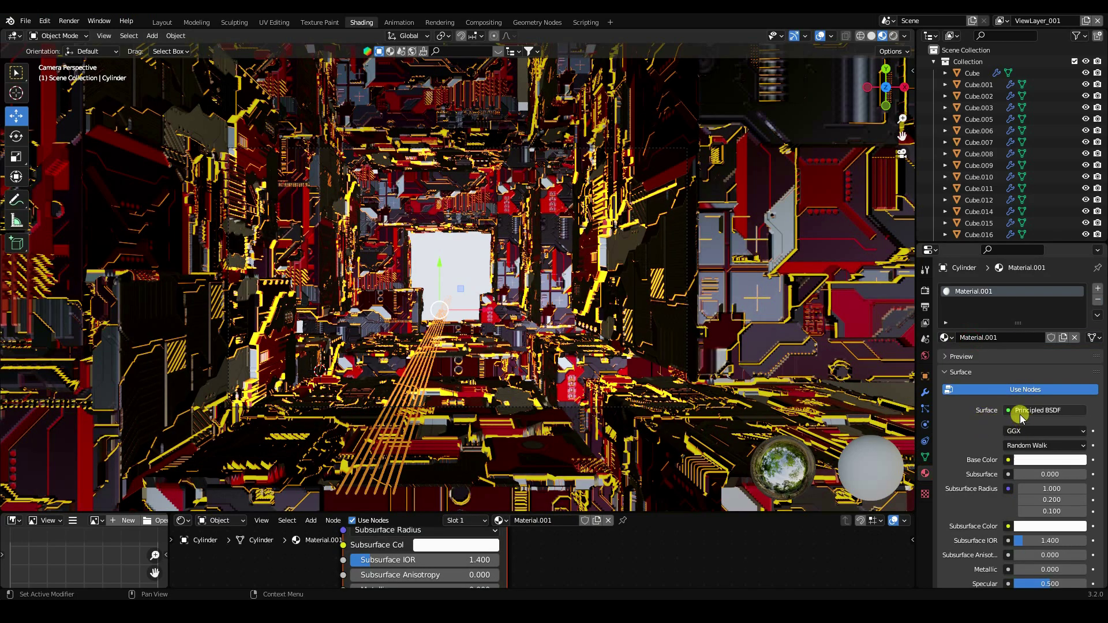
{"action": "left_click", "coordinate": [1015, 413]}
{"action": "left_click", "coordinate": [981, 397]}
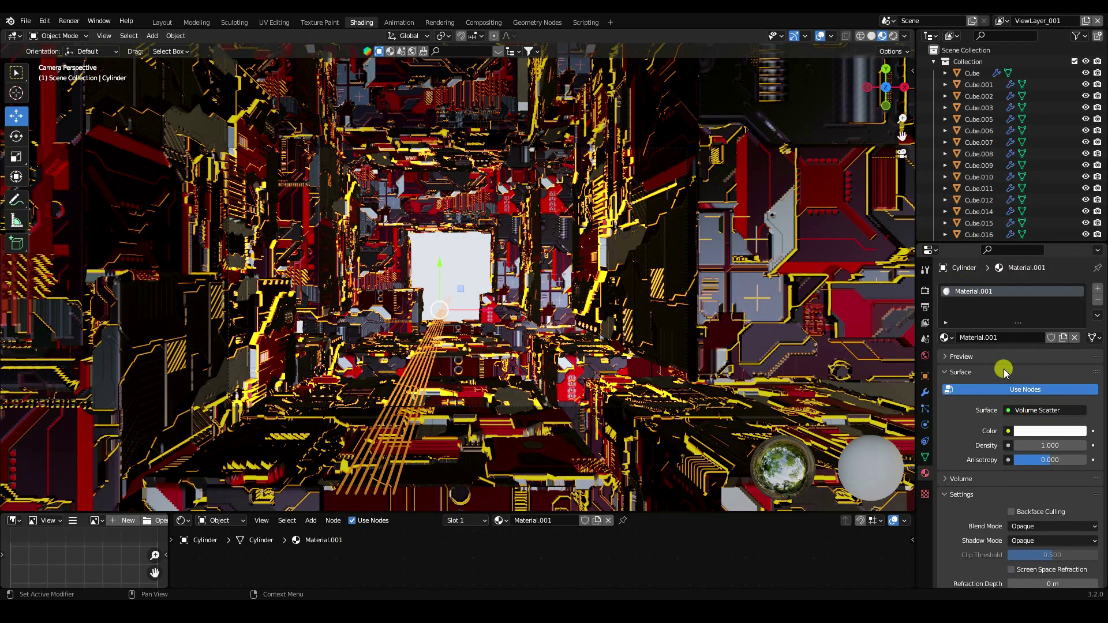
{"action": "left_click", "coordinate": [1025, 410]}
{"action": "left_click", "coordinate": [942, 181]}
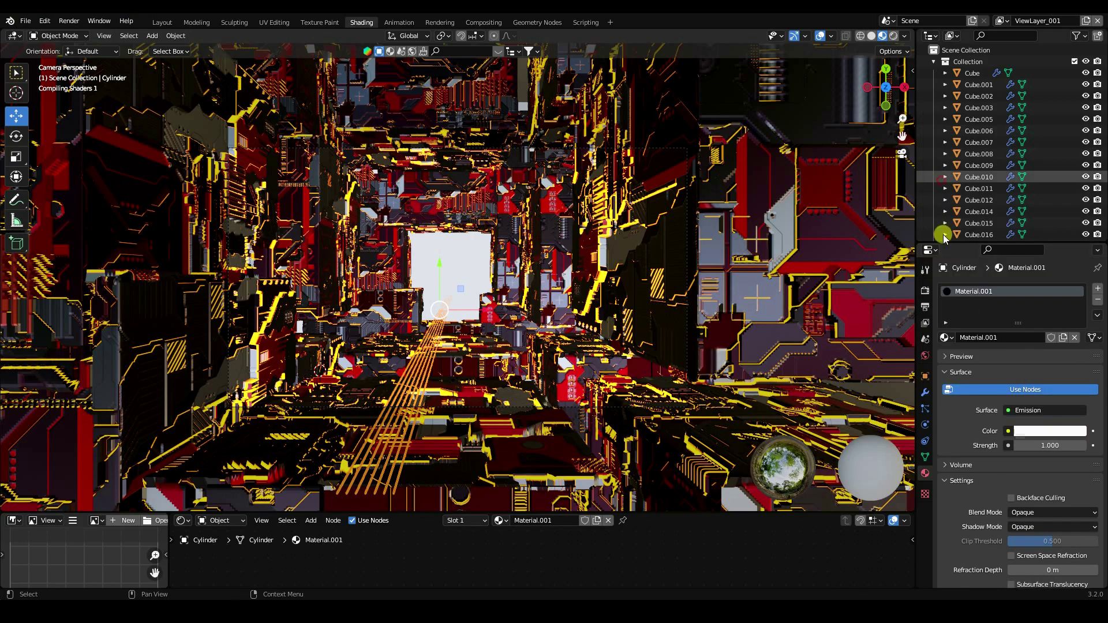
{"action": "left_click", "coordinate": [1042, 445]}
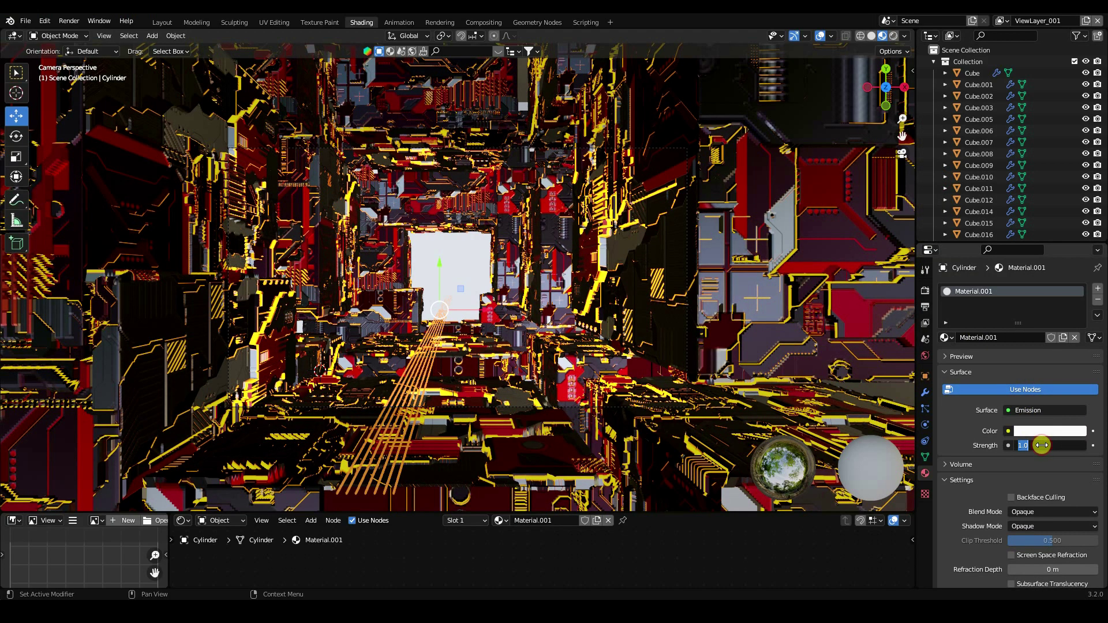
{"action": "type", "text": "25"}
{"action": "key", "text": "Return"}
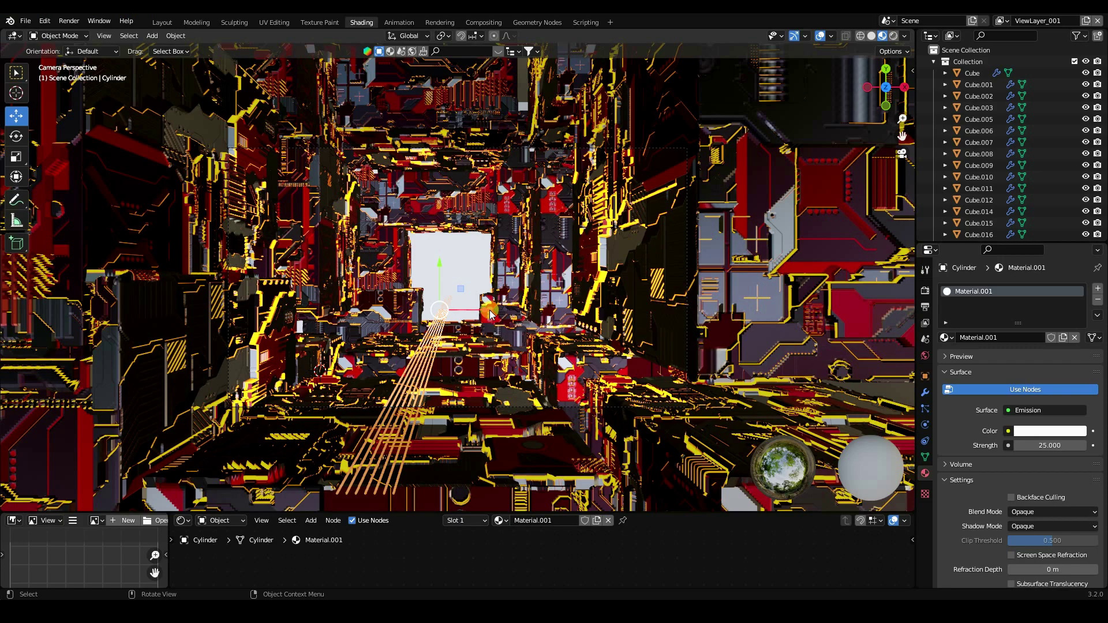
Paste two copies of the floor light strips, placing one left and one right of the original.
{"action": "key", "text": "ctrl+v"}
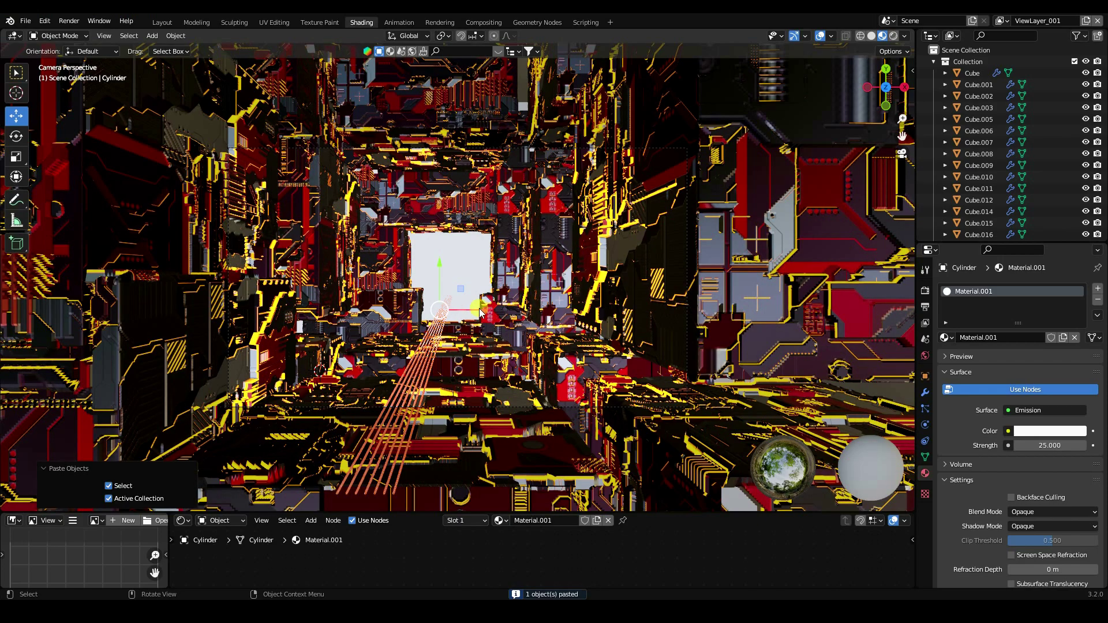
{"action": "key", "text": "g"}
{"action": "key", "text": "x"}
{"action": "left_click", "coordinate": [432, 324]}
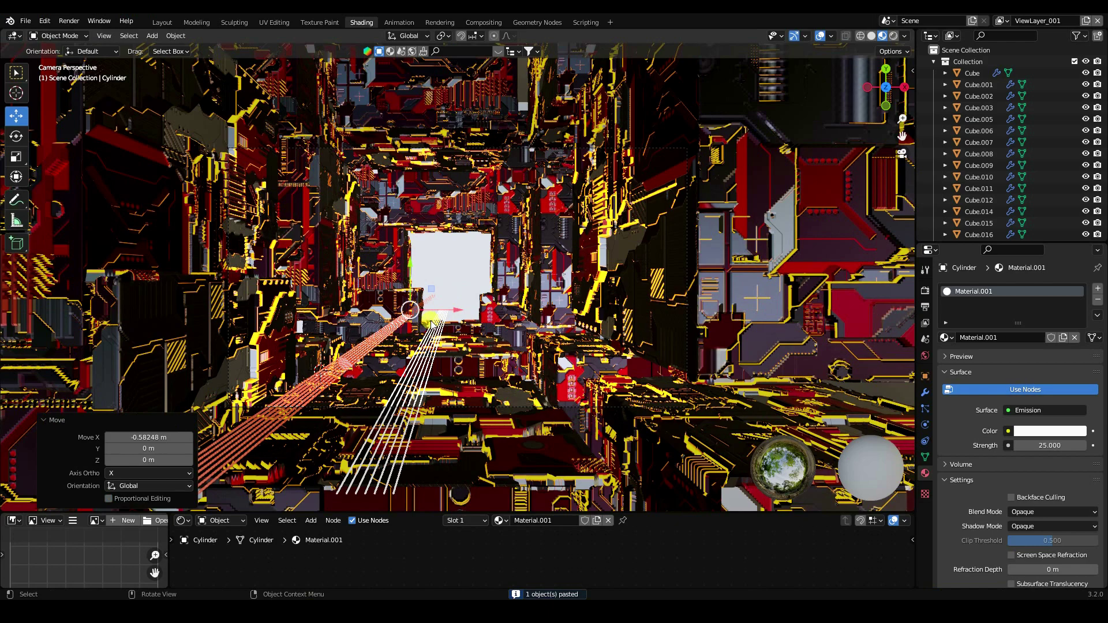
{"action": "key", "text": "ctrl+v"}
{"action": "key", "text": "g"}
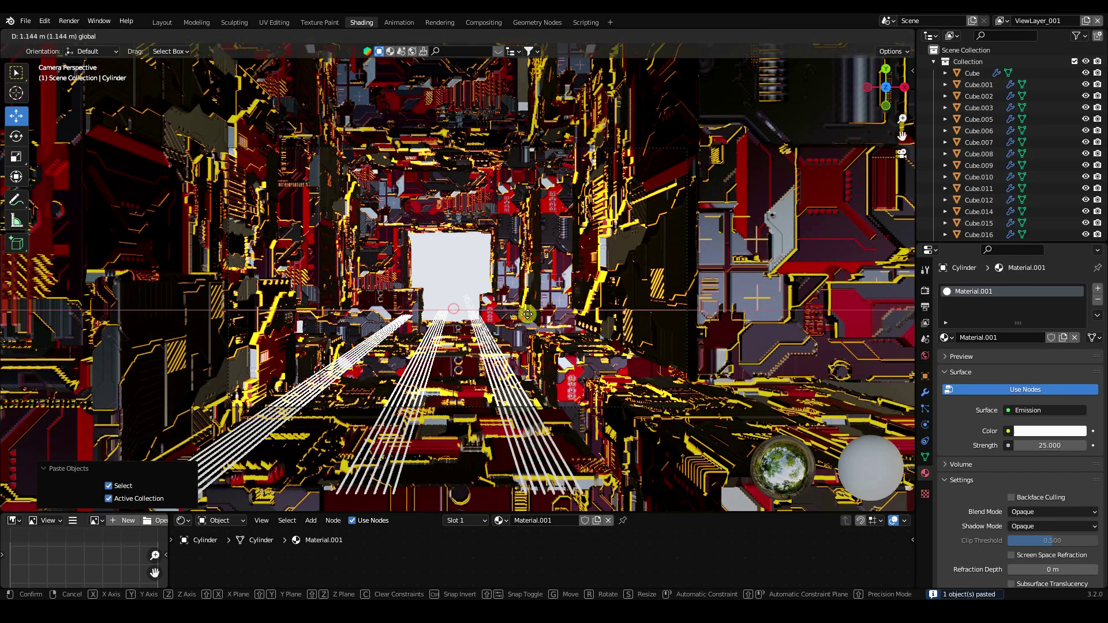
{"action": "left_click", "coordinate": [564, 312]}
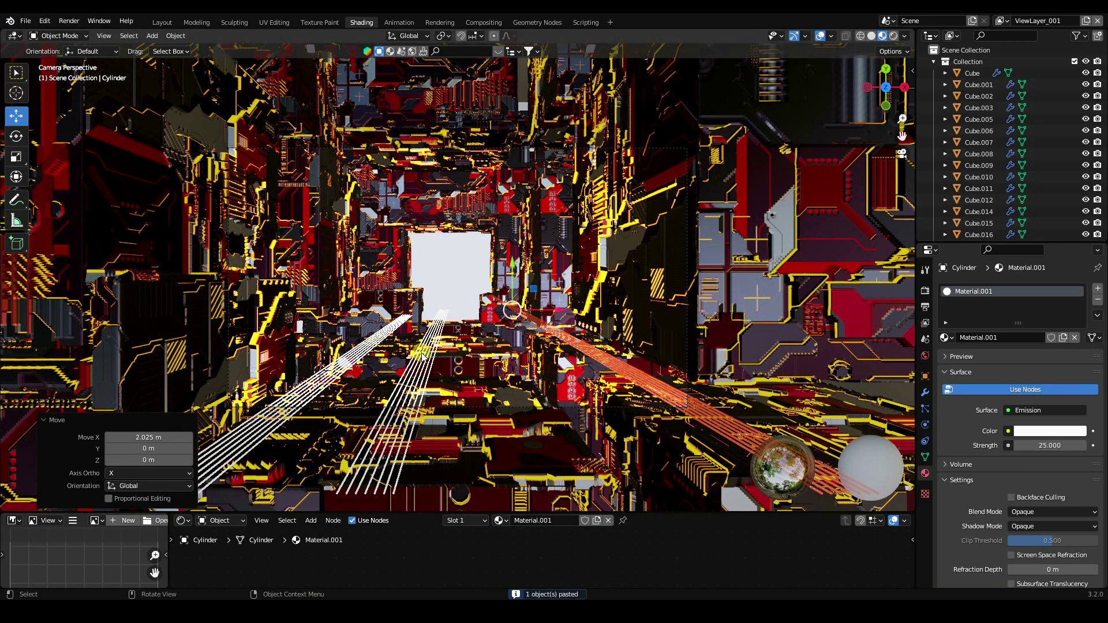
Duplicate the three floor strip sets up to the ceiling and adjust one set along X.
{"action": "left_click", "coordinate": [345, 377]}
{"action": "left_click", "coordinate": [413, 383], "text": "shift"}
{"action": "left_click", "coordinate": [615, 360], "text": "shift"}
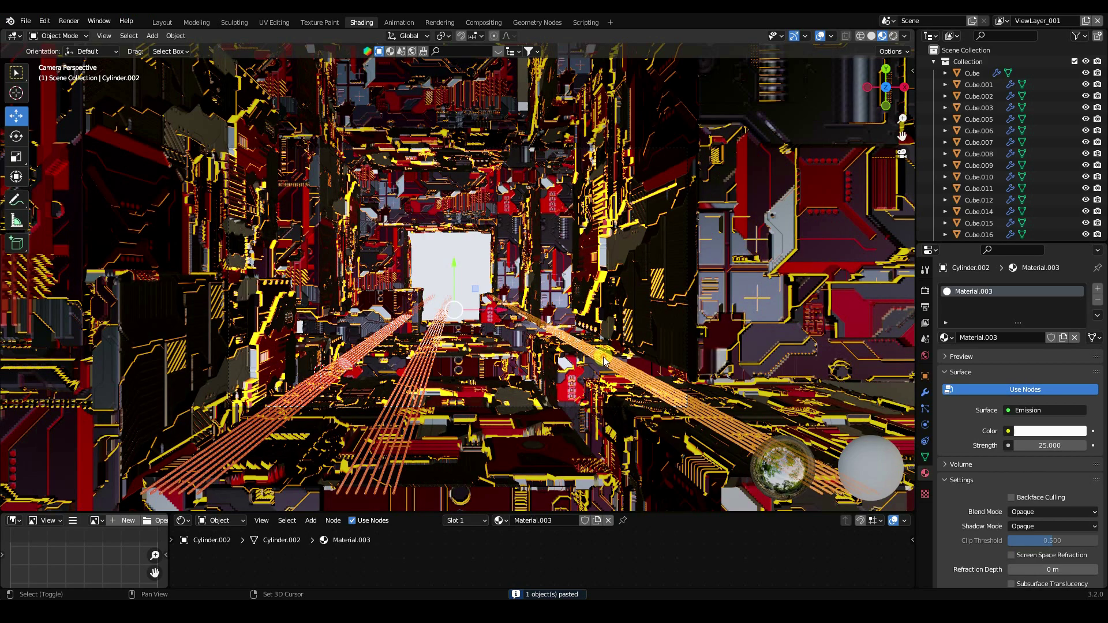
{"action": "key", "text": "ctrl+c"}
{"action": "key", "text": "ctrl+v"}
{"action": "key", "text": "g"}
{"action": "key", "text": "y"}
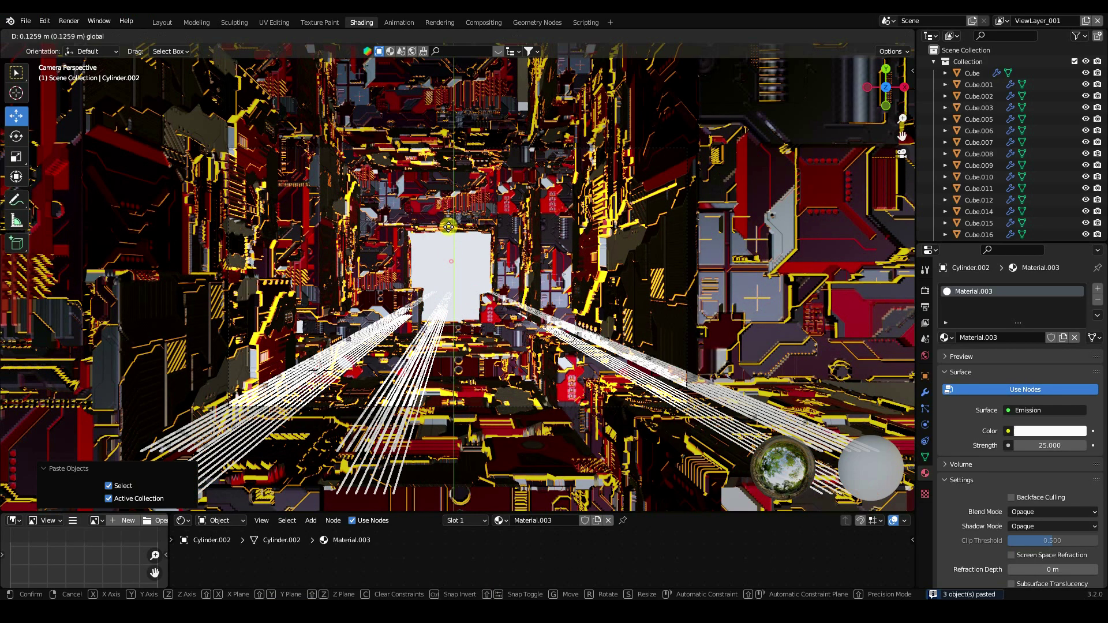
{"action": "left_click", "coordinate": [422, 168]}
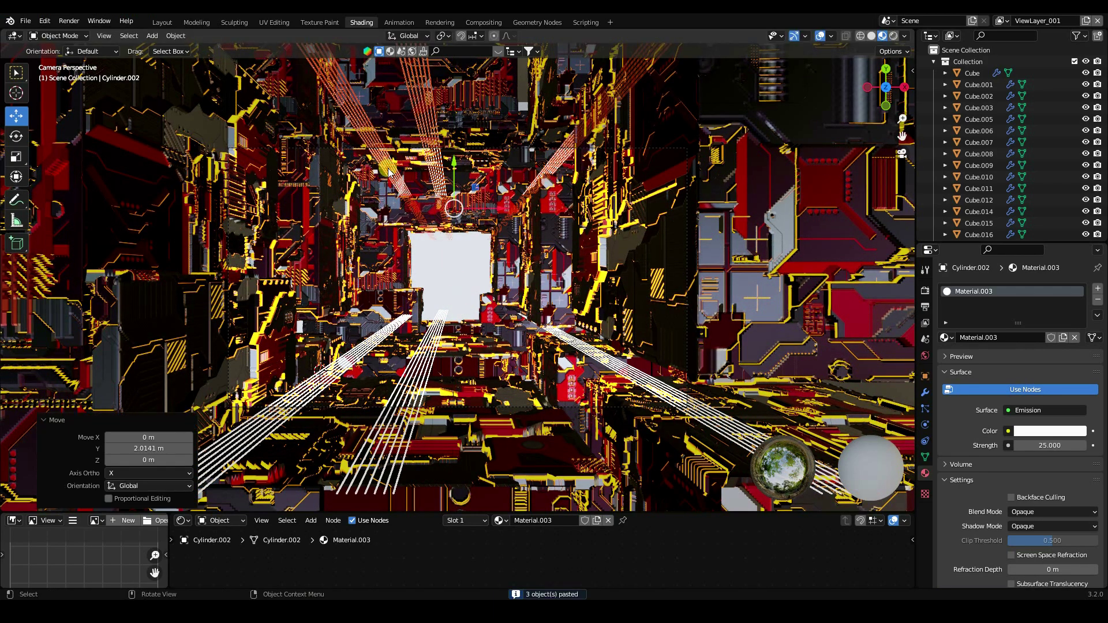
{"action": "left_click", "coordinate": [390, 172]}
{"action": "key", "text": "g"}
{"action": "key", "text": "x"}
{"action": "left_click", "coordinate": [461, 266]}
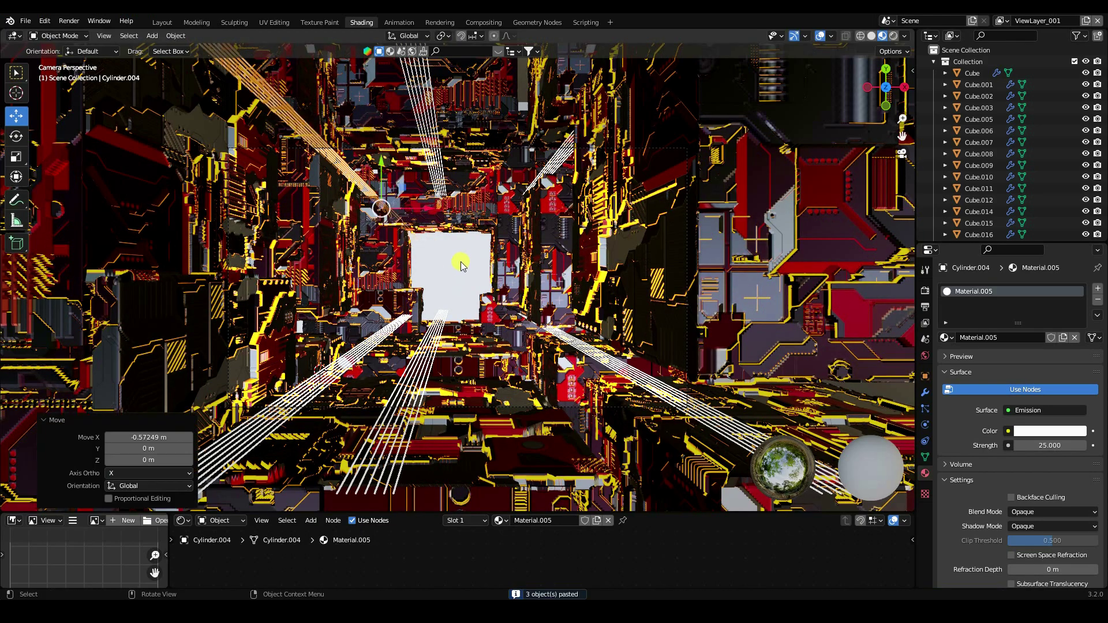
Copy two floor strip sets, rotate the copies 90°, and slide them into place along X and Y.
{"action": "left_click", "coordinate": [376, 342]}
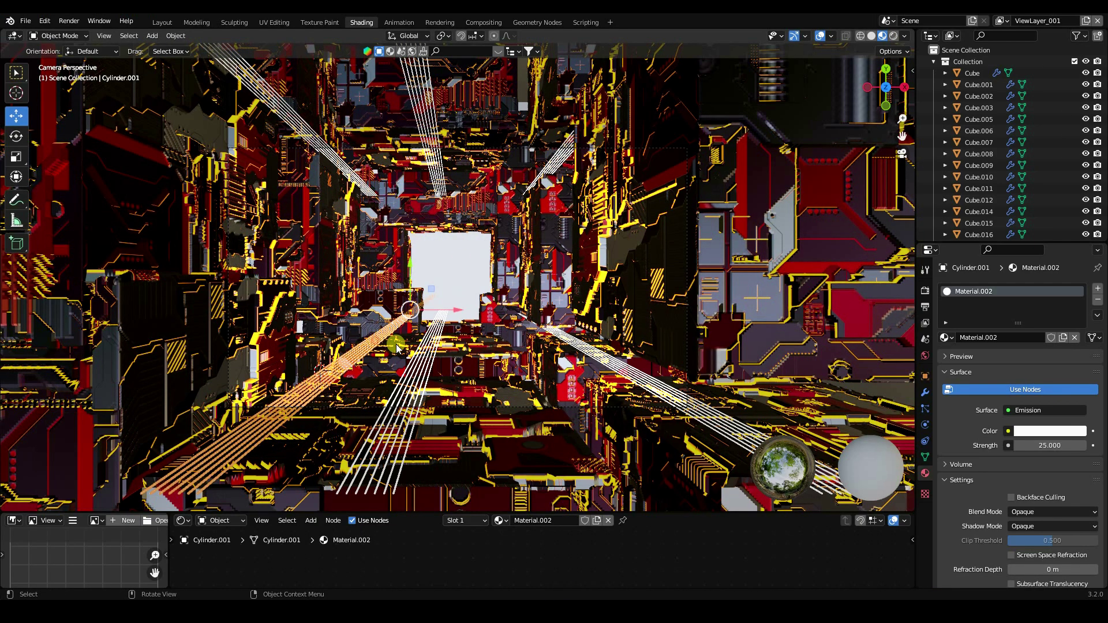
{"action": "left_click", "coordinate": [571, 341], "text": "shift"}
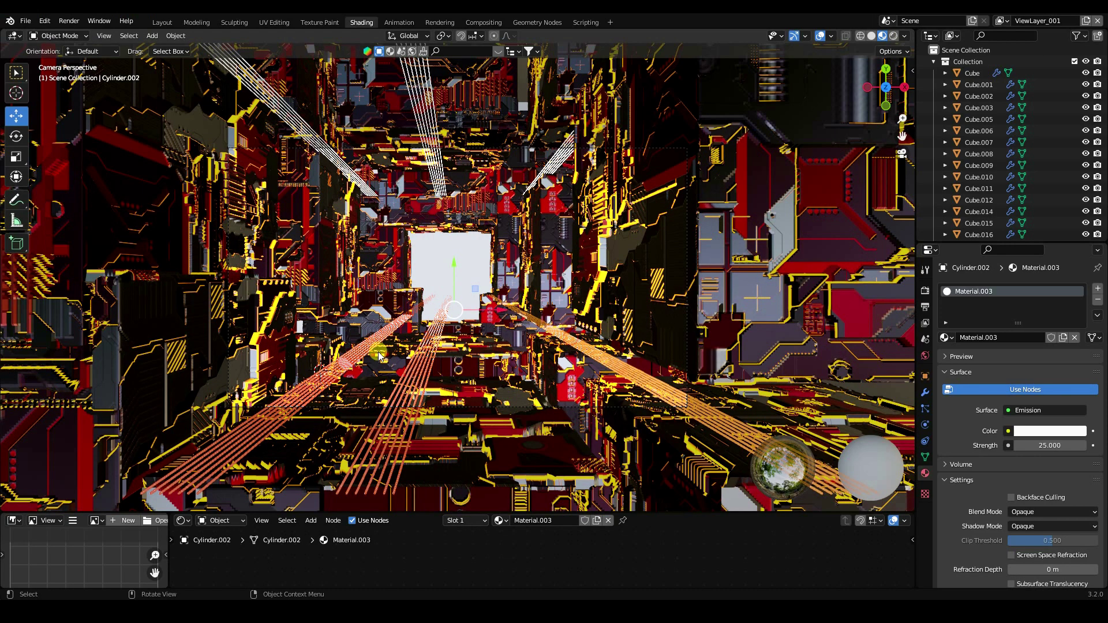
{"action": "key", "text": "ctrl+c"}
{"action": "key", "text": "ctrl+v"}
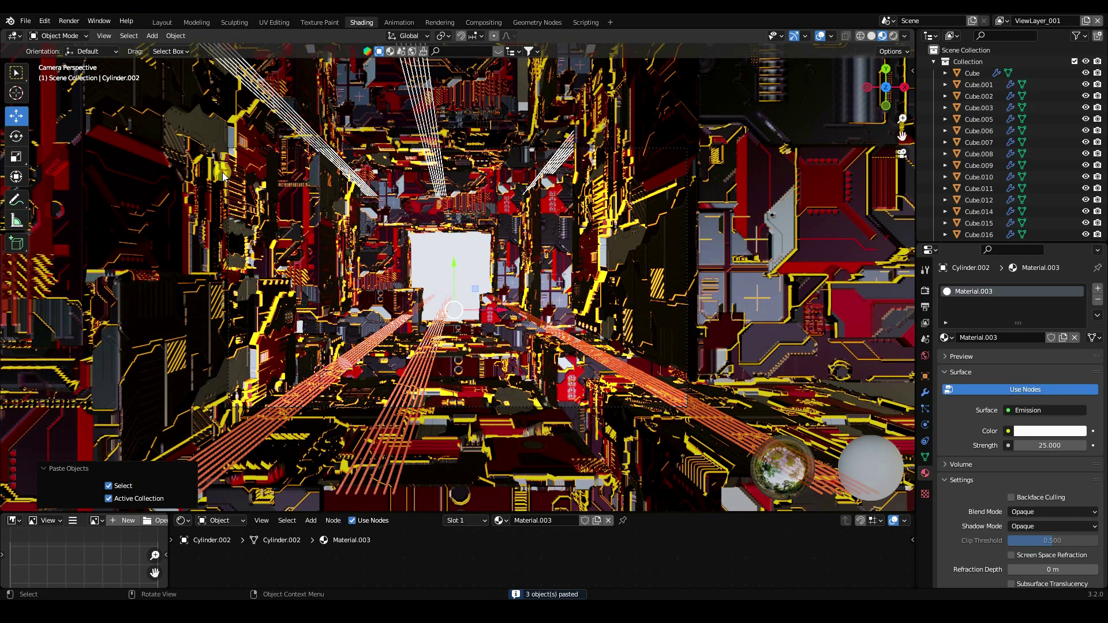
{"action": "left_click", "coordinate": [16, 139]}
{"action": "left_click_drag", "start_coordinate": [429, 279], "coordinate": [447, 349]}
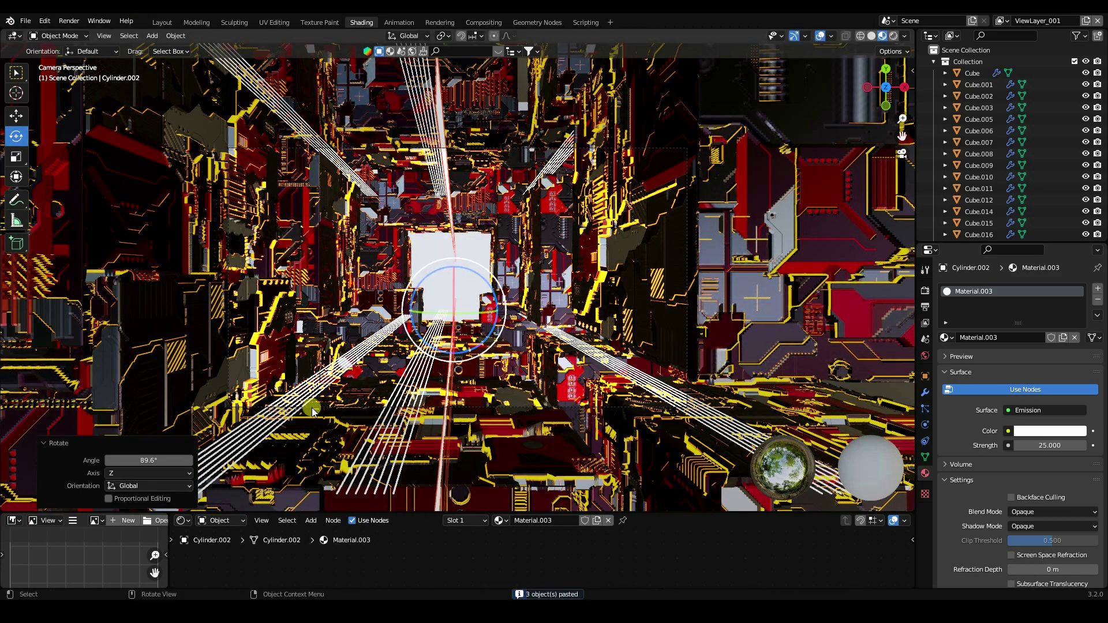
{"action": "left_click", "coordinate": [147, 462]}
{"action": "type", "text": "90"}
{"action": "key", "text": "Return"}
{"action": "left_click", "coordinate": [16, 115]}
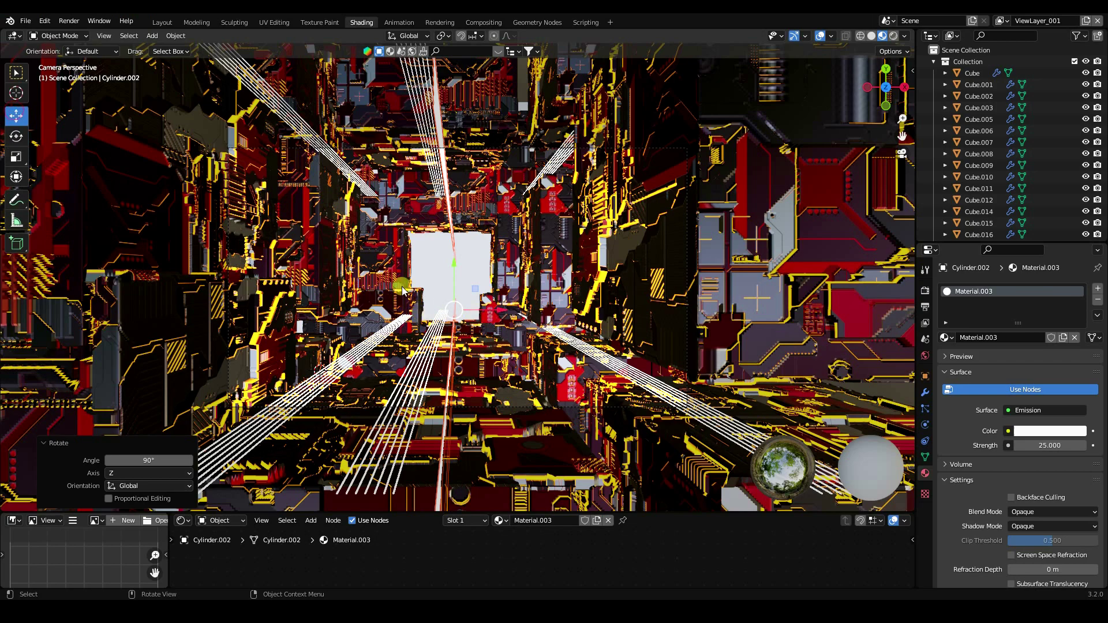
{"action": "left_click_drag", "start_coordinate": [497, 299], "coordinate": [423, 317]}
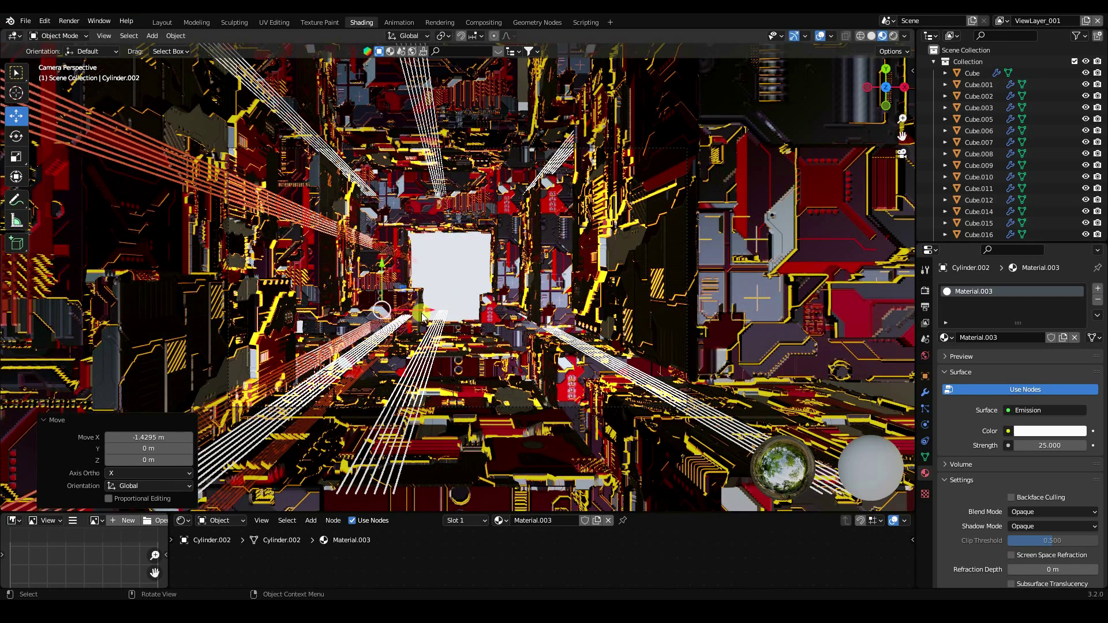
{"action": "left_click_drag", "start_coordinate": [381, 277], "coordinate": [421, 276]}
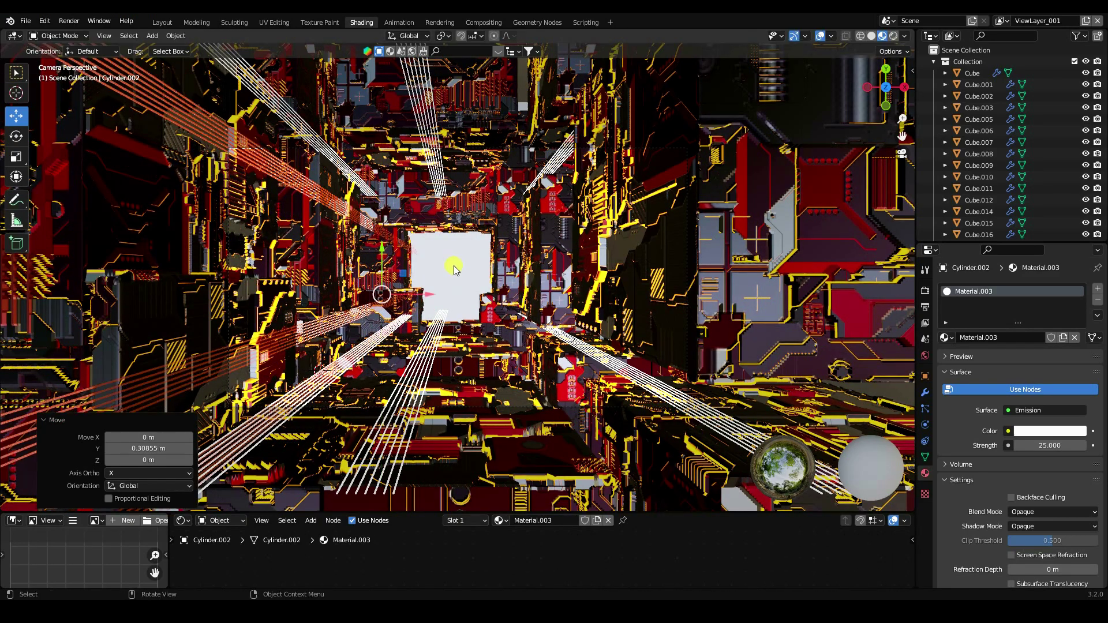
Copy the lower-left strips onto the right wall, then save fg.blend.
{"action": "left_click", "coordinate": [426, 276]}
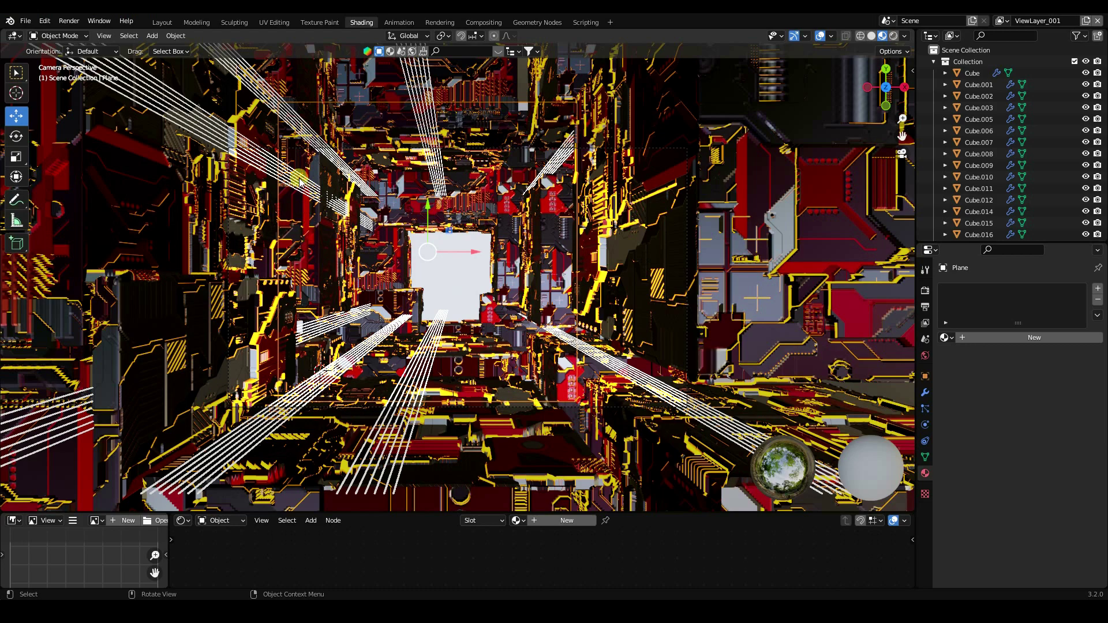
{"action": "left_click", "coordinate": [296, 239]}
{"action": "left_click", "coordinate": [318, 325]}
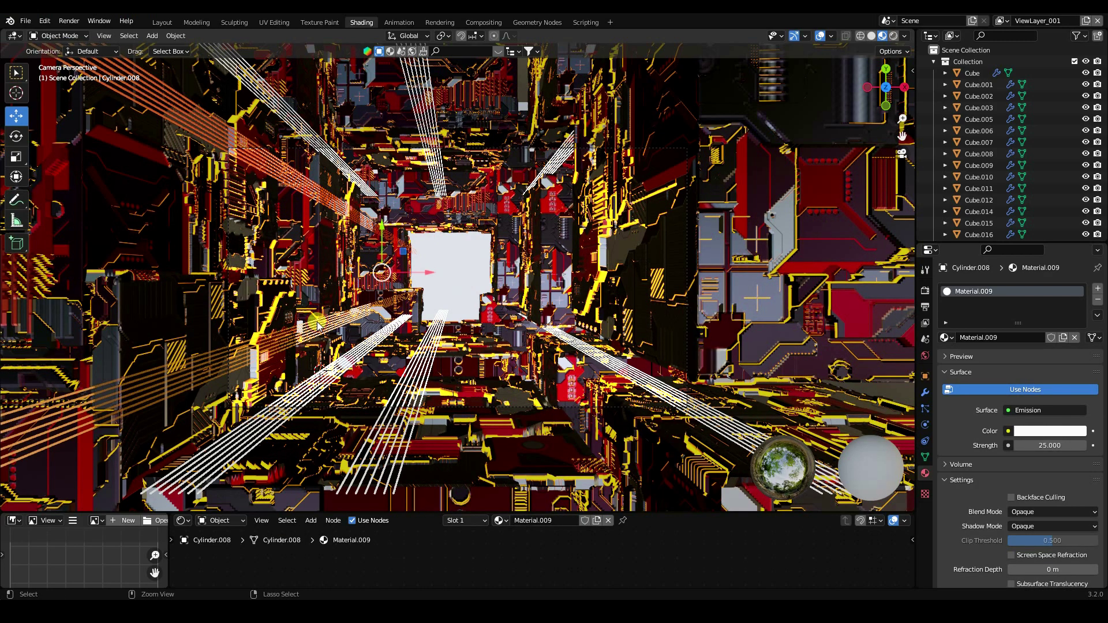
{"action": "key", "text": "ctrl+c"}
{"action": "key", "text": "ctrl+v"}
{"action": "key", "text": "g"}
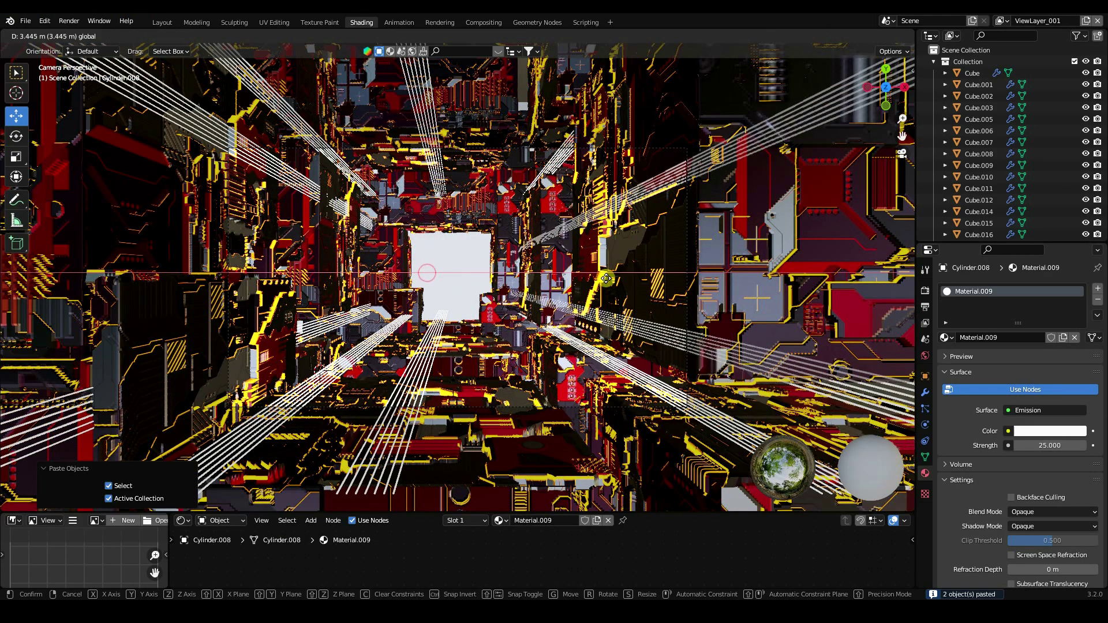
{"action": "left_click", "coordinate": [606, 279]}
{"action": "key", "text": "g"}
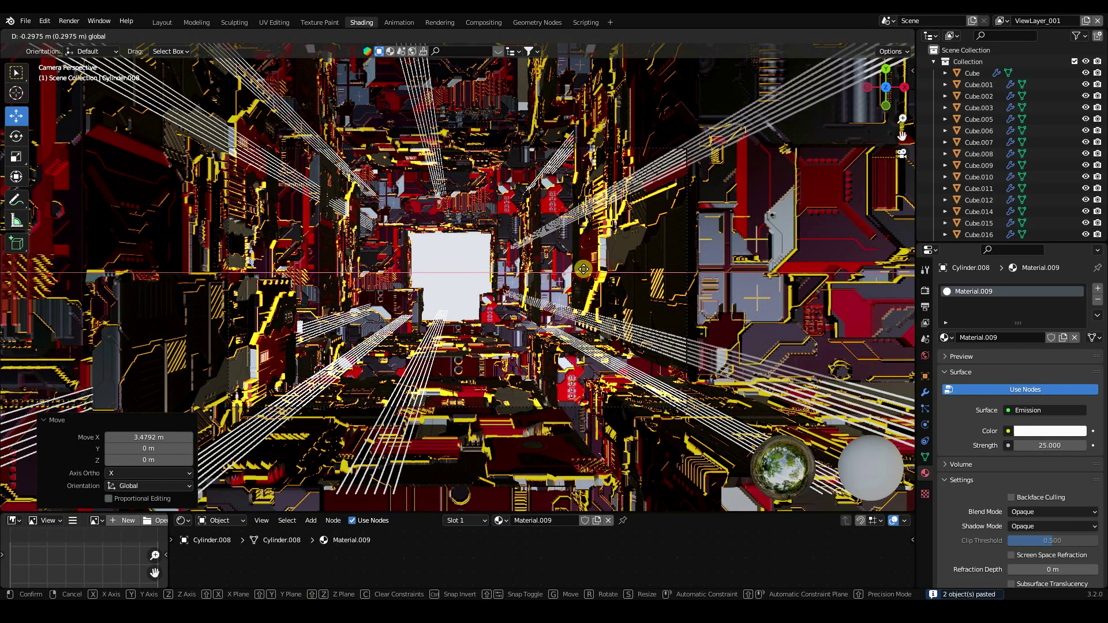
{"action": "left_click", "coordinate": [584, 276]}
{"action": "left_click_drag", "start_coordinate": [586, 279], "coordinate": [439, 274]}
{"action": "left_click", "coordinate": [440, 275]}
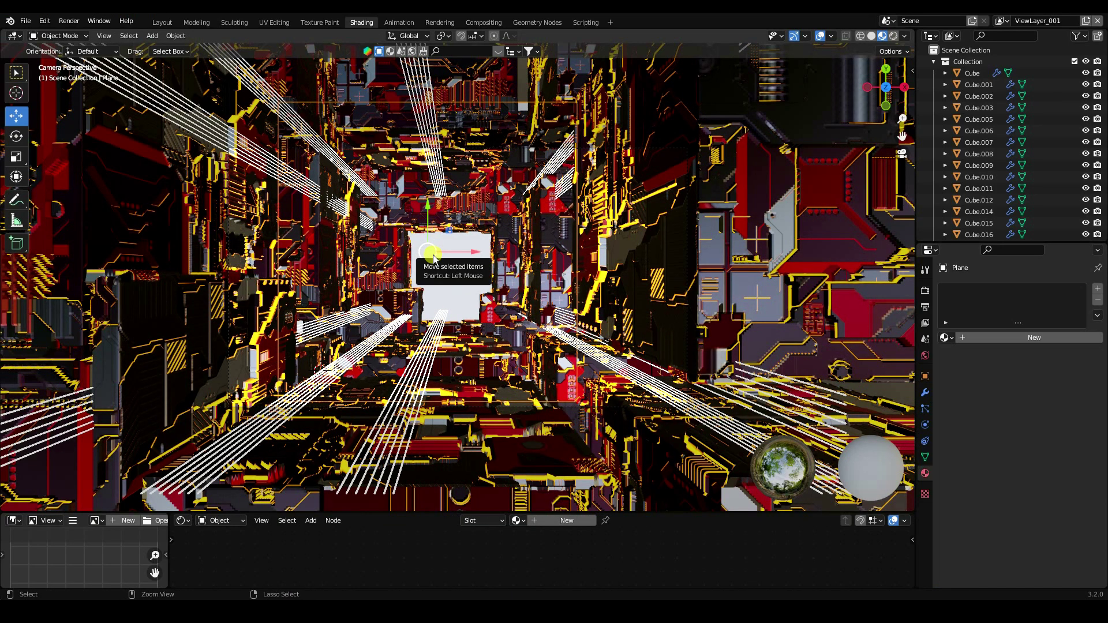
{"action": "key", "text": "ctrl+s"}
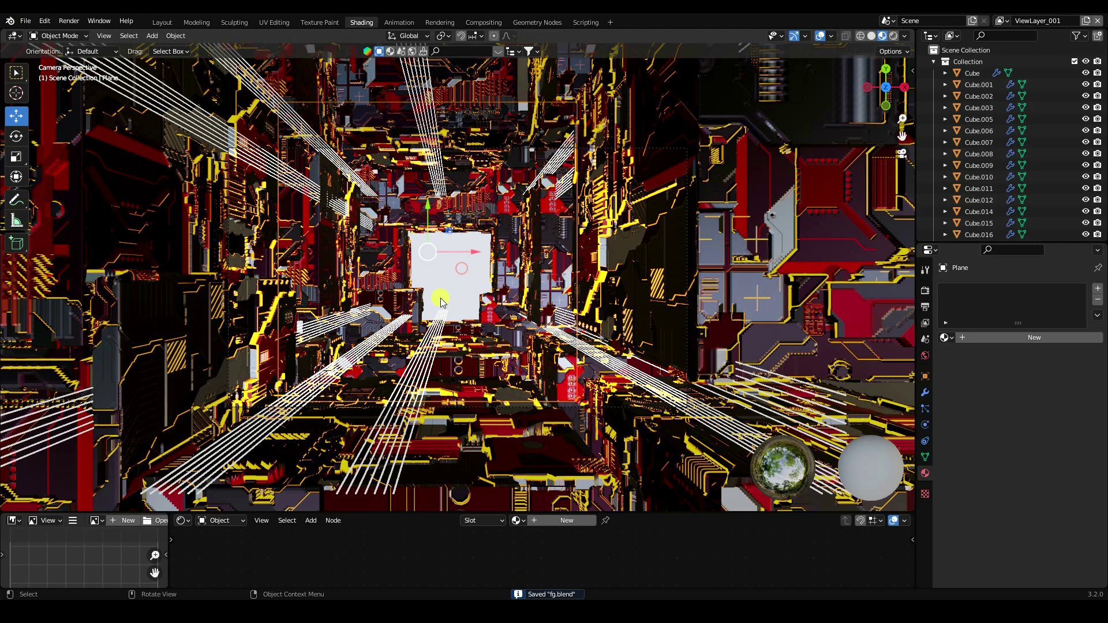
Give the end plane its own new material with an Emission surface shader.
{"action": "left_click", "coordinate": [950, 338]}
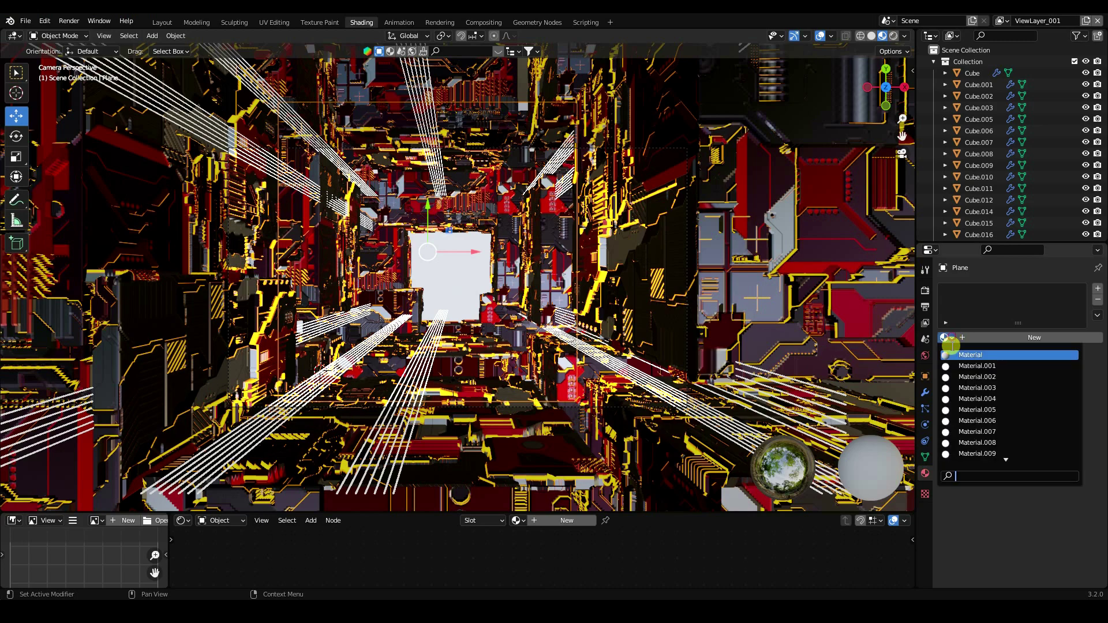
{"action": "left_click", "coordinate": [979, 367]}
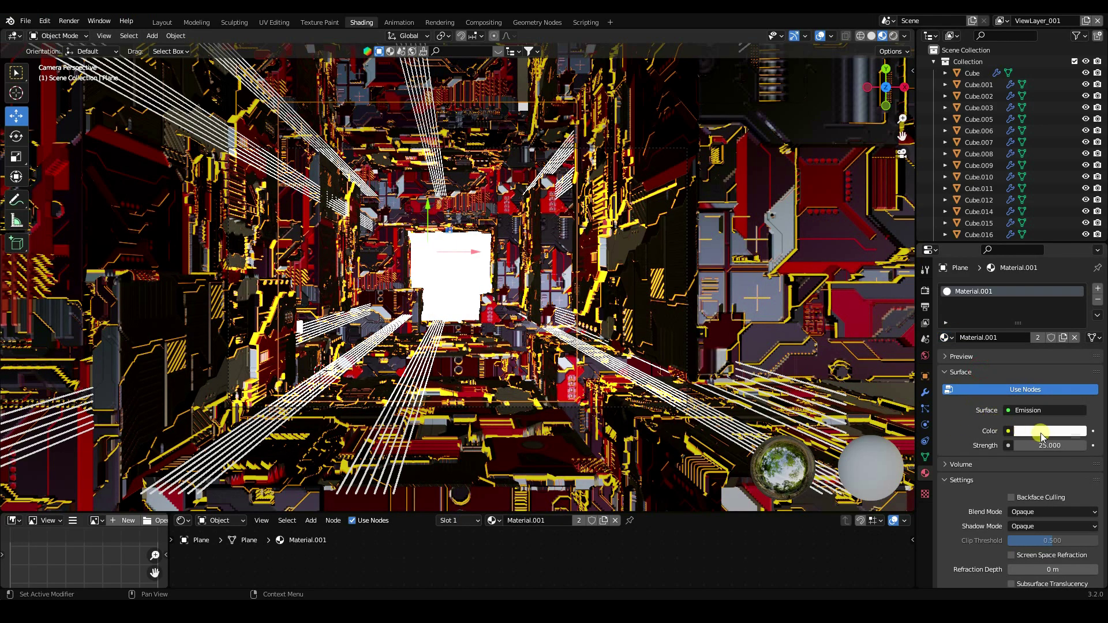
{"action": "left_click", "coordinate": [1074, 338]}
{"action": "left_click", "coordinate": [980, 339]}
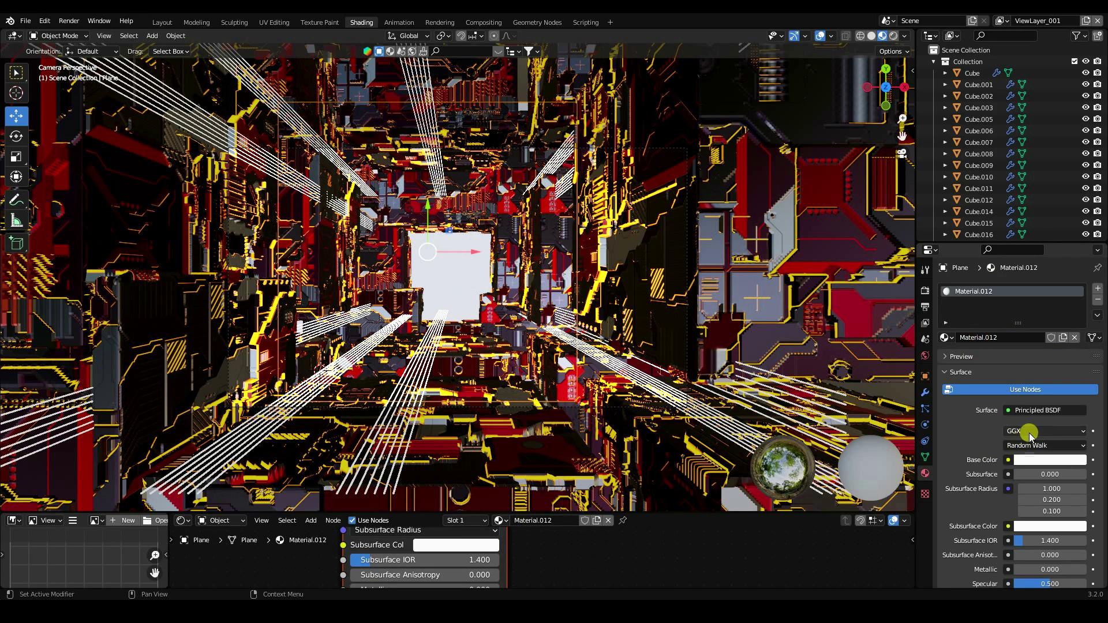
{"action": "left_click", "coordinate": [1040, 410]}
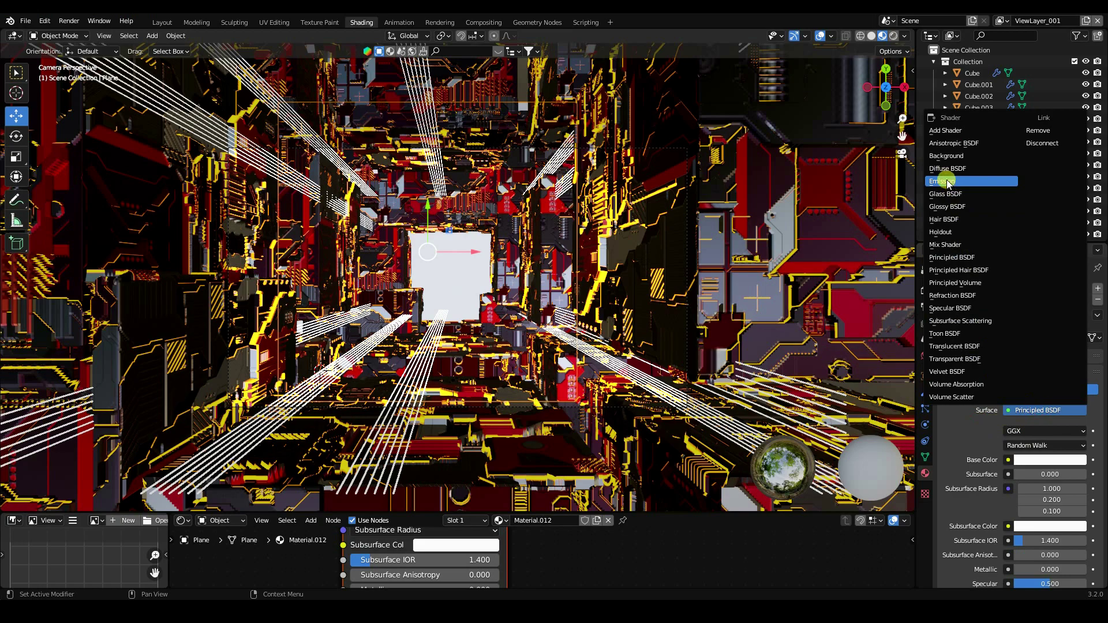
{"action": "left_click", "coordinate": [945, 178]}
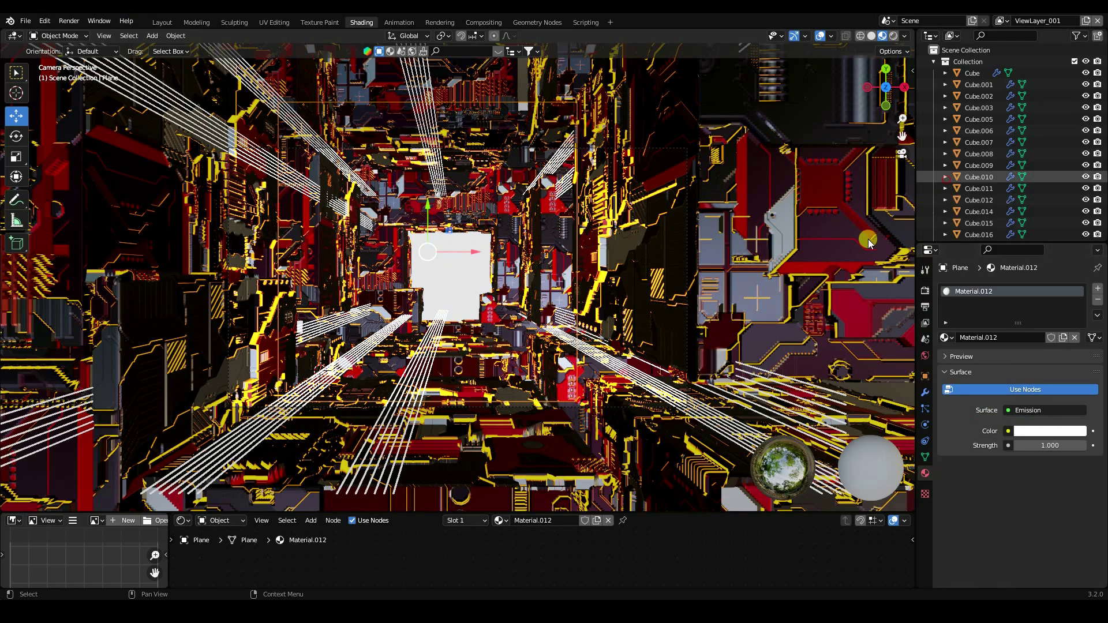
Set the emission colour to orange (hue 0.024, saturation 1) at strength 30.
{"action": "left_click", "coordinate": [1049, 430]}
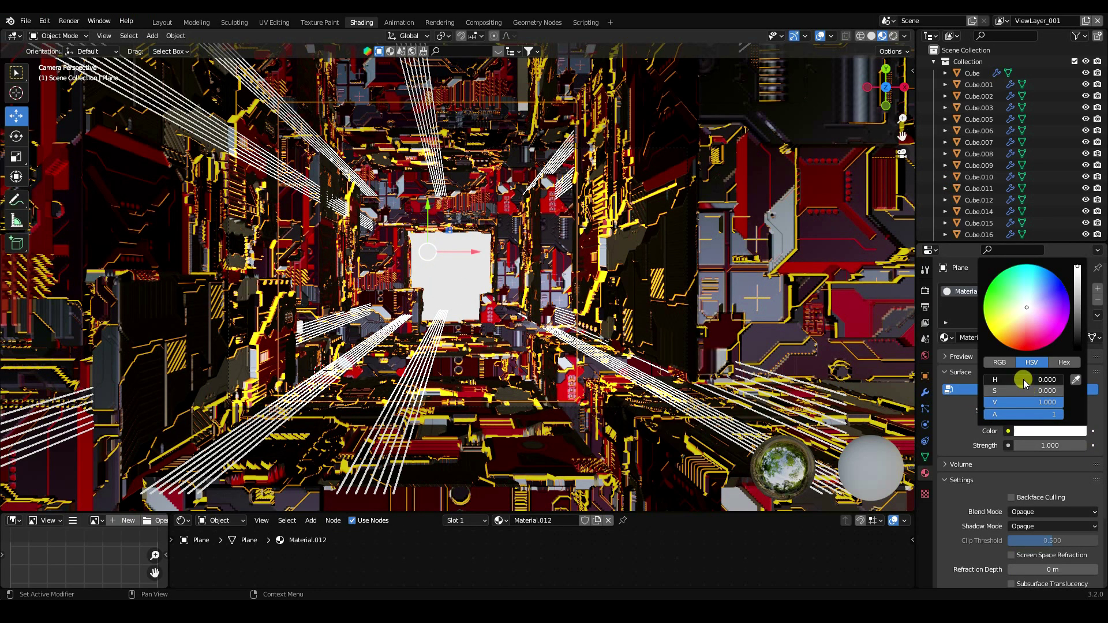
{"action": "type", "text": "0.024"}
{"action": "key", "text": "Return"}
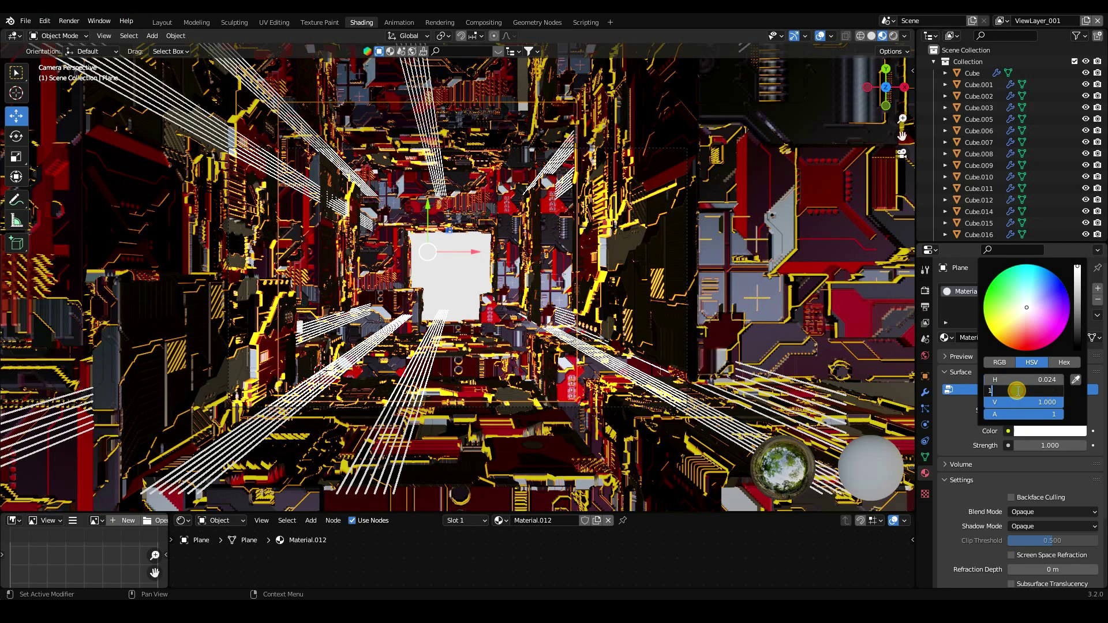
{"action": "left_click", "coordinate": [1017, 391]}
{"action": "type", "text": "1"}
{"action": "key", "text": "Return"}
{"action": "left_click", "coordinate": [1052, 446]}
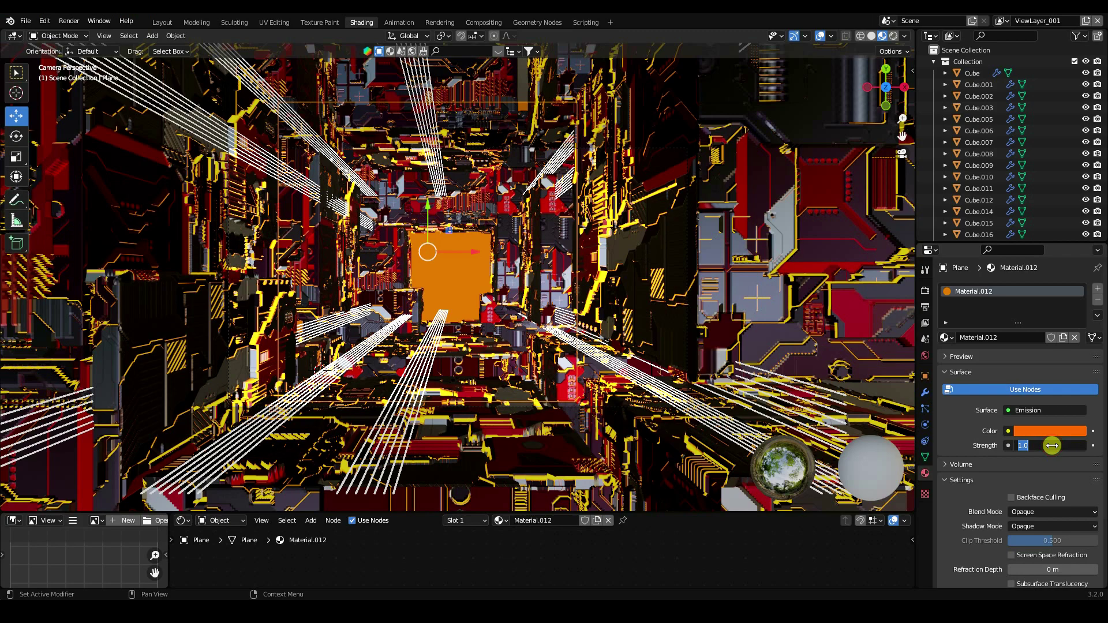
{"action": "key", "text": "Return"}
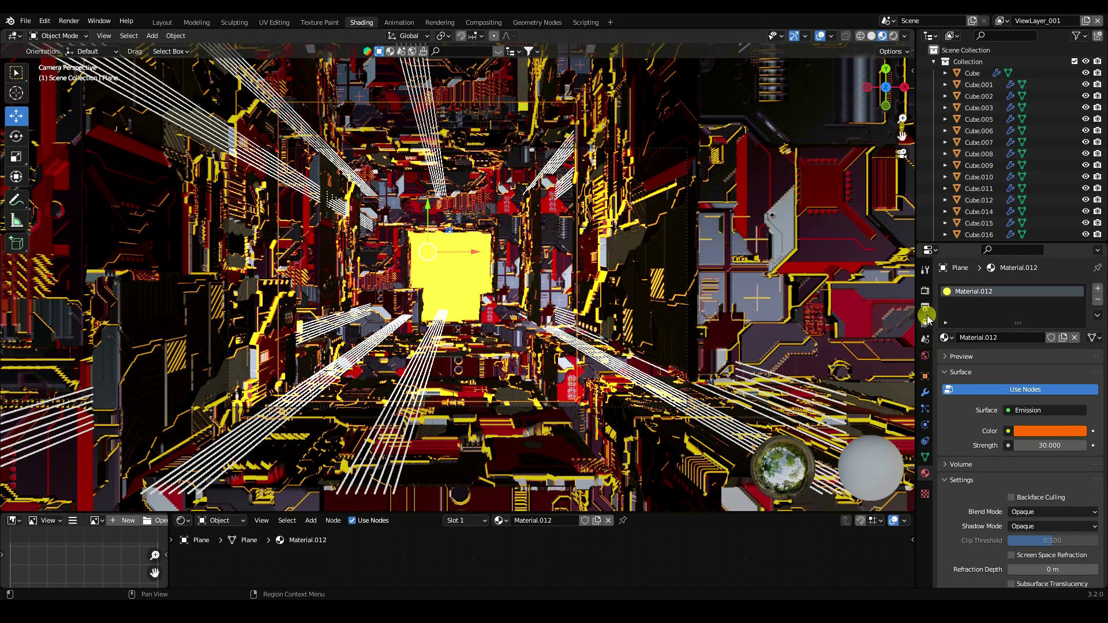
{"action": "left_click", "coordinate": [925, 290]}
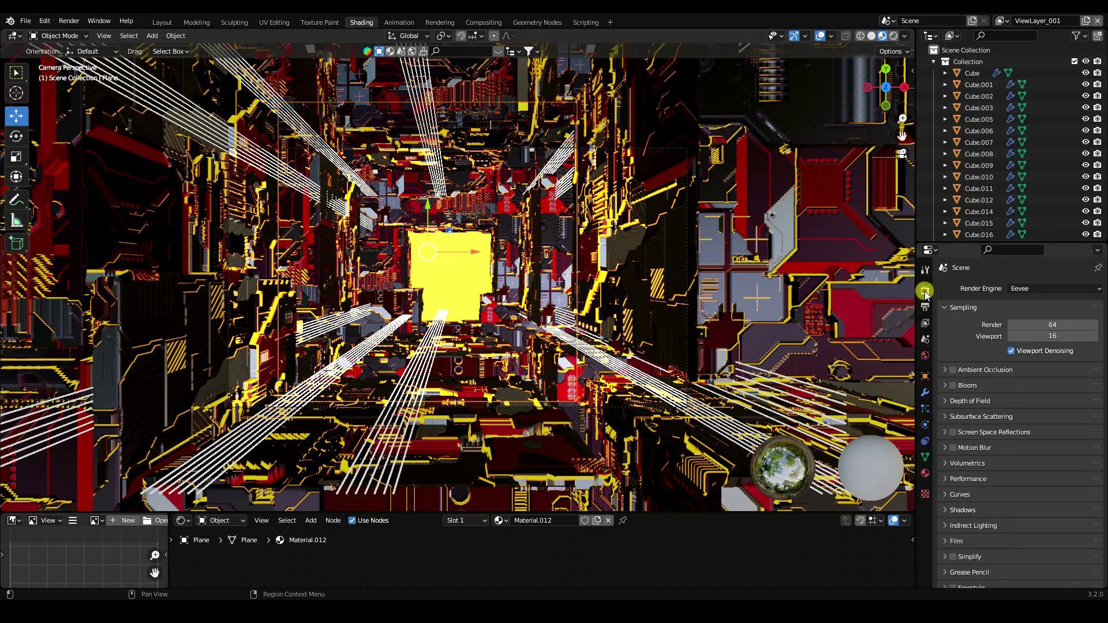
Set viewport samples to 32 and enable Ambient Occlusion, Bloom and Screen Space Reflections.
{"action": "left_click", "coordinate": [1048, 325]}
{"action": "left_click", "coordinate": [1038, 335]}
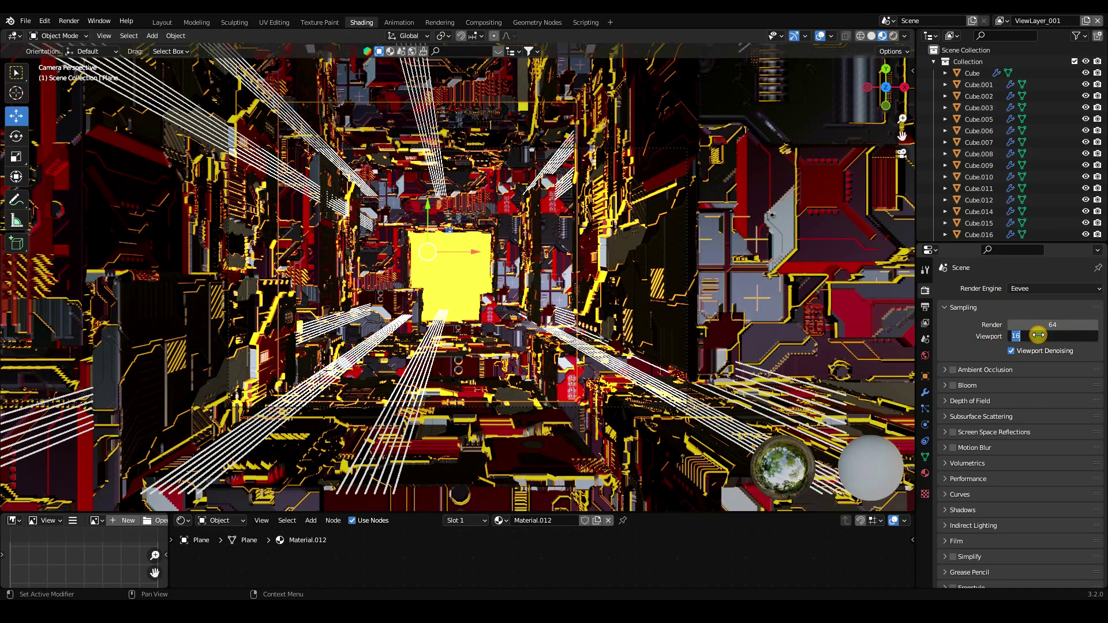
{"action": "type", "text": "32"}
{"action": "key", "text": "Return"}
{"action": "left_click", "coordinate": [953, 370]}
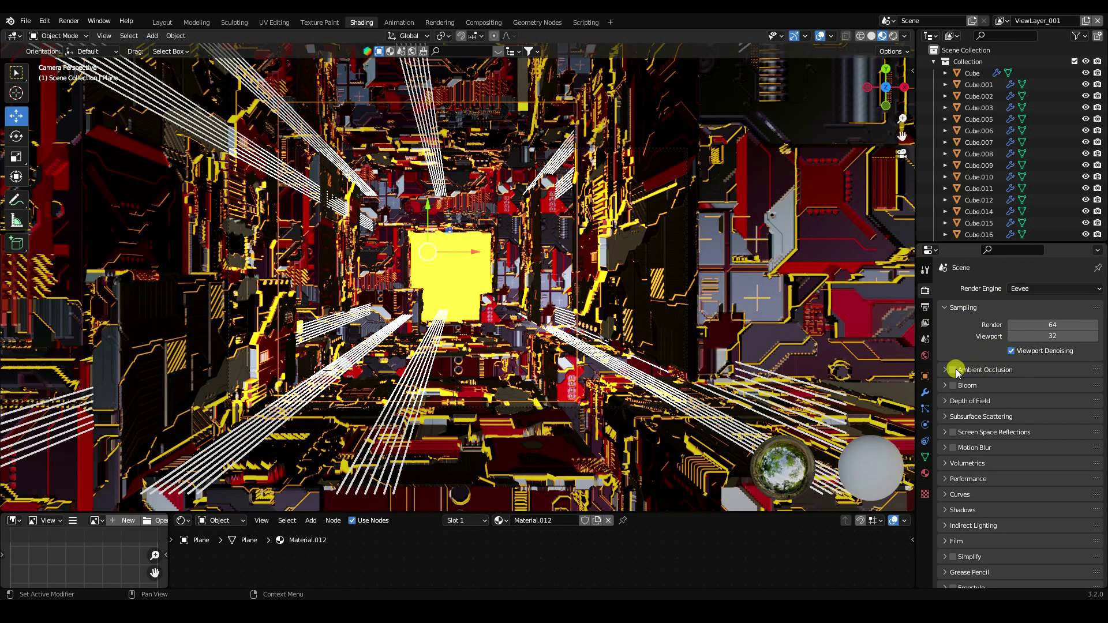
{"action": "left_click", "coordinate": [953, 385]}
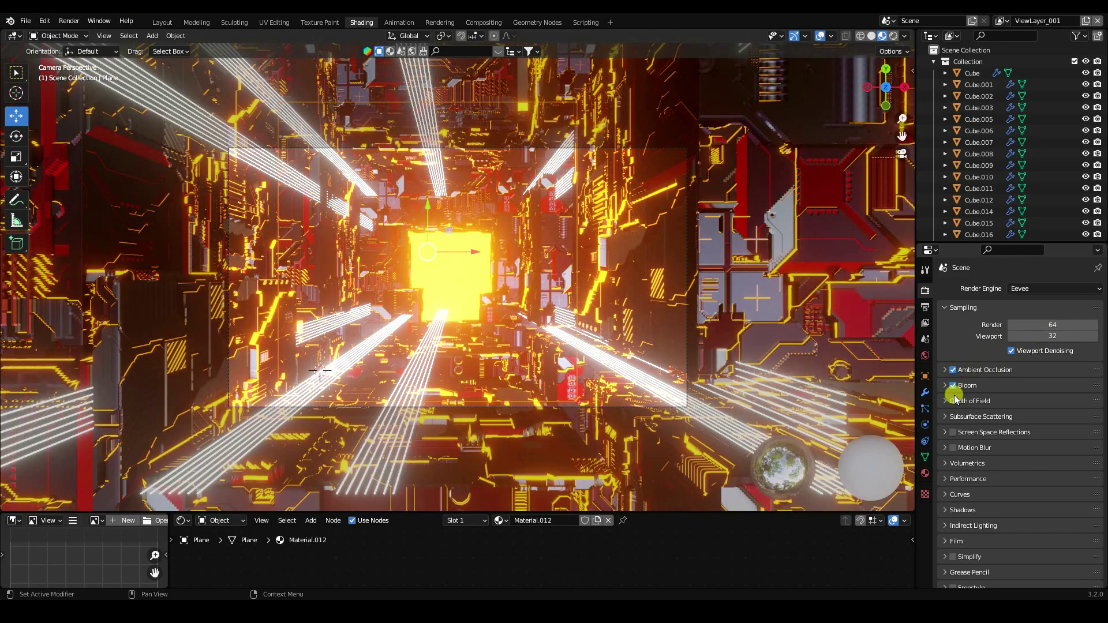
{"action": "left_click", "coordinate": [953, 432]}
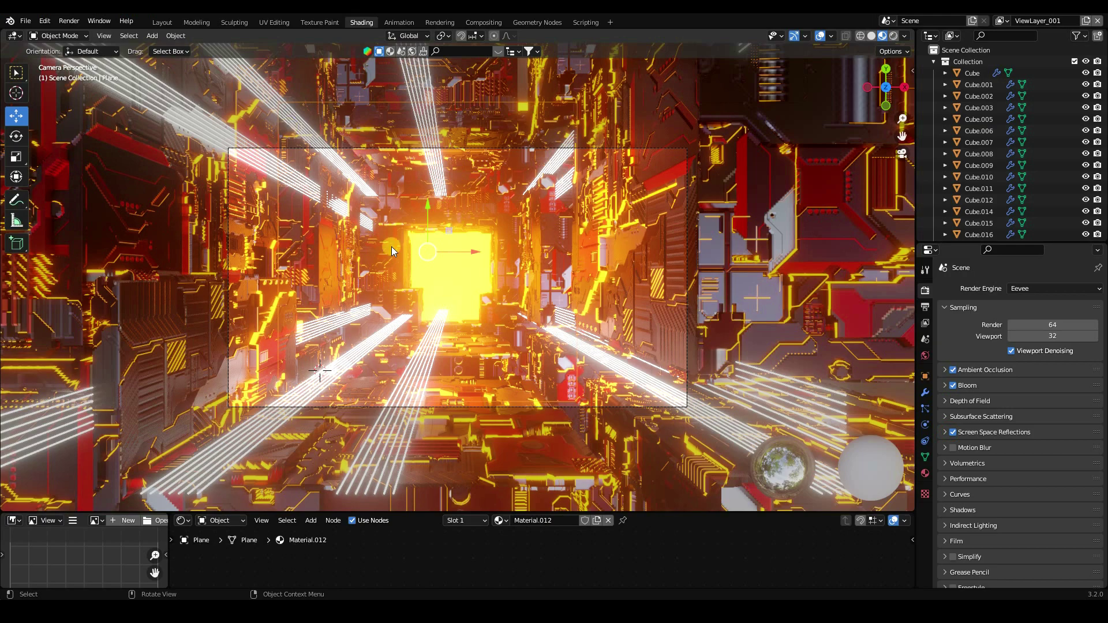
Enlarge the Outliner and select the Camera.
{"action": "scroll", "coordinate": [391, 247], "scroll_direction": "up", "scroll_amount": 3}
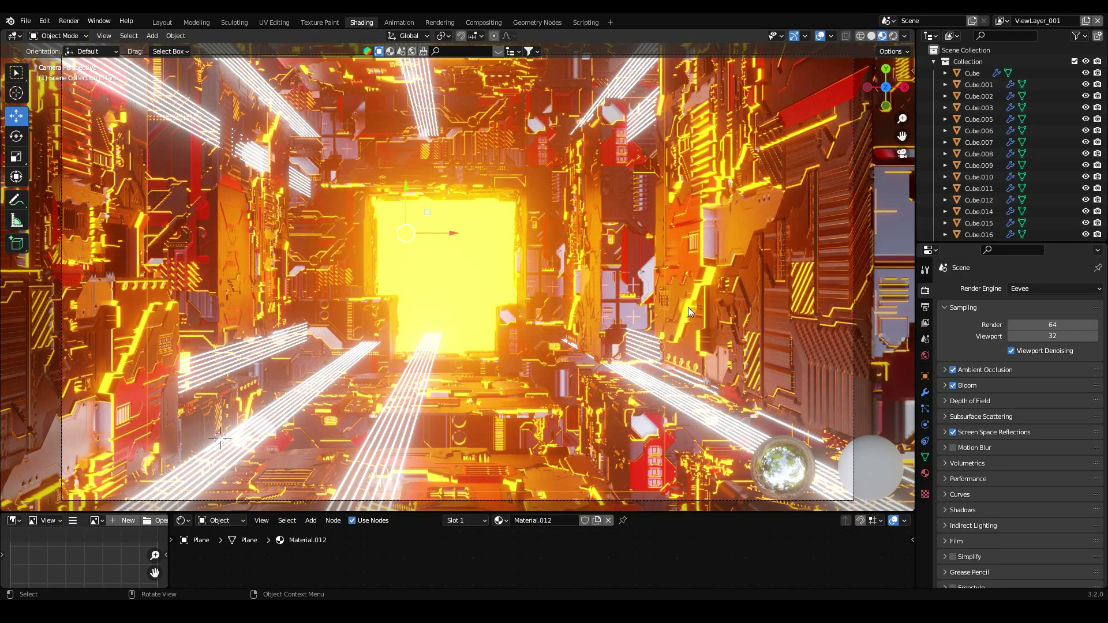
{"action": "scroll", "coordinate": [401, 259], "scroll_direction": "down", "scroll_amount": 2}
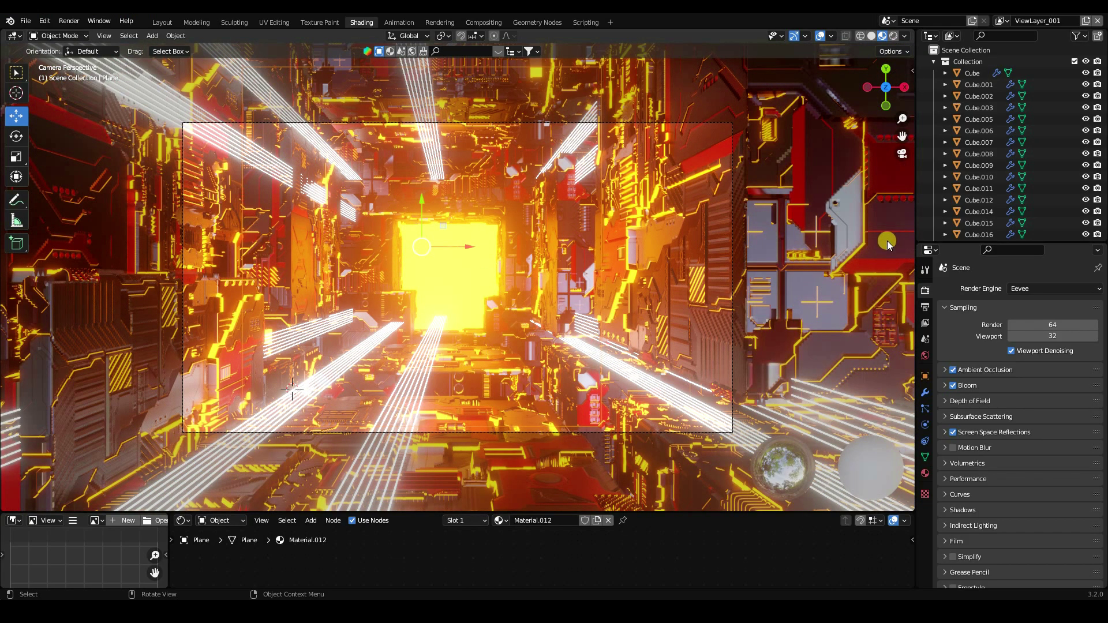
{"action": "left_click_drag", "start_coordinate": [955, 242], "coordinate": [955, 394]}
{"action": "left_click", "coordinate": [964, 351]}
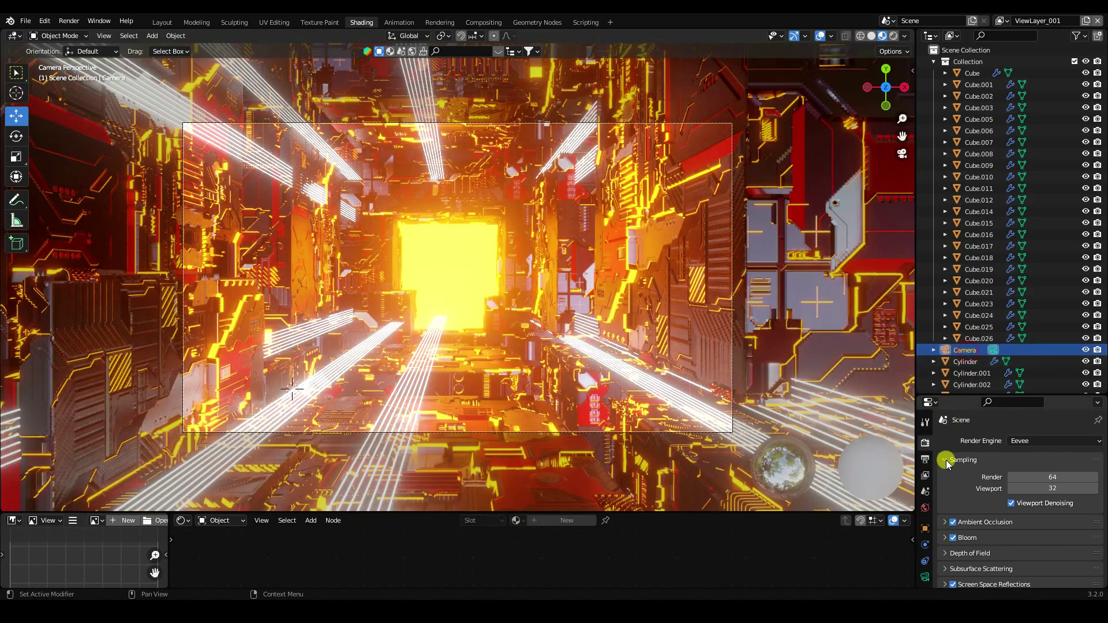
Set the camera's Location Z to 9.0928 m in Object Properties.
{"action": "left_click", "coordinate": [927, 529]}
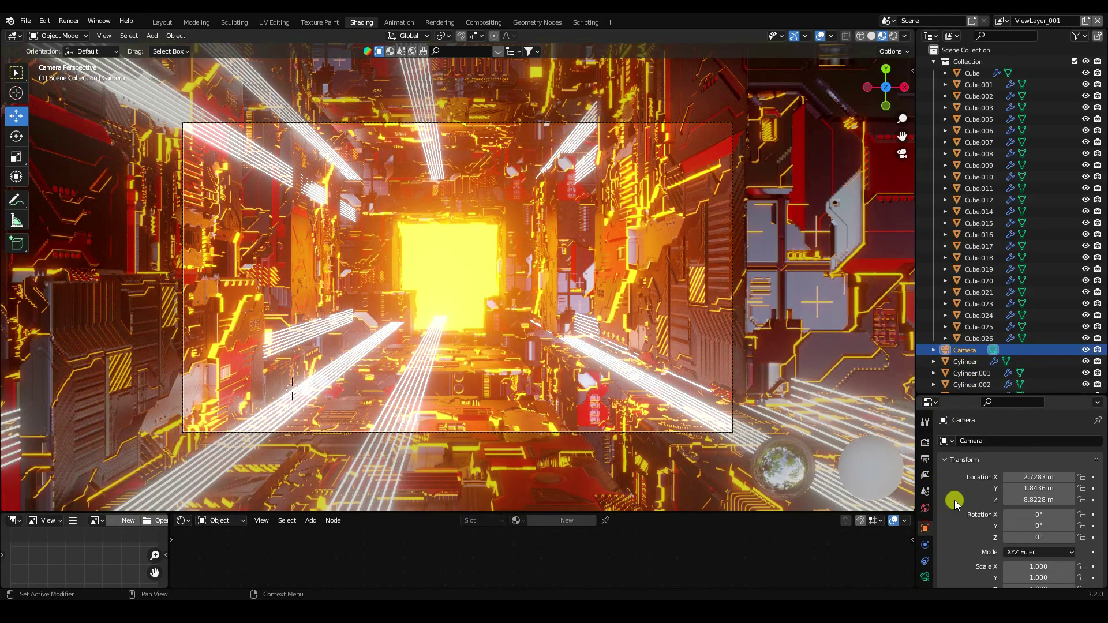
{"action": "mouse_move", "coordinate": [1029, 499]}
{"action": "left_mouse_down"}
{"action": "mouse_move", "coordinate": [1053, 500]}
{"action": "mouse_move", "coordinate": [1038, 500]}
{"action": "left_mouse_up"}
{"action": "left_click", "coordinate": [1039, 500]}
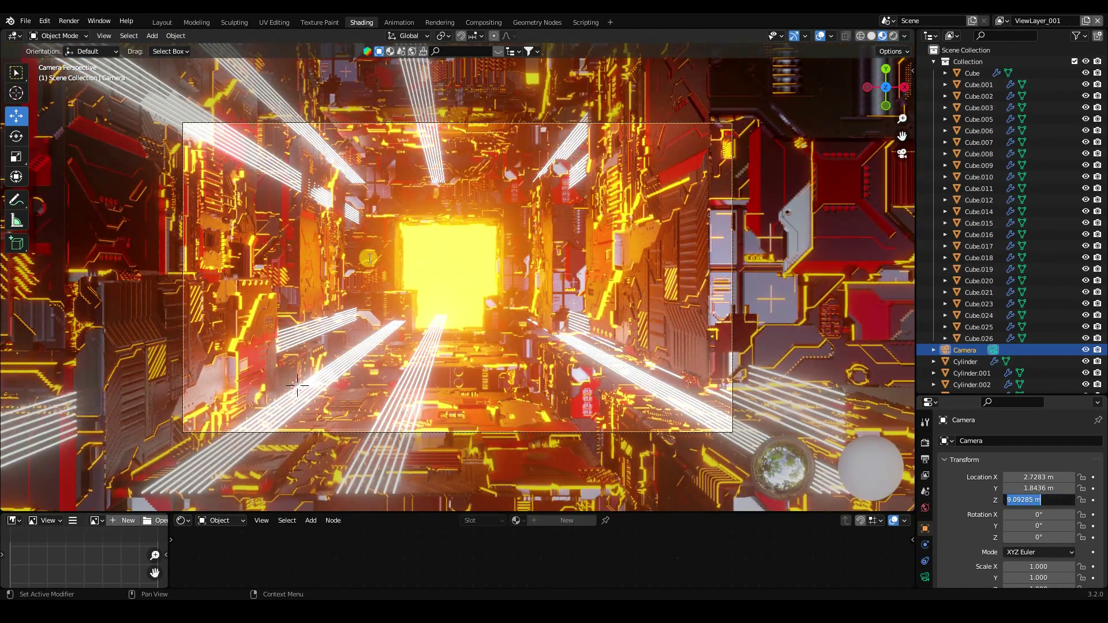
{"action": "key", "text": "Return"}
{"action": "scroll", "coordinate": [226, 163], "scroll_direction": "up", "scroll_amount": 2}
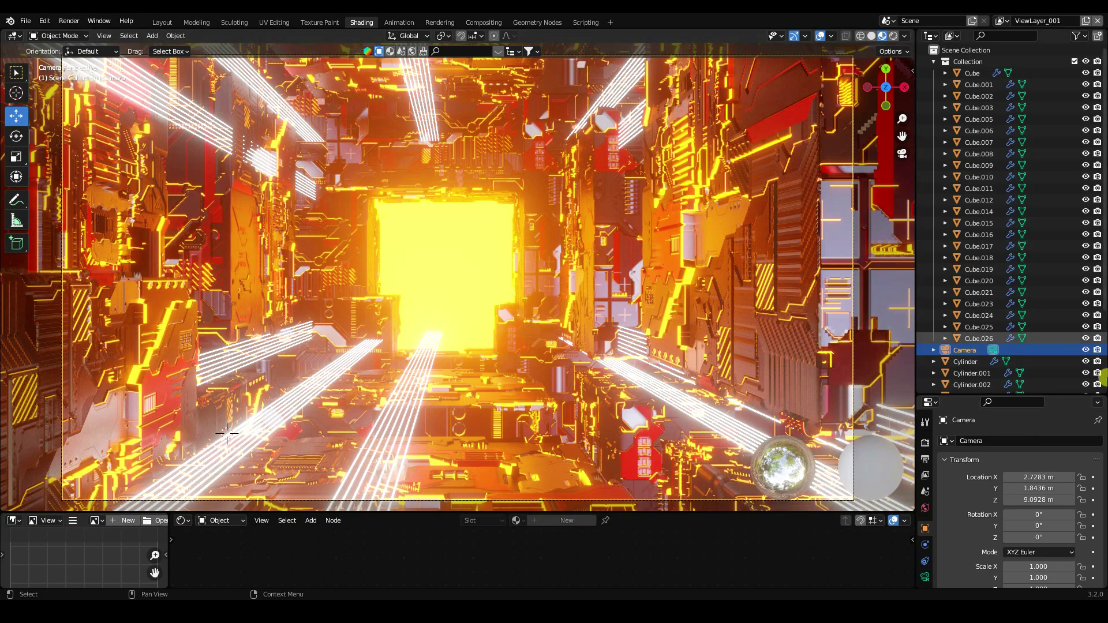
{"action": "left_click_drag", "start_coordinate": [958, 396], "coordinate": [957, 194]}
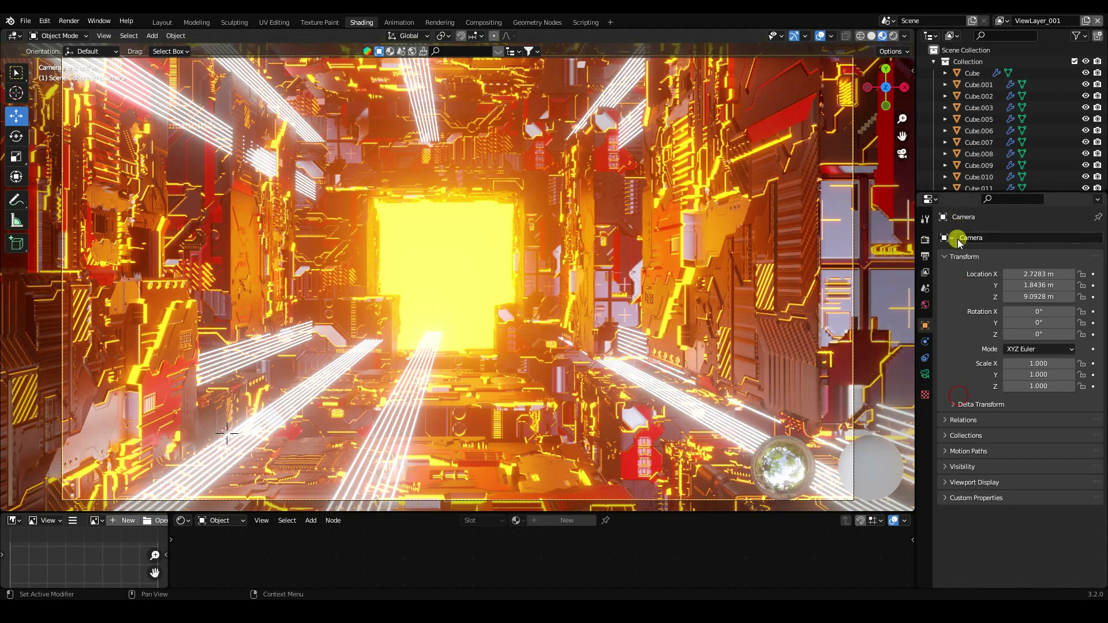
Set the world Color to an Environment Texture loaded with artist_workshop_8k.exr from the HDRi Images folder.
{"action": "left_click", "coordinate": [927, 307]}
{"action": "left_click", "coordinate": [1008, 316]}
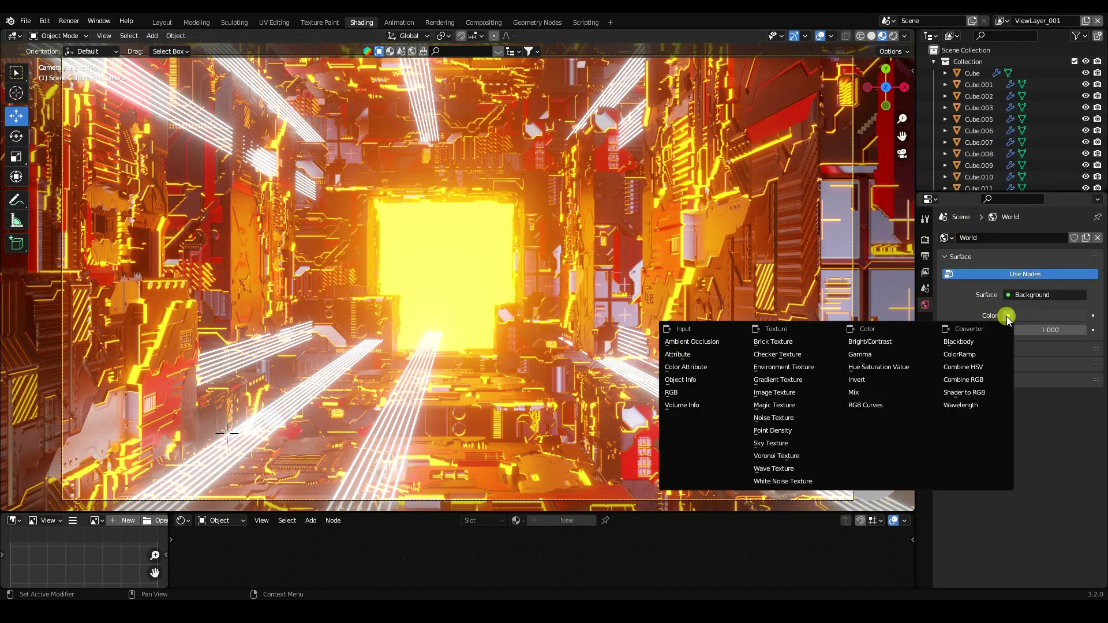
{"action": "left_click", "coordinate": [779, 368]}
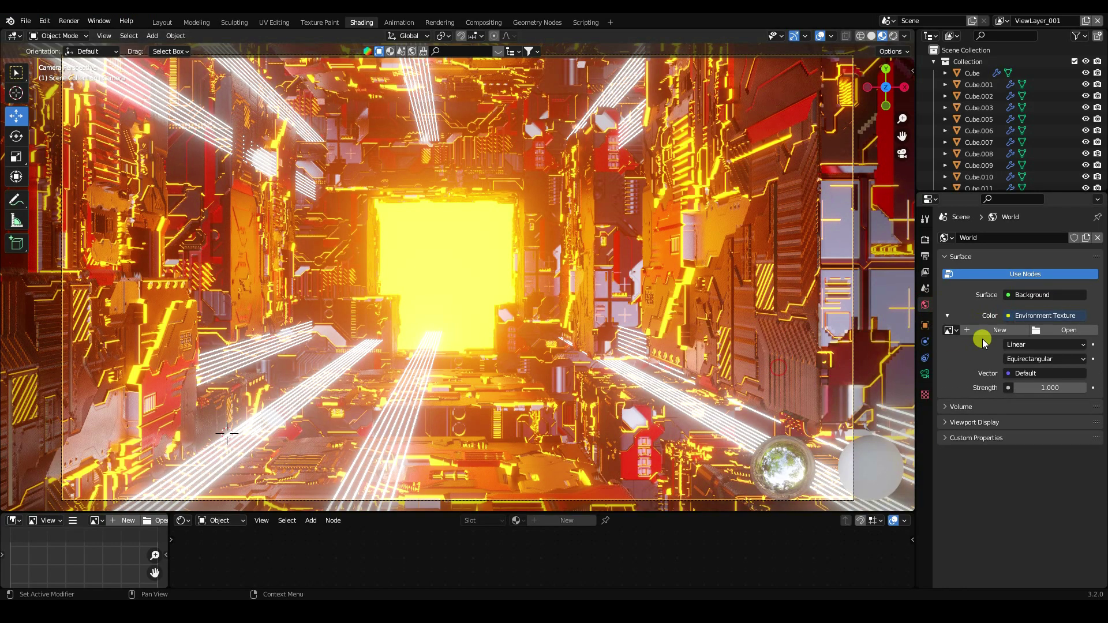
{"action": "left_click", "coordinate": [1068, 330]}
{"action": "scroll", "coordinate": [248, 441], "scroll_direction": "down", "scroll_amount": 4}
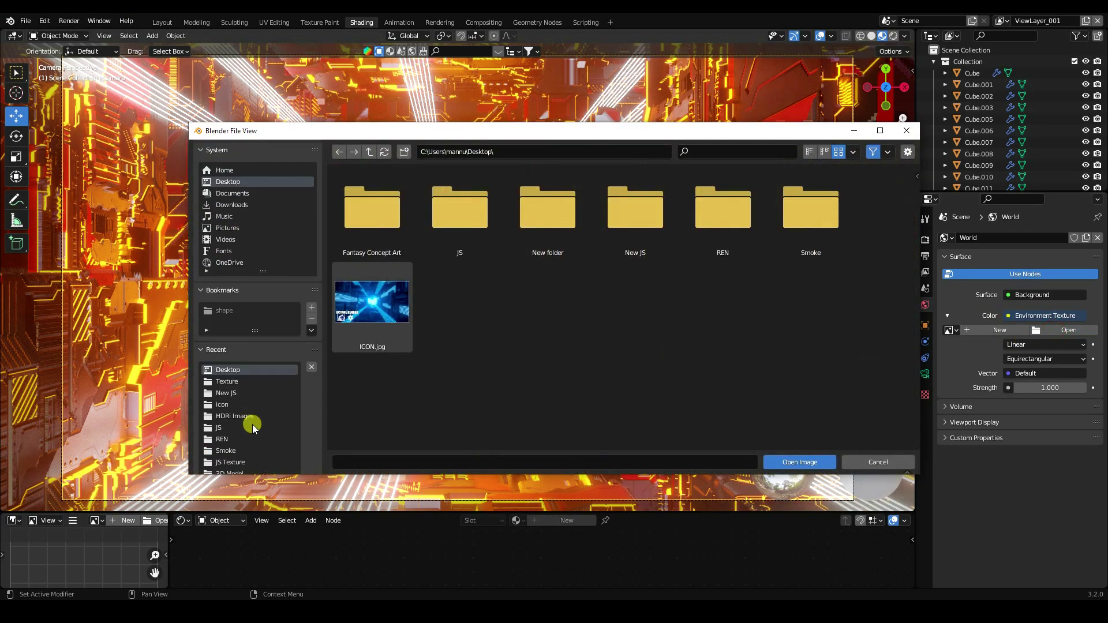
{"action": "left_click", "coordinate": [242, 418]}
{"action": "left_click", "coordinate": [454, 173]}
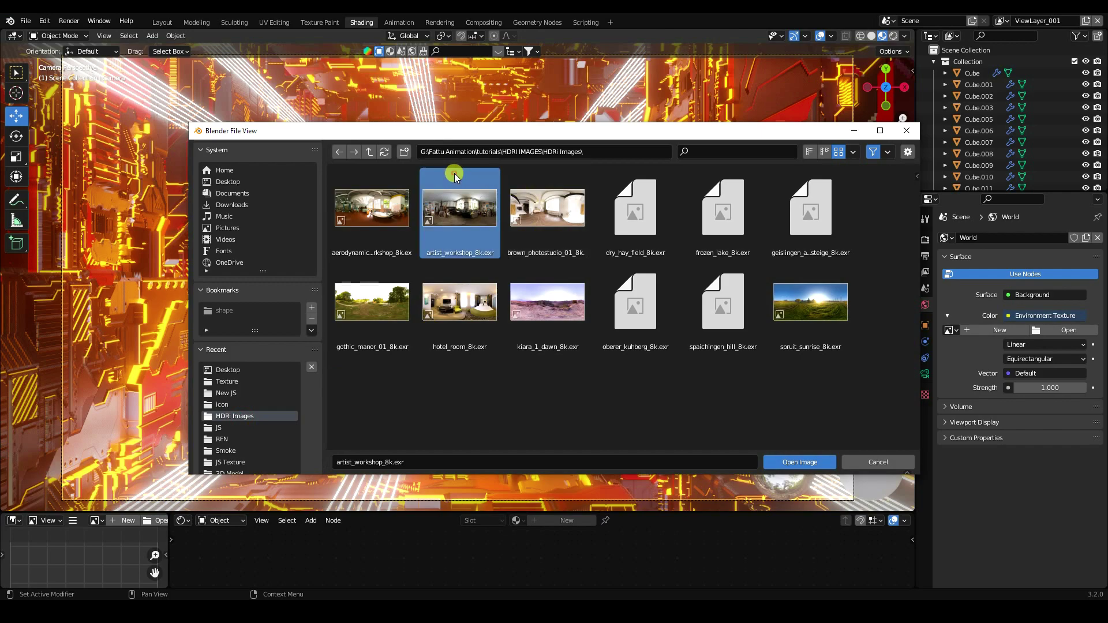
{"action": "left_click", "coordinate": [810, 463]}
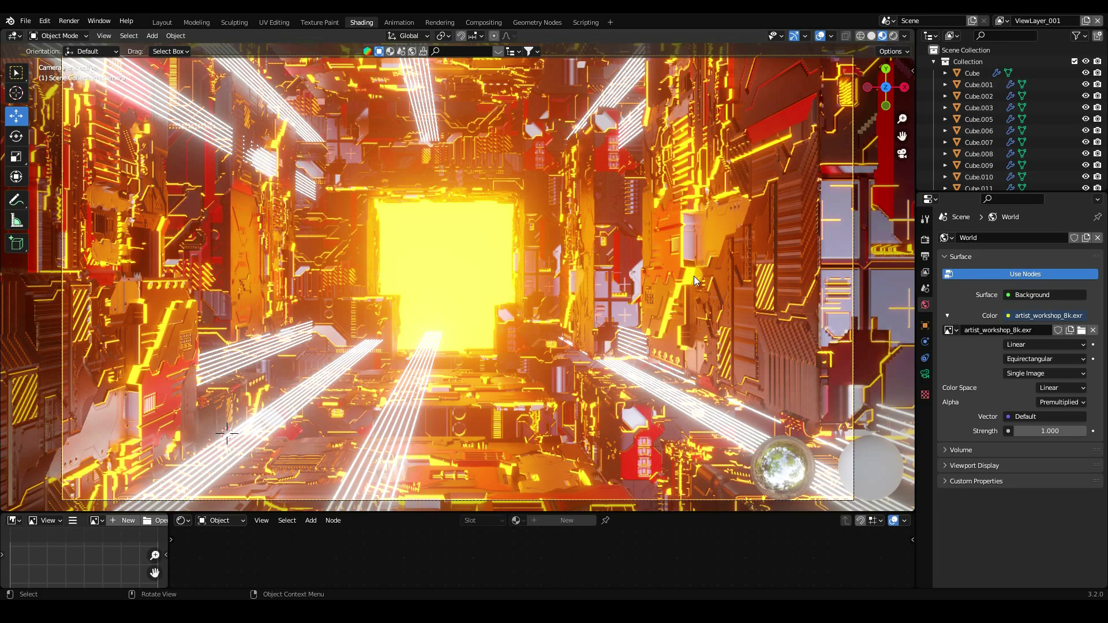
{"action": "left_click", "coordinate": [666, 402]}
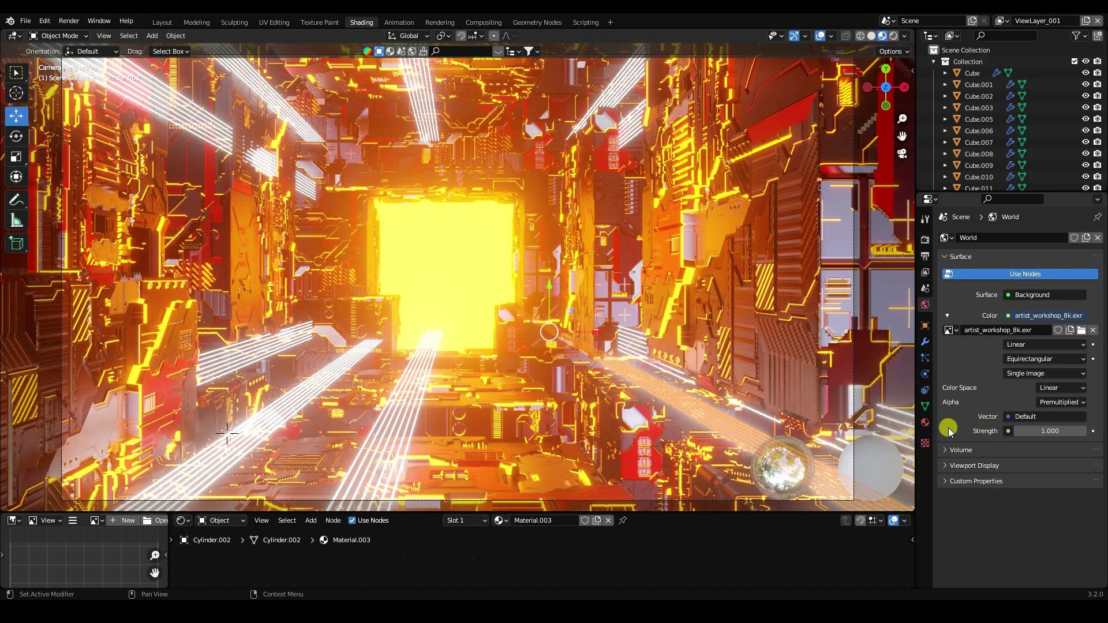
Raise Cylinder.002's emission strength to 30 and save the file.
{"action": "left_click", "coordinate": [924, 422]}
{"action": "left_click", "coordinate": [1042, 394]}
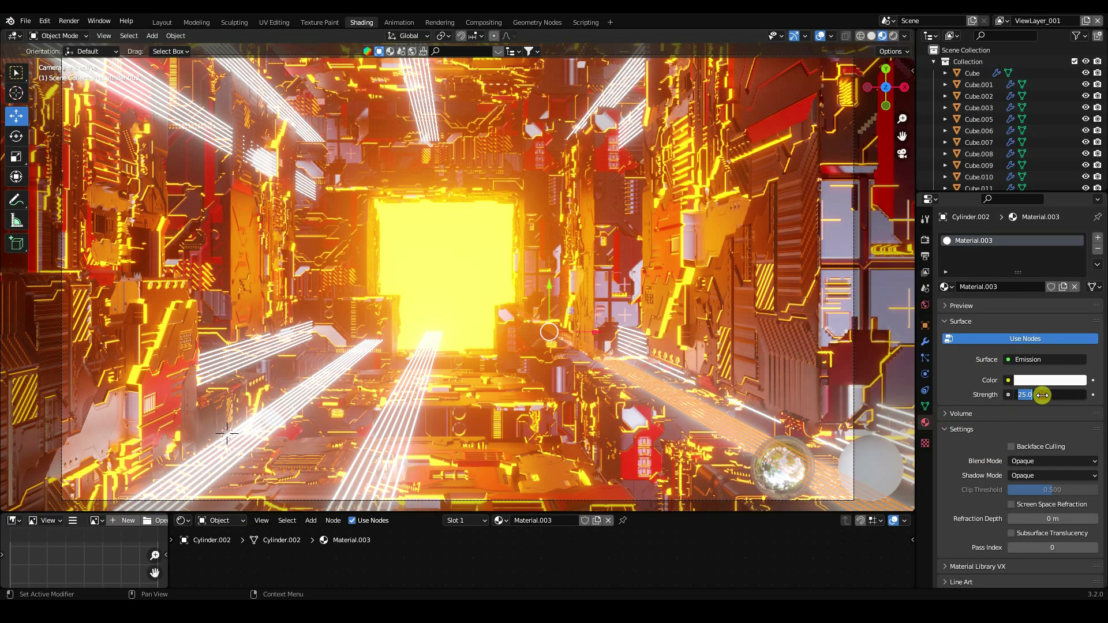
{"action": "type", "text": "30"}
{"action": "key", "text": "Return"}
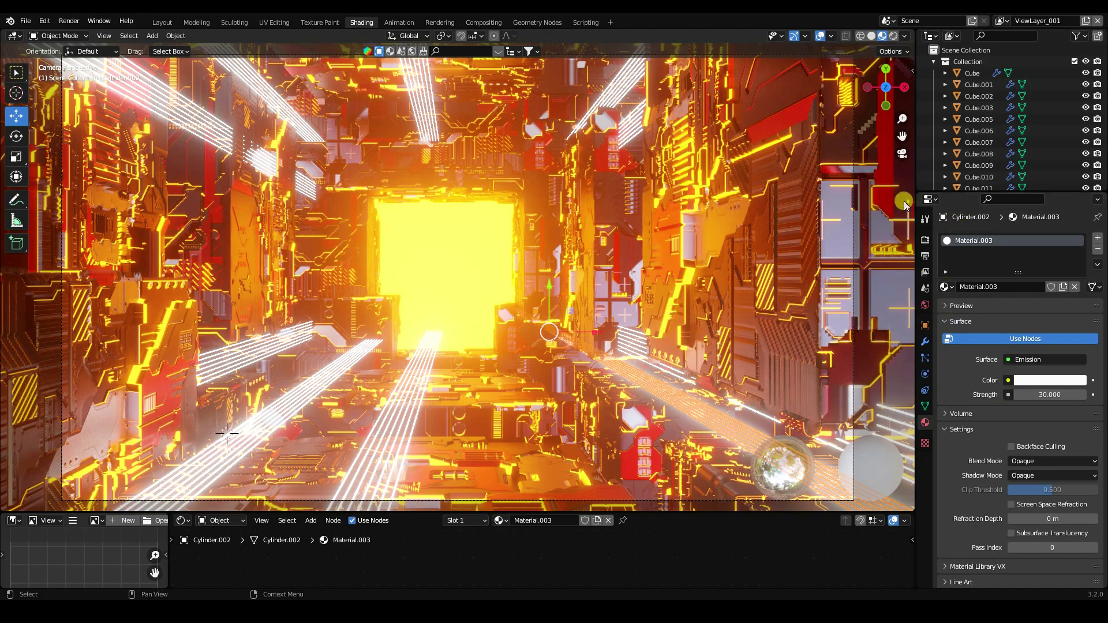
{"action": "left_click", "coordinate": [25, 21]}
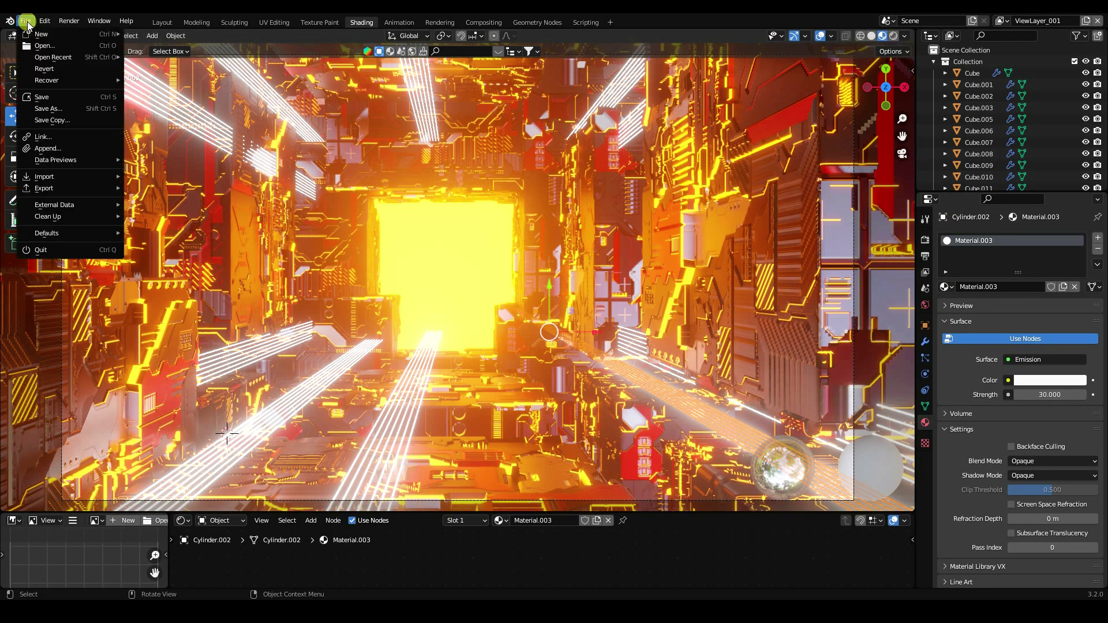
{"action": "left_click", "coordinate": [52, 98]}
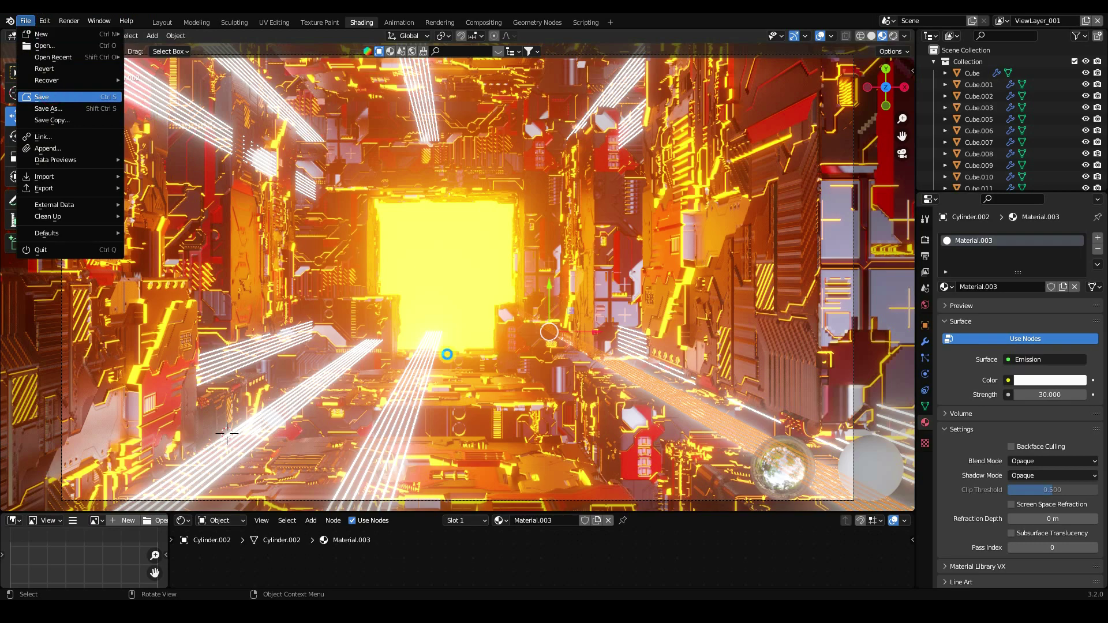